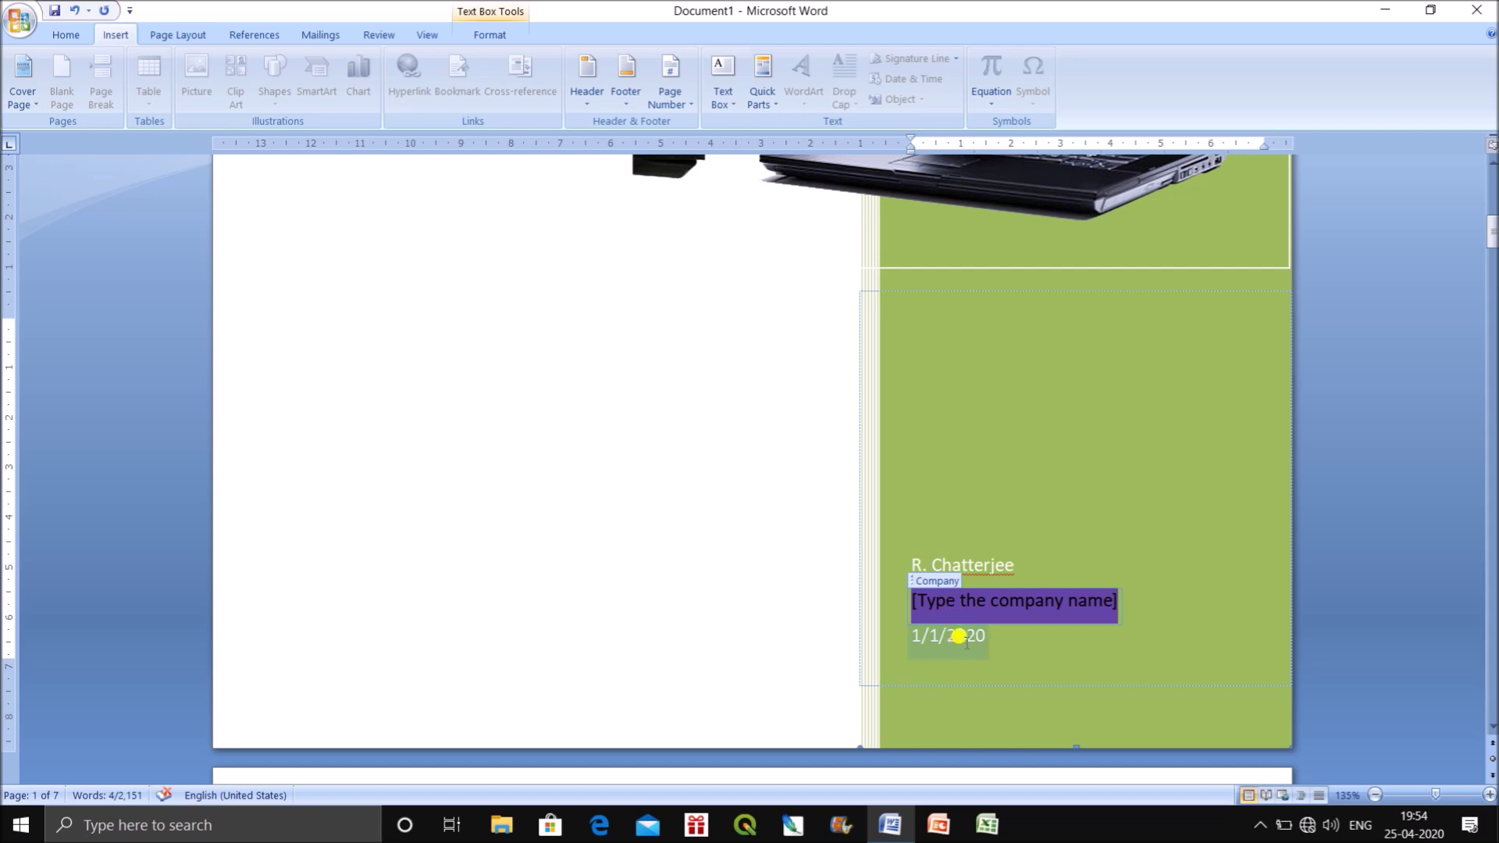
# Set the cover page date to 25 April 2020 with the date picker.
pyautogui.click(975, 636)
pyautogui.click(1002, 641)
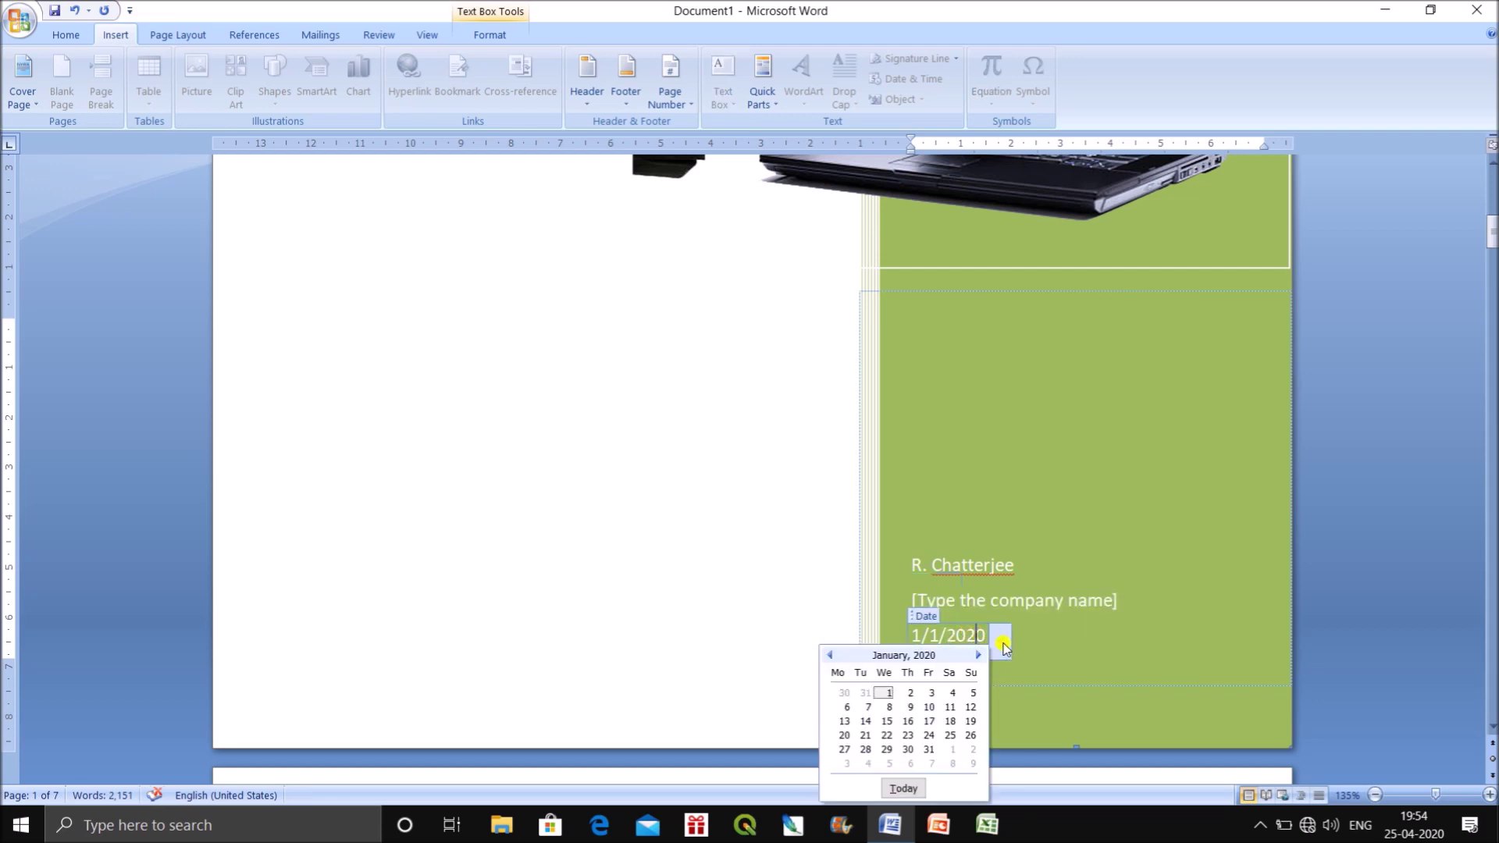
pyautogui.click(978, 655)
pyautogui.click(978, 655)
pyautogui.click(978, 655)
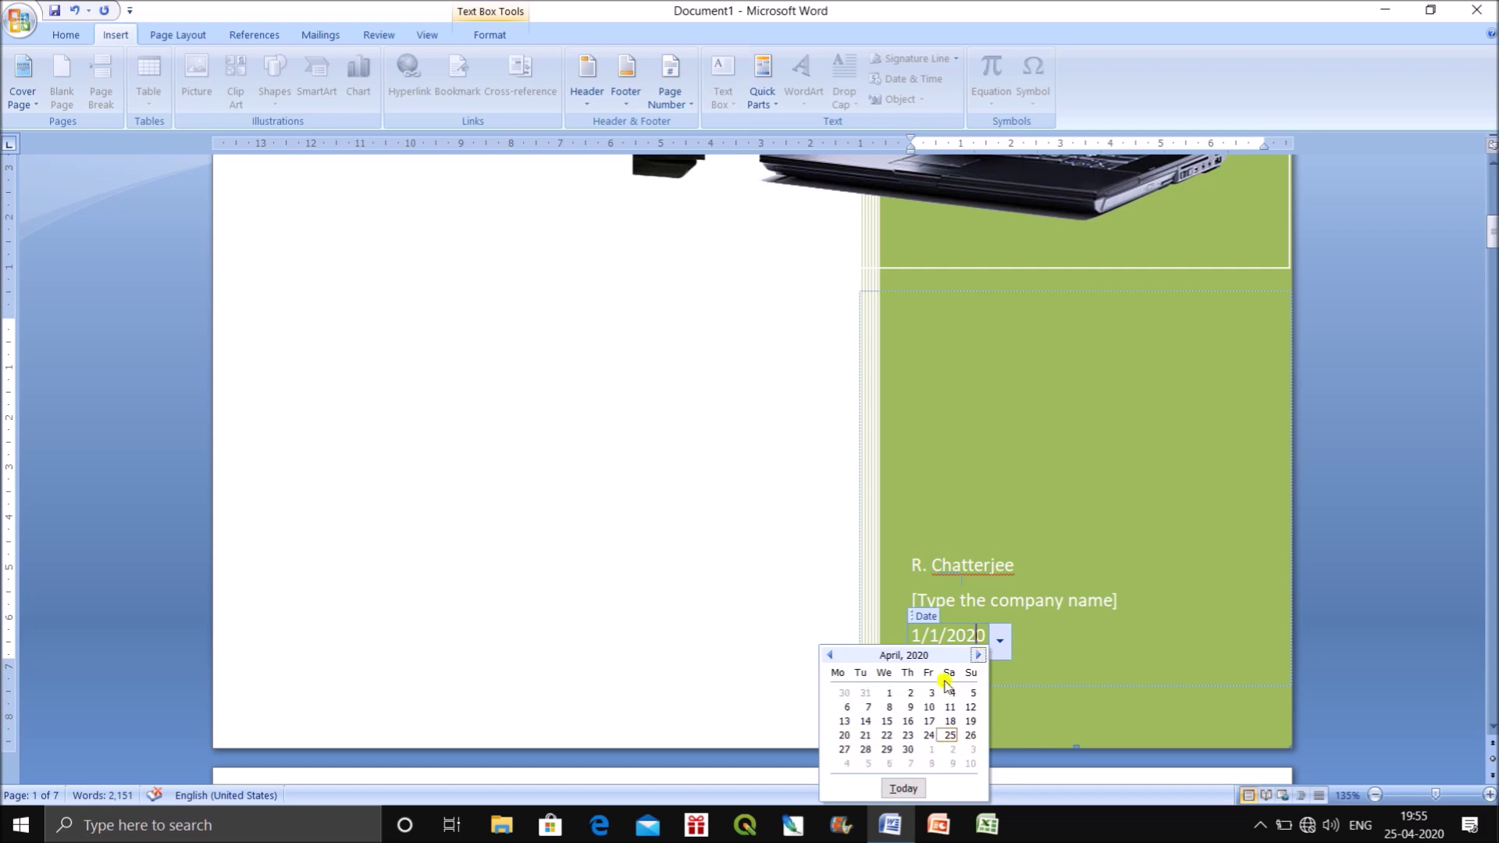
pyautogui.click(949, 735)
pyautogui.scroll(4, 1158, 636)
pyautogui.click(1405, 562)
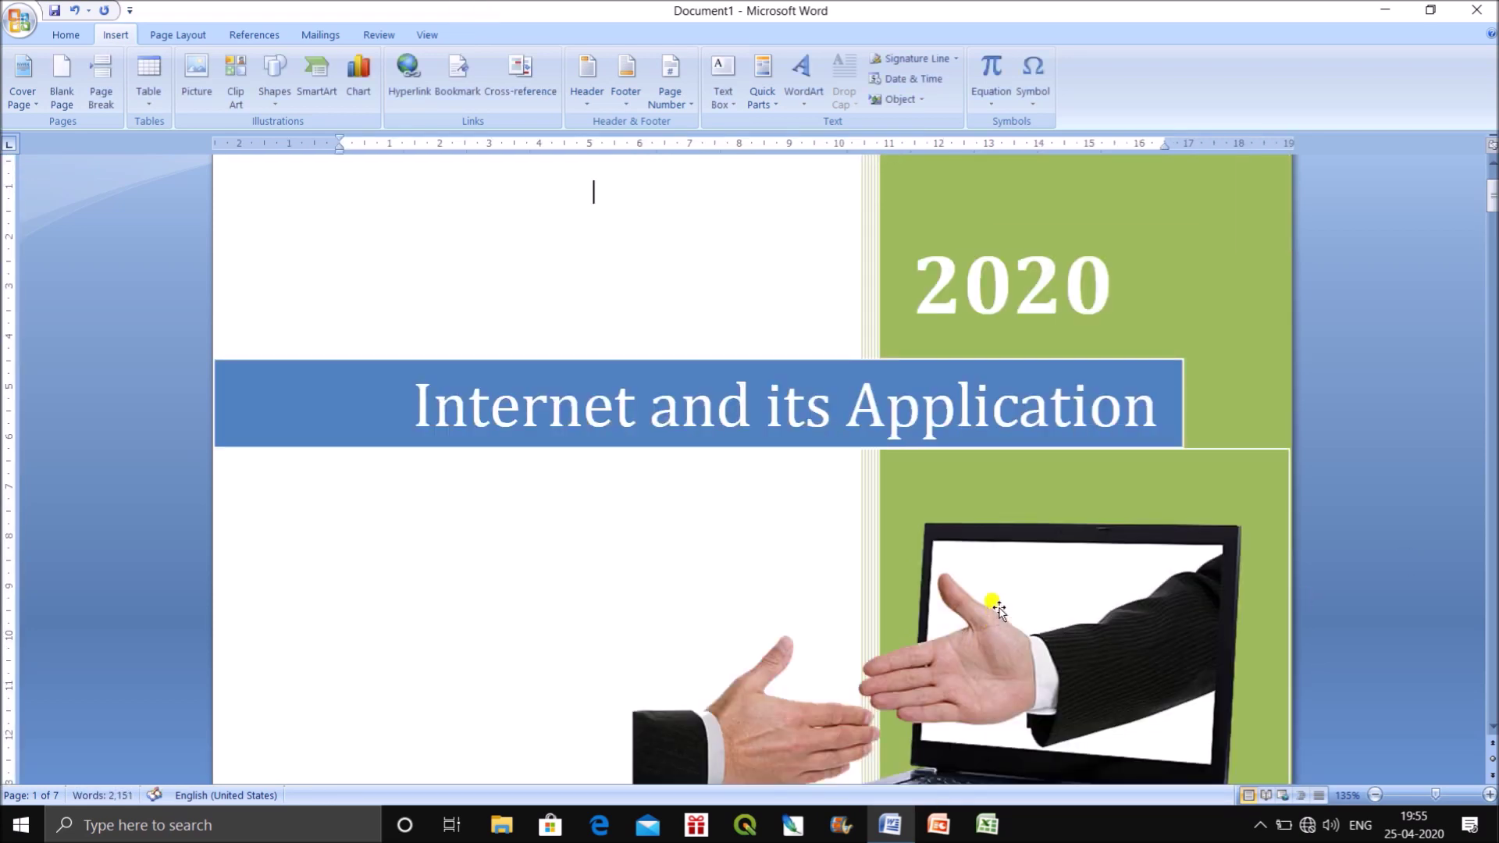
pyautogui.scroll(-4, 989, 612)
# Enlarge the font of the author, company and date lines by two sizes.
pyautogui.moveTo(908, 581)
pyautogui.mouseDown()
pyautogui.moveTo(970, 622)
pyautogui.moveTo(974, 657)
pyautogui.mouseUp()
pyautogui.click(63, 35)
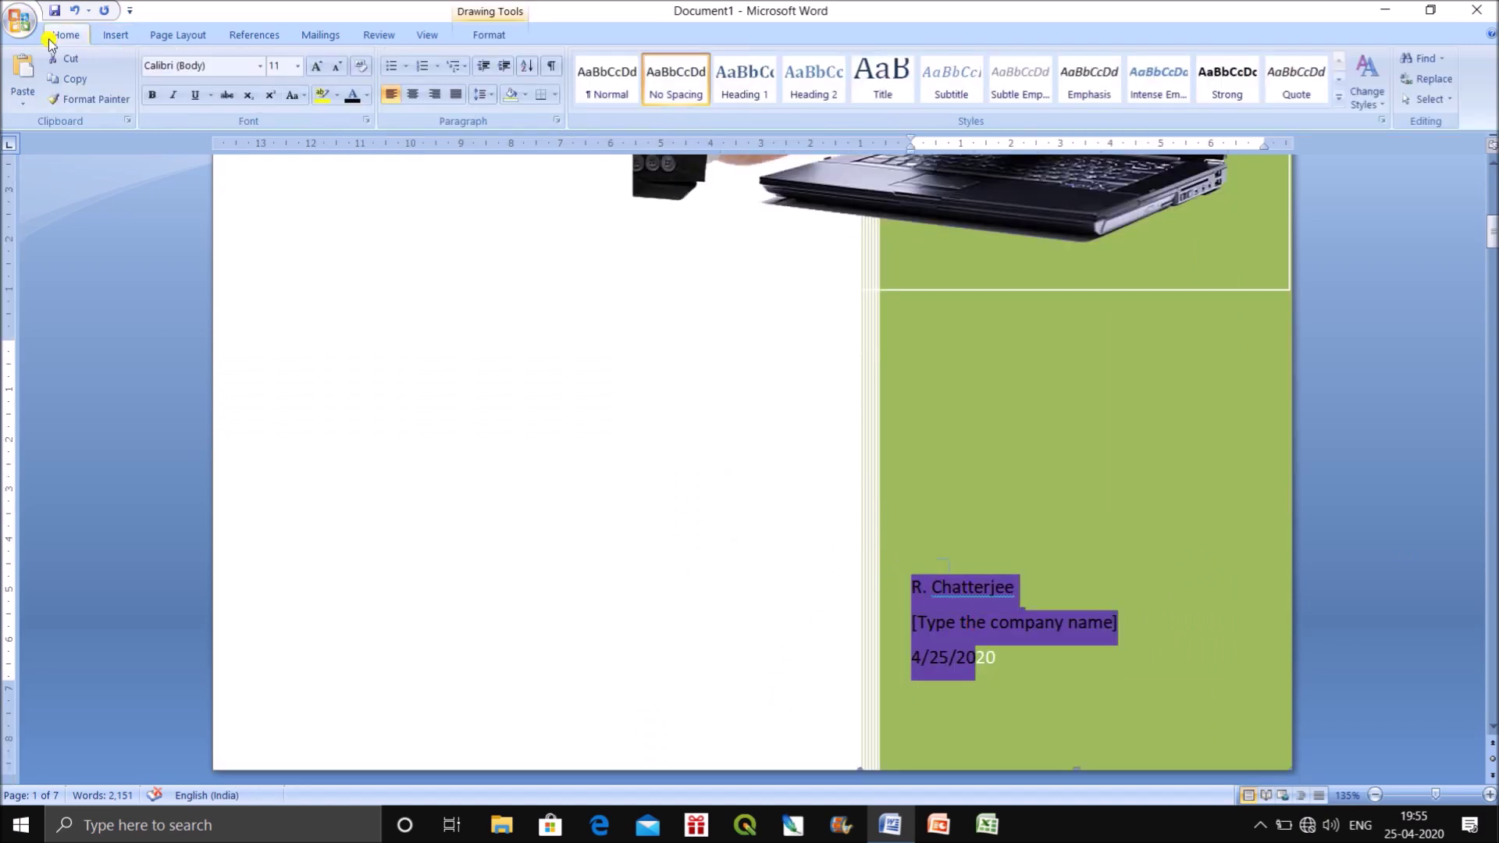
pyautogui.click(316, 65)
pyautogui.click(316, 65)
pyautogui.moveTo(1021, 654)
pyautogui.mouseDown()
pyautogui.moveTo(936, 617)
pyautogui.moveTo(886, 562)
pyautogui.mouseUp()
pyautogui.click(1439, 569)
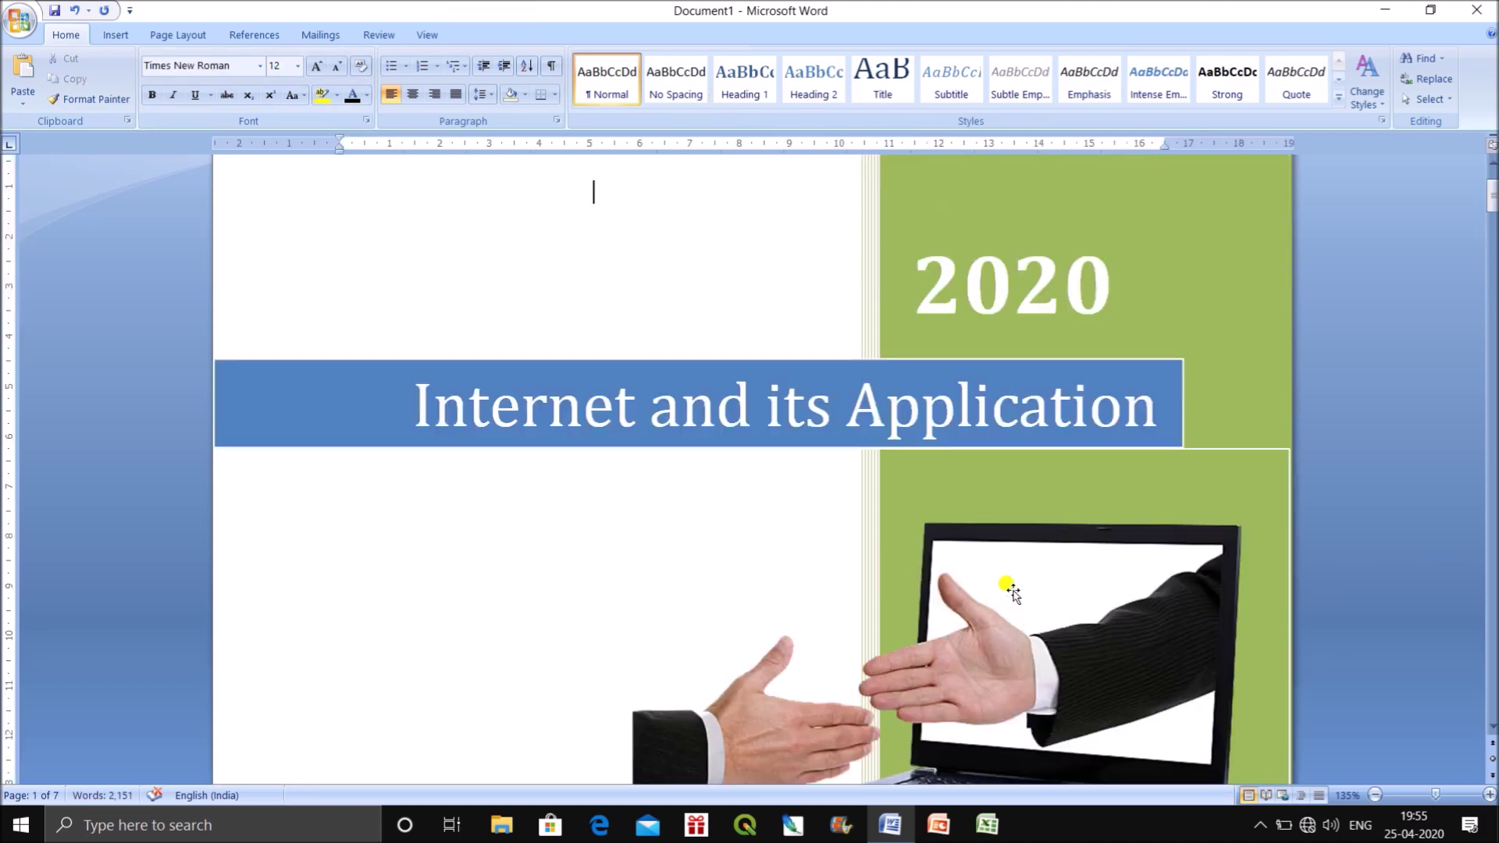
pyautogui.scroll(-5, 1005, 586)
# Delete the author name and placeholder, the company placeholder and the date entry.
pyautogui.click(1004, 625)
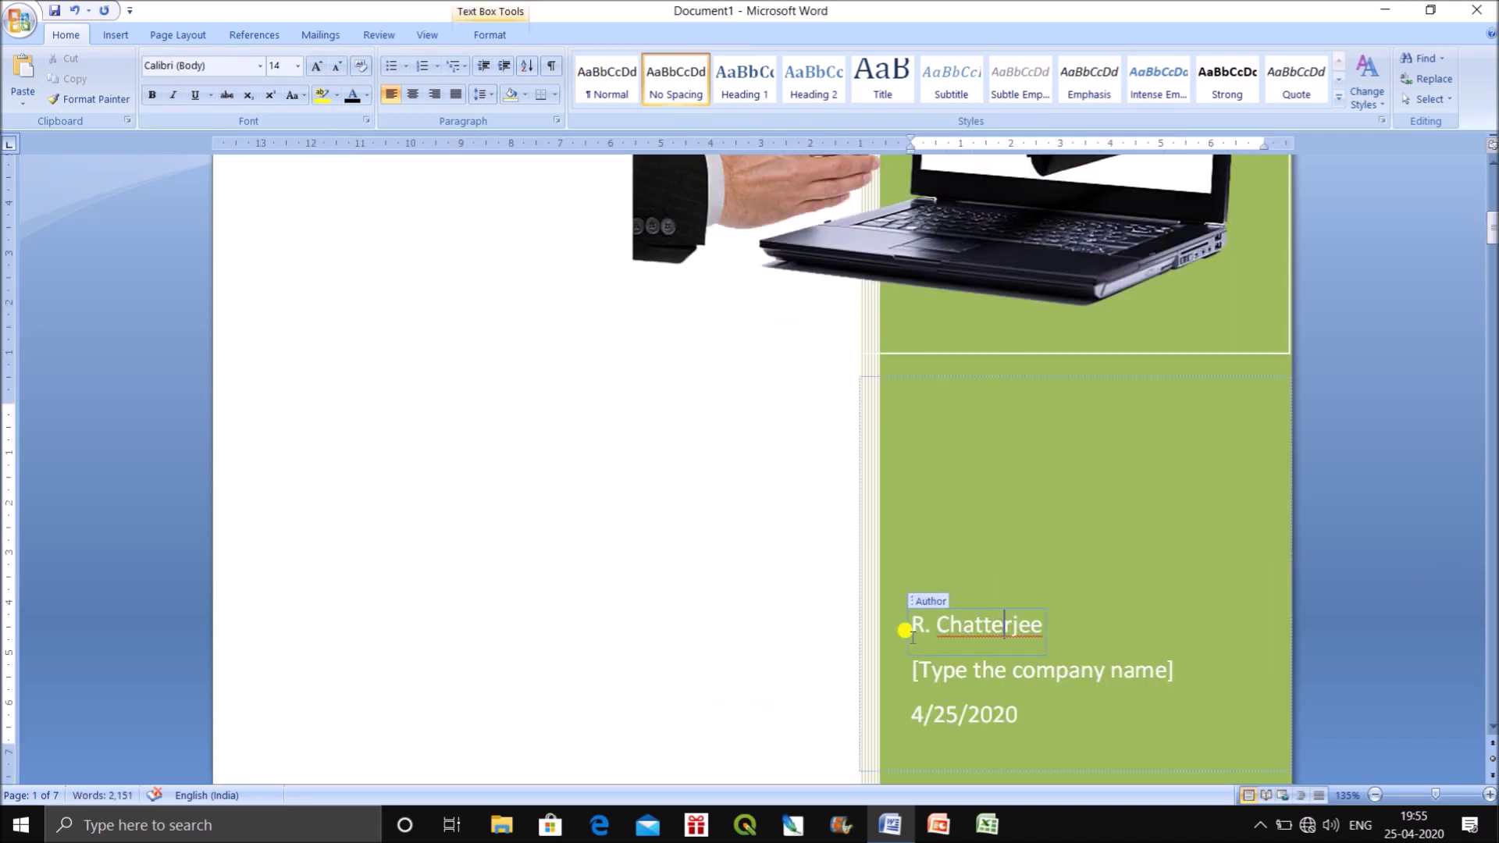
pyautogui.moveTo(907, 625); pyautogui.dragTo(1036, 625)
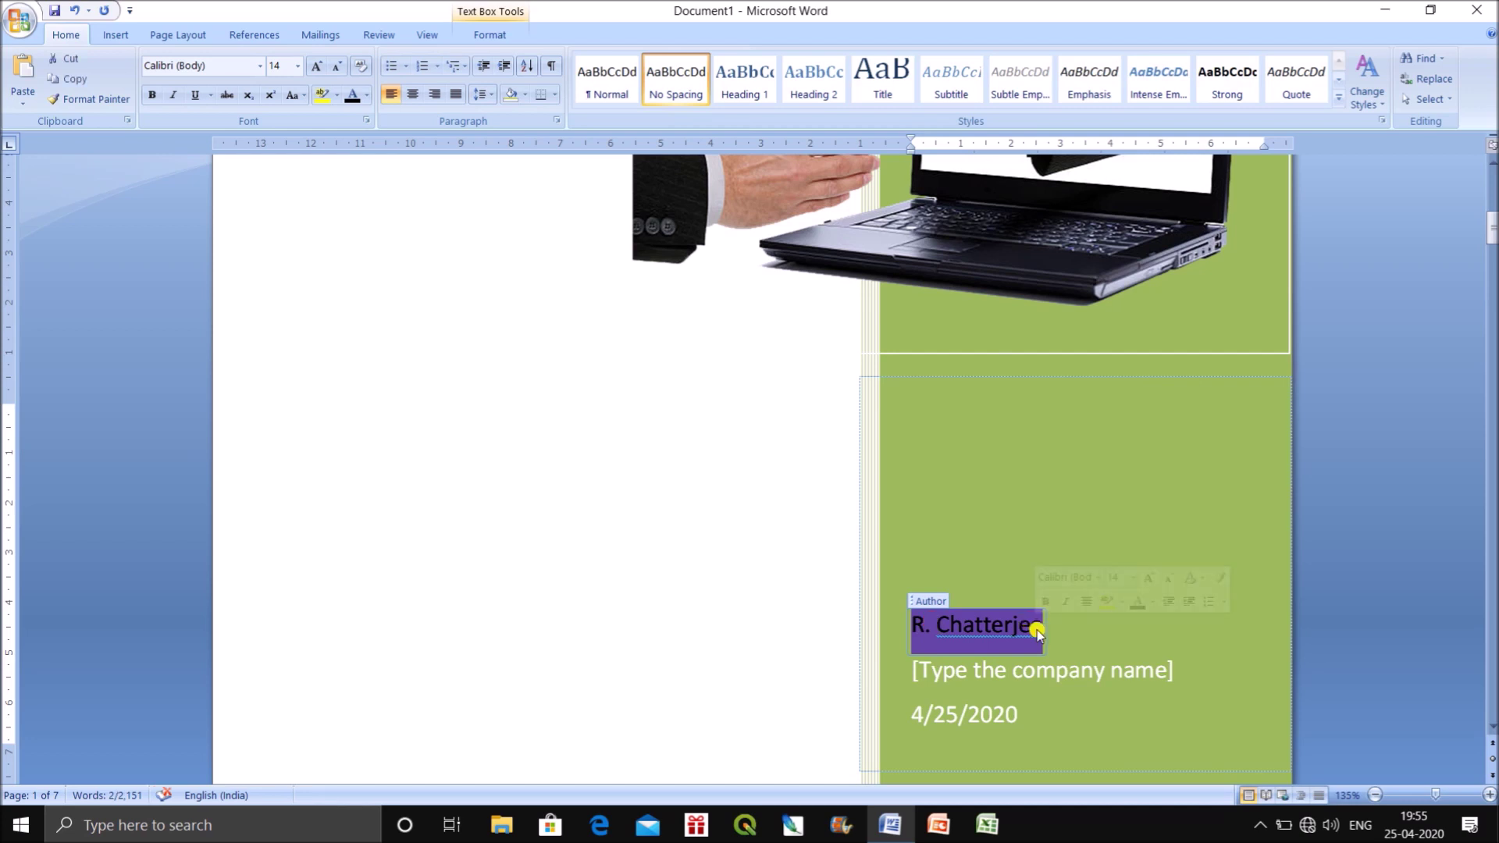
pyautogui.press('Delete')
pyautogui.click(918, 602)
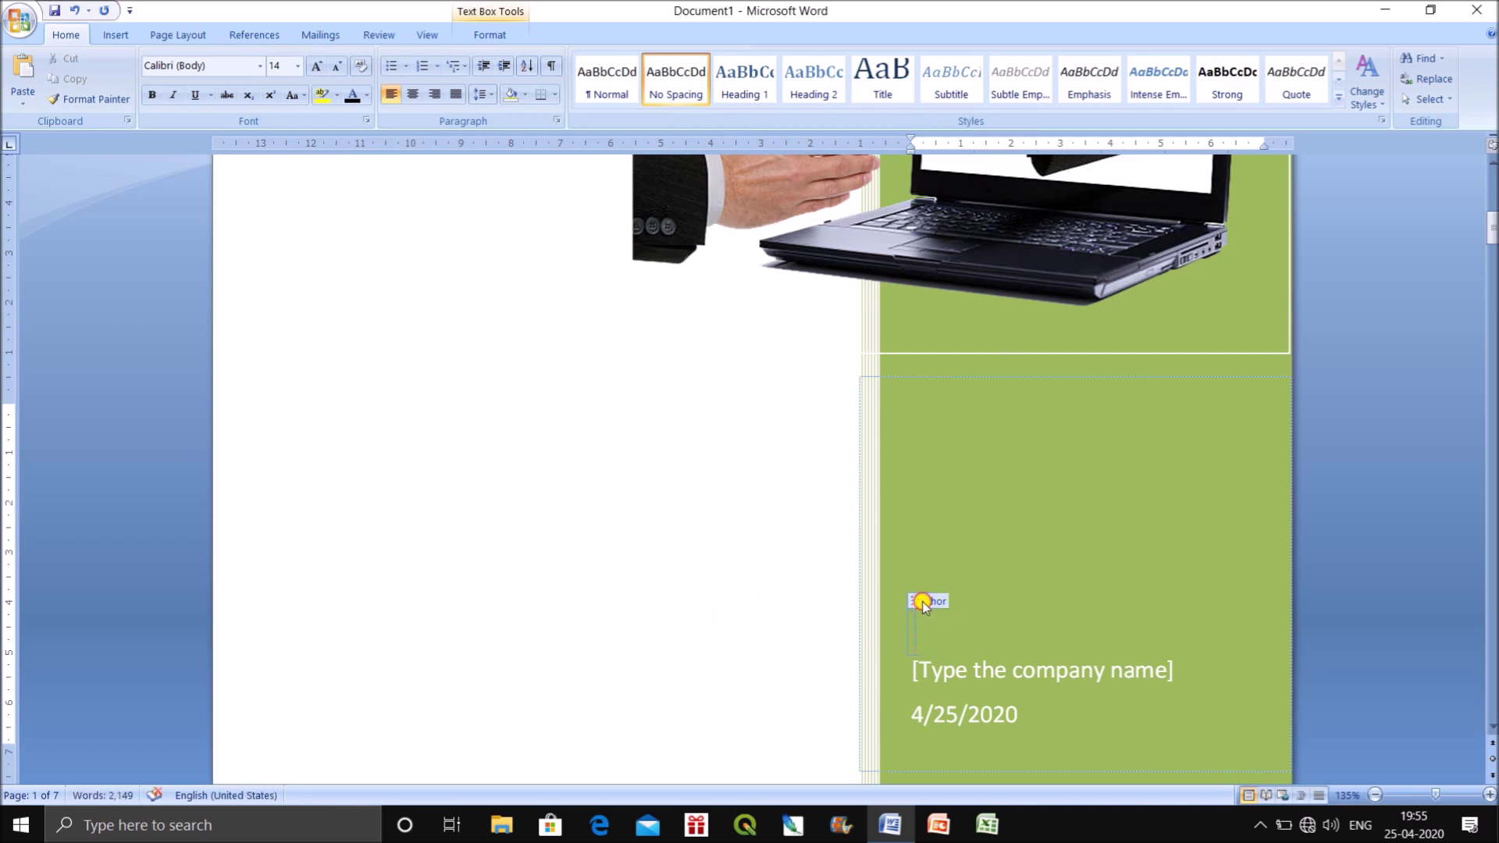
pyautogui.click(923, 602)
pyautogui.press('Delete')
pyautogui.click(927, 665)
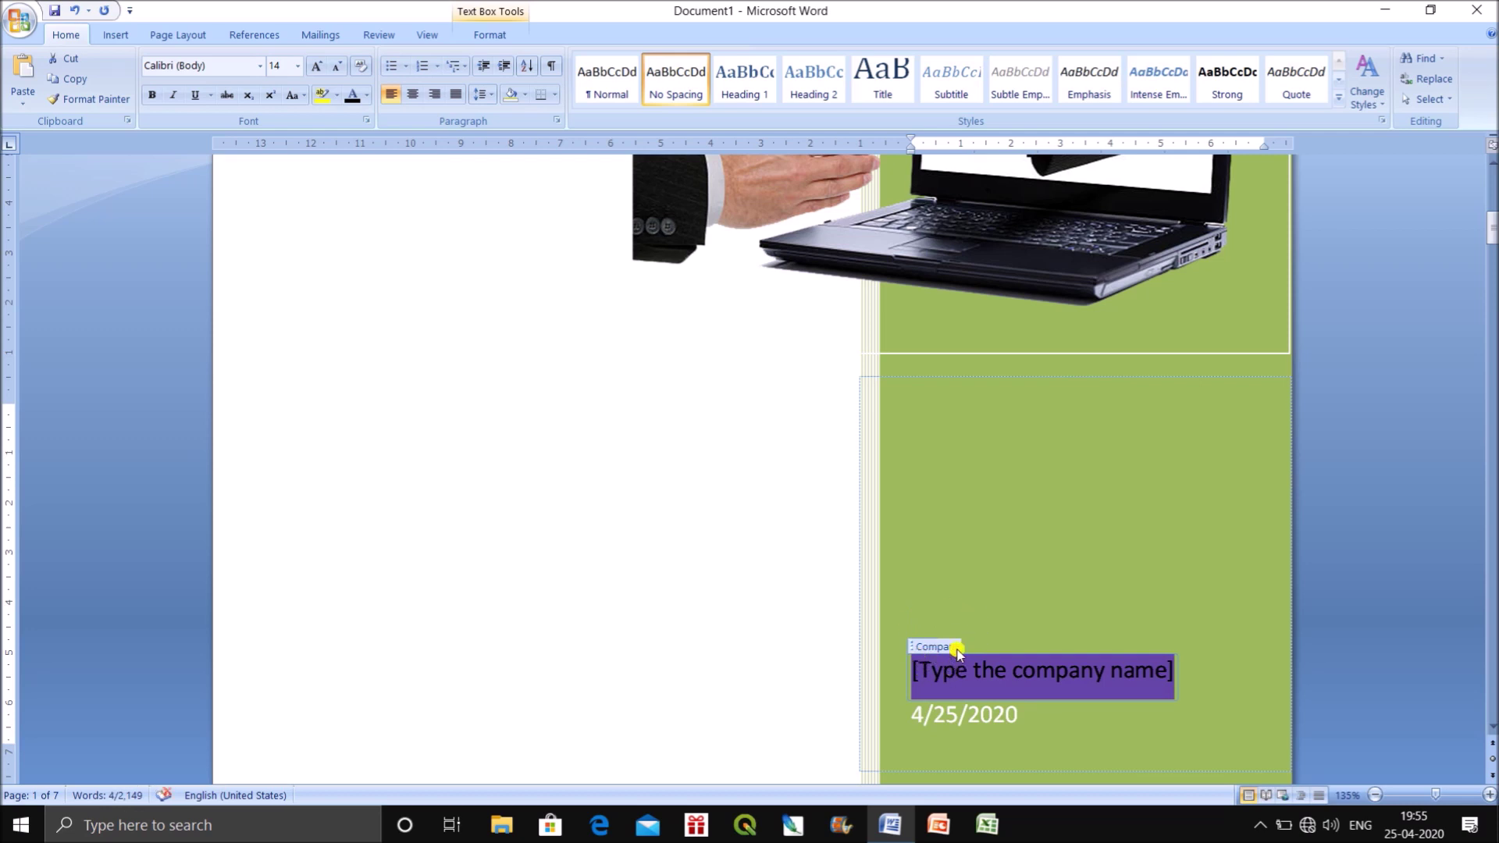
pyautogui.press('Delete')
pyautogui.click(943, 715)
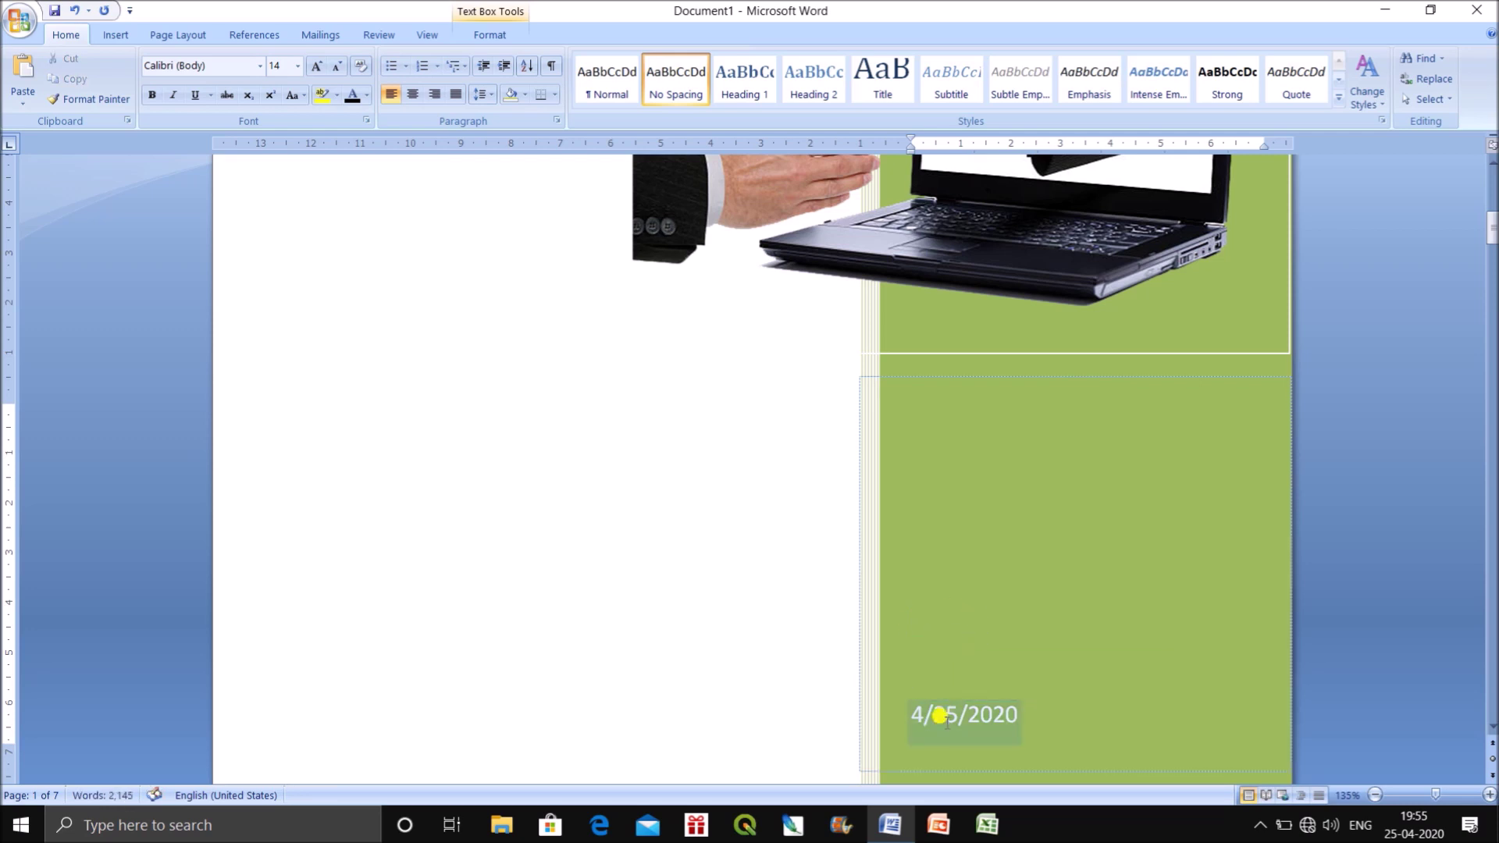
pyautogui.click(913, 692)
pyautogui.press('Delete')
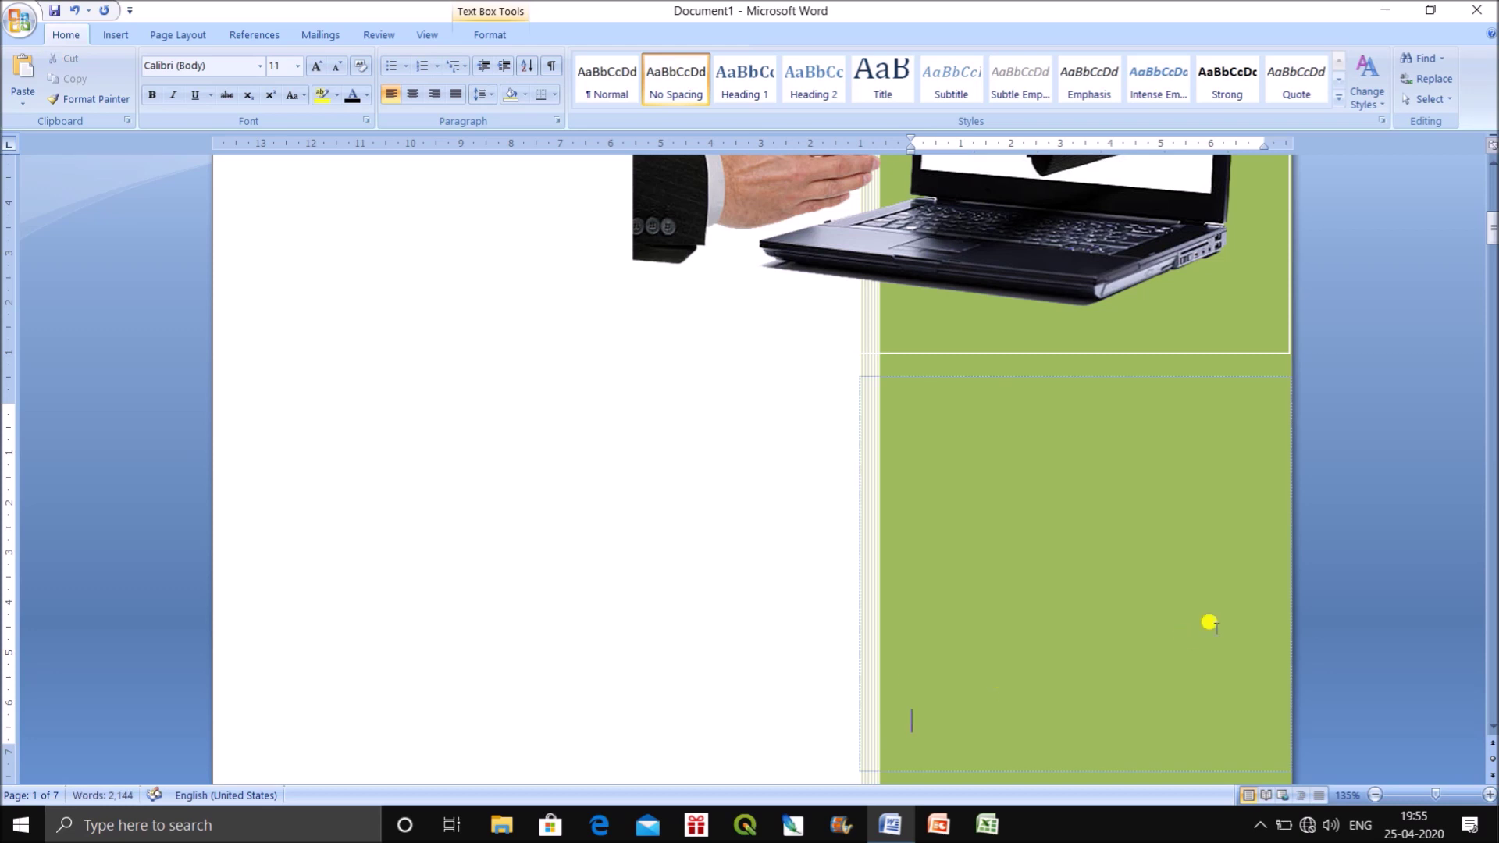
pyautogui.scroll(-8, 1274, 528)
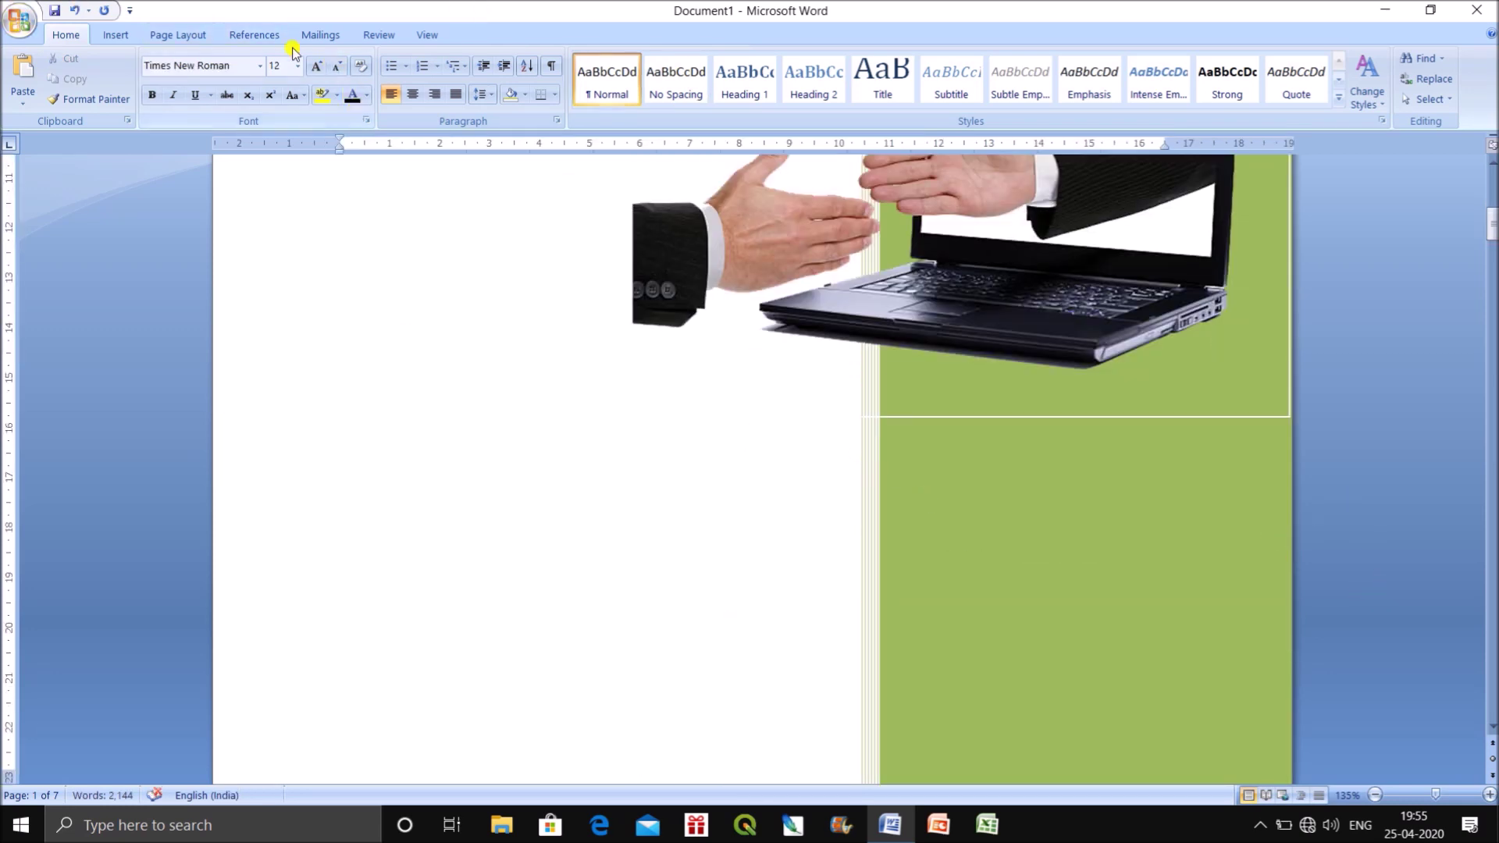
# Draw a text box in the green cover panel.
pyautogui.click(115, 36)
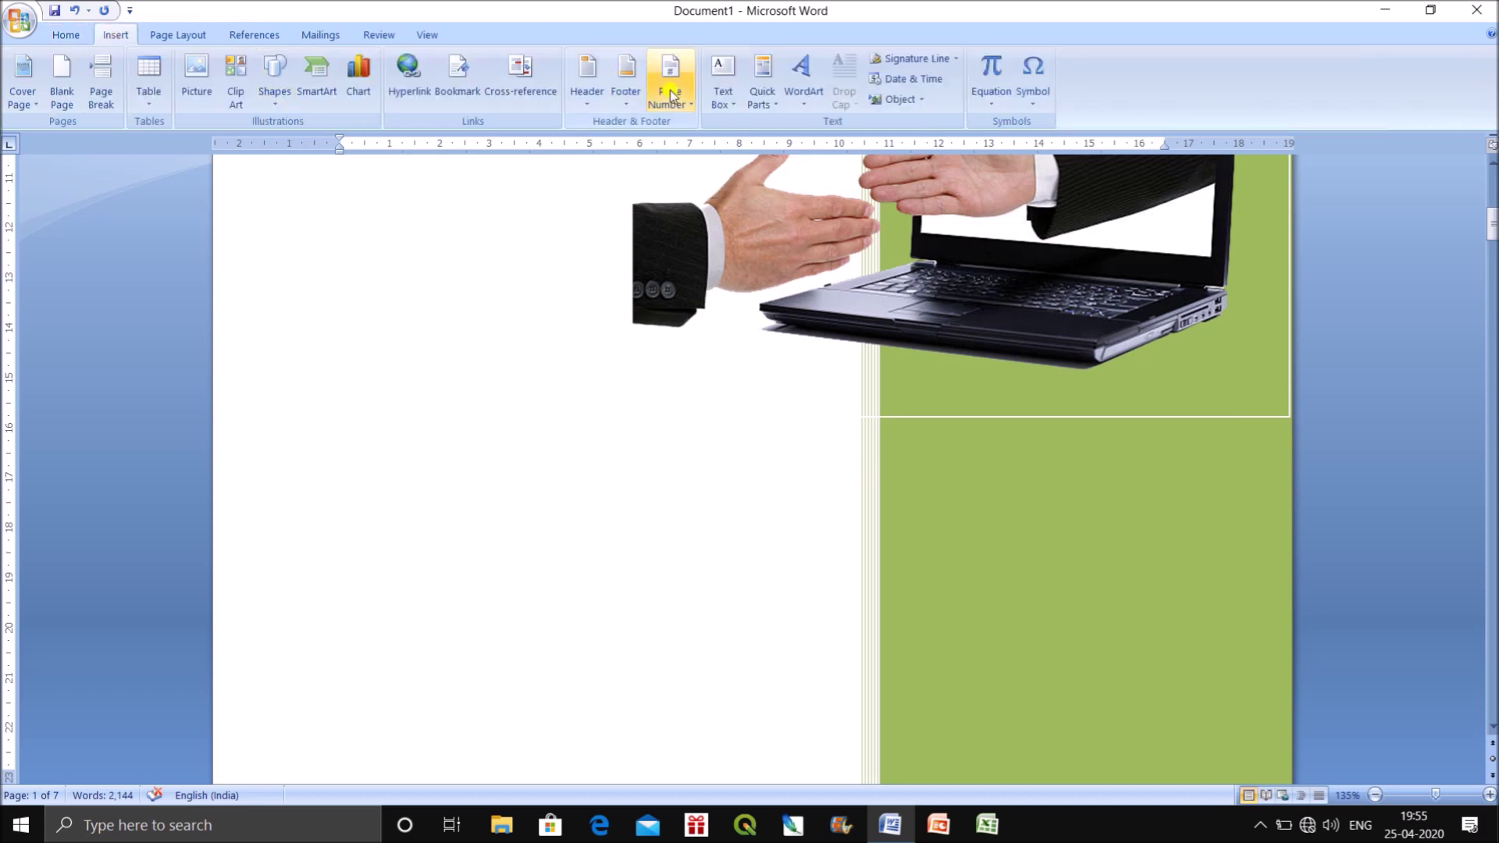
pyautogui.click(734, 99)
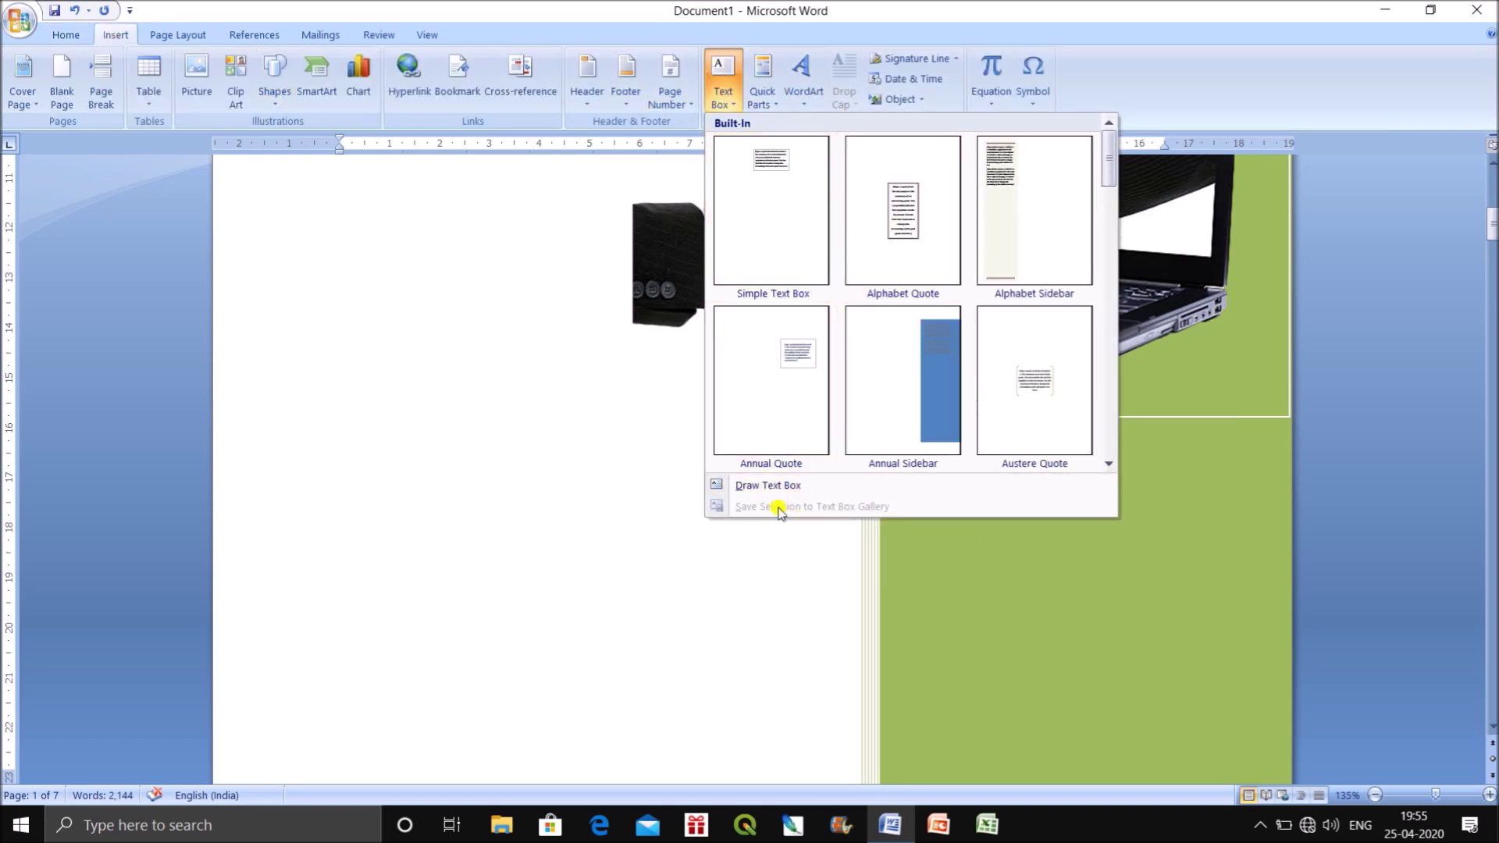
pyautogui.click(771, 482)
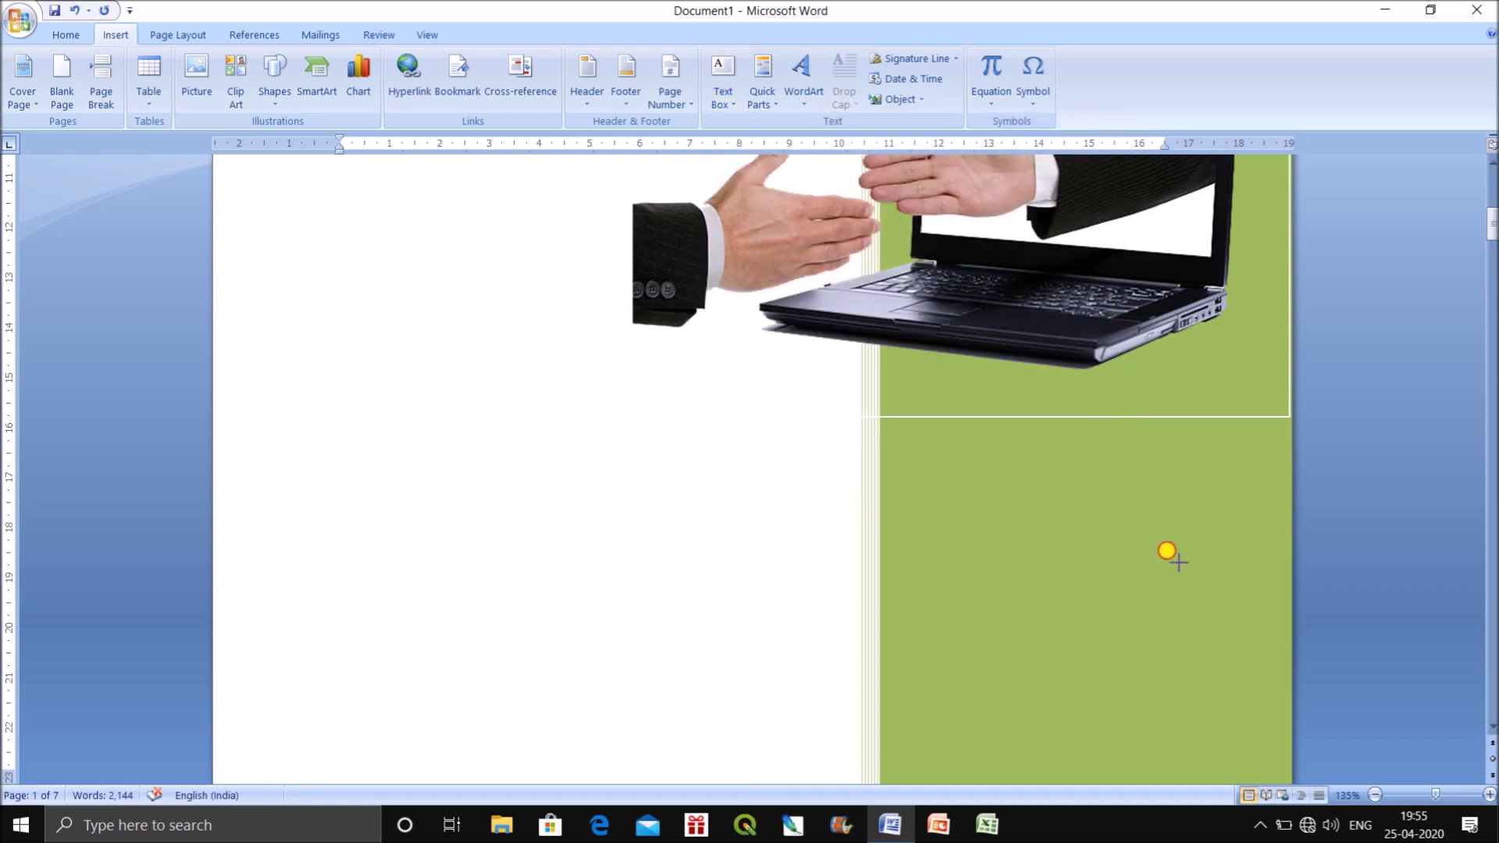
pyautogui.moveTo(1241, 688); pyautogui.dragTo(1265, 697)
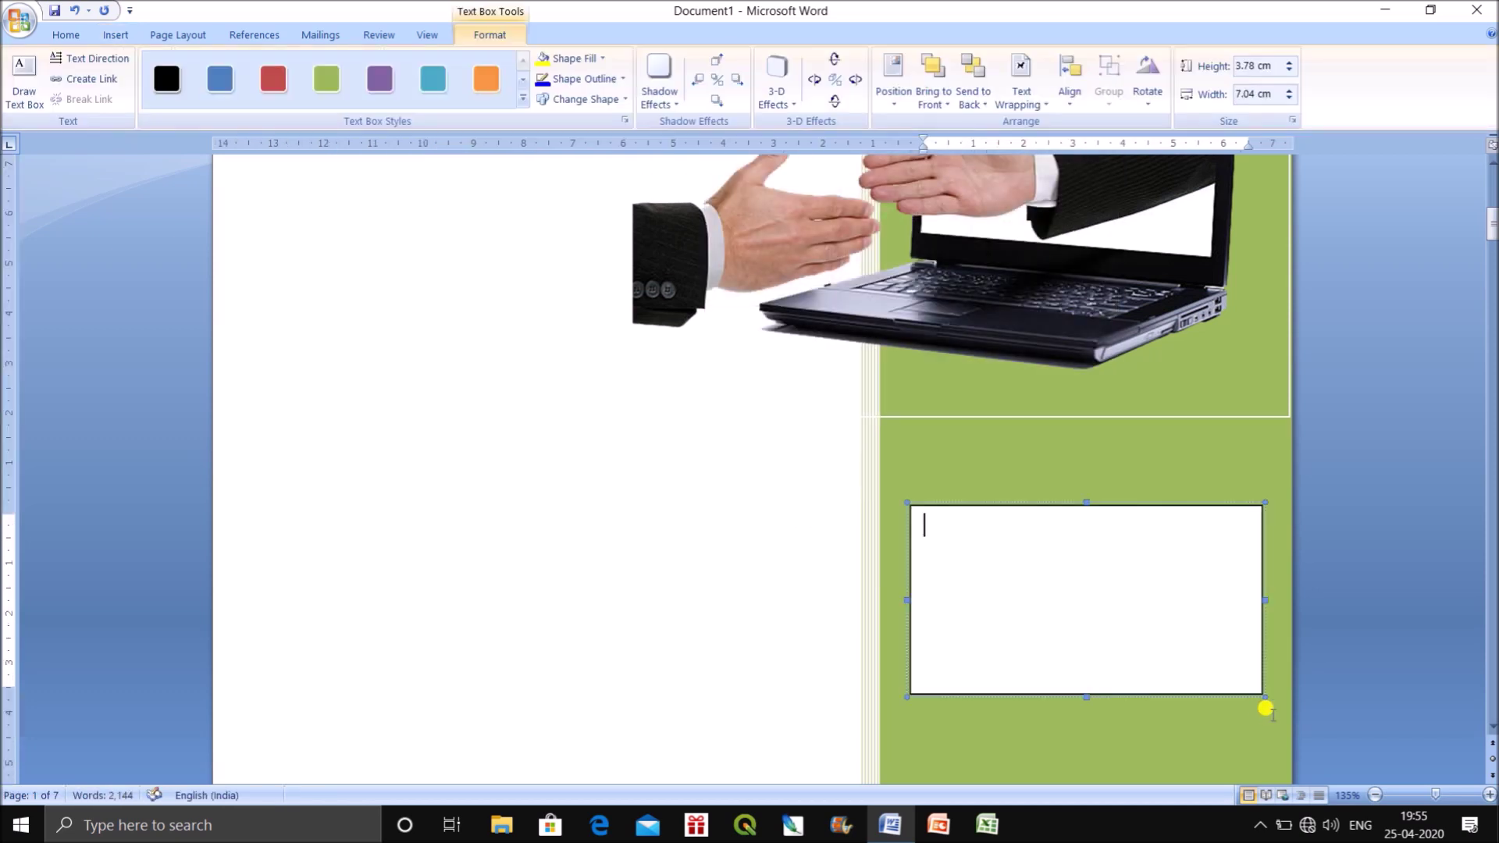
pyautogui.write('Name: R. Chat')
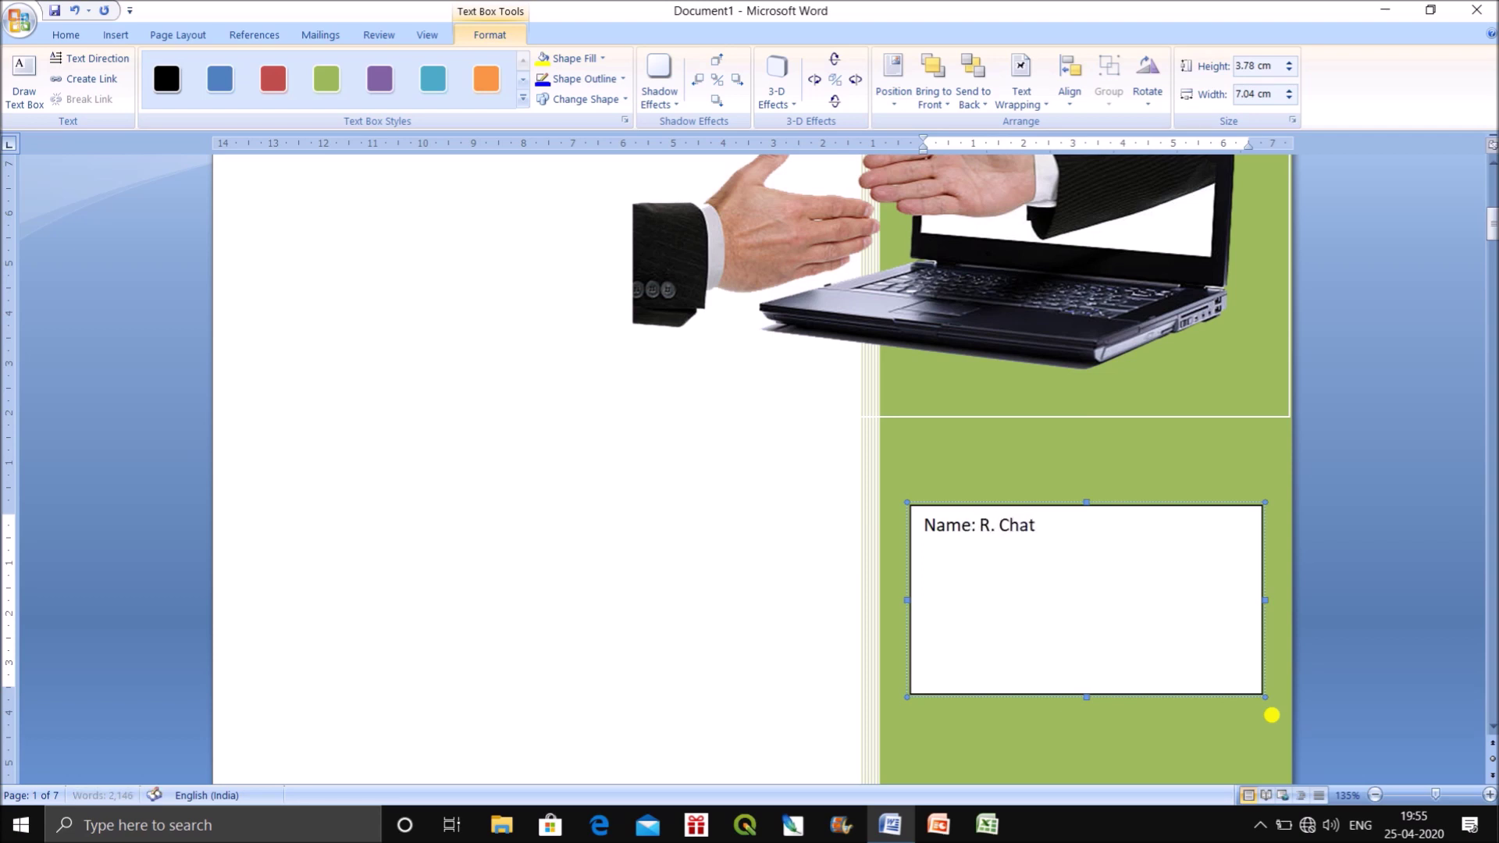
pyautogui.write('terjee')
pyautogui.press('Return')
pyautogui.write('Roll No.')
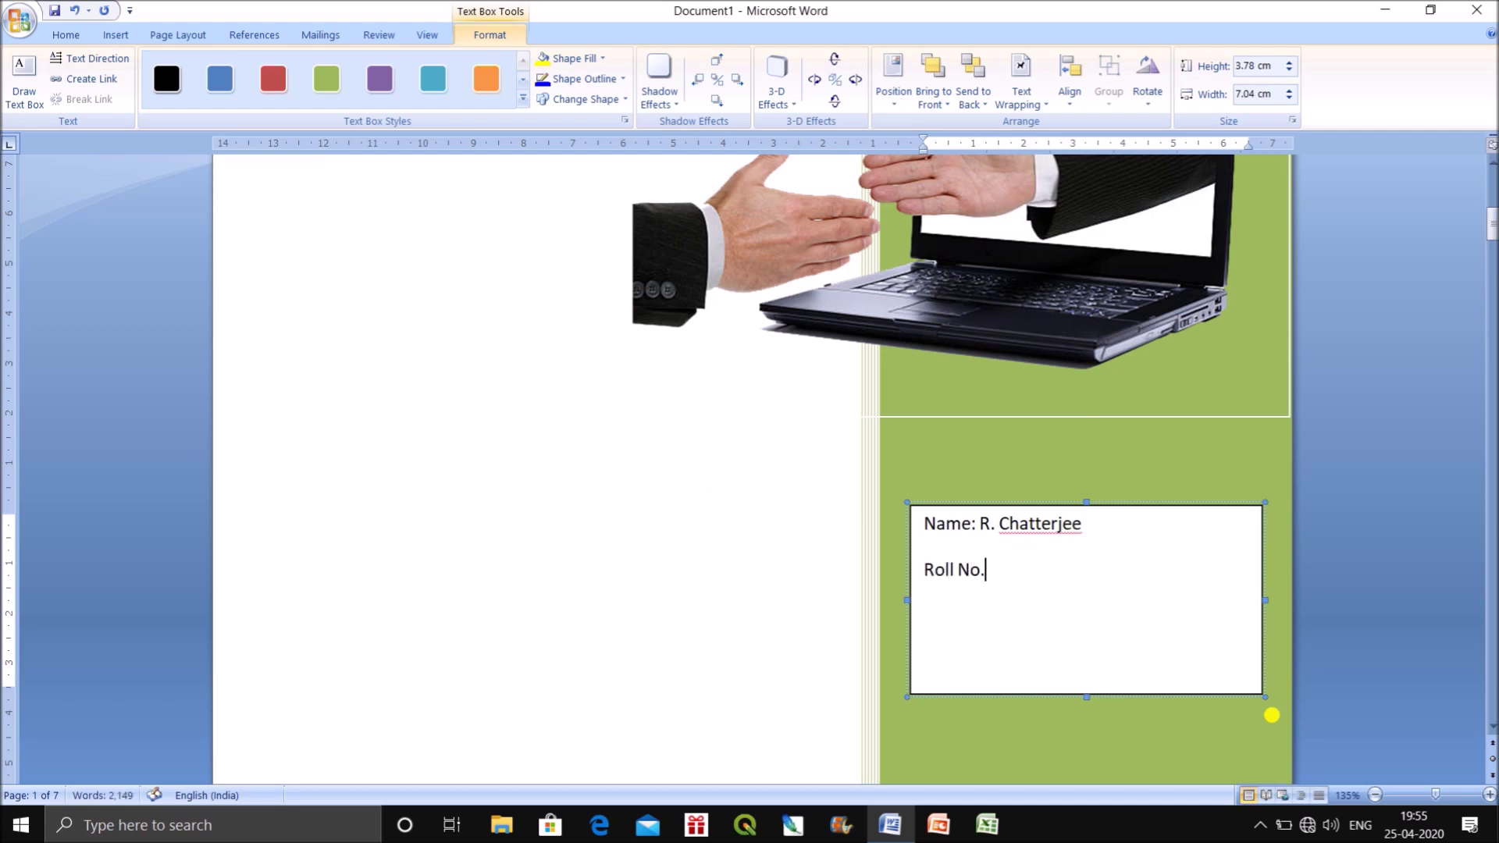
pyautogui.write('Session')
pyautogui.write(': 2018 - 2021')
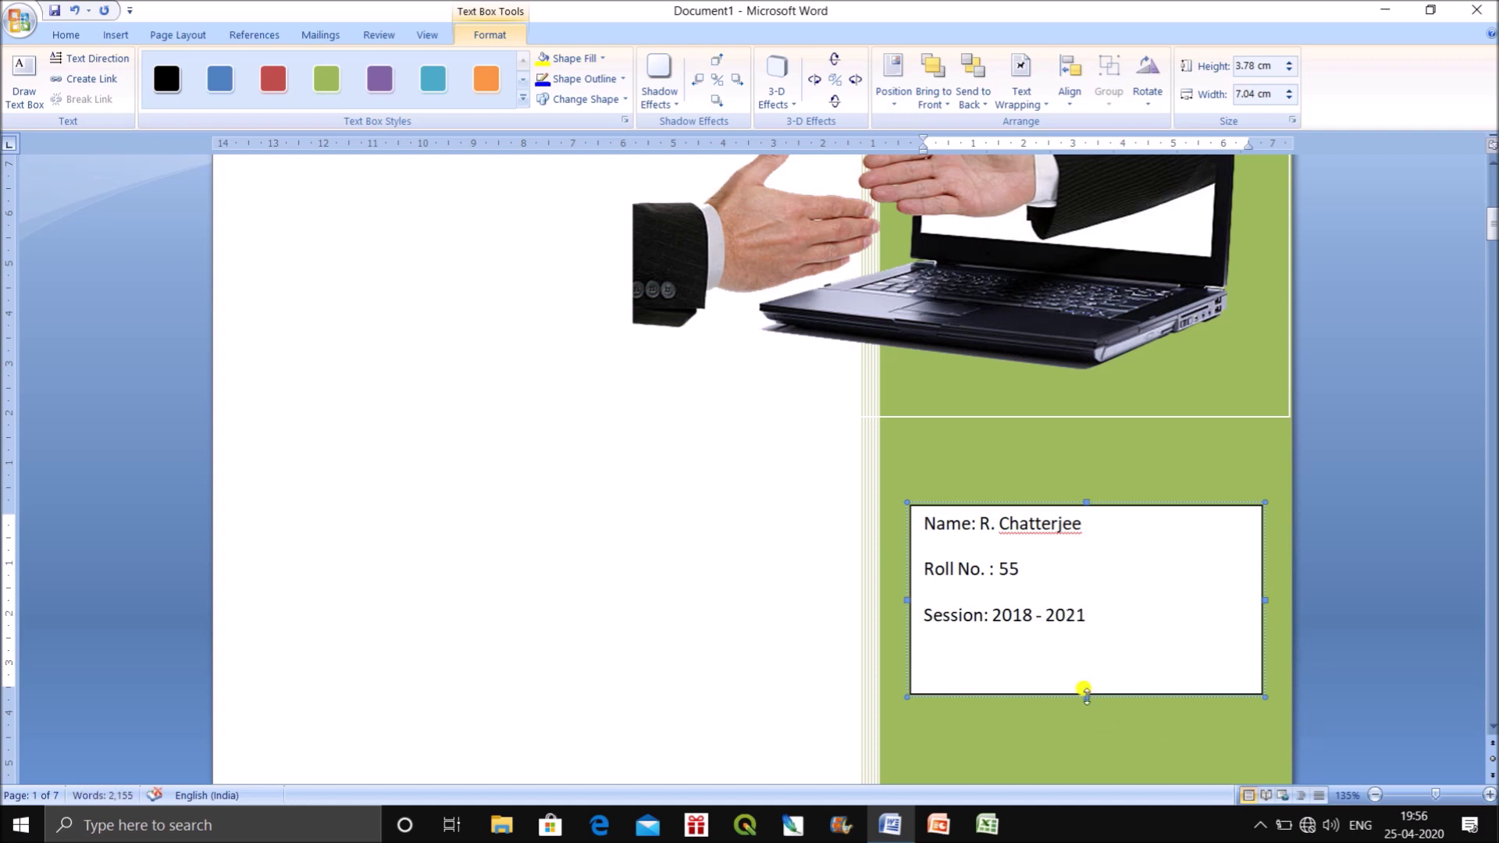
# Shorten the details text box to fit its lines and switch the text to Times New Roman.
pyautogui.click(1084, 693)
pyautogui.moveTo(1085, 692); pyautogui.dragTo(925, 524)
pyautogui.click(66, 34)
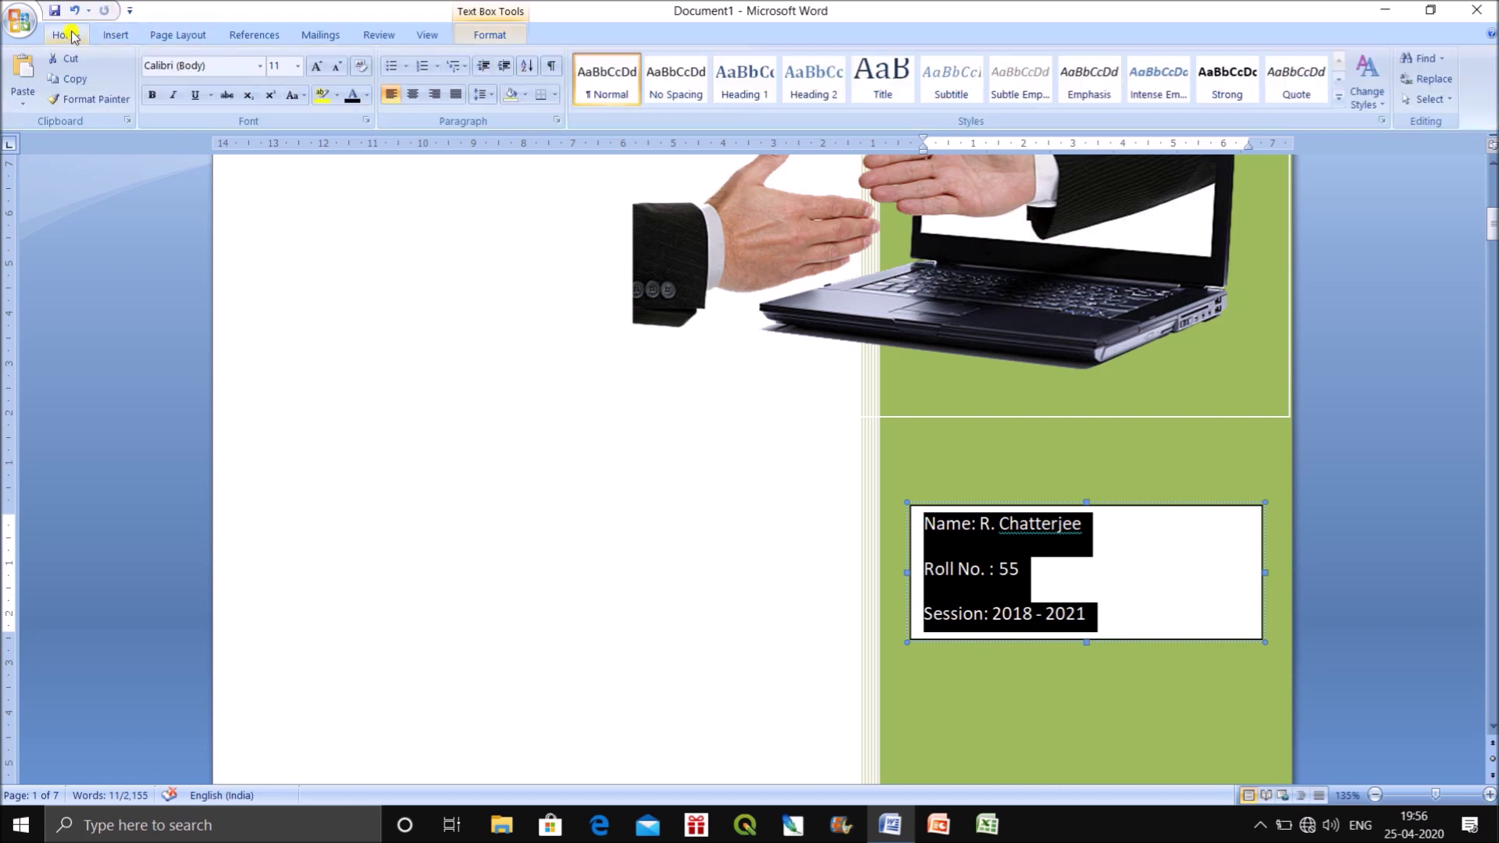
pyautogui.click(210, 66)
pyautogui.write('Times New Roman')
pyautogui.press('Return')
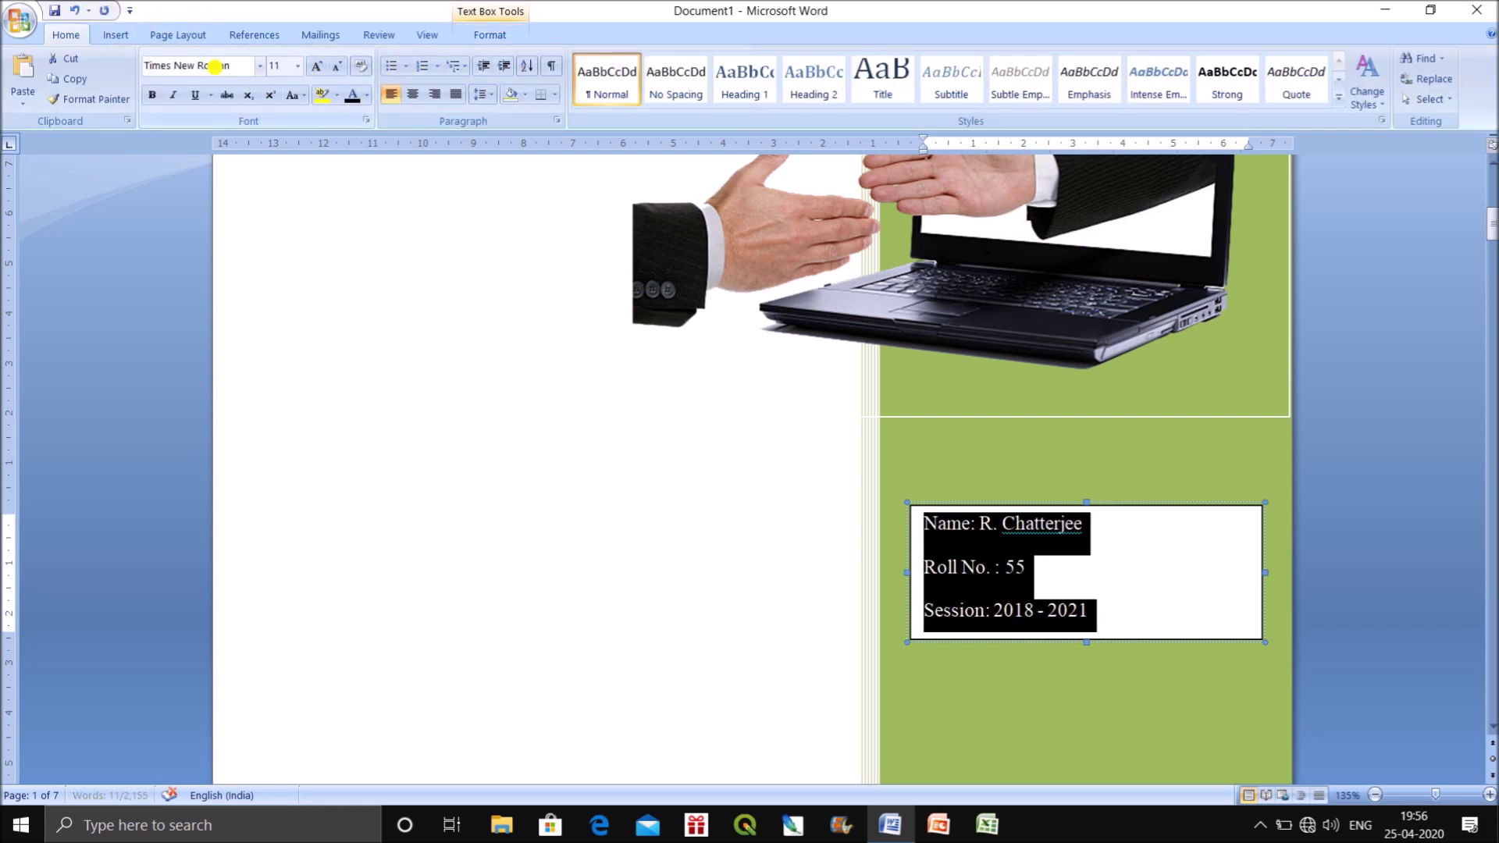
# Grow the text to 12 pt and centre the three lines in the box.
pyautogui.click(317, 67)
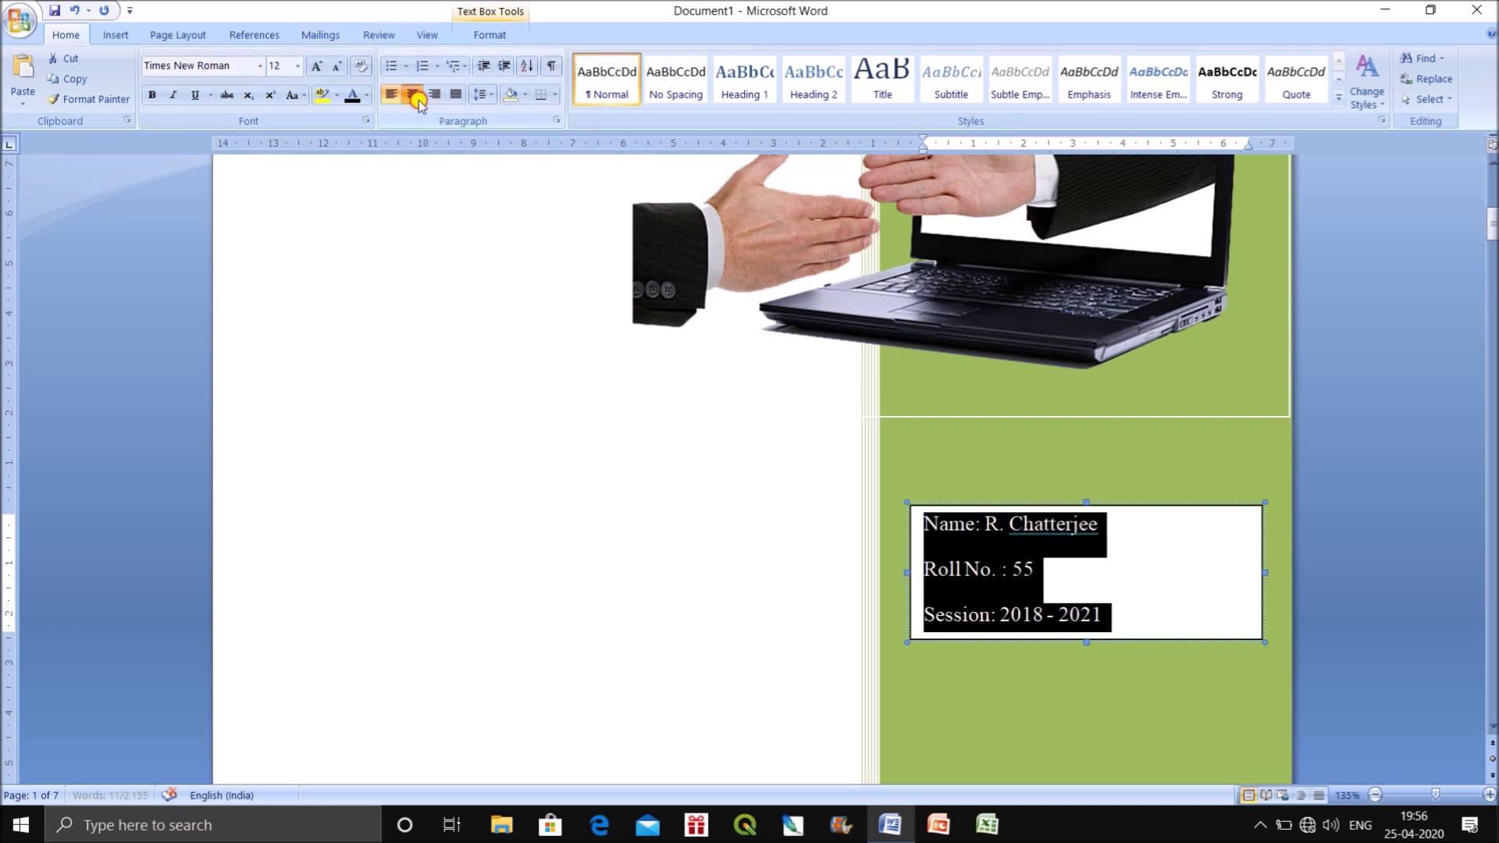
pyautogui.click(413, 95)
pyautogui.click(481, 94)
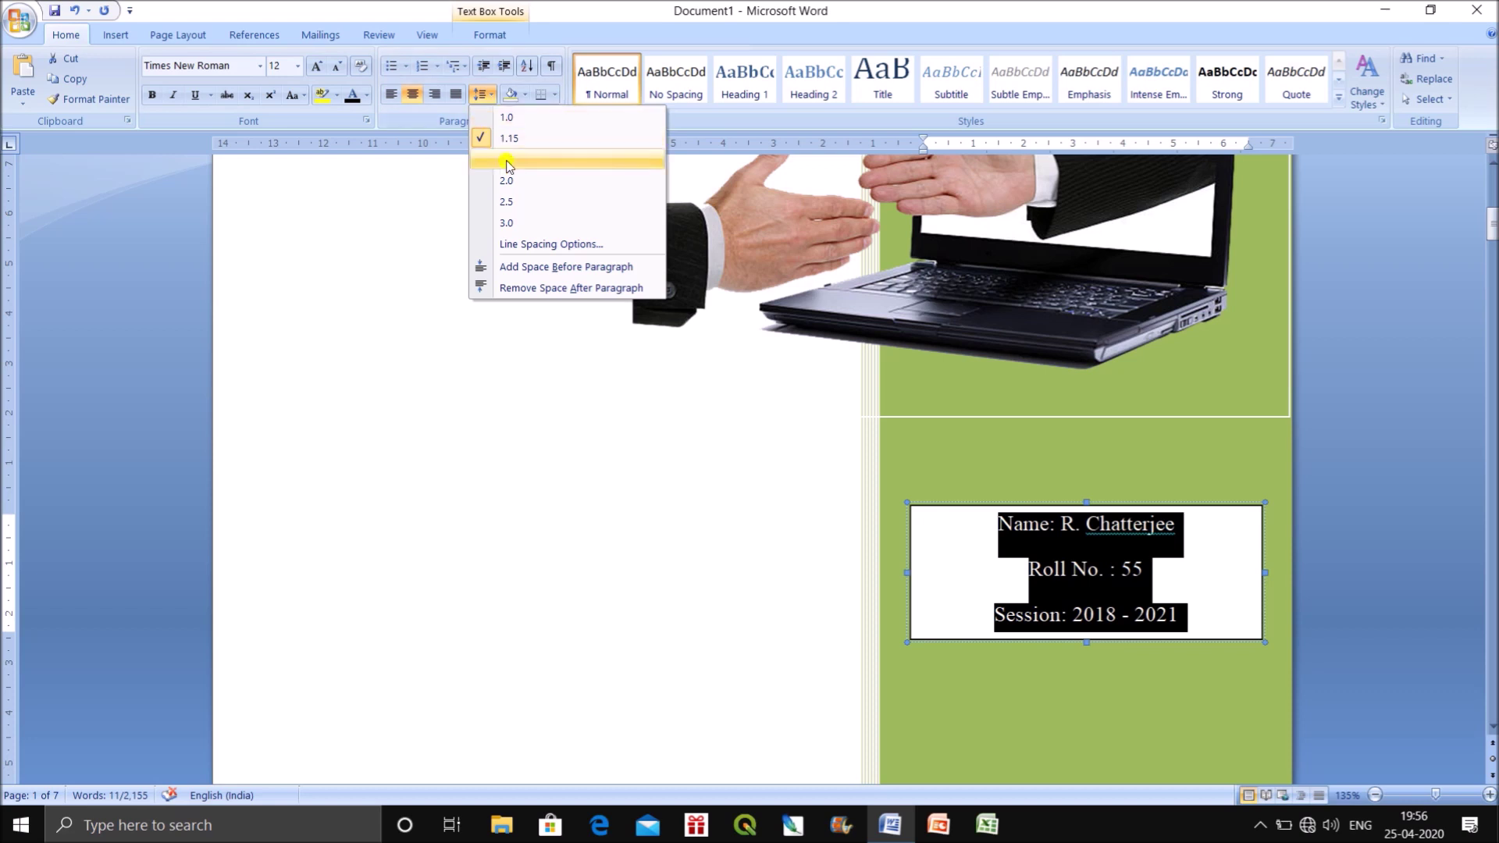
pyautogui.click(1358, 528)
pyautogui.click(1358, 528)
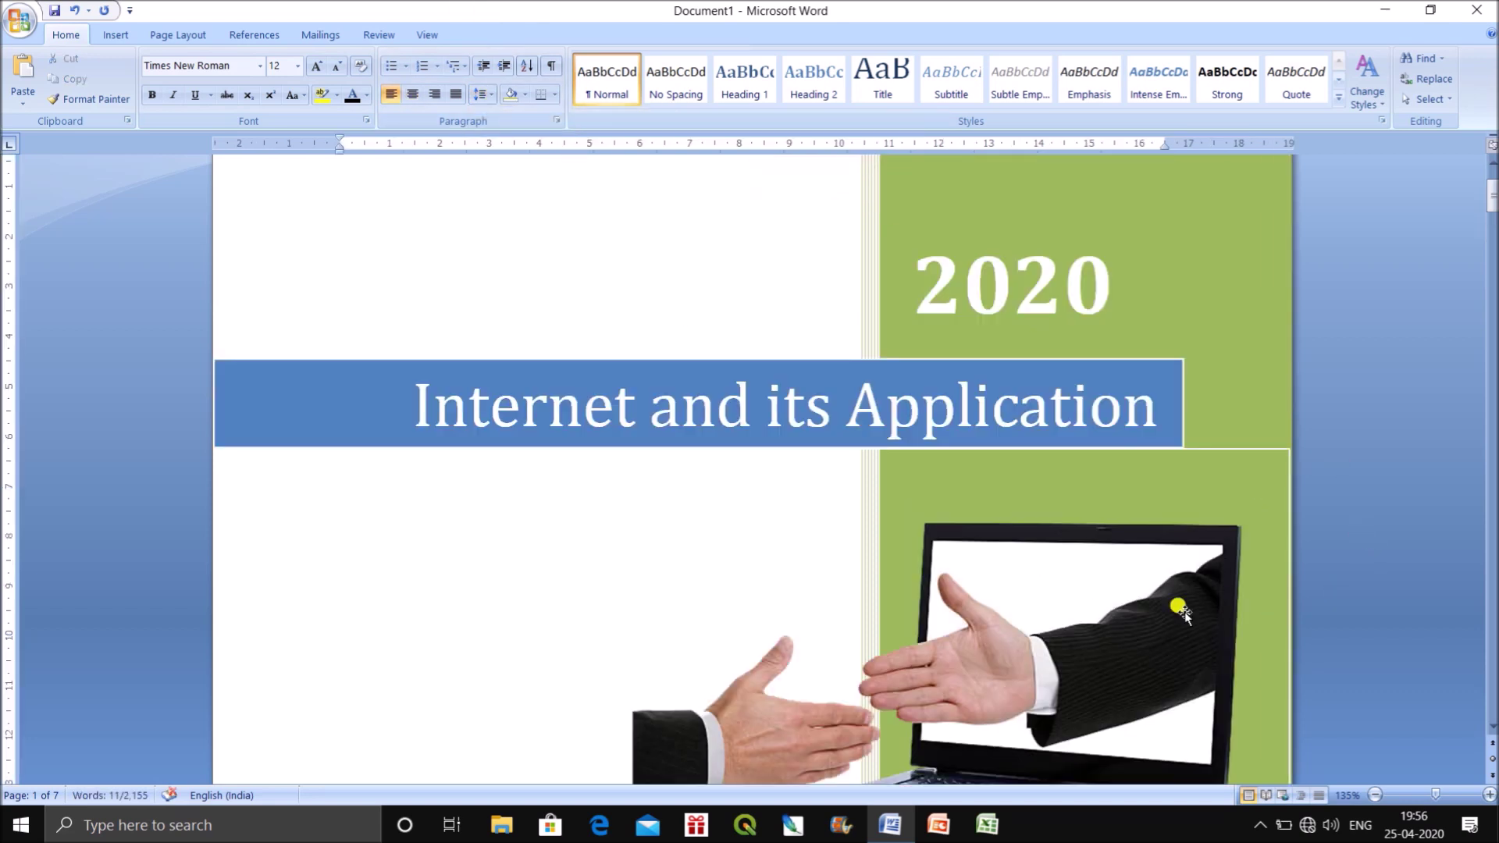
pyautogui.scroll(-5, 1142, 559)
pyautogui.scroll(-3, 1142, 559)
pyautogui.click(1241, 443)
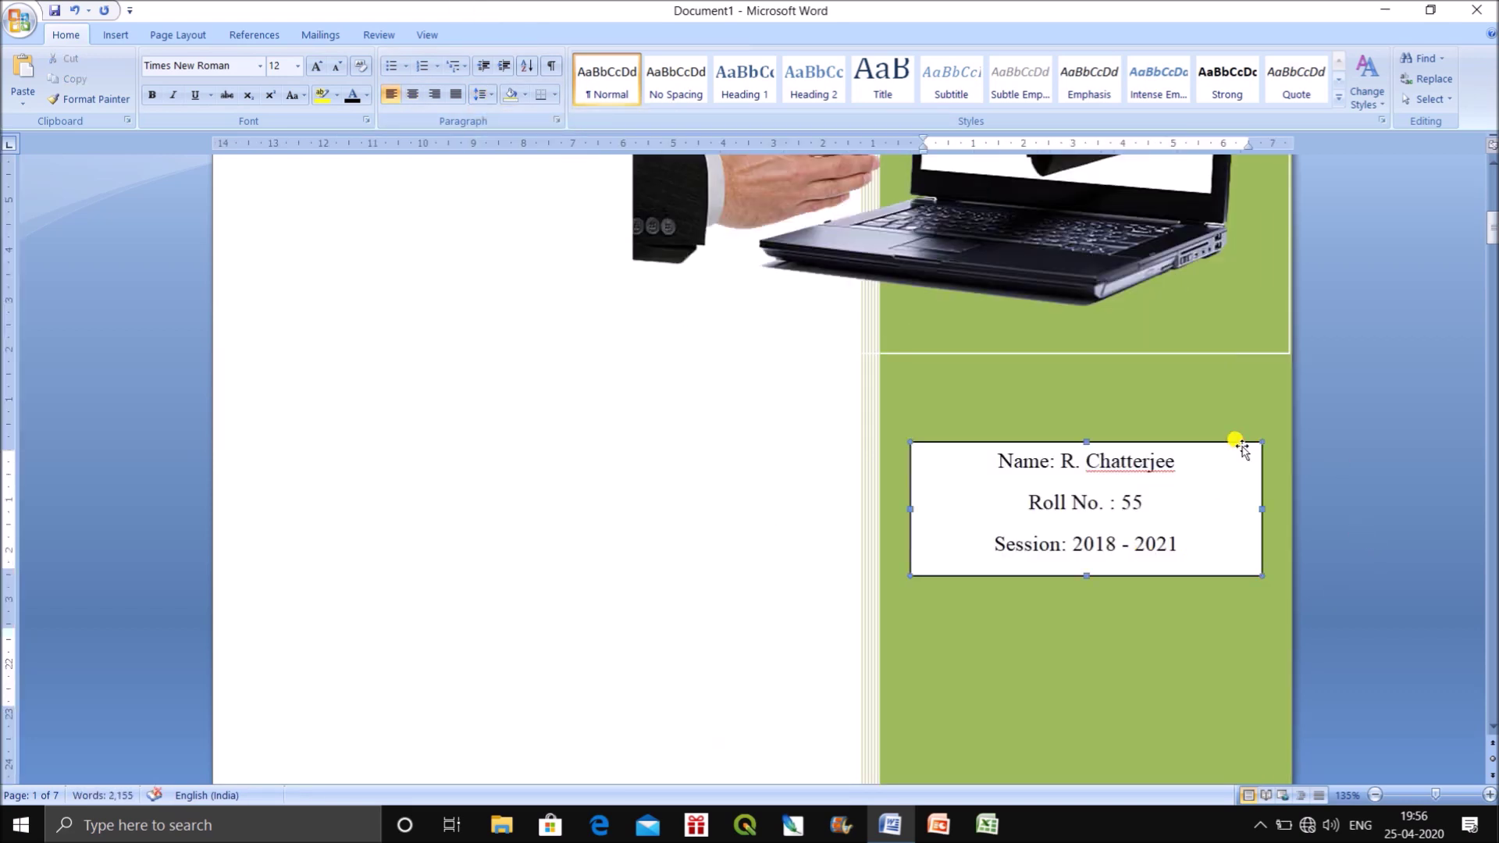
# Set the text box Fill Color to No Color in Format Text Box, keeping the black outline.
pyautogui.rightClick(1243, 449)
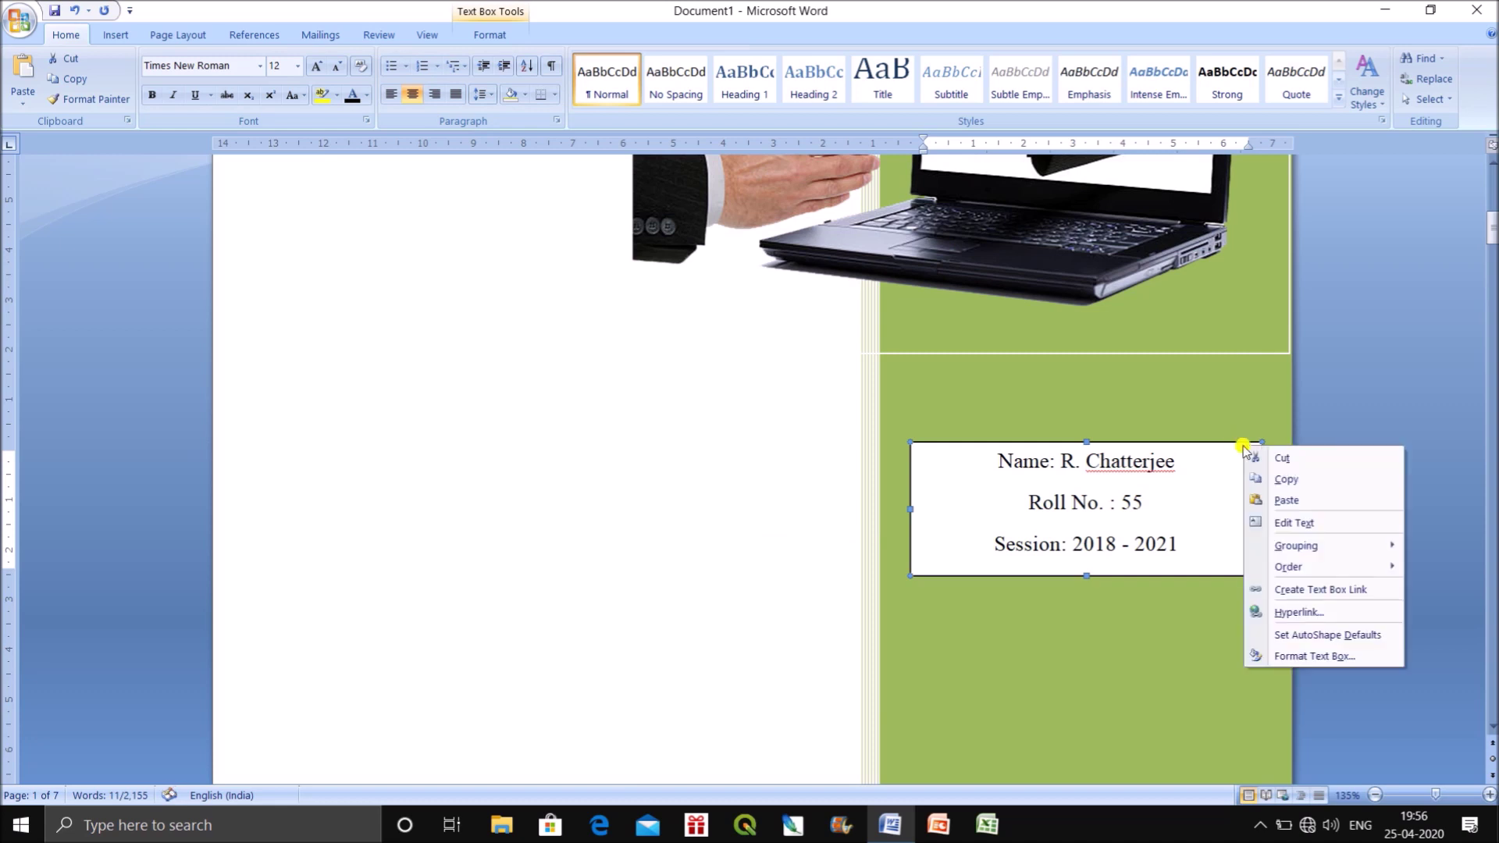
pyautogui.click(1304, 656)
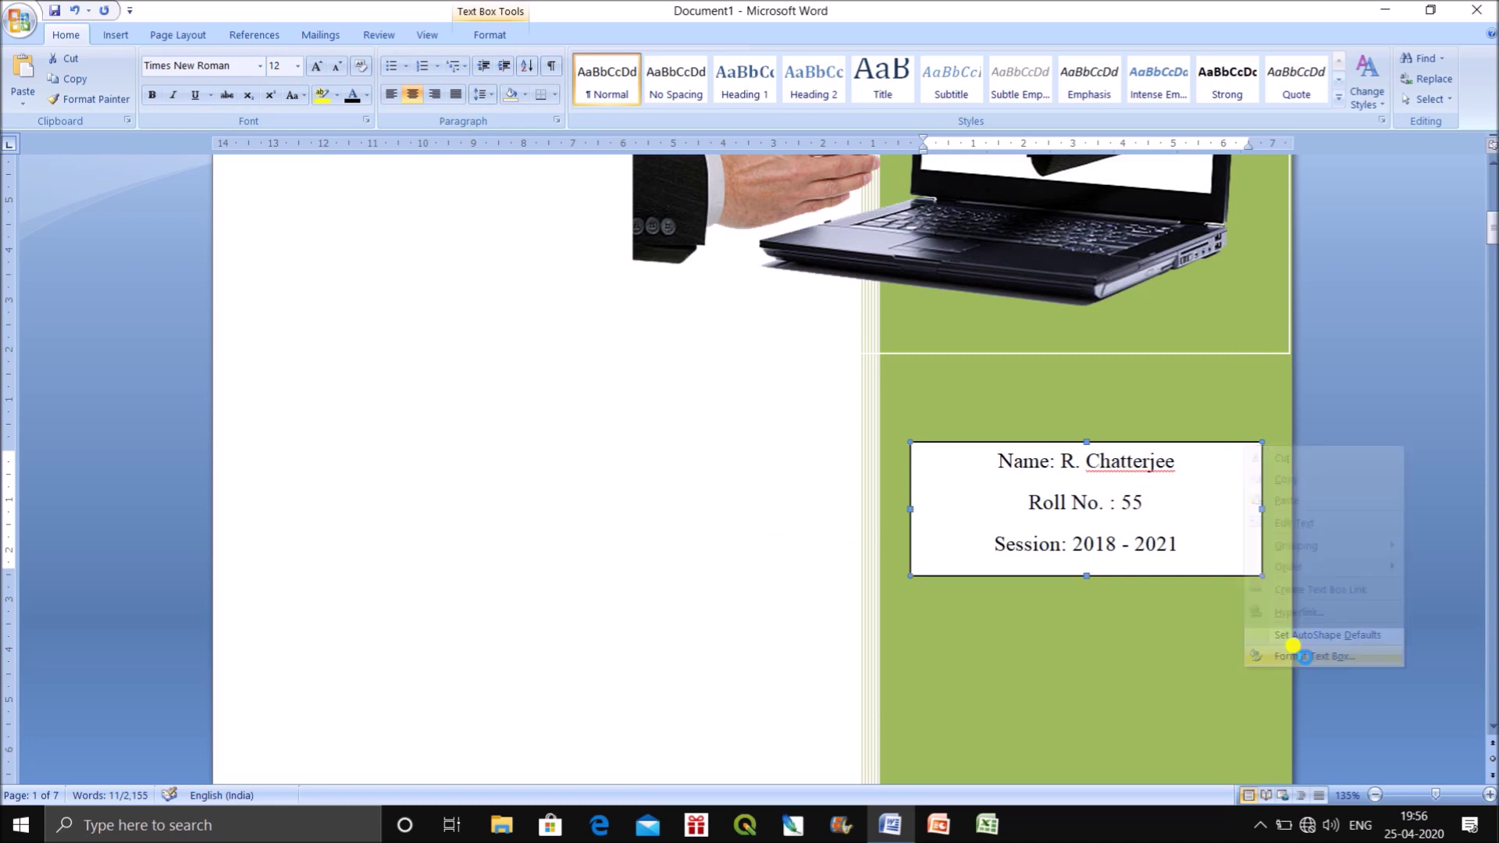
pyautogui.click(1136, 353)
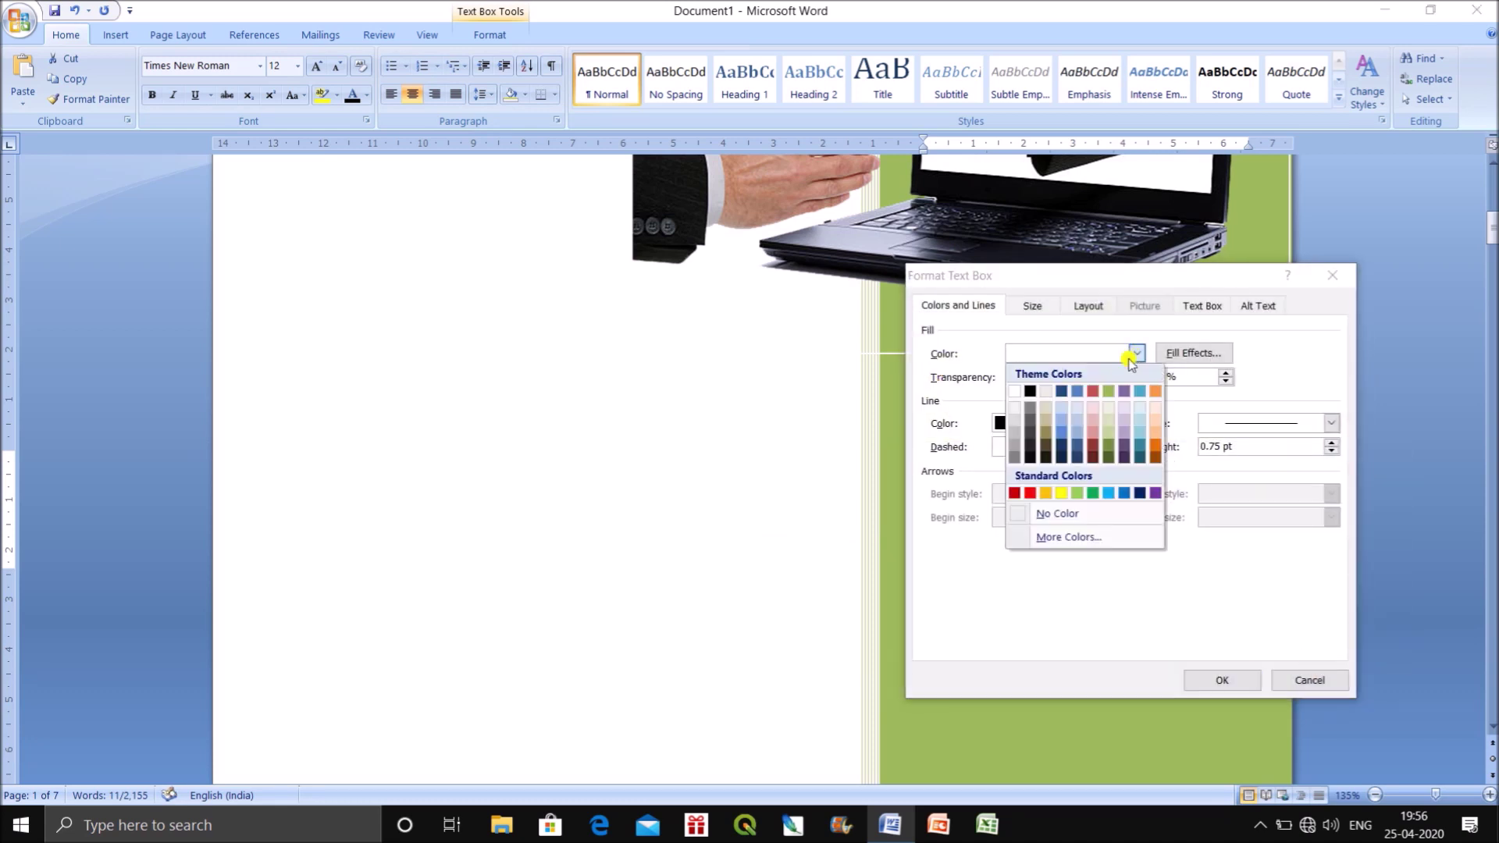
pyautogui.click(1077, 517)
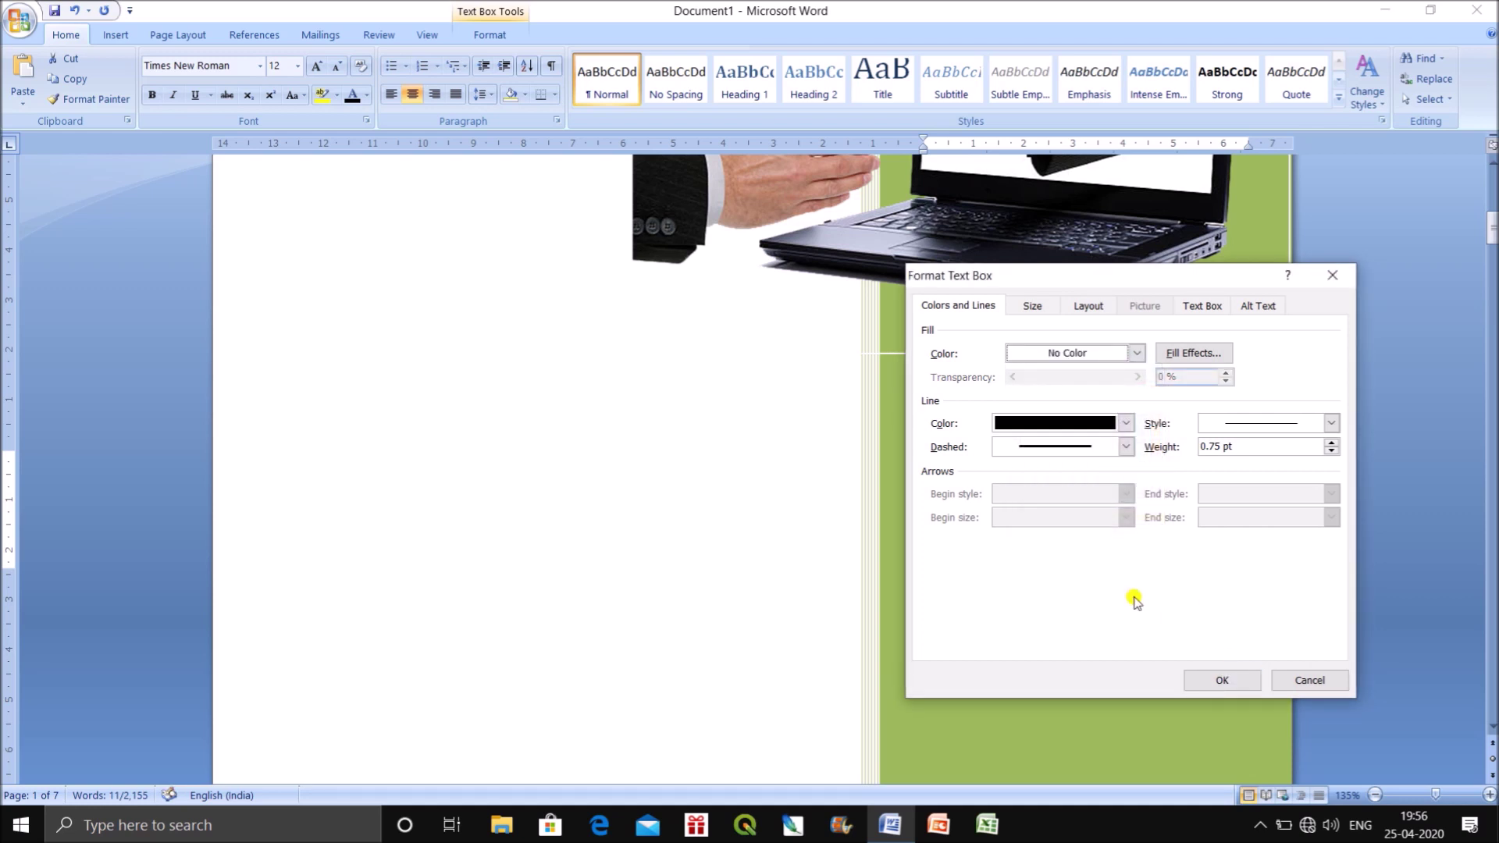
pyautogui.click(1128, 428)
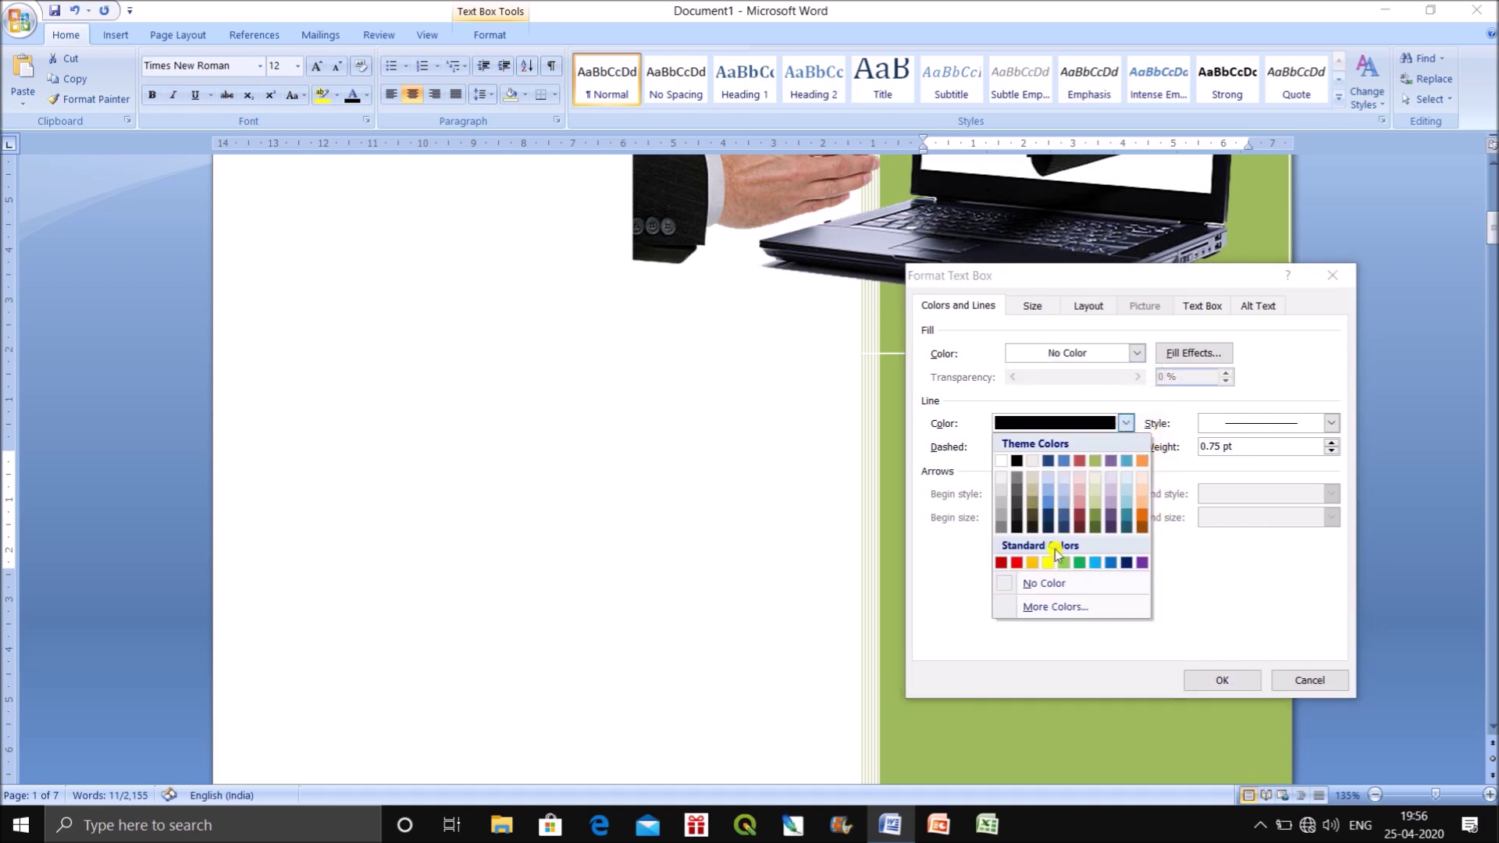
pyautogui.click(1221, 676)
pyautogui.click(1222, 685)
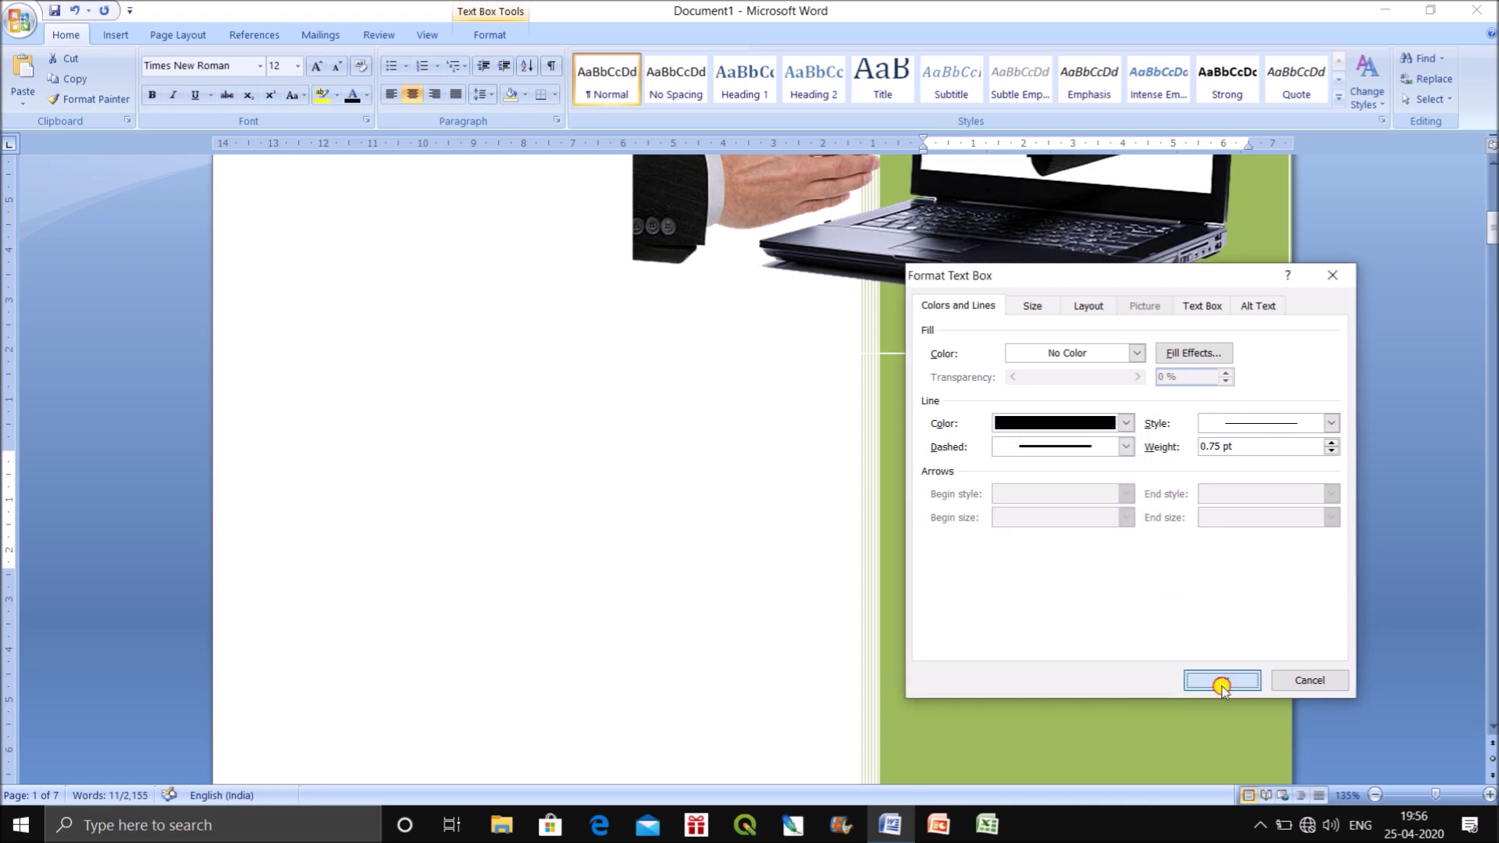
pyautogui.scroll(8, 1013, 502)
pyautogui.scroll(-10, 1054, 535)
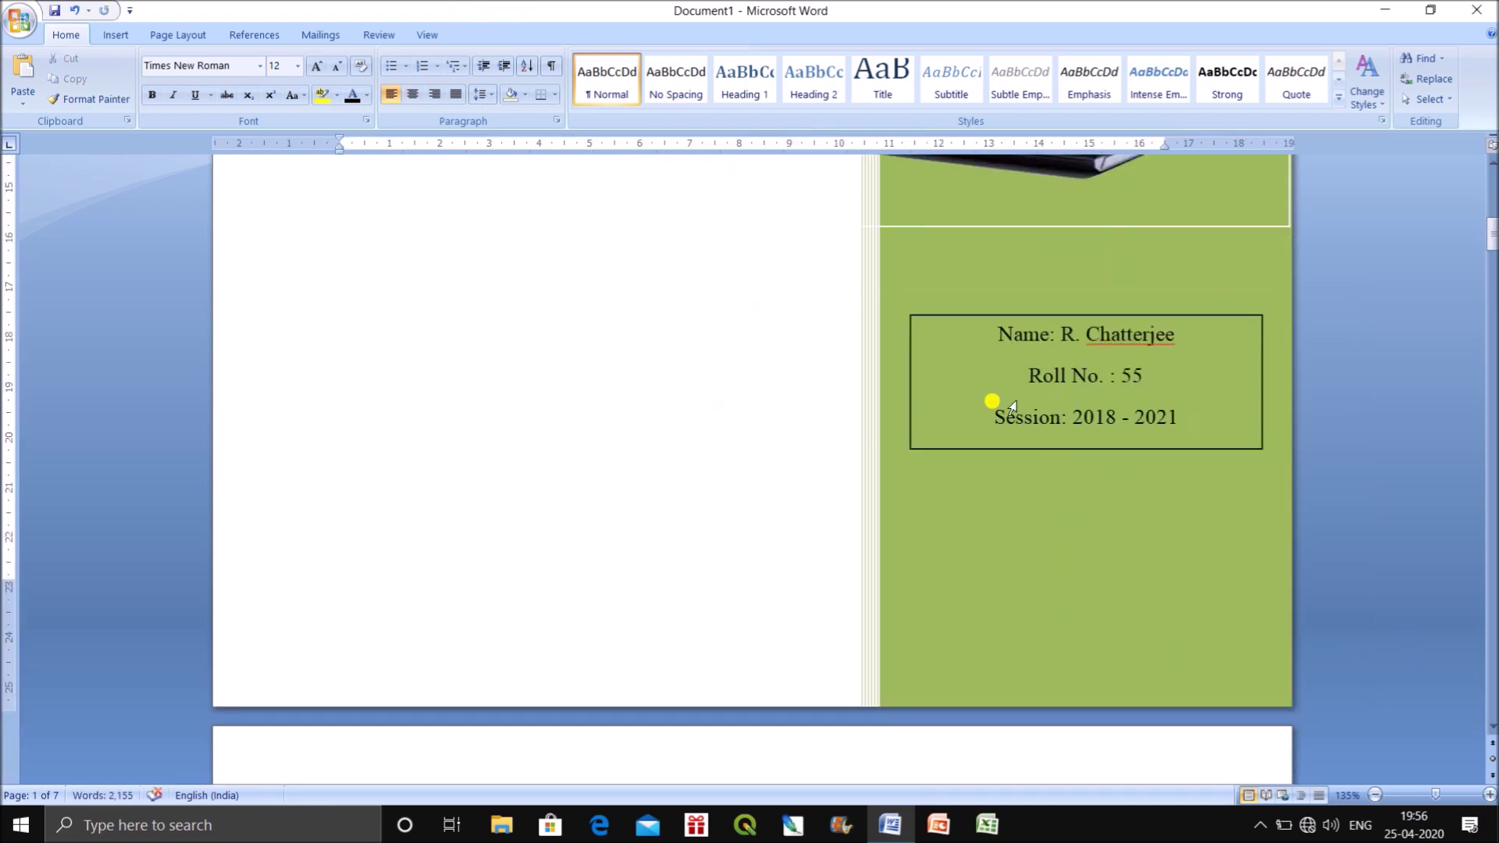
# Make the name, roll number and session lines white, bold and 14 pt.
pyautogui.moveTo(989, 331); pyautogui.dragTo(1252, 408)
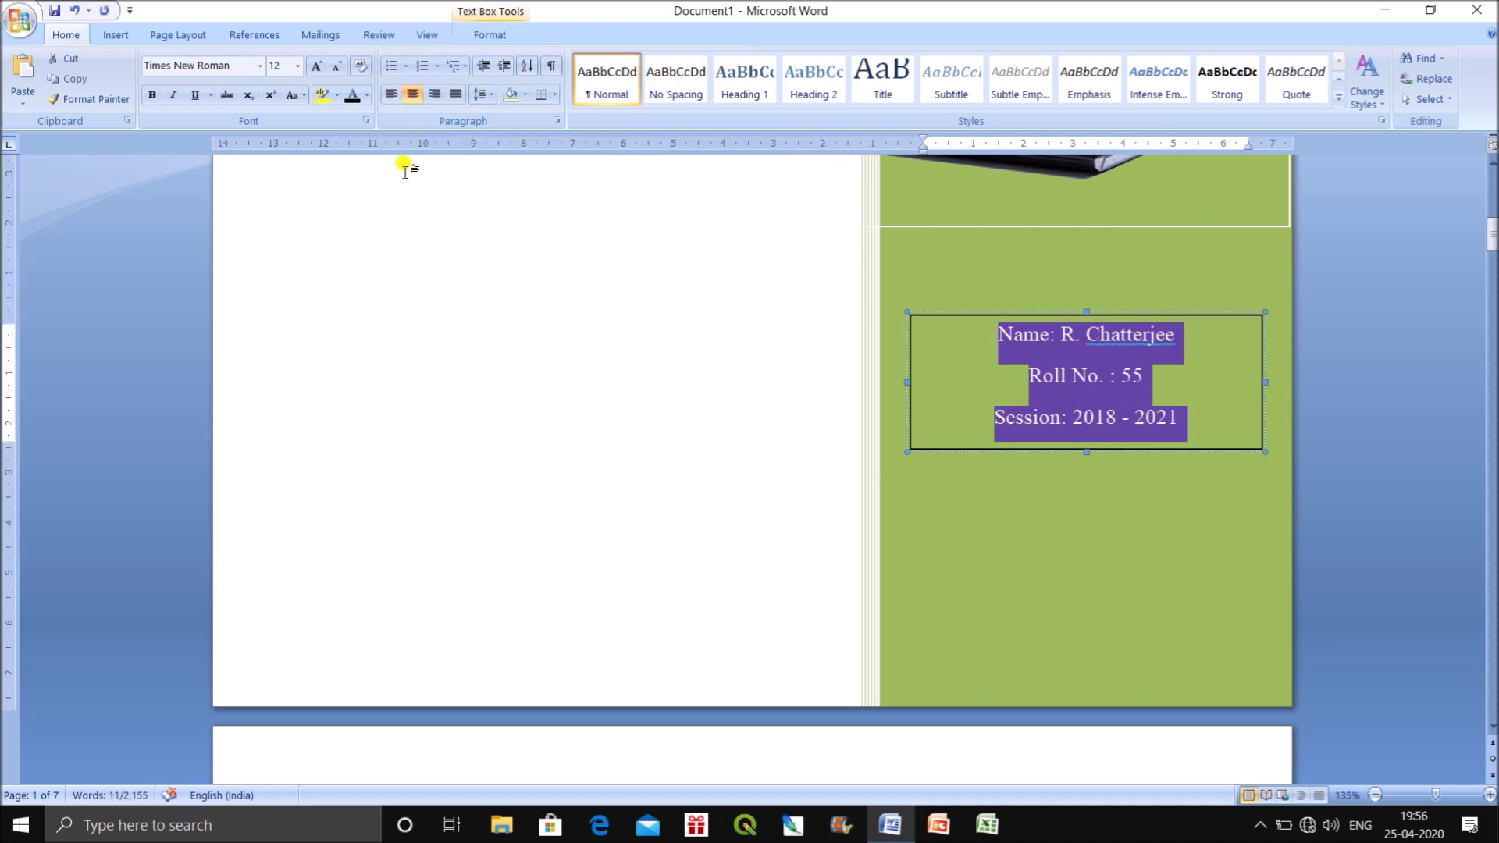
pyautogui.click(366, 95)
pyautogui.click(366, 155)
pyautogui.click(153, 94)
pyautogui.click(316, 66)
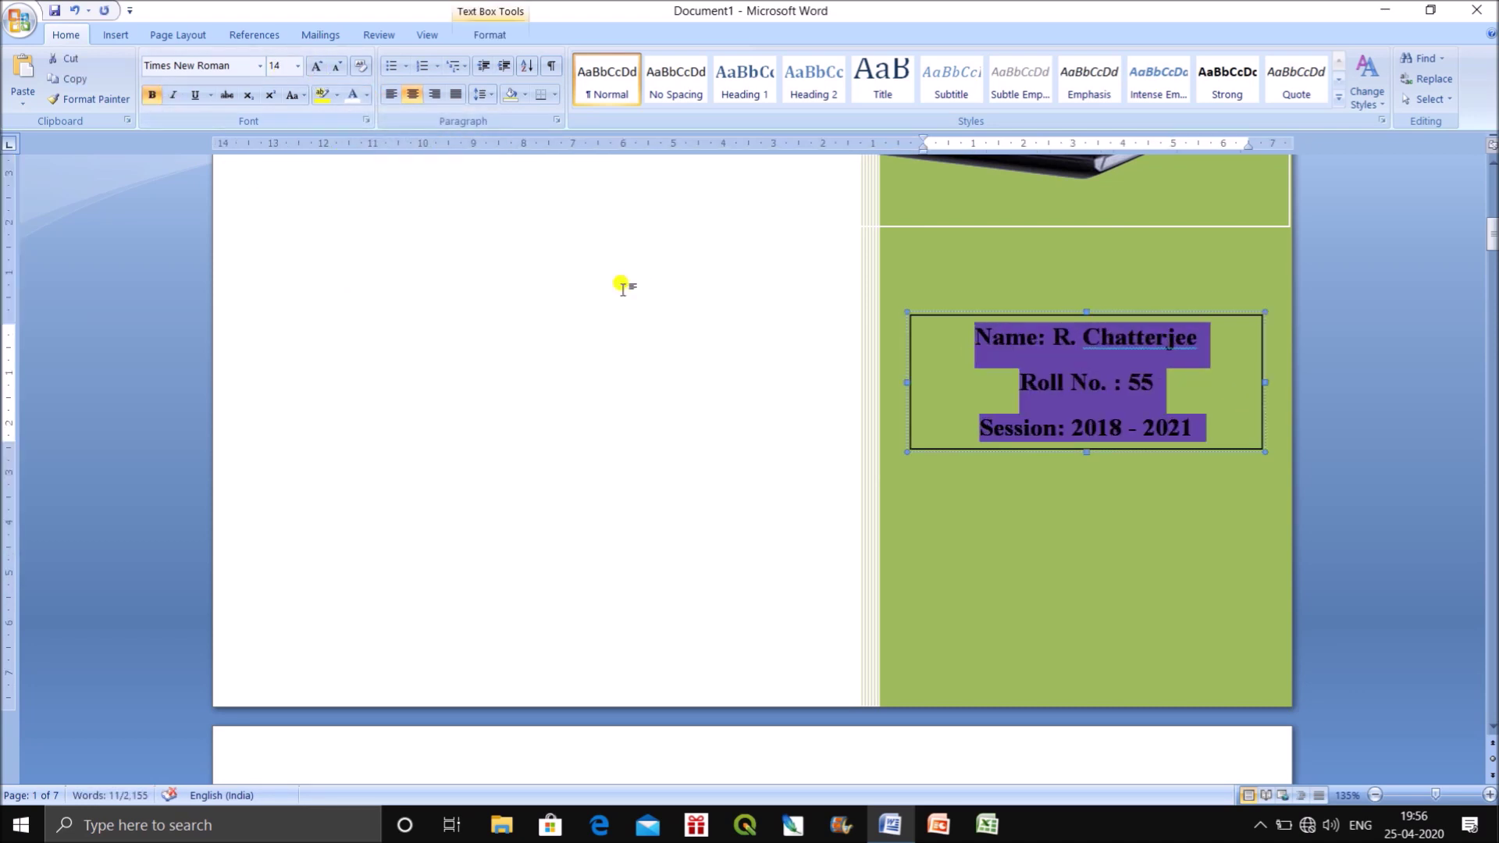
pyautogui.click(1124, 480)
pyautogui.scroll(8, 1366, 554)
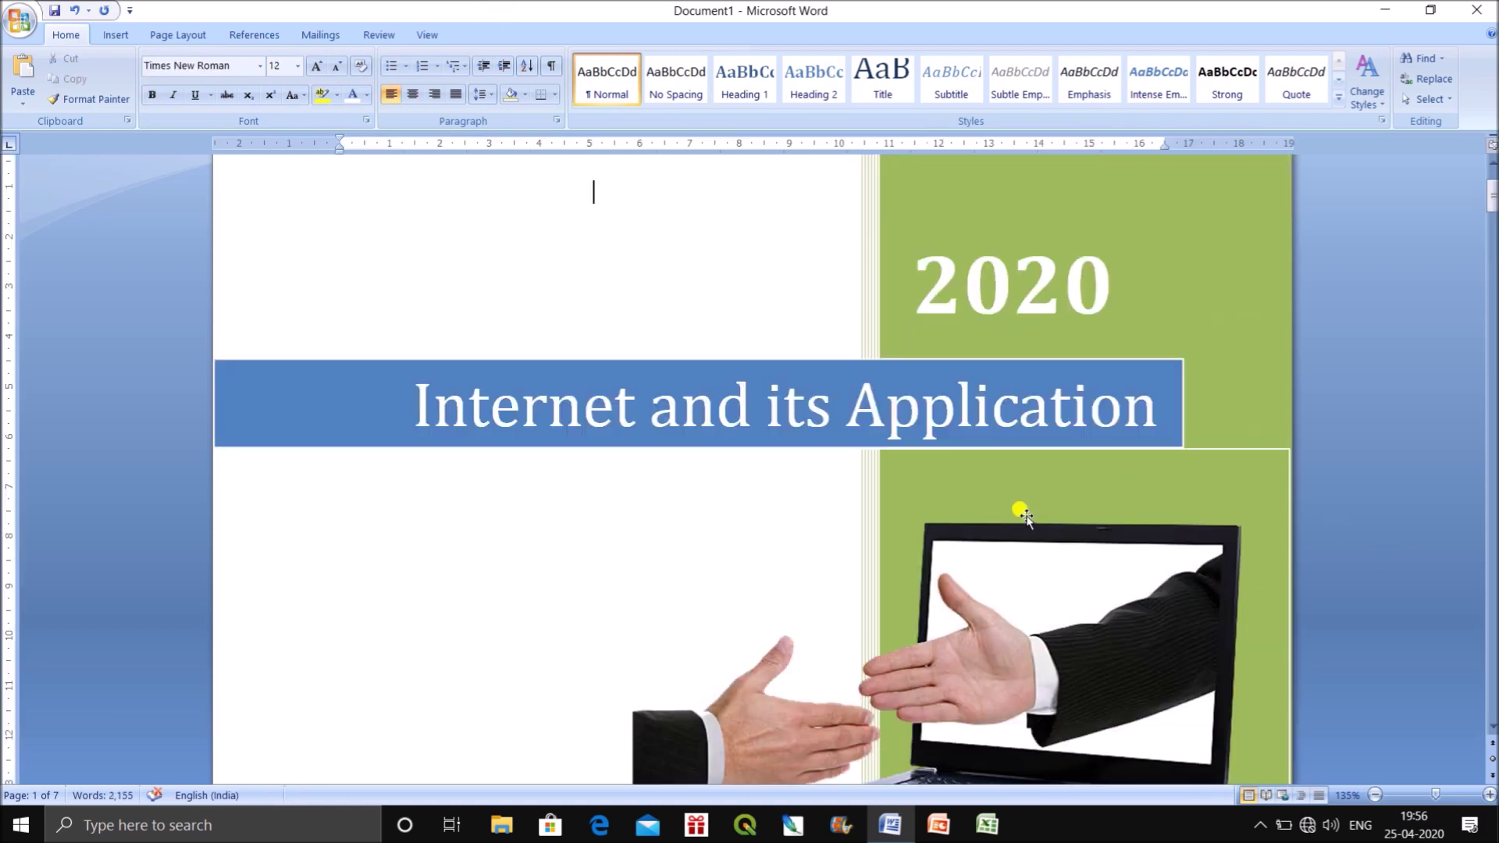
pyautogui.scroll(-8, 1024, 512)
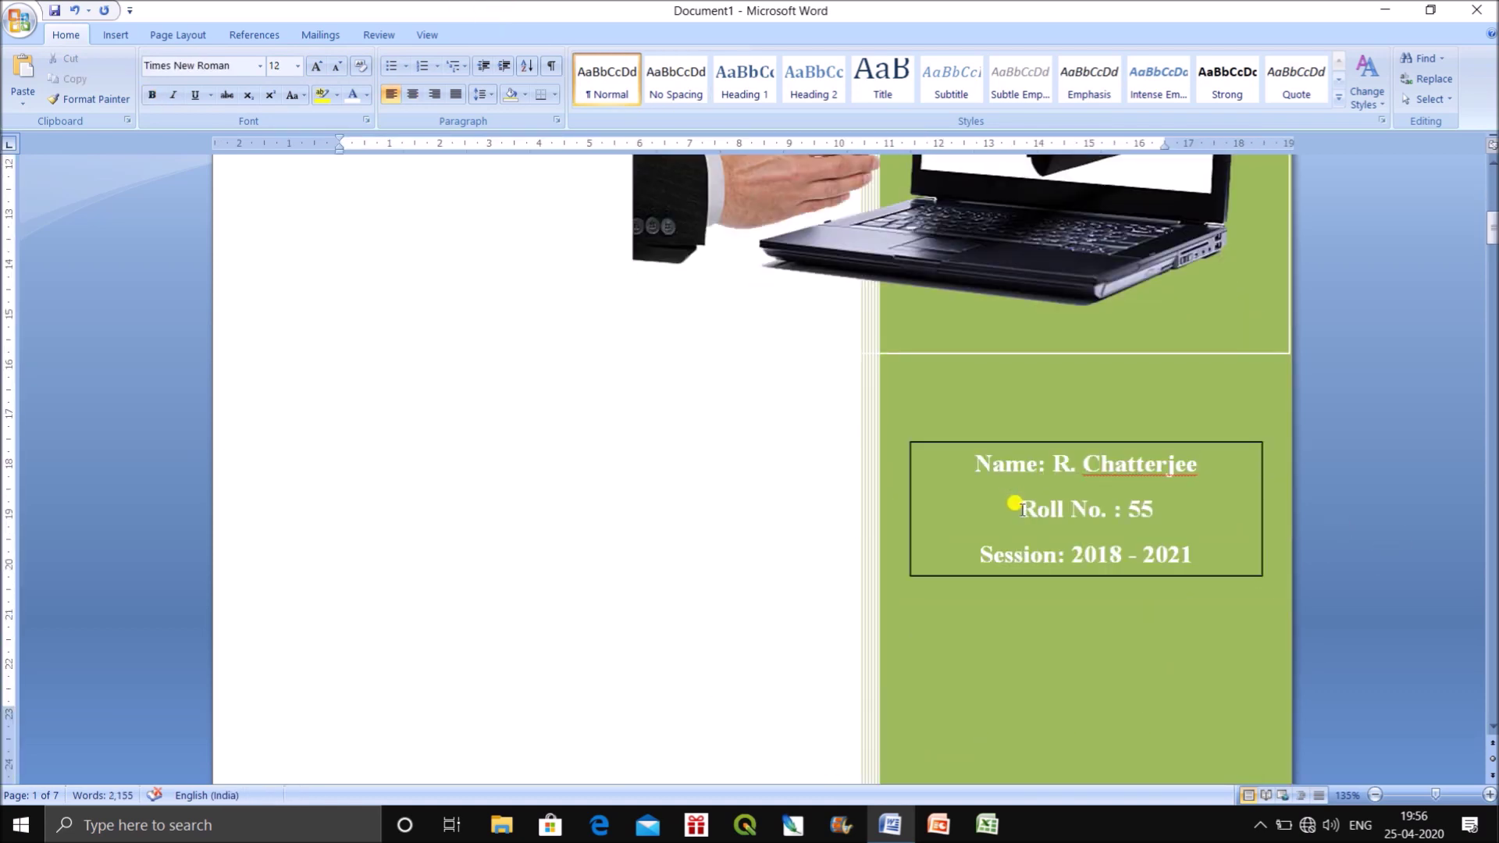
pyautogui.scroll(-10, 1013, 502)
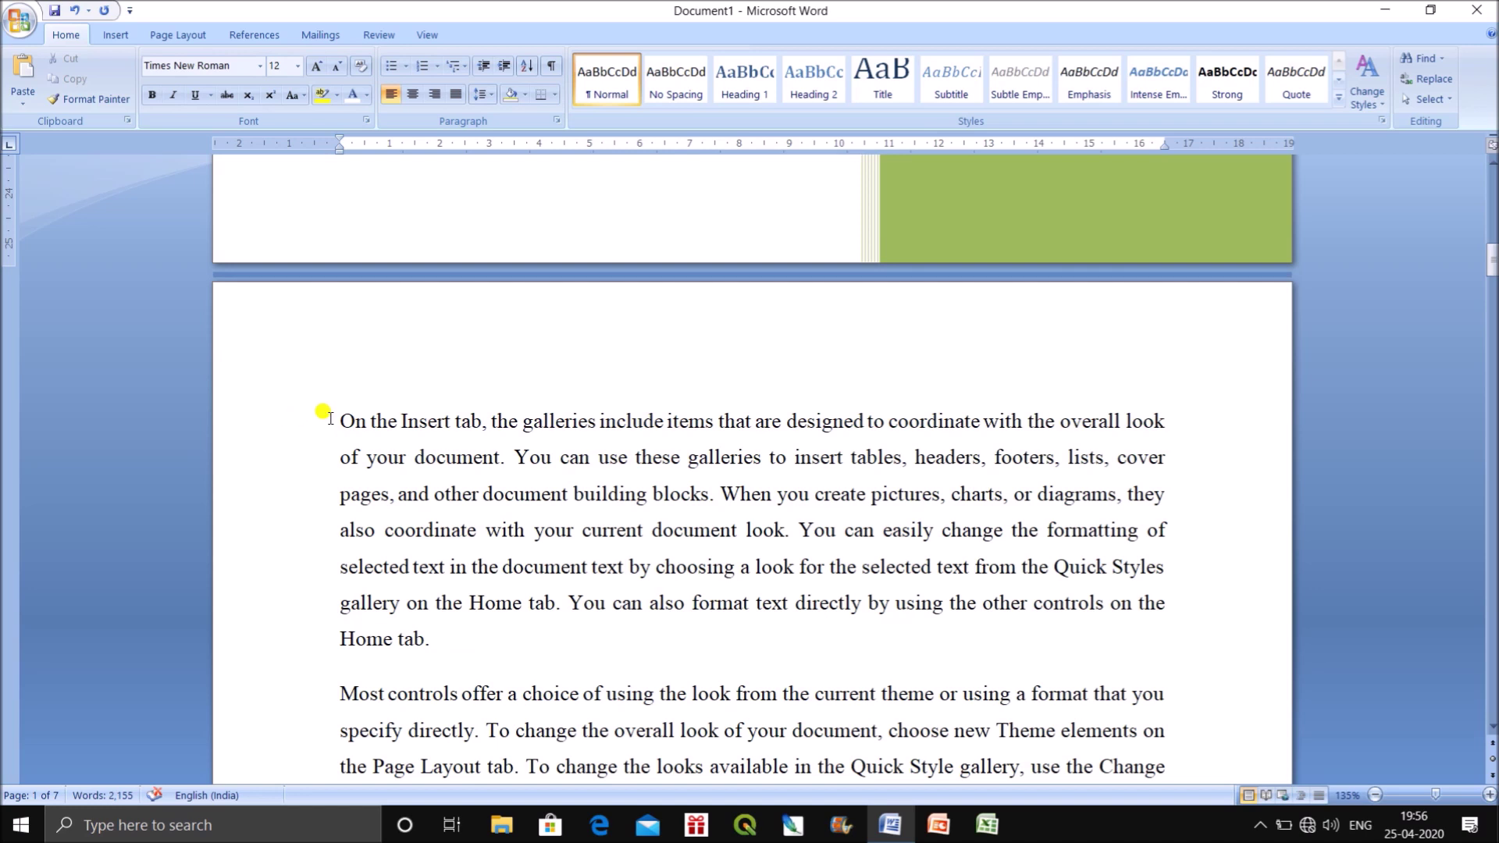
# Insert a blank page before the page 2 body text.
pyautogui.click(334, 421)
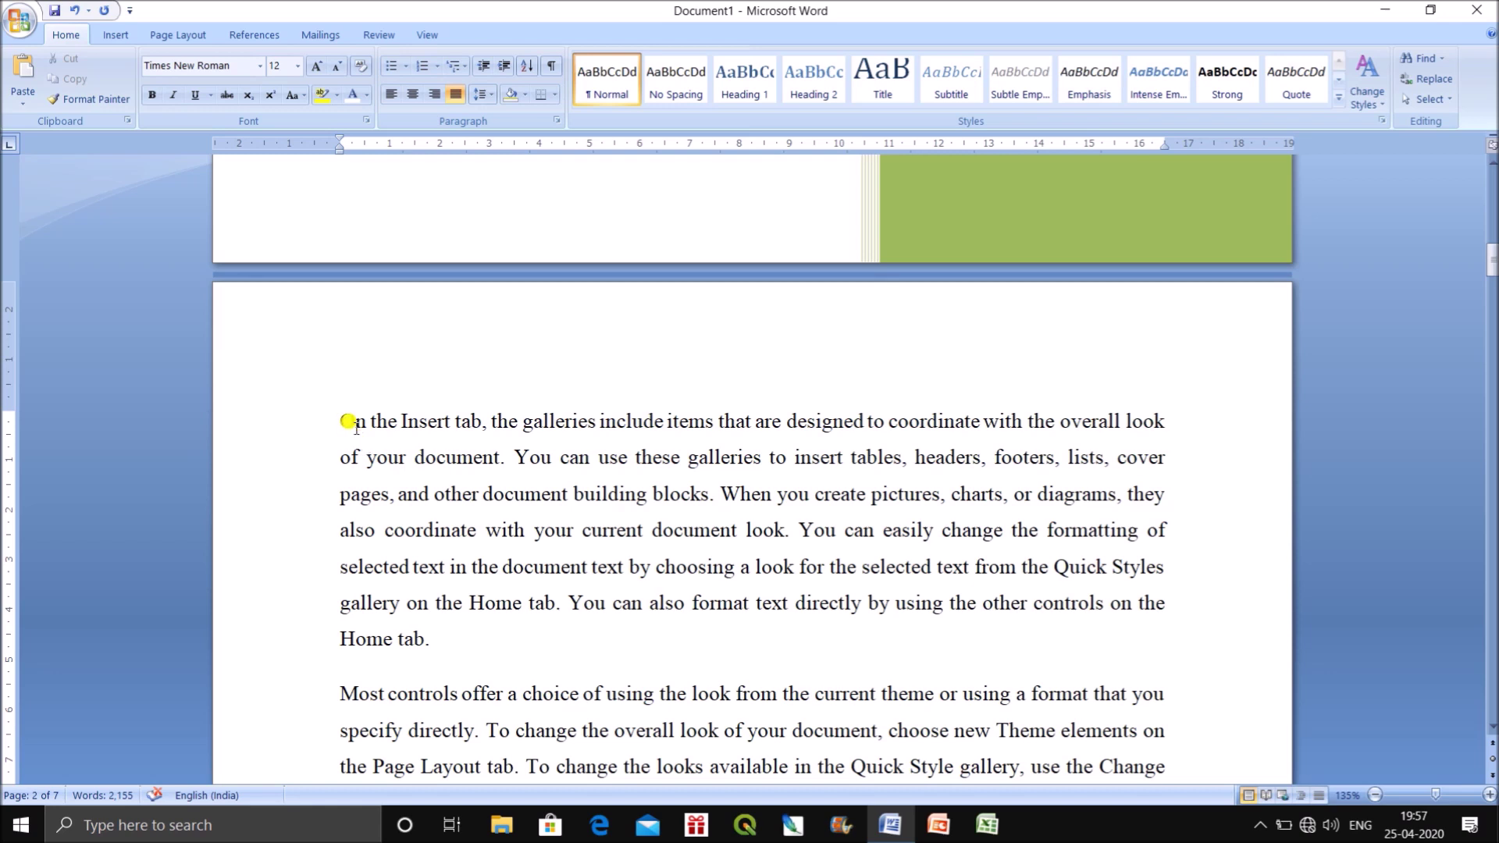
pyautogui.click(105, 37)
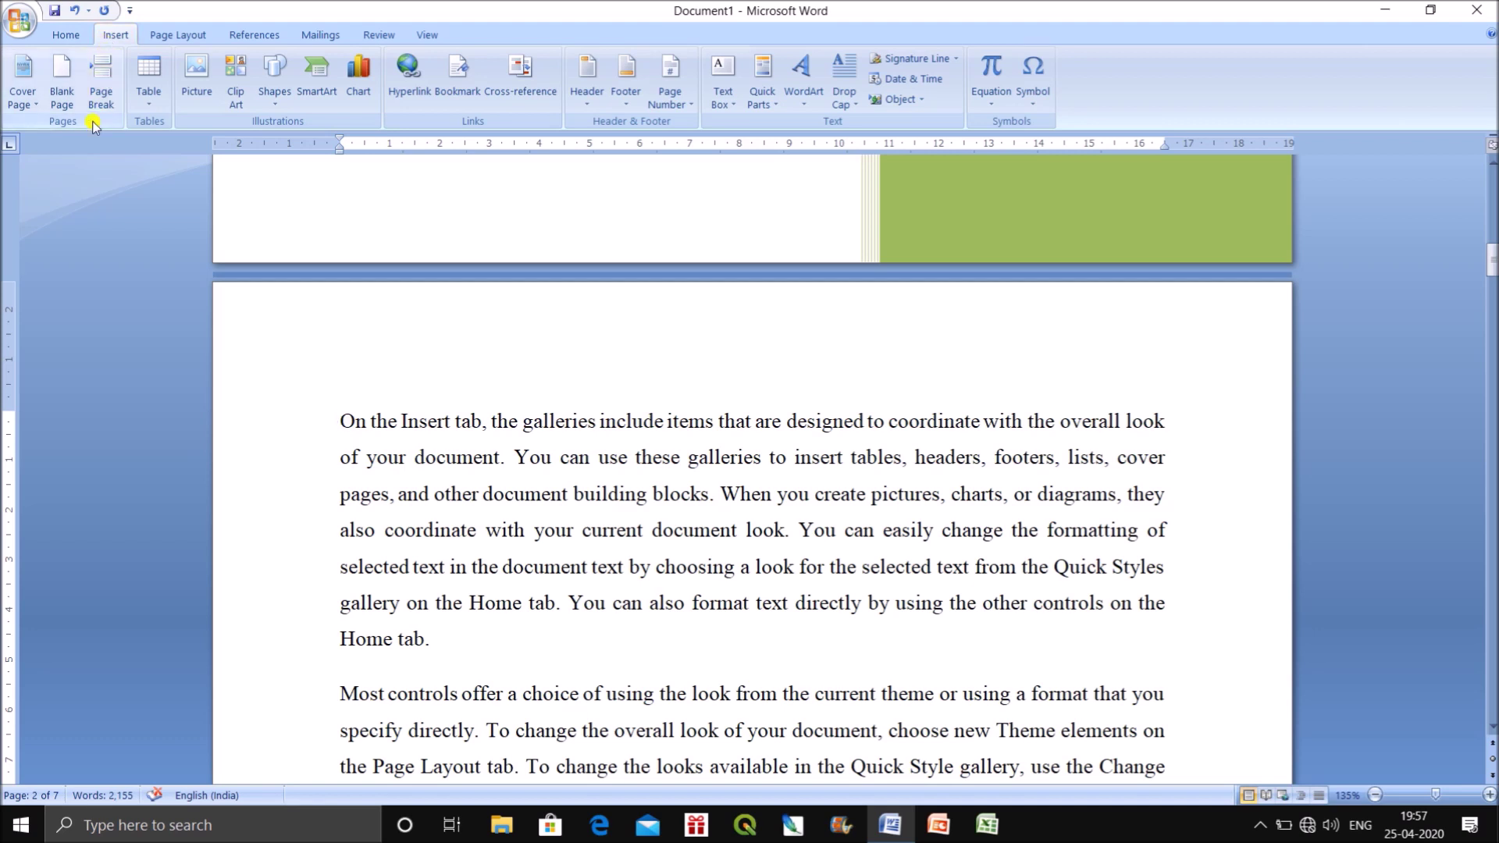
pyautogui.click(60, 96)
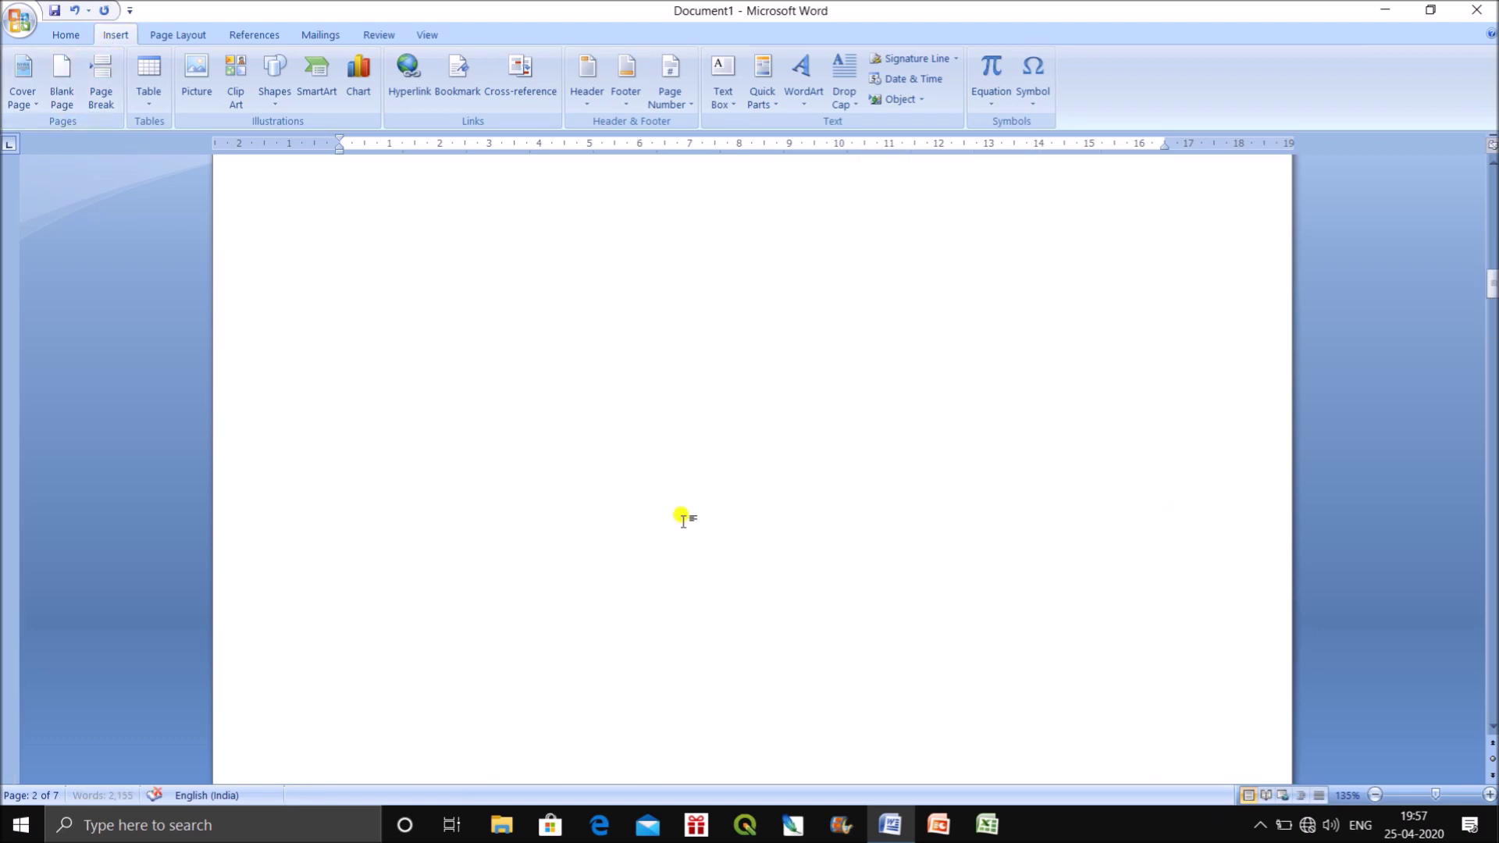
pyautogui.scroll(4, 679, 507)
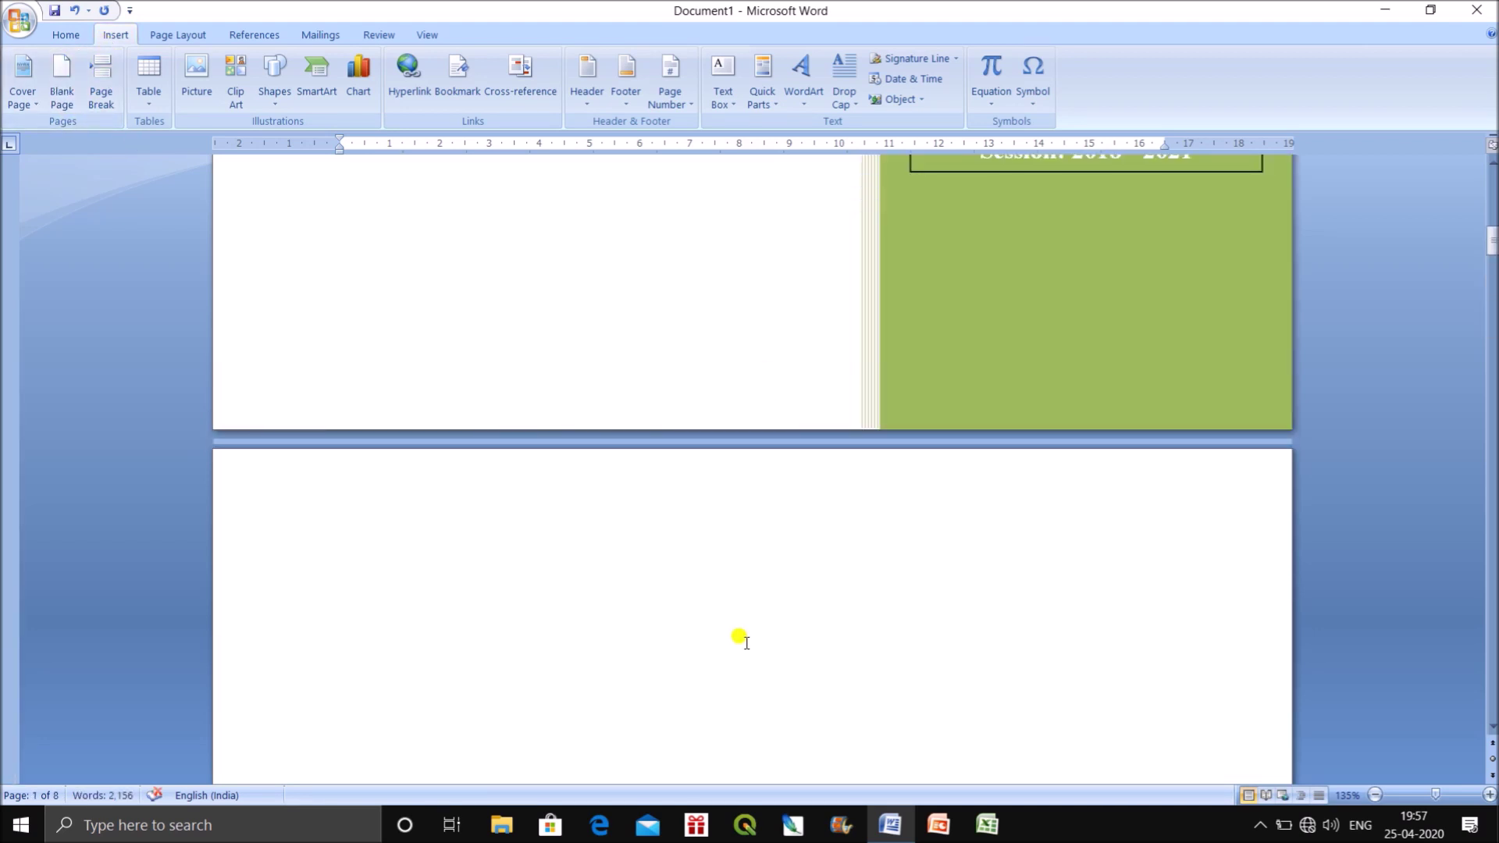
pyautogui.scroll(-5, 737, 636)
pyautogui.scroll(-8, 733, 632)
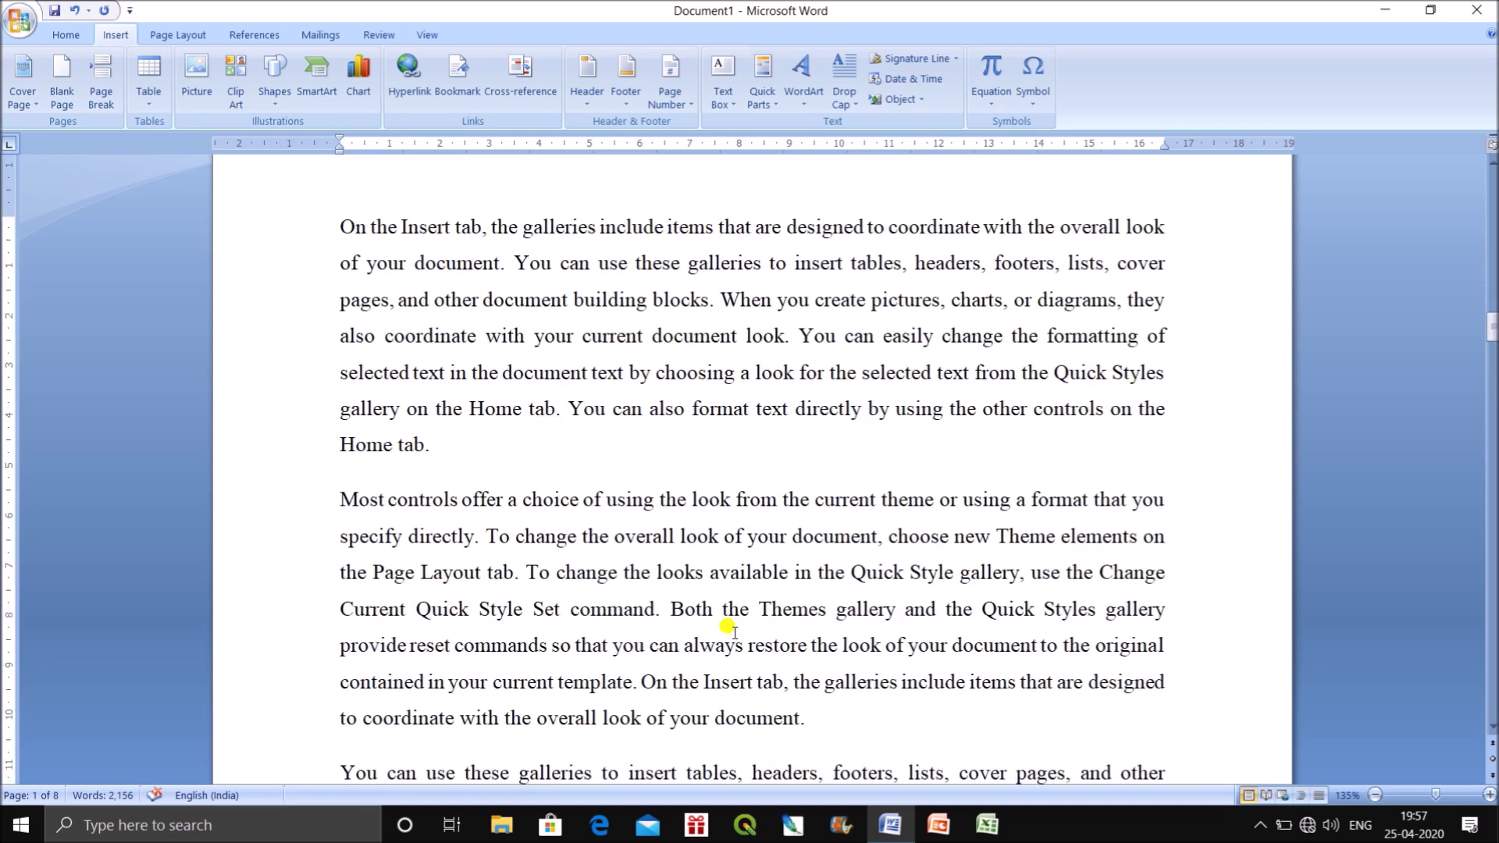
pyautogui.scroll(-7, 725, 623)
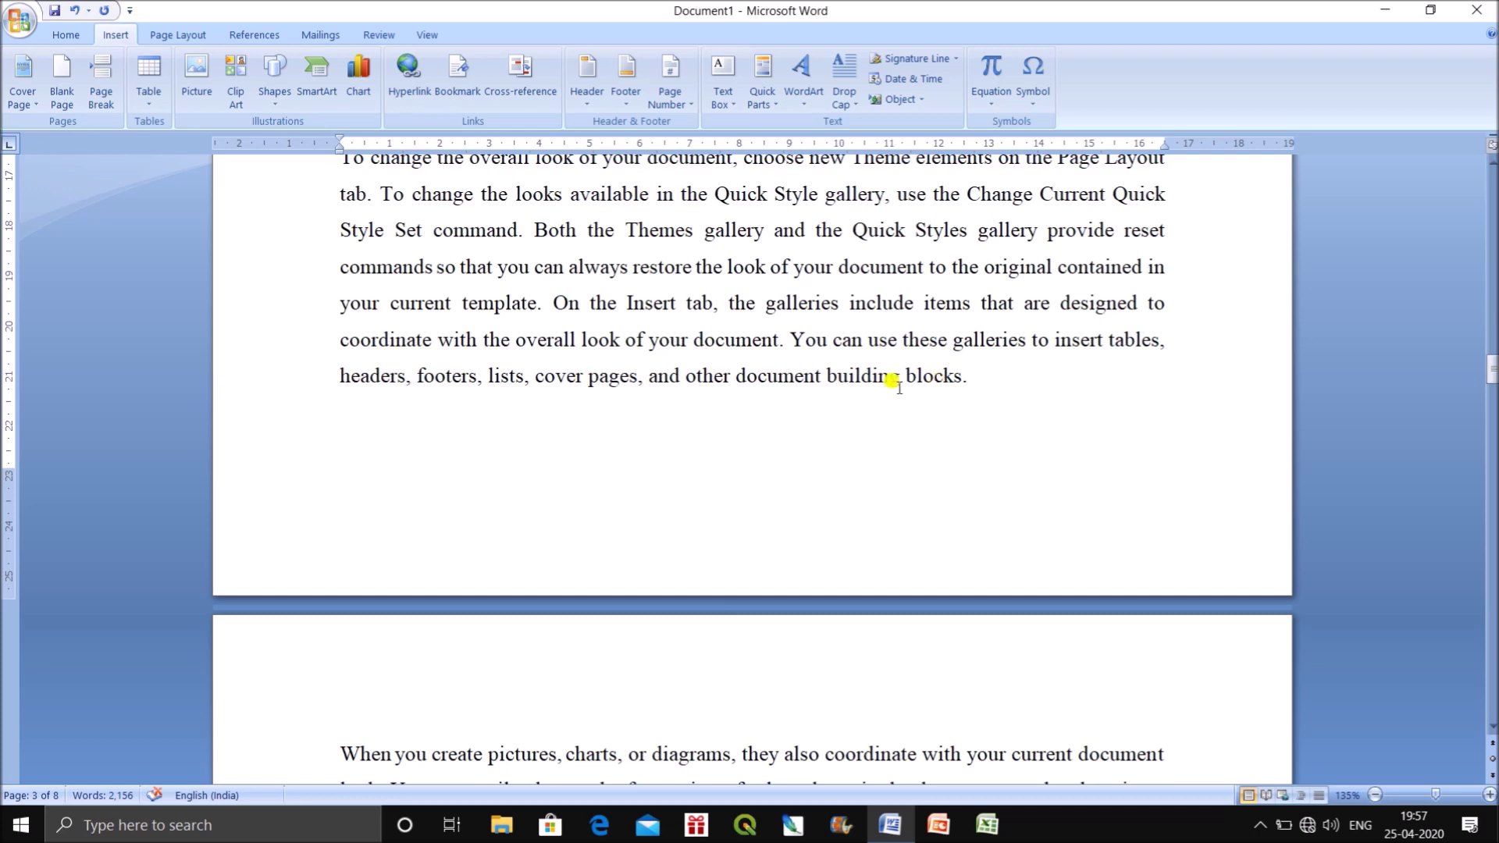
# Insert blank pages after the paragraph ending 'building blocks.'.
pyautogui.moveTo(825, 376); pyautogui.dragTo(968, 377)
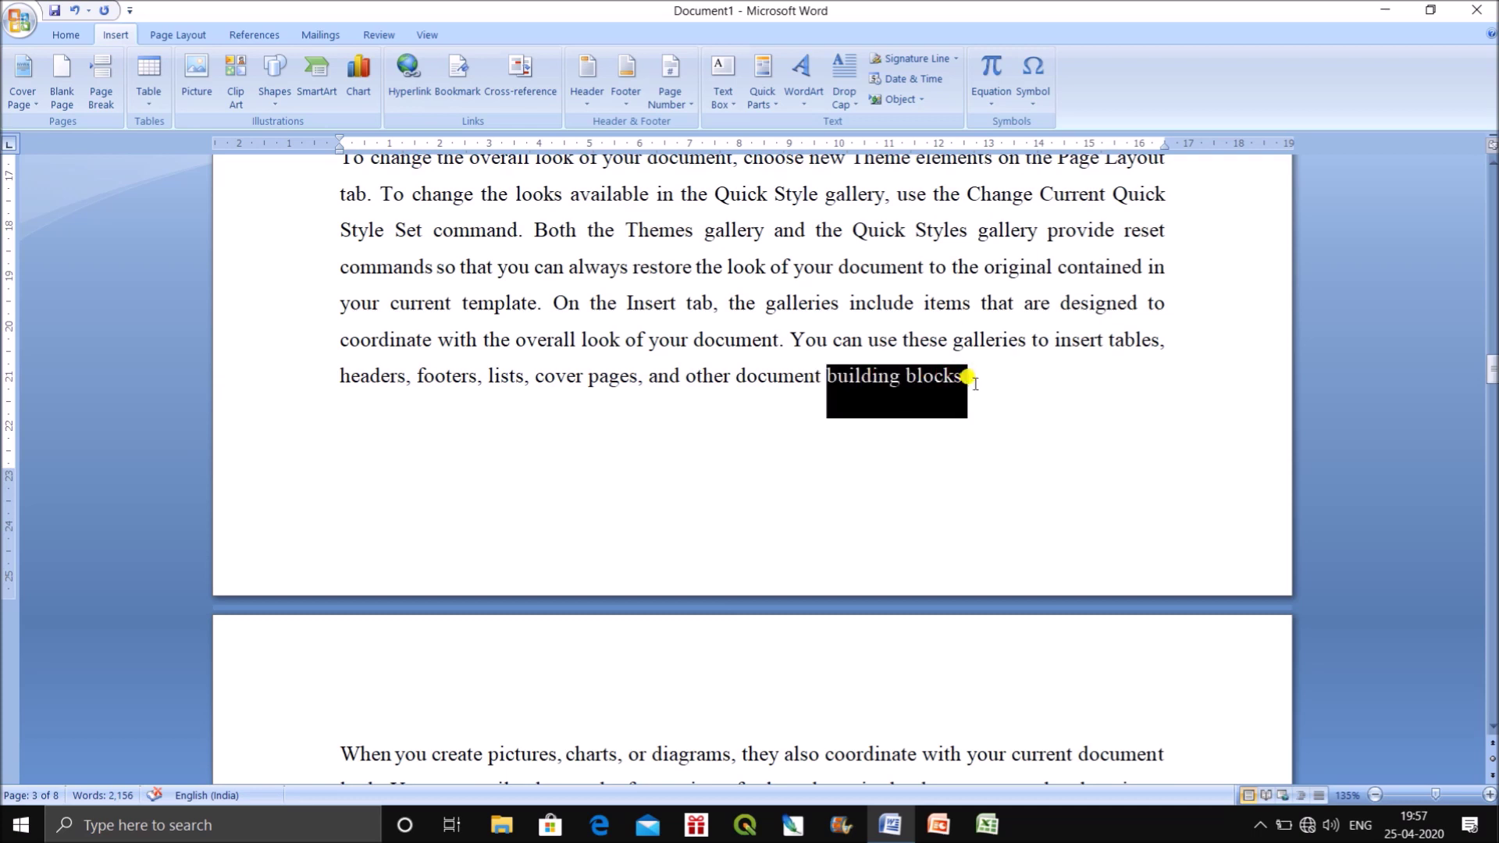
pyautogui.click(1009, 482)
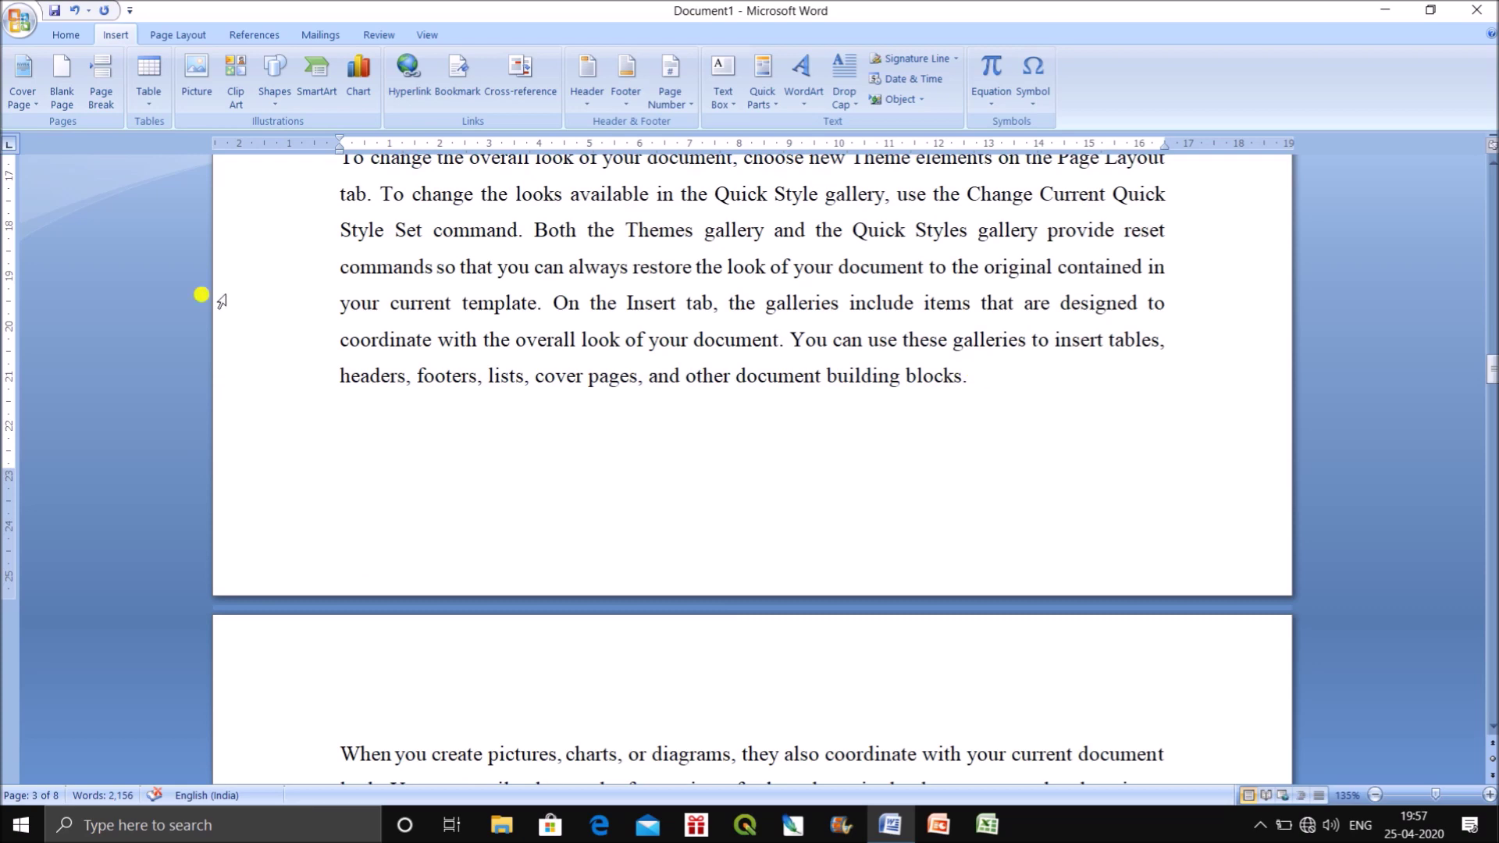
pyautogui.click(61, 78)
pyautogui.scroll(-10, 703, 665)
pyautogui.scroll(5, 703, 665)
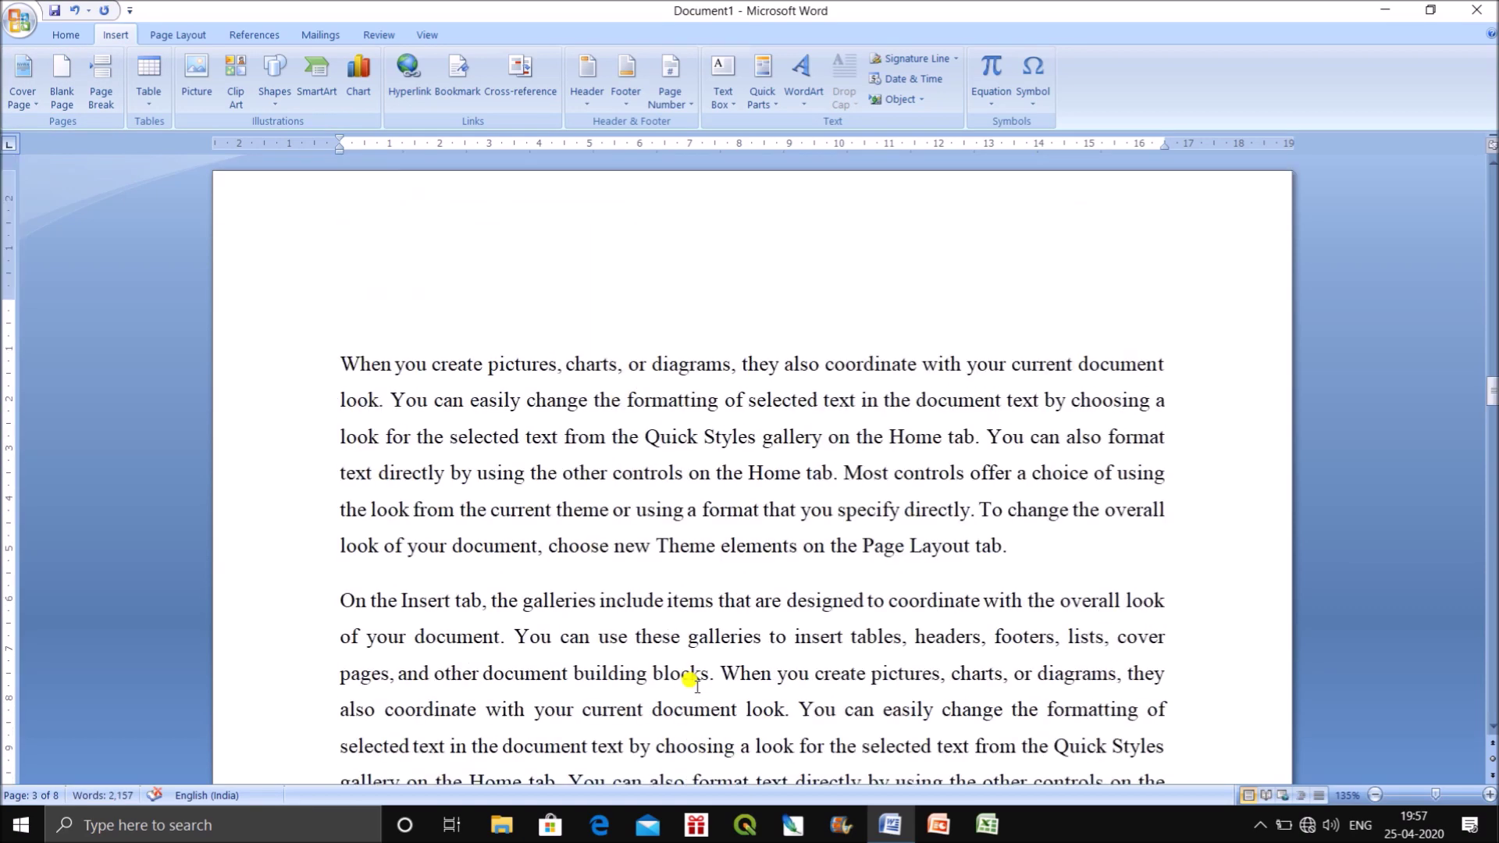
pyautogui.click(968, 250)
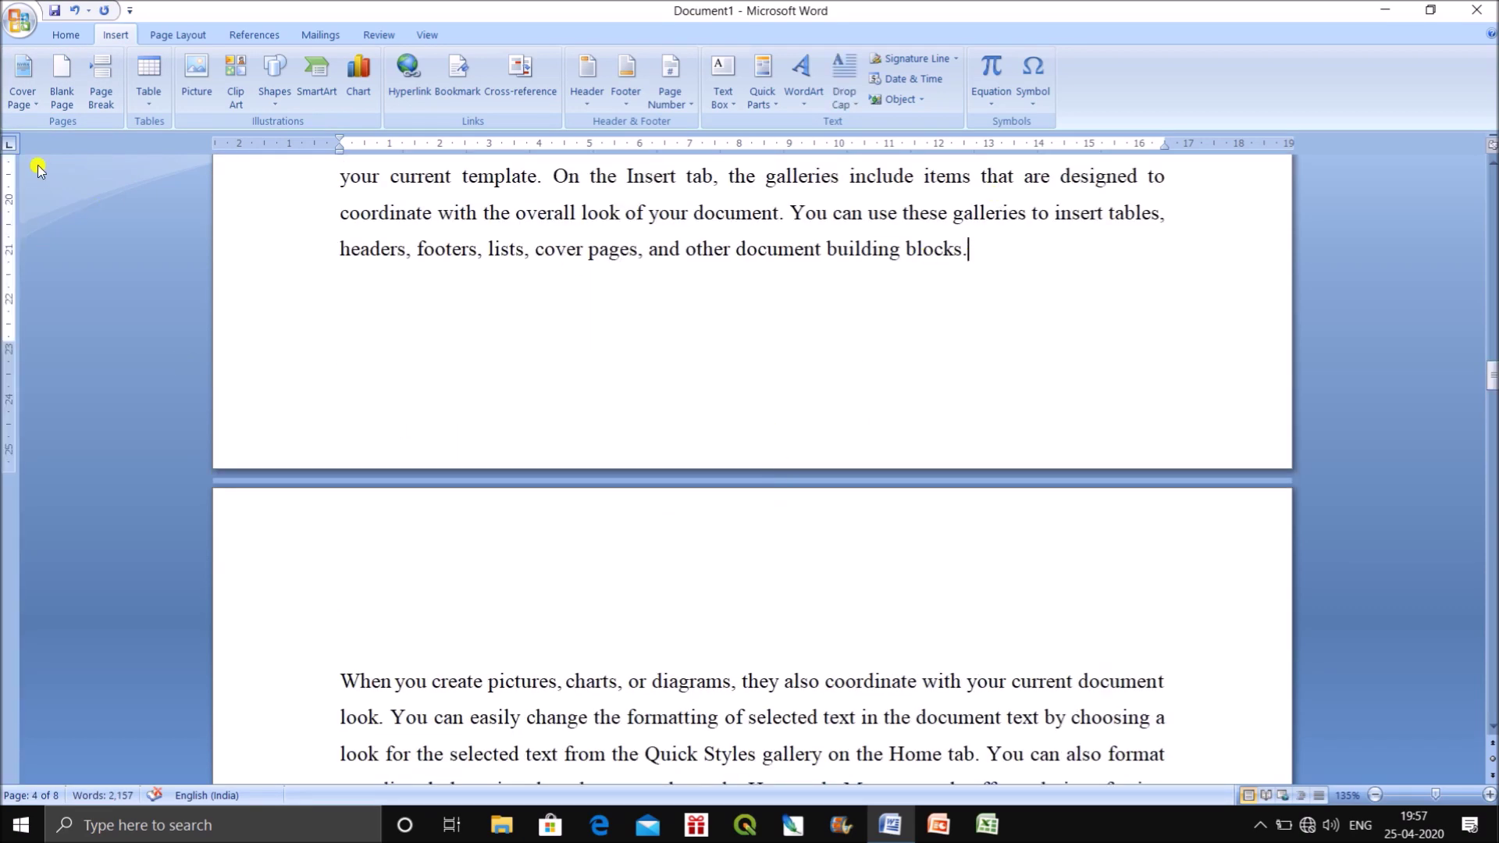
pyautogui.click(61, 78)
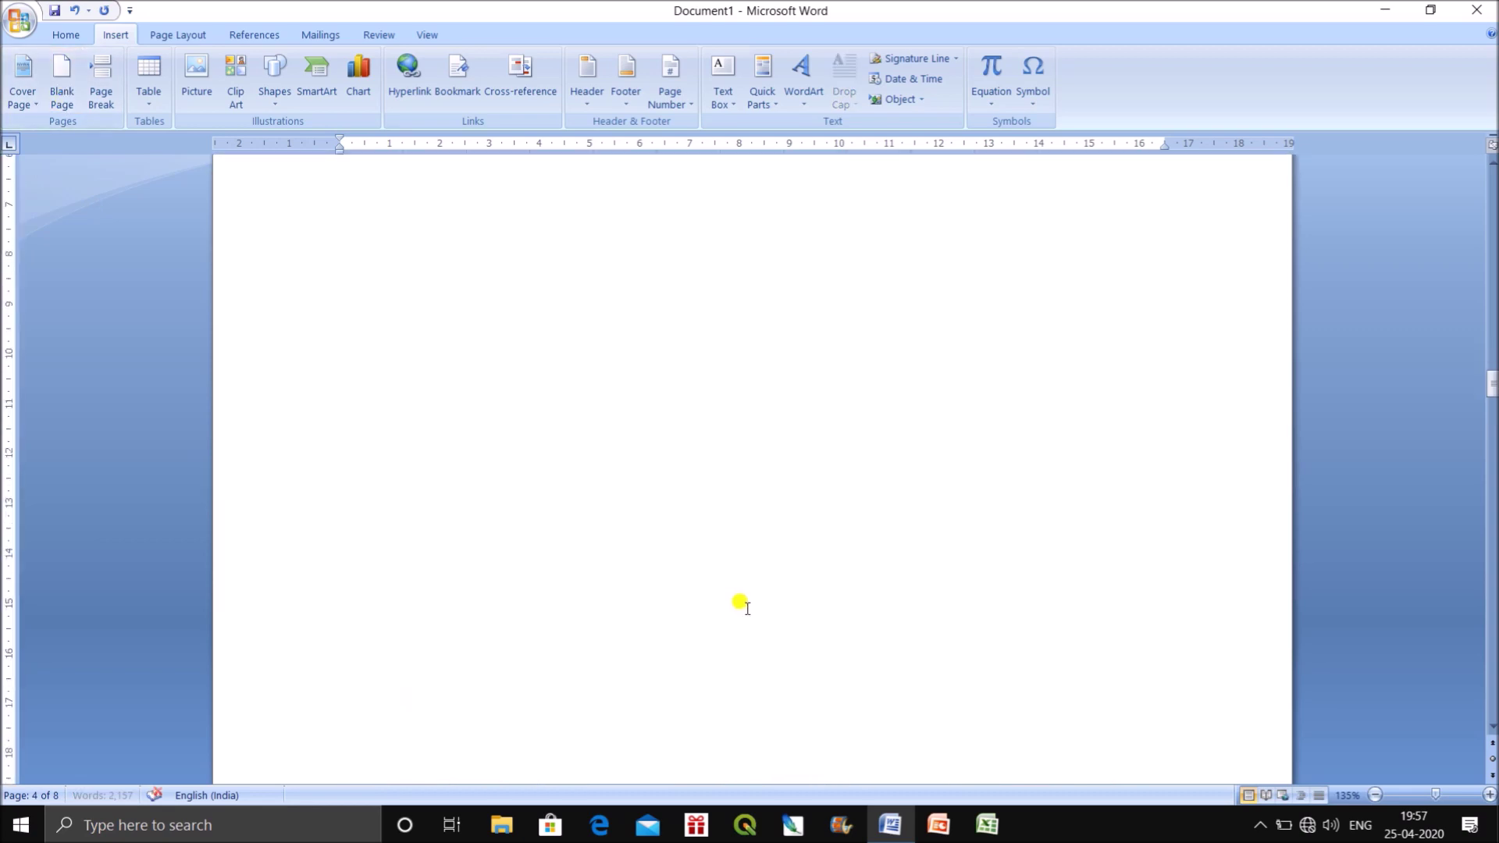
pyautogui.scroll(-10, 740, 603)
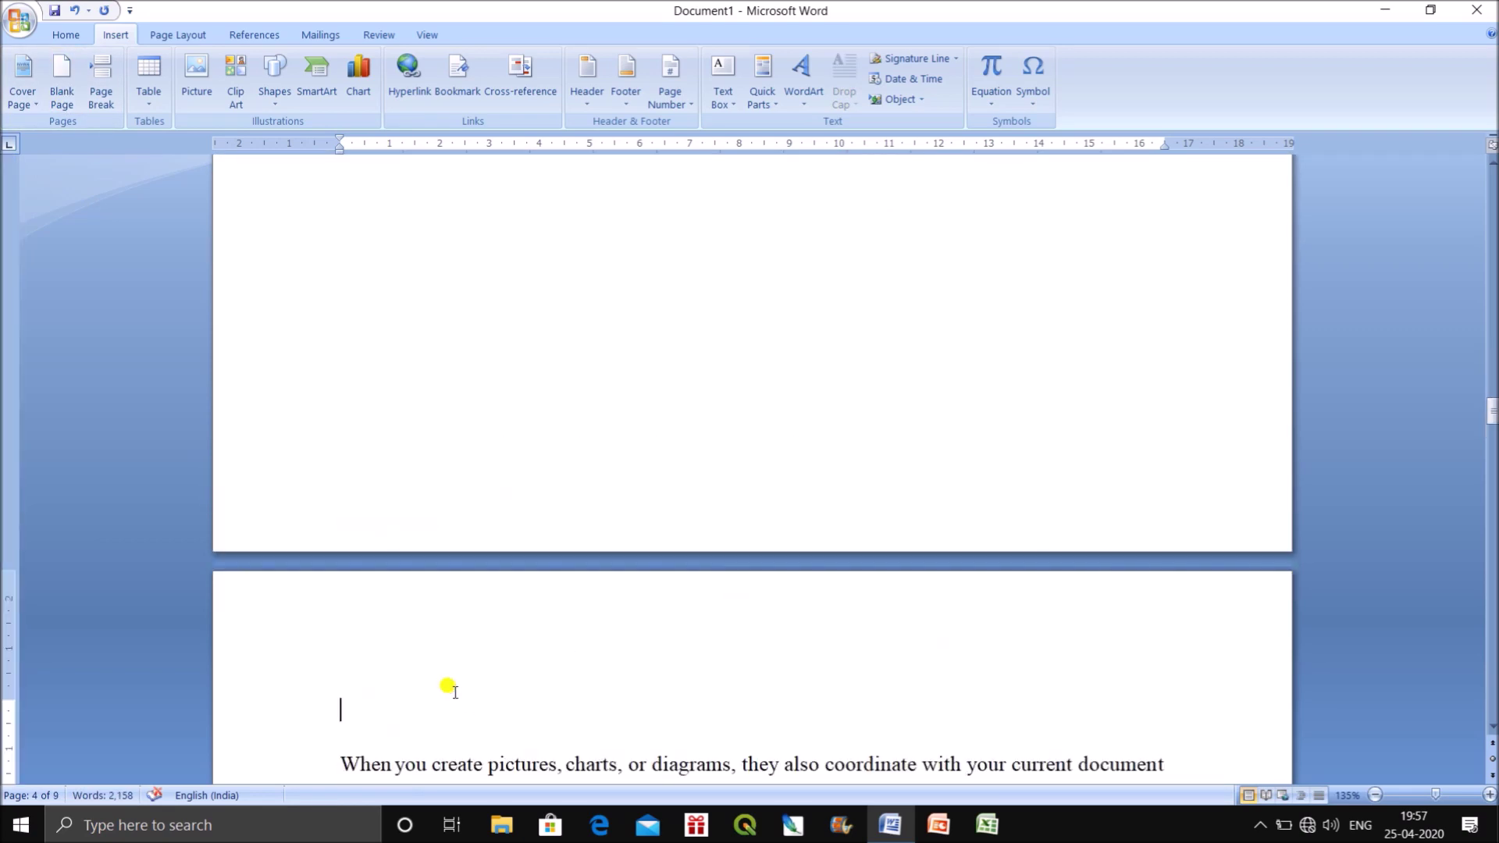
pyautogui.scroll(5, 451, 687)
pyautogui.scroll(5, 451, 679)
pyautogui.scroll(15, 445, 672)
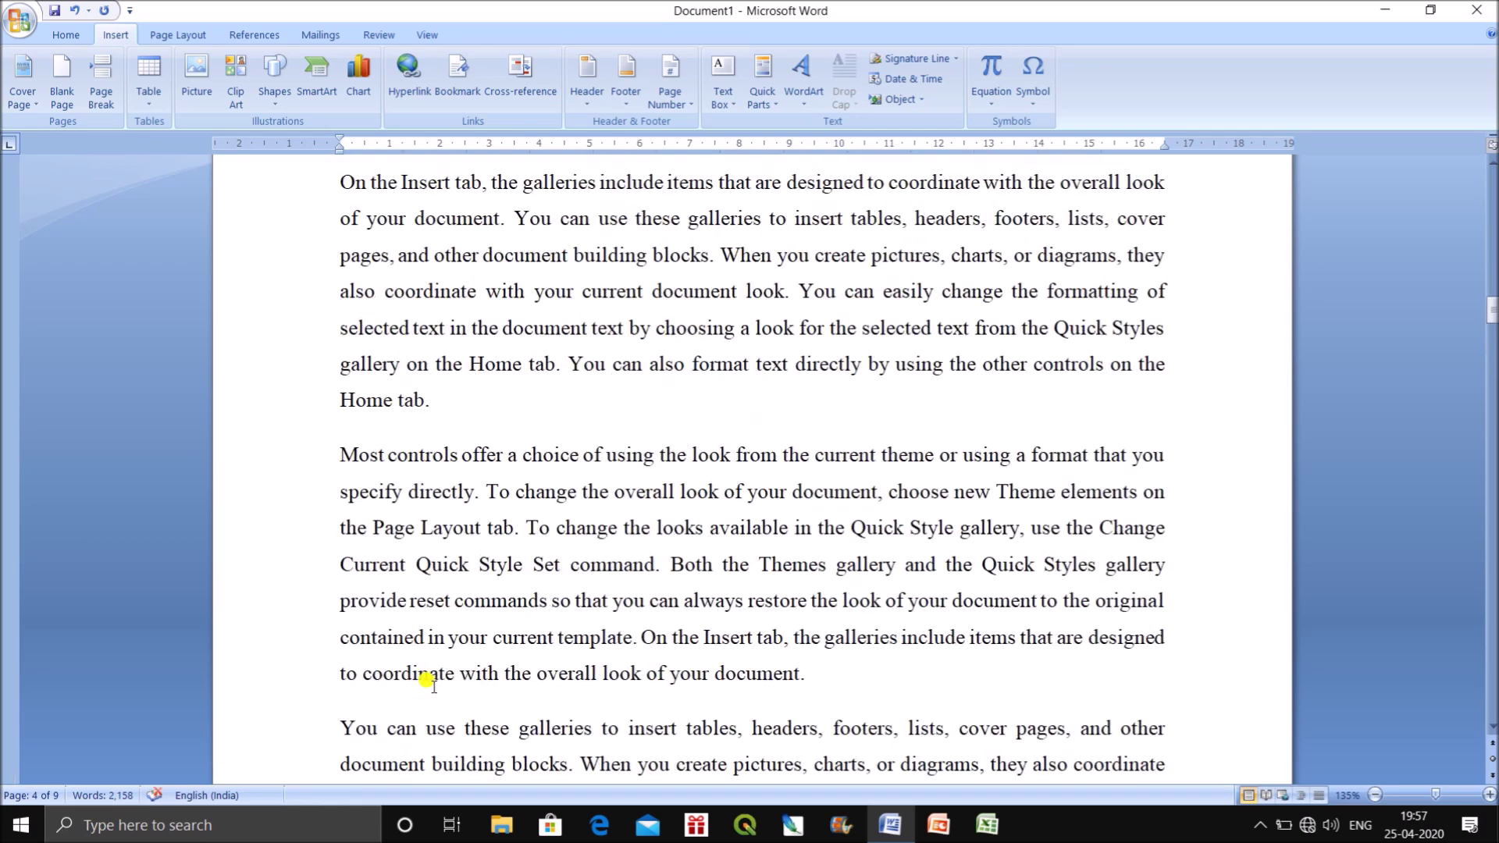
pyautogui.scroll(3, 430, 686)
pyautogui.scroll(-12, 429, 688)
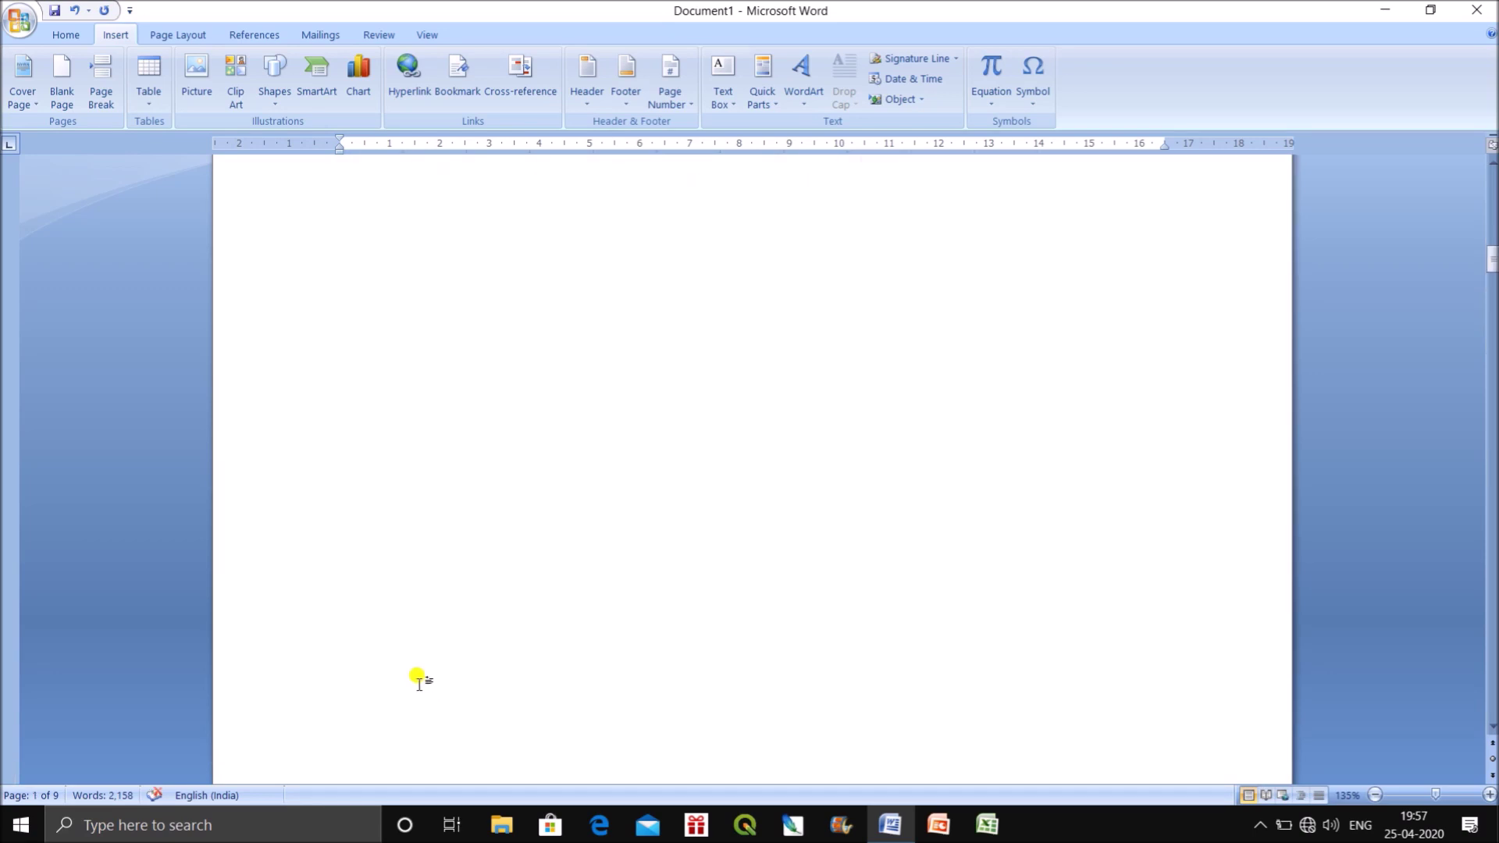
pyautogui.scroll(-3, 405, 687)
pyautogui.scroll(20, 421, 687)
pyautogui.scroll(5, 433, 625)
# Delete the unwanted blank page that follows the cover.
pyautogui.click(472, 585)
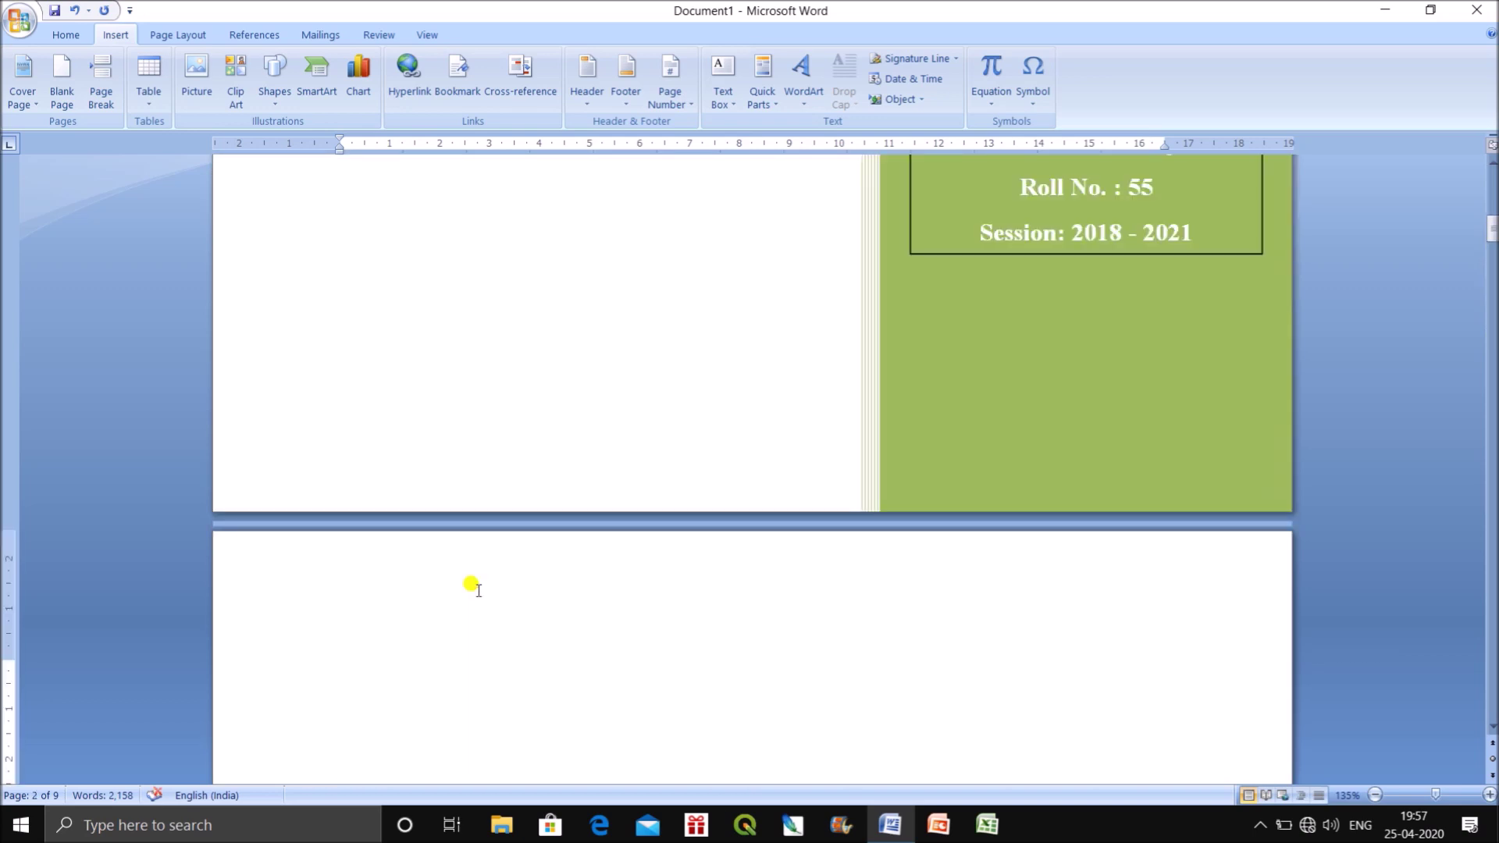
pyautogui.hotkey('ctrl', 'Home')
pyautogui.scroll(-15, 519, 602)
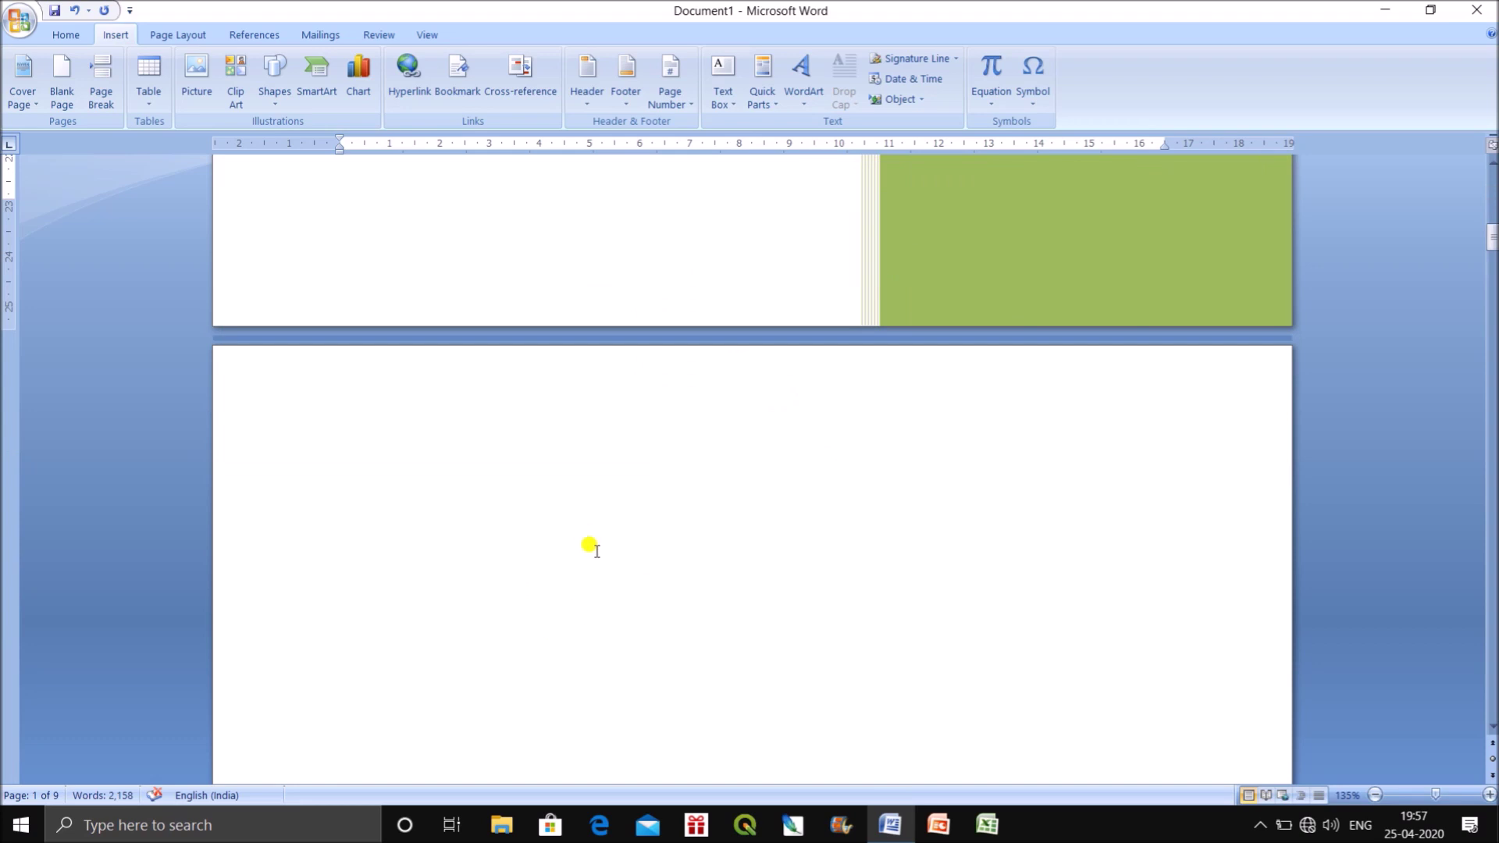
pyautogui.scroll(-3, 589, 547)
pyautogui.scroll(-3, 597, 574)
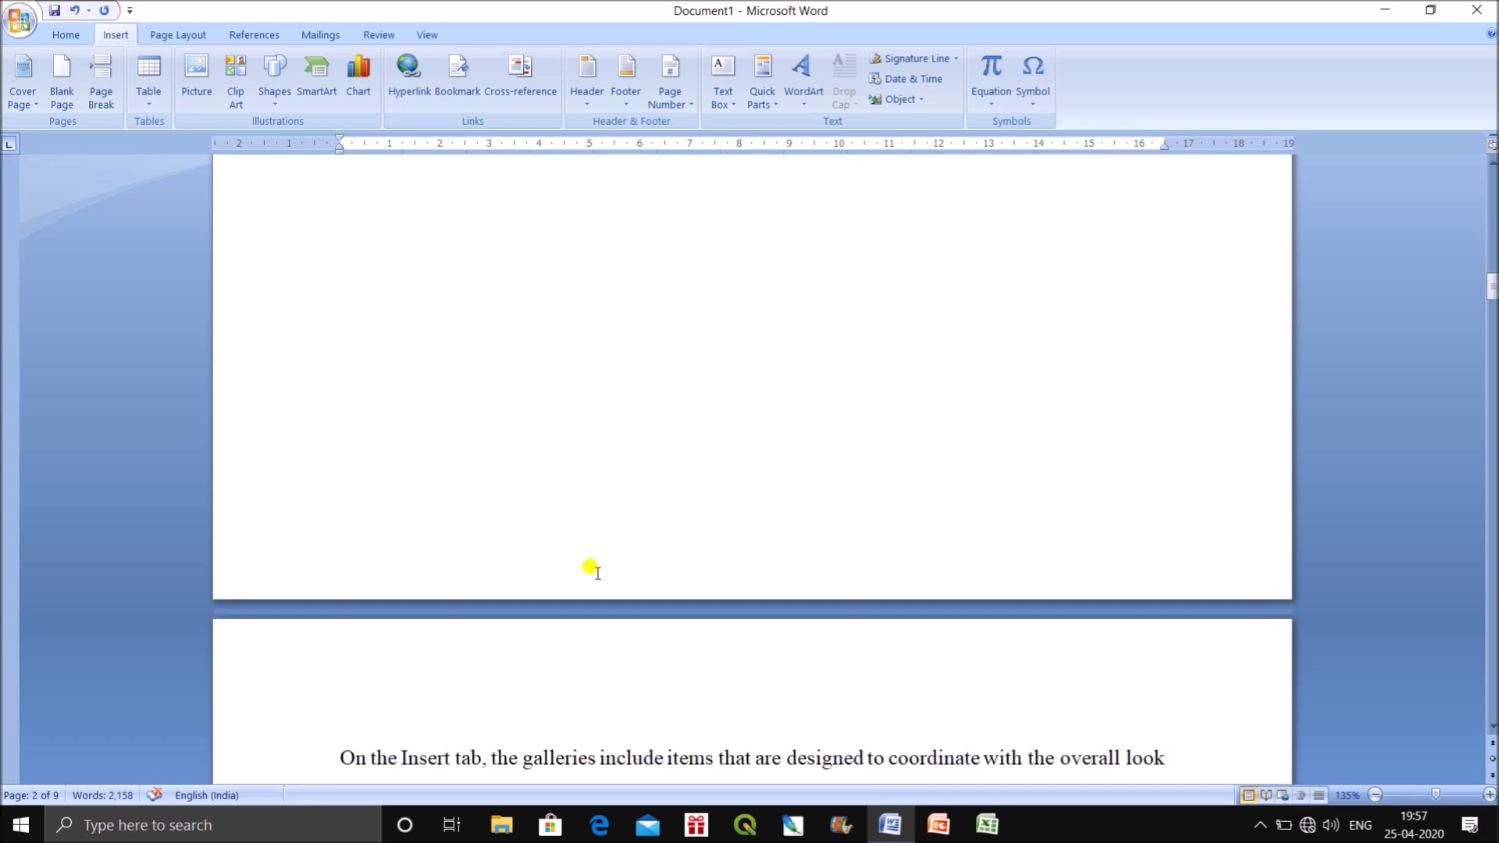
pyautogui.scroll(5, 590, 568)
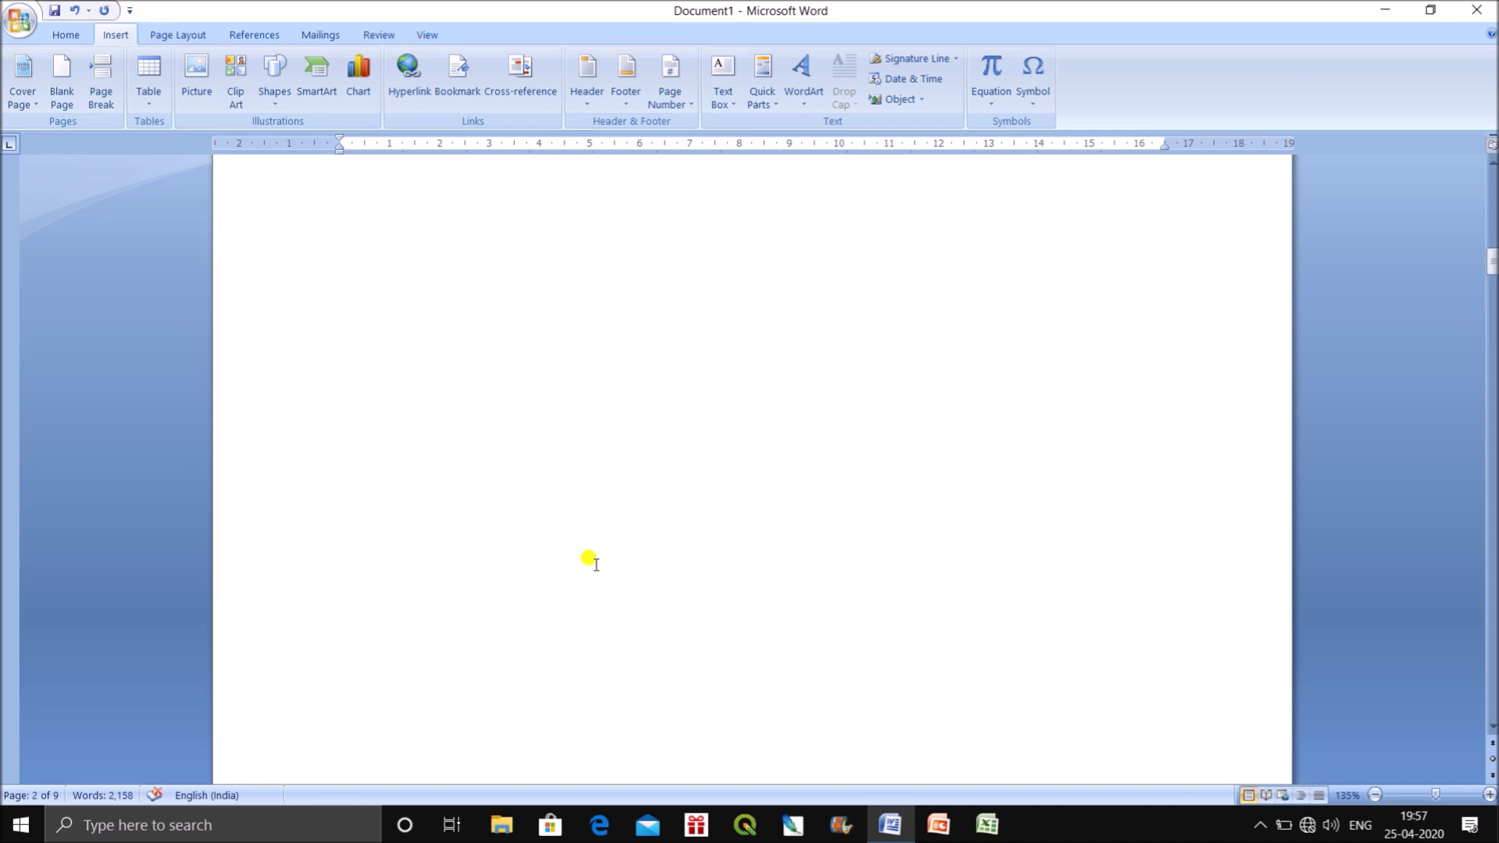
pyautogui.scroll(10, 588, 554)
pyautogui.click(595, 557)
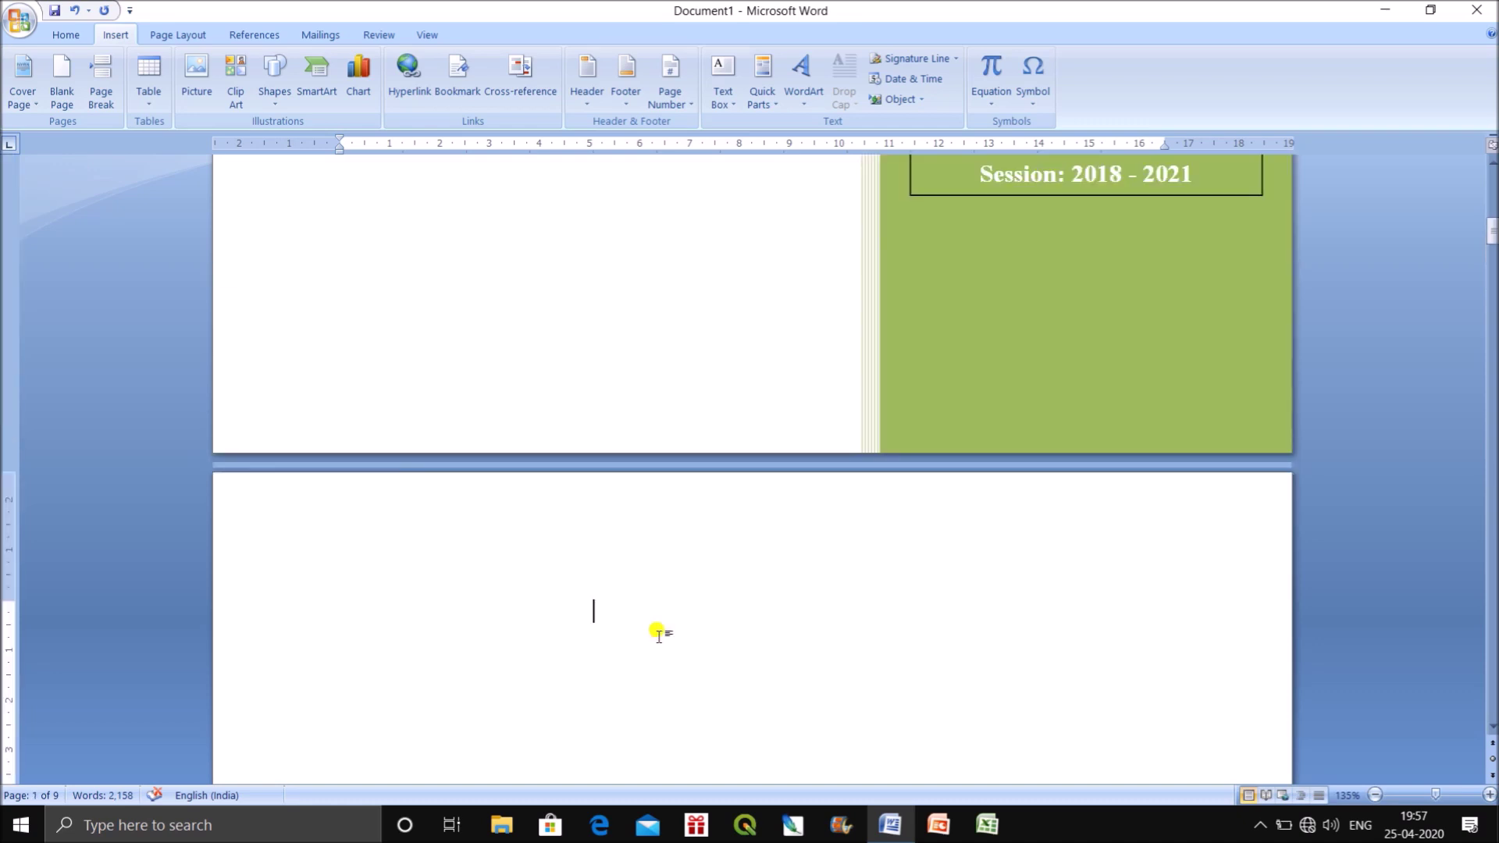
pyautogui.press('Delete')
pyautogui.press('Delete')
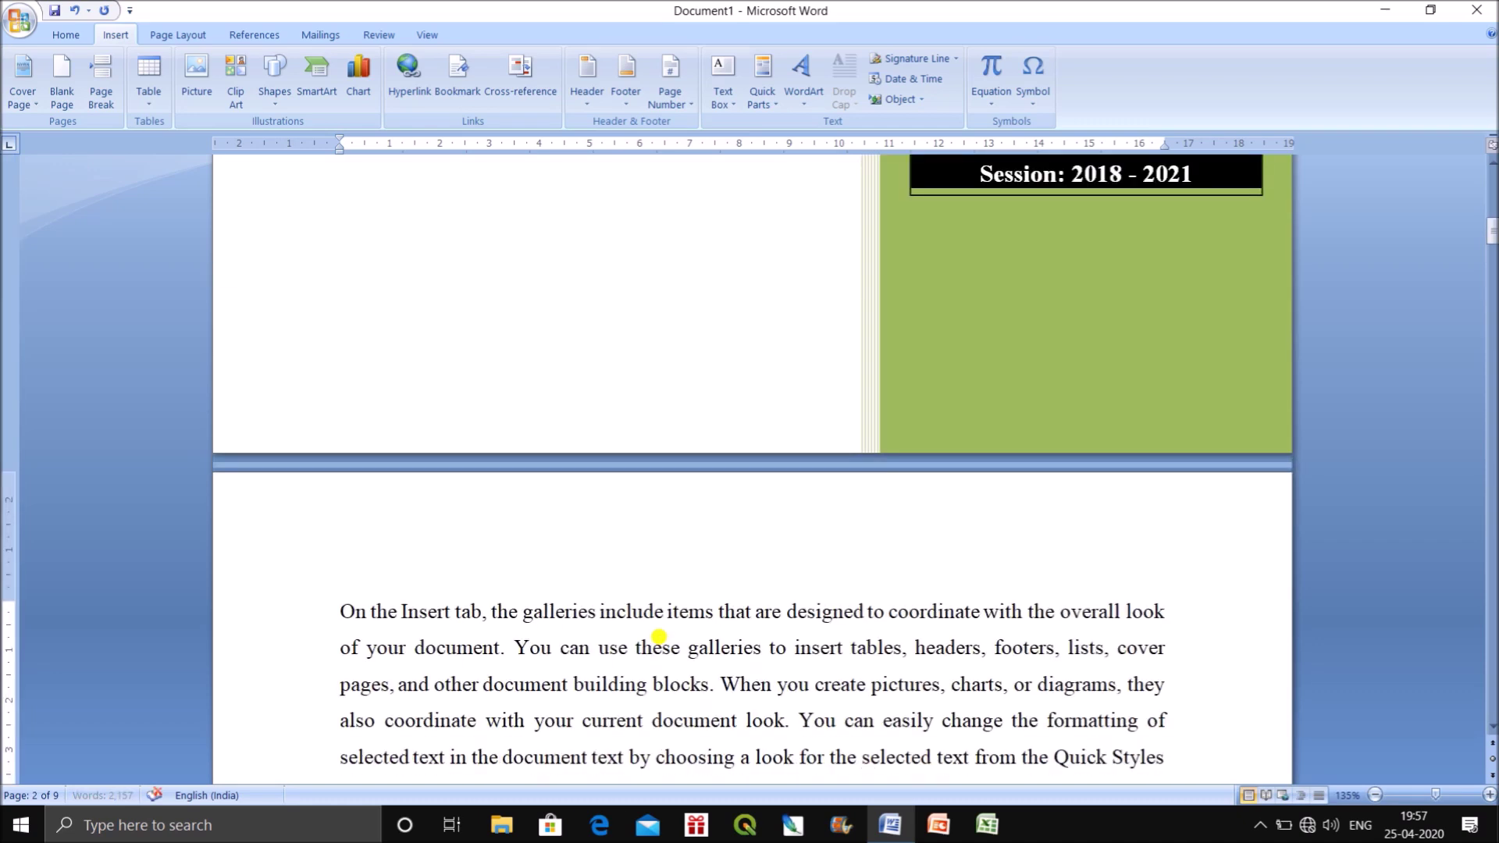
pyautogui.scroll(10, 658, 633)
pyautogui.scroll(-6, 655, 656)
pyautogui.scroll(-7, 652, 687)
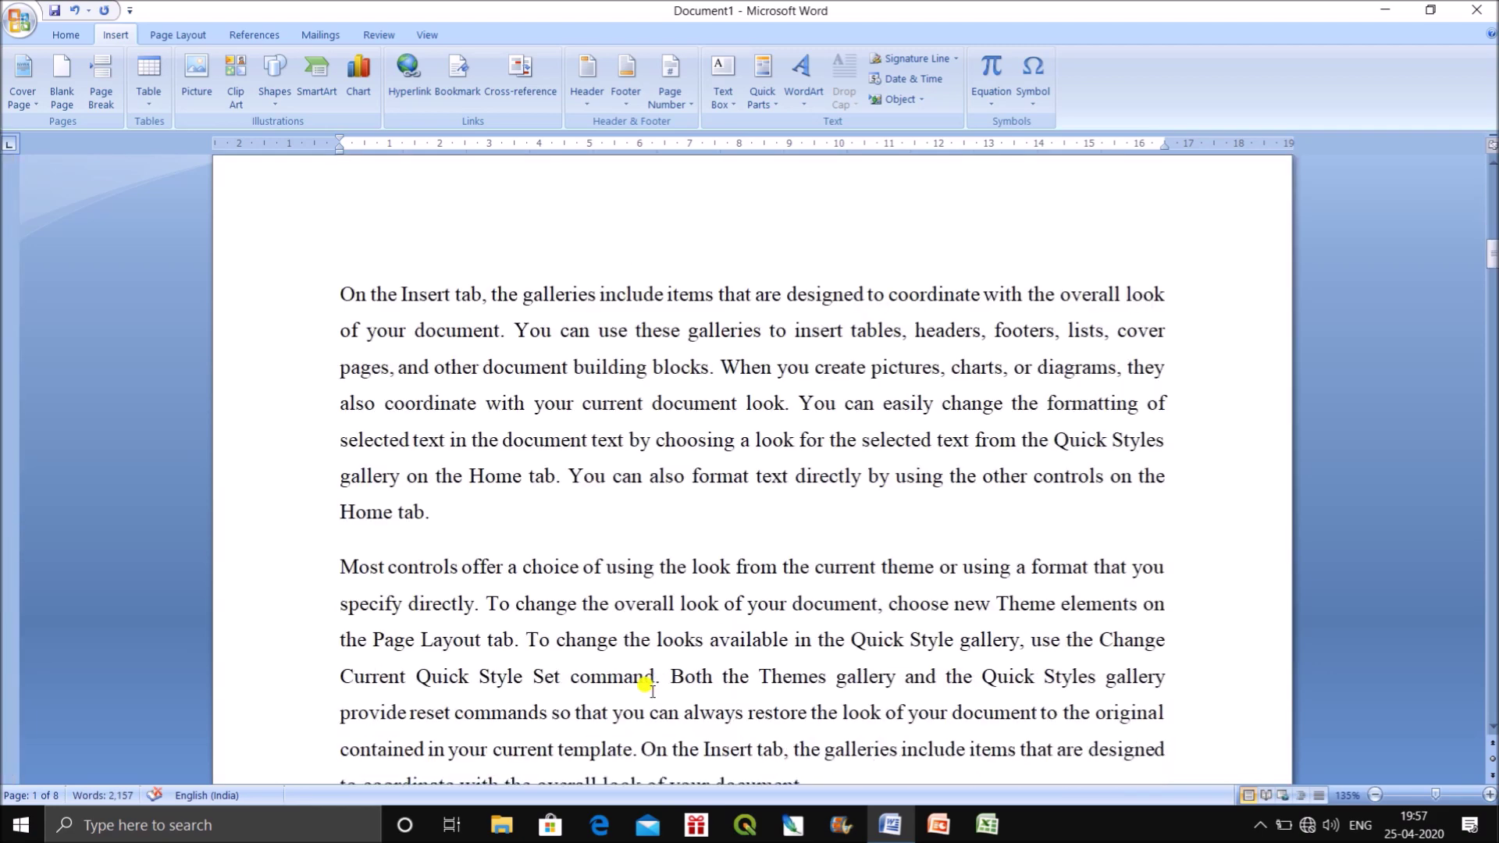
pyautogui.scroll(-8, 653, 691)
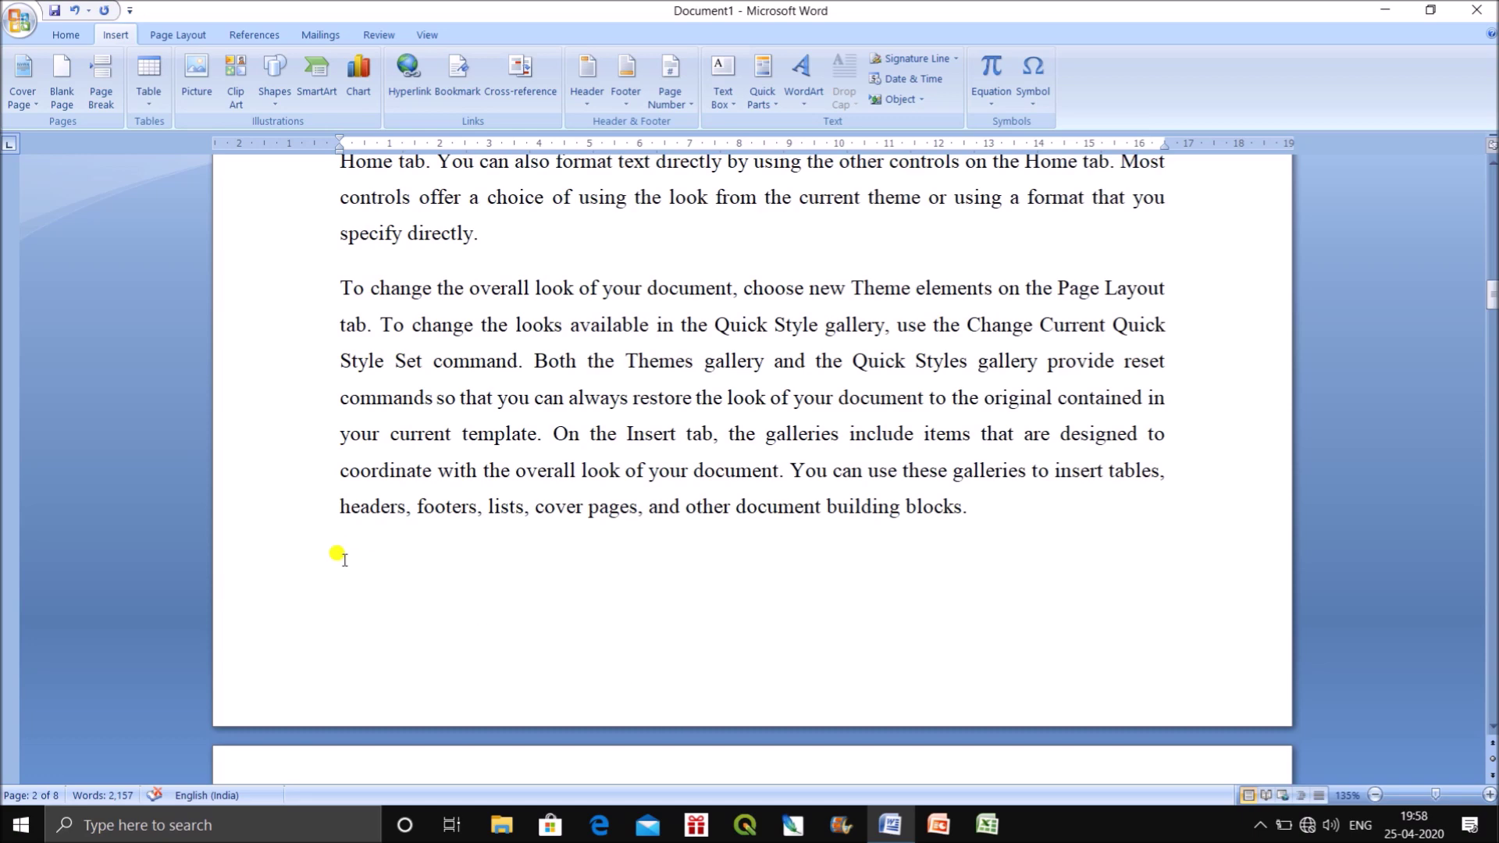
pyautogui.scroll(10, 472, 595)
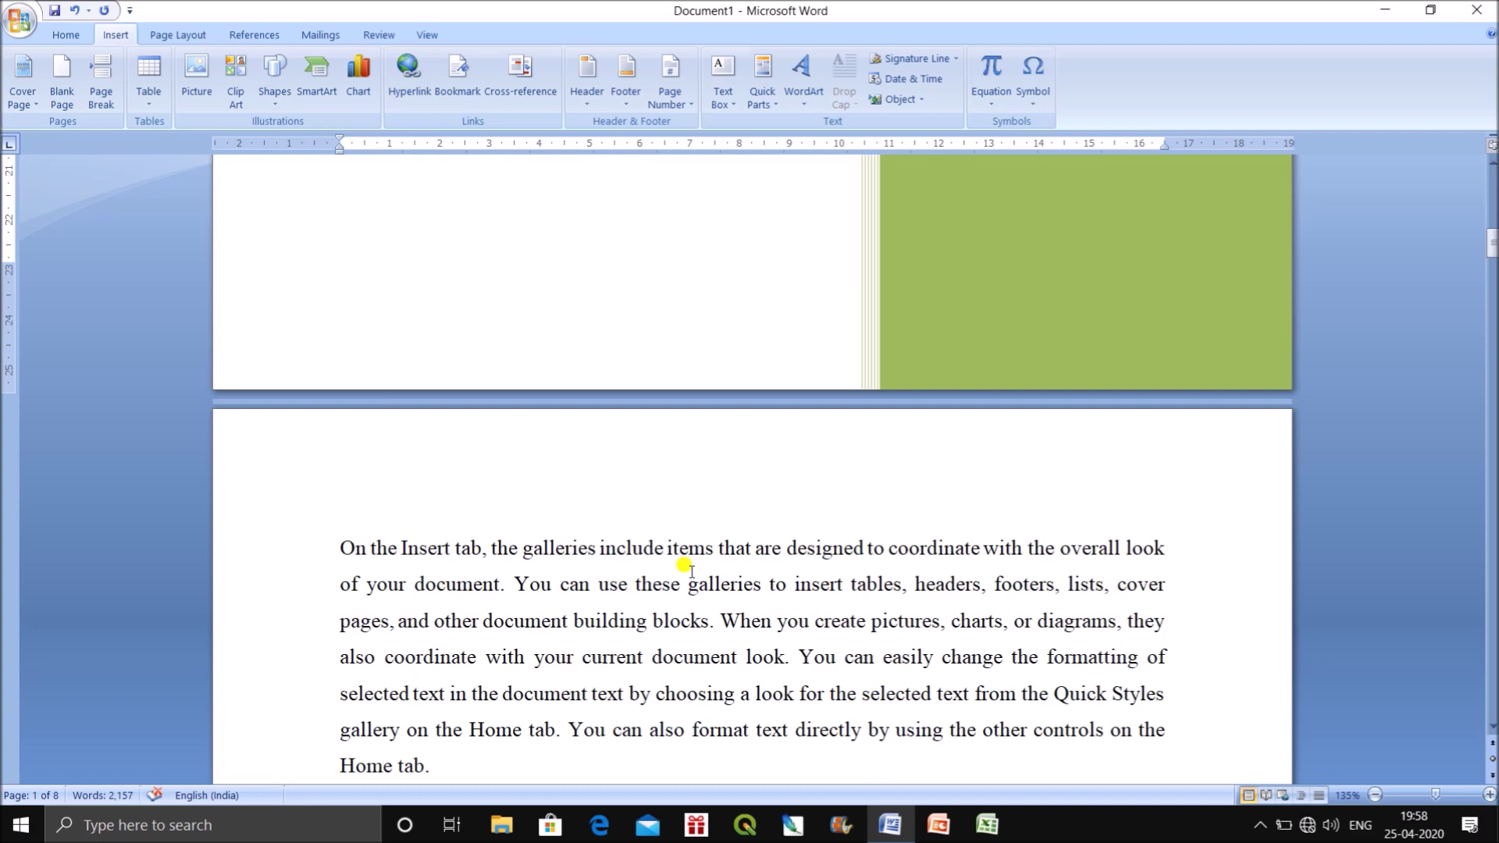
pyautogui.scroll(3, 700, 527)
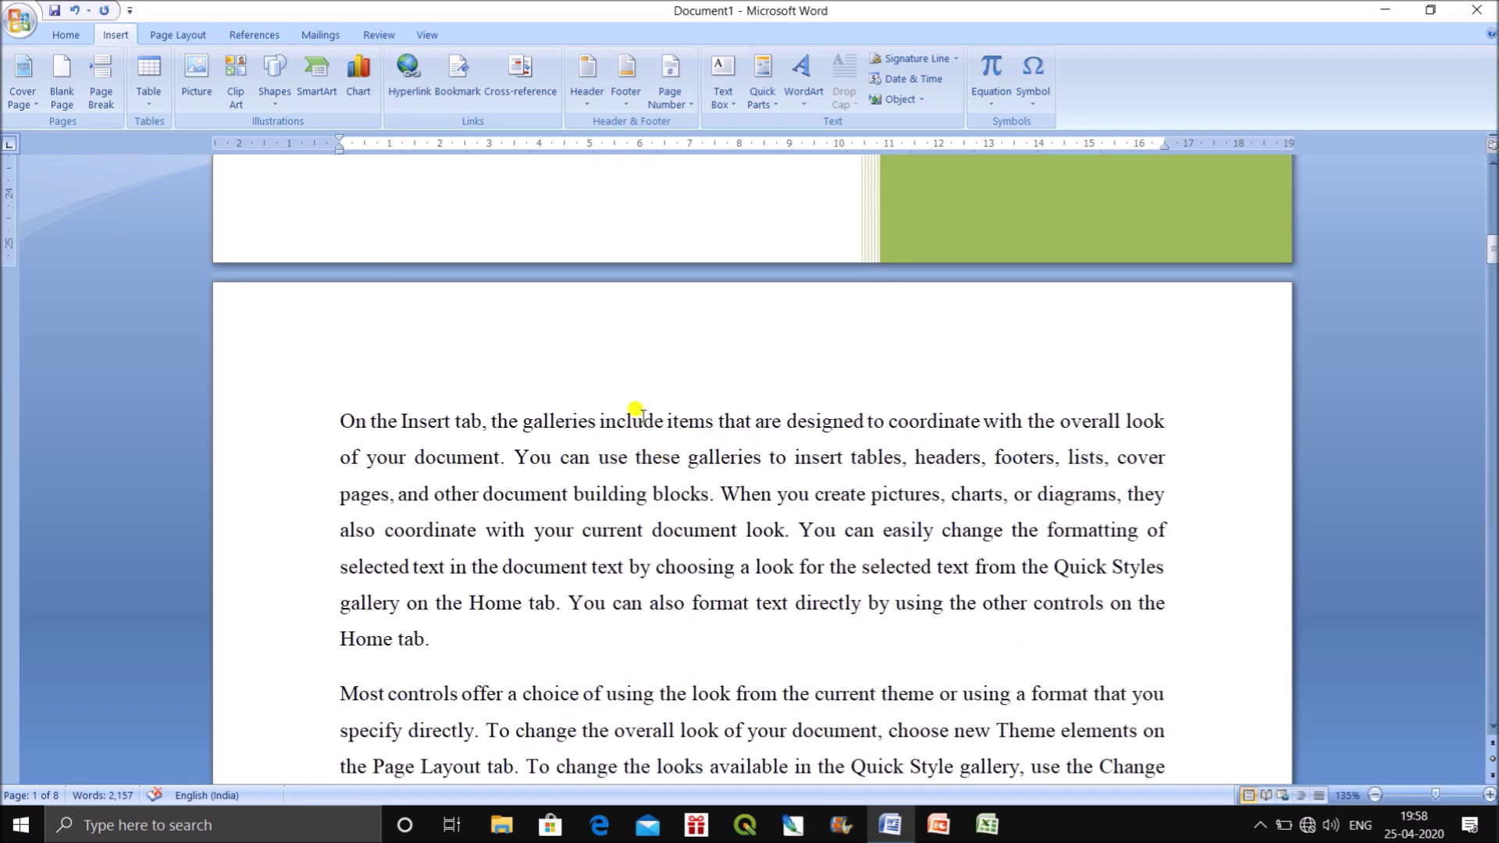
# Type 'Chapter: 1' on a new line above the first paragraph.
pyautogui.click(704, 380)
pyautogui.click(342, 414)
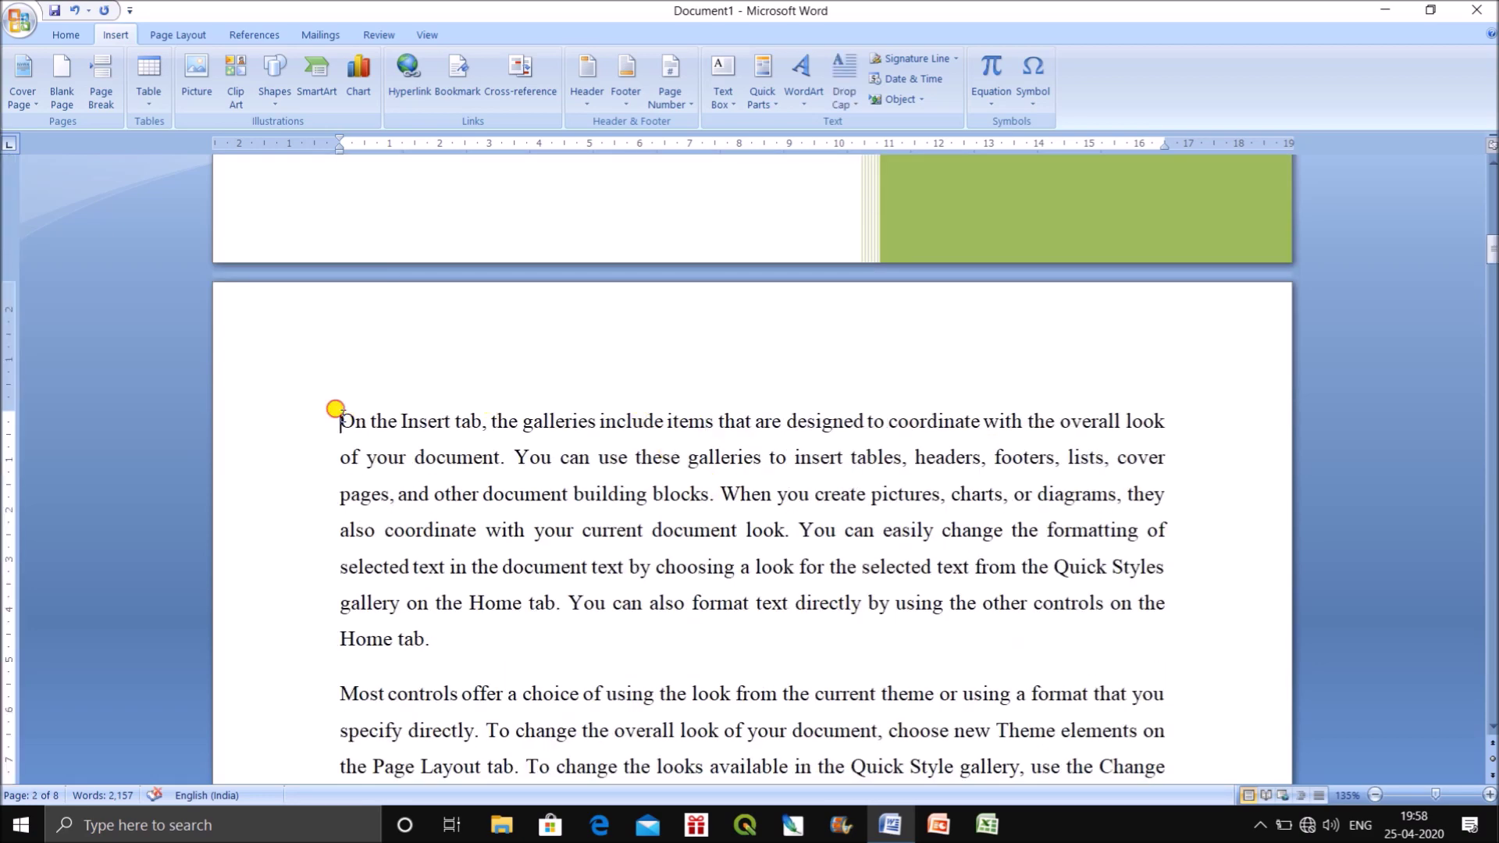
pyautogui.press('Return')
pyautogui.write('Chapter')
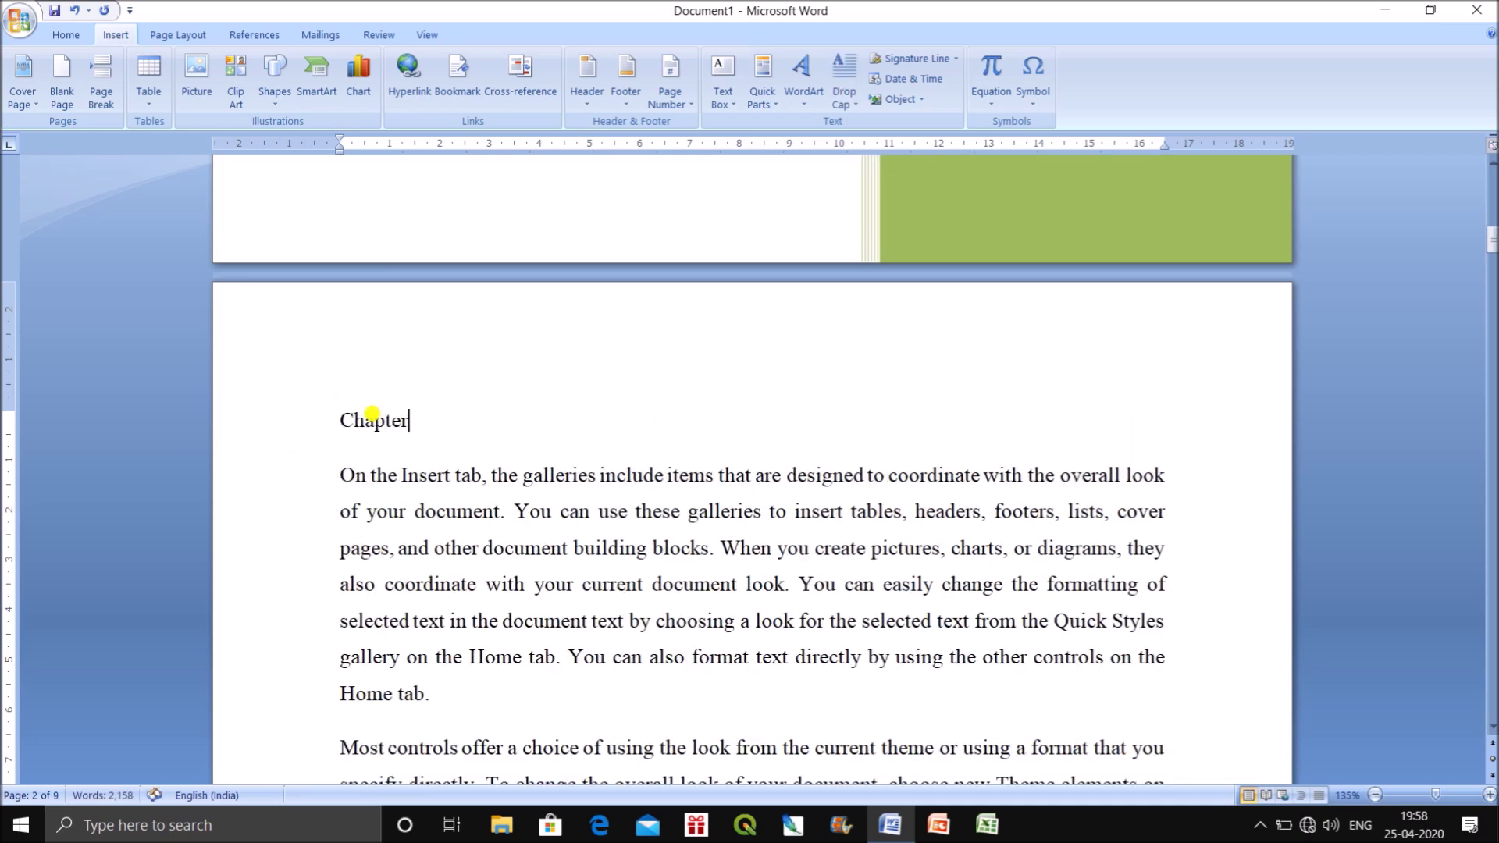
pyautogui.write(': 1')
# Format 'Chapter: 1' as a centred, bold, underlined 20 pt heading.
pyautogui.click(228, 417)
pyautogui.click(69, 41)
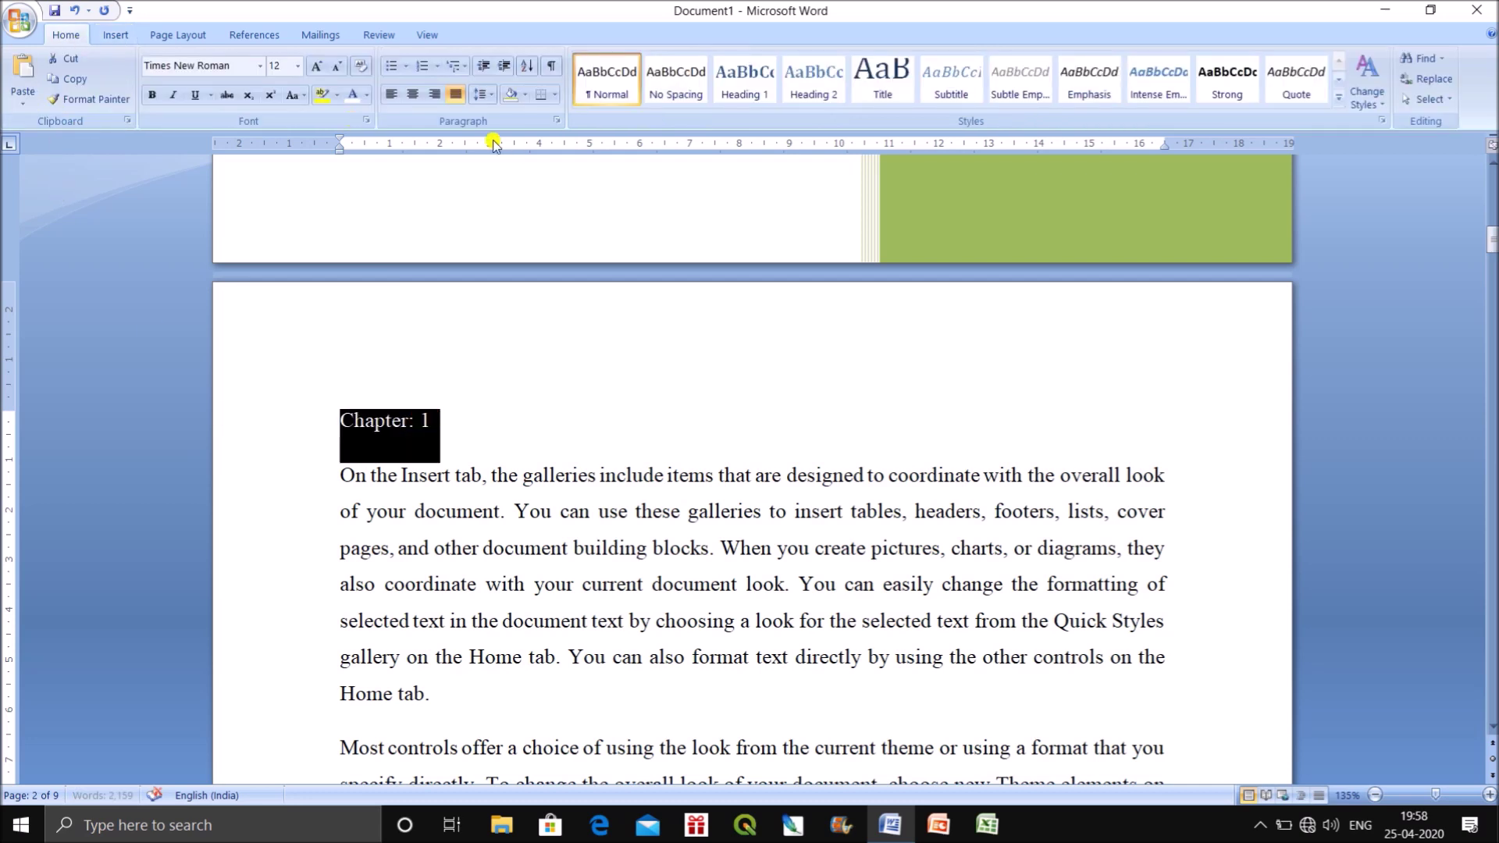
pyautogui.click(412, 94)
pyautogui.click(152, 94)
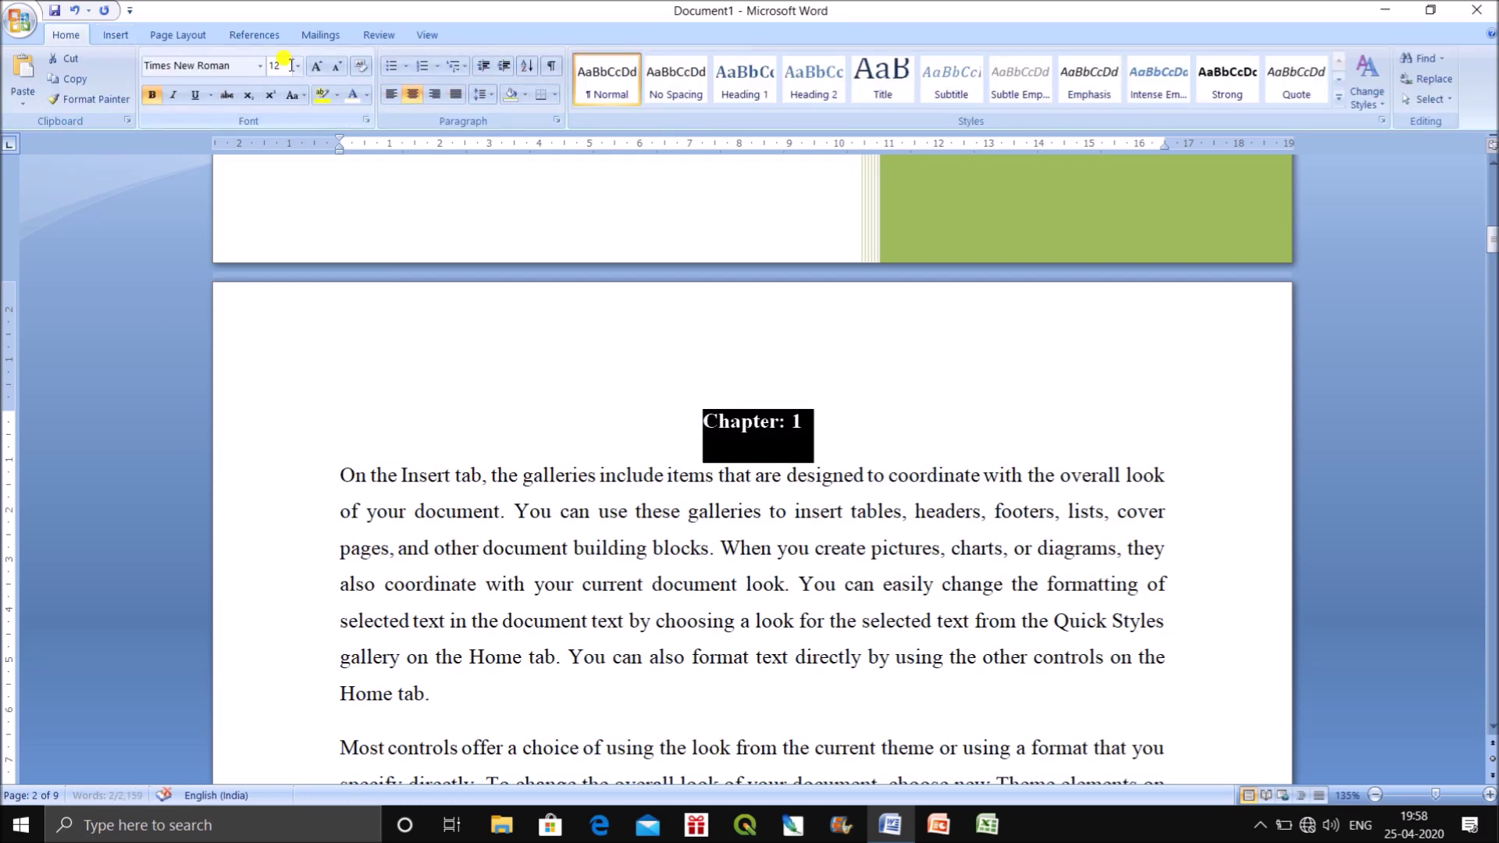
pyautogui.click(336, 66)
pyautogui.click(316, 66)
pyautogui.click(316, 67)
pyautogui.click(316, 66)
pyautogui.click(316, 67)
pyautogui.click(316, 67)
pyautogui.click(195, 94)
# Paste a copy of the heading after 'look of your document.' and change it to 'Chapter: 2'.
pyautogui.moveTo(877, 428); pyautogui.dragTo(552, 428)
pyautogui.hotkey('ctrl', 'c')
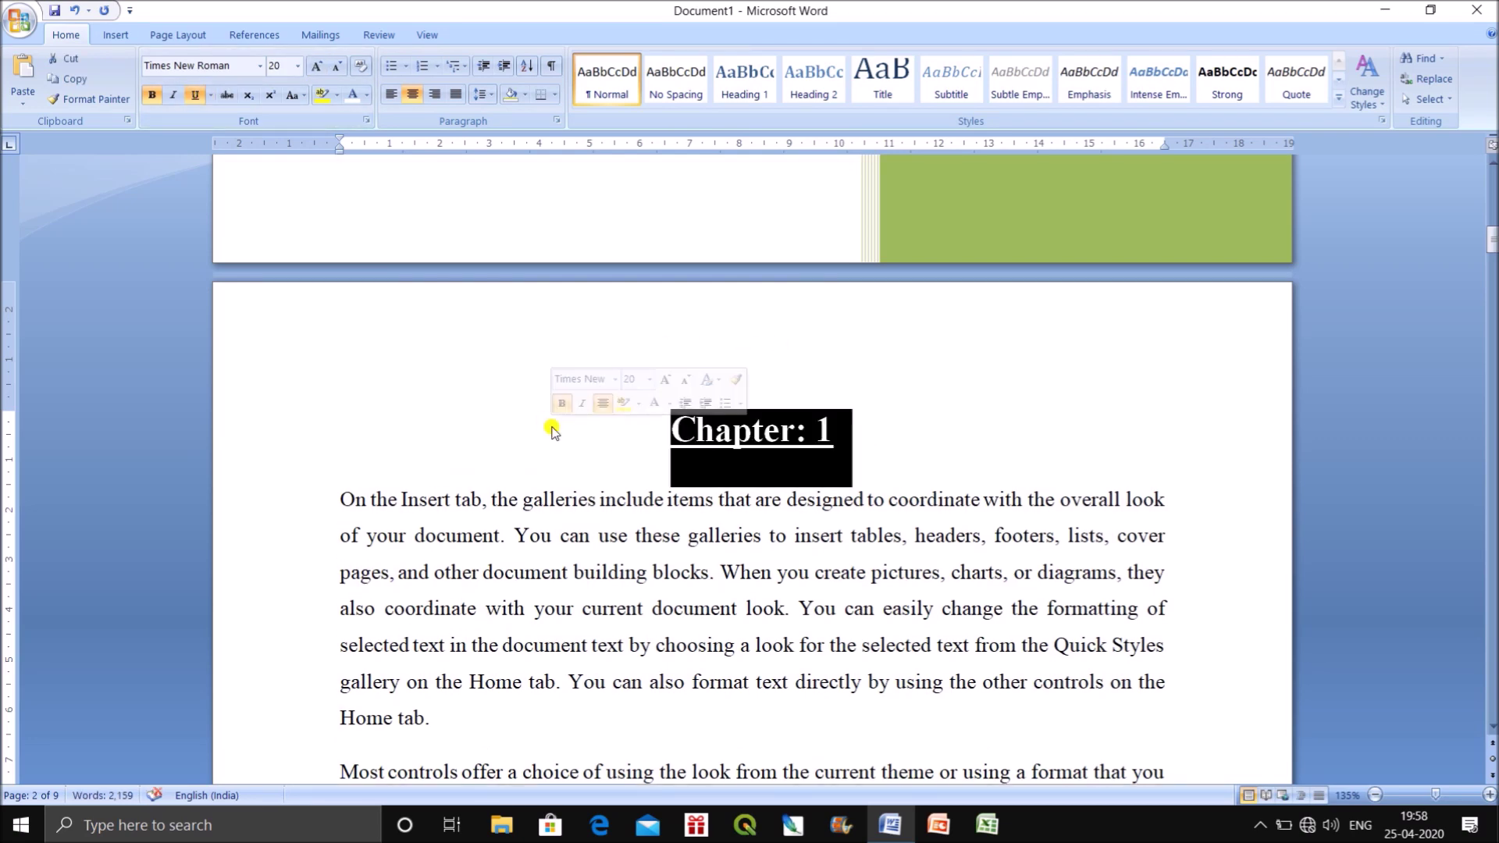
pyautogui.scroll(-1, 778, 473)
pyautogui.scroll(-8, 773, 476)
pyautogui.scroll(6, 753, 465)
pyautogui.scroll(4, 748, 460)
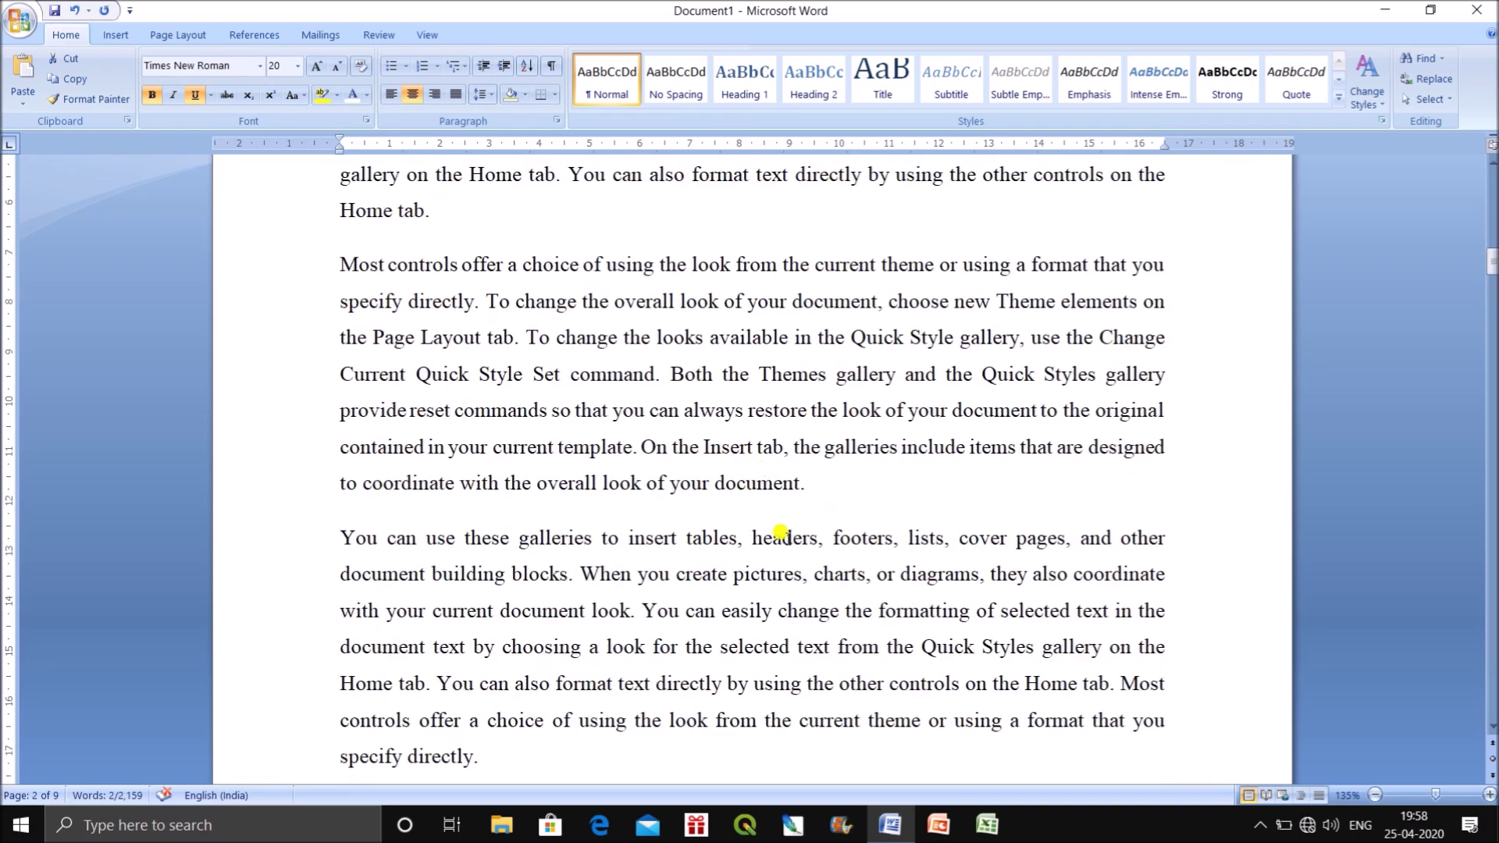
pyautogui.click(837, 478)
pyautogui.press('Return')
pyautogui.hotkey('ctrl', 'v')
pyautogui.doubleClick(821, 546)
pyautogui.write('2')
# Add an empty line above the 'Chapter: 2' heading.
pyautogui.click(814, 496)
pyautogui.press('Return')
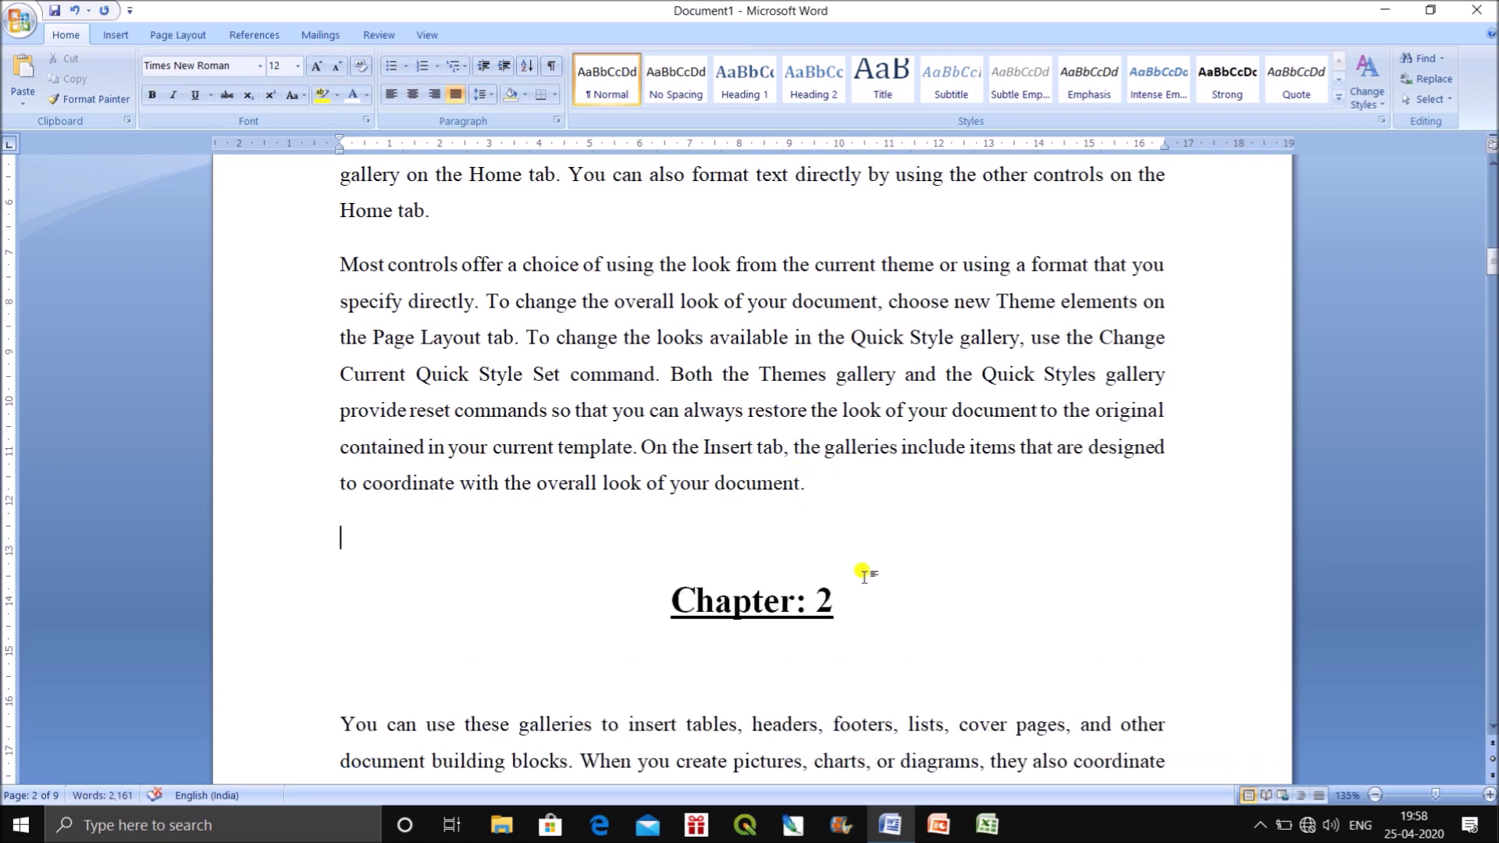
pyautogui.scroll(-3, 804, 601)
pyautogui.scroll(-4, 736, 559)
pyautogui.scroll(8, 736, 645)
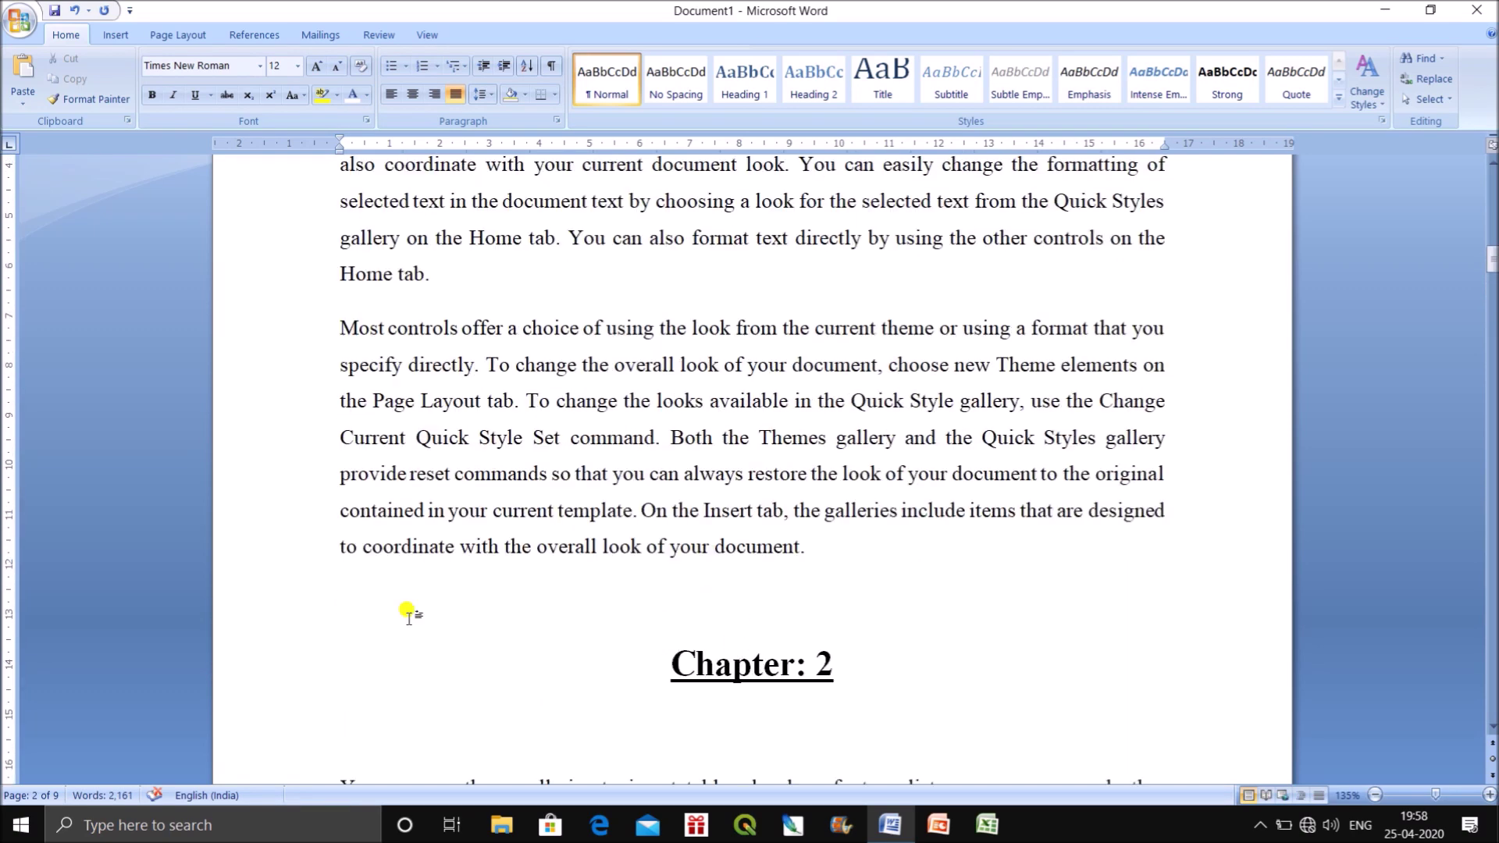
pyautogui.click(666, 663)
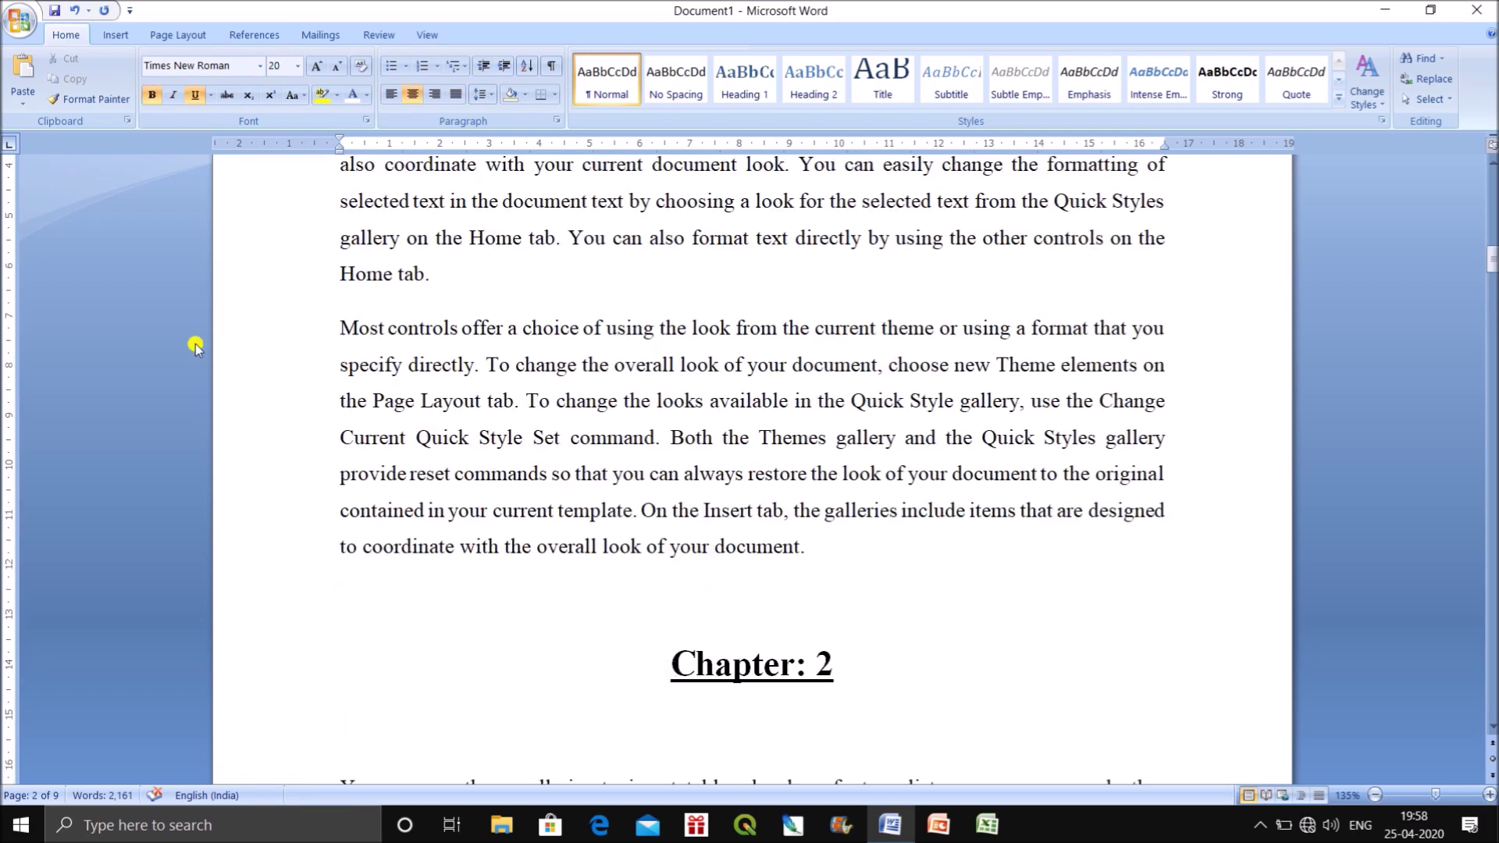
# Move Chapter: 2 to the start of a new page.
pyautogui.click(116, 35)
pyautogui.click(102, 78)
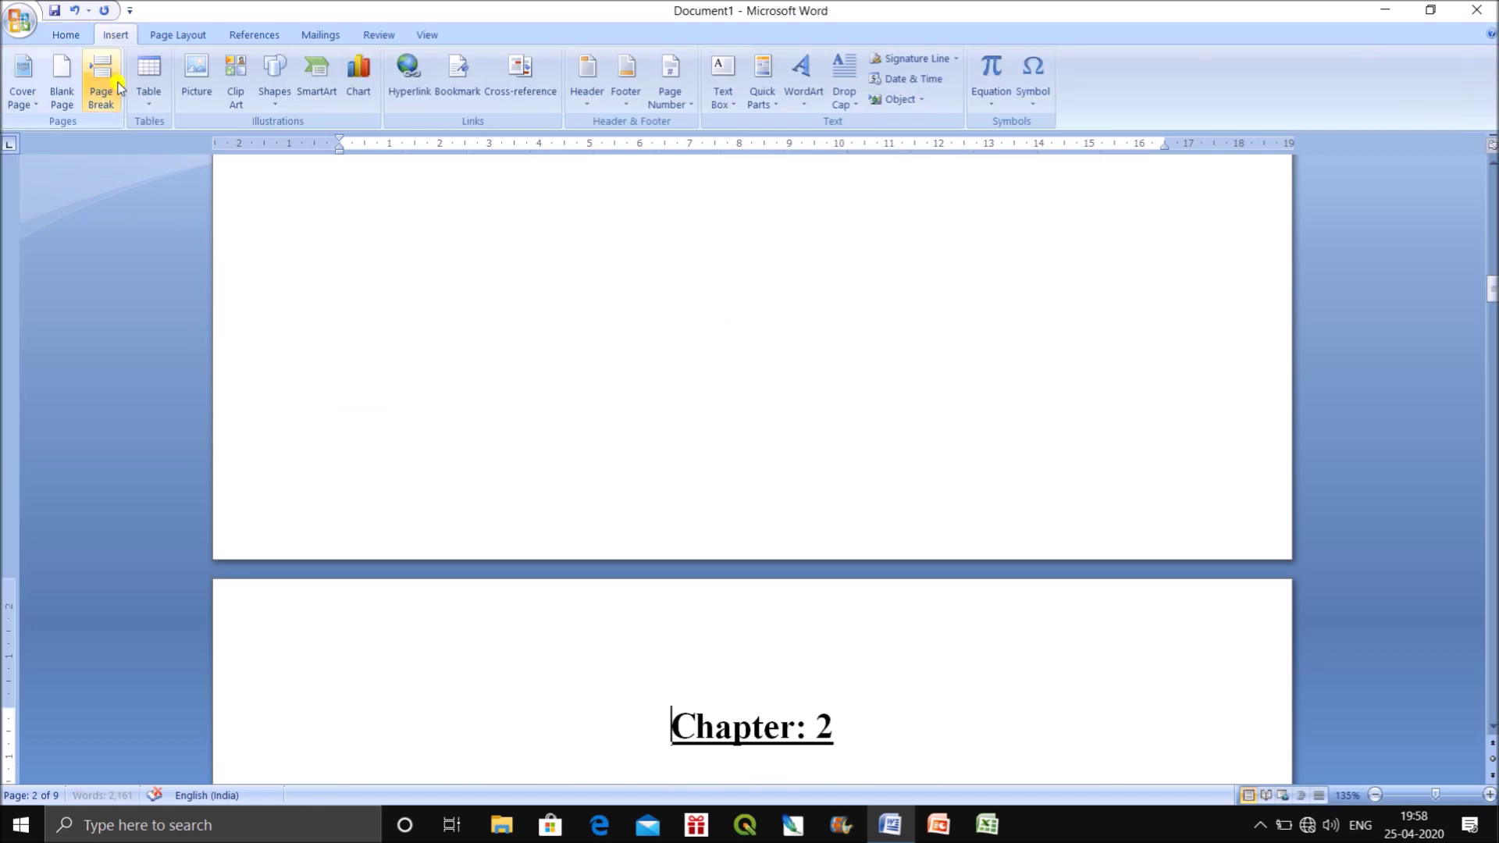
pyautogui.scroll(5, 943, 695)
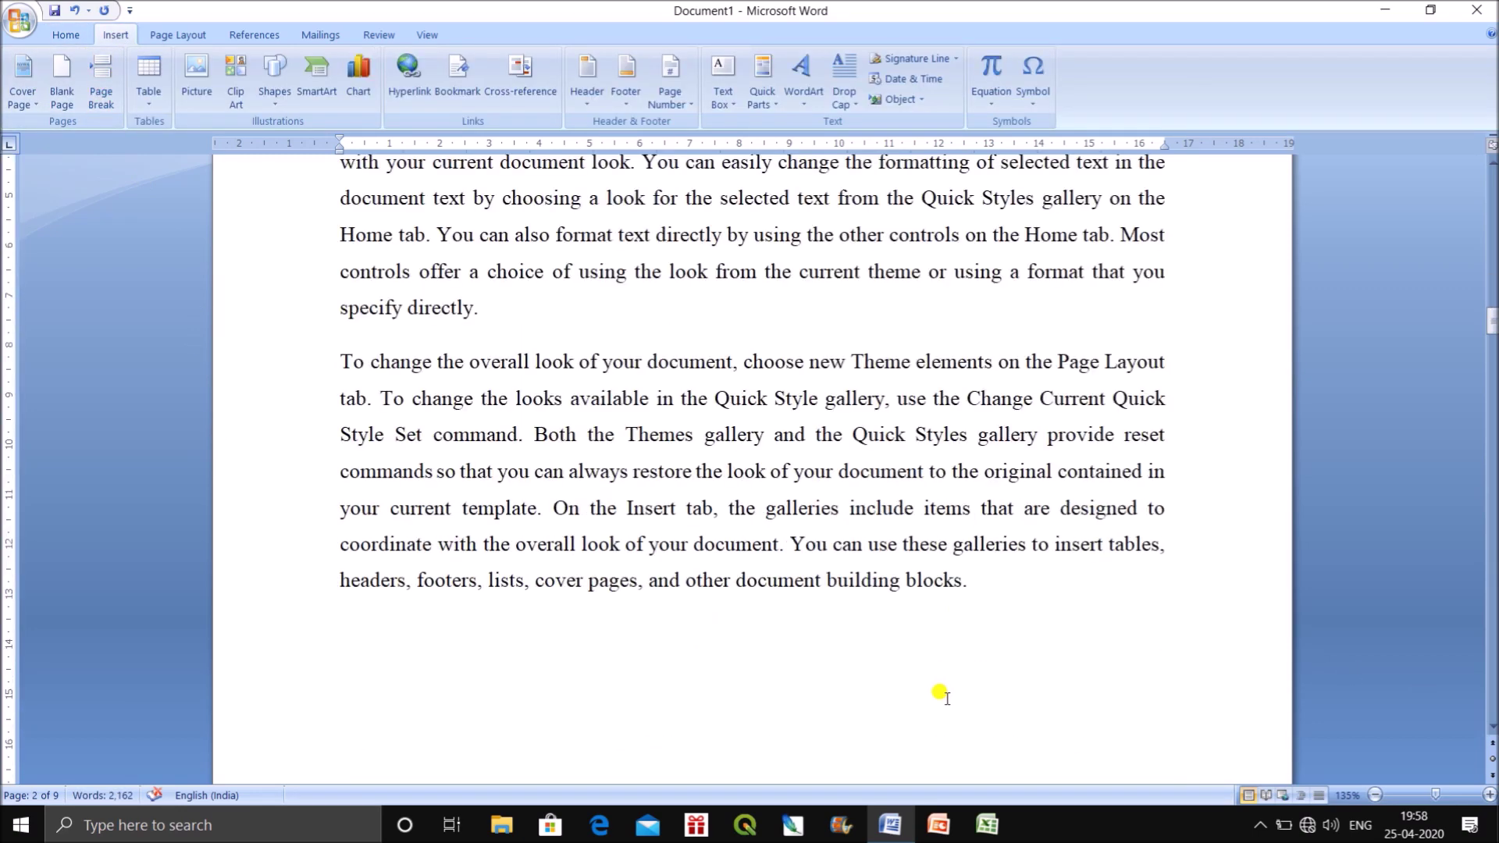
pyautogui.scroll(-5, 943, 694)
pyautogui.scroll(5, 936, 671)
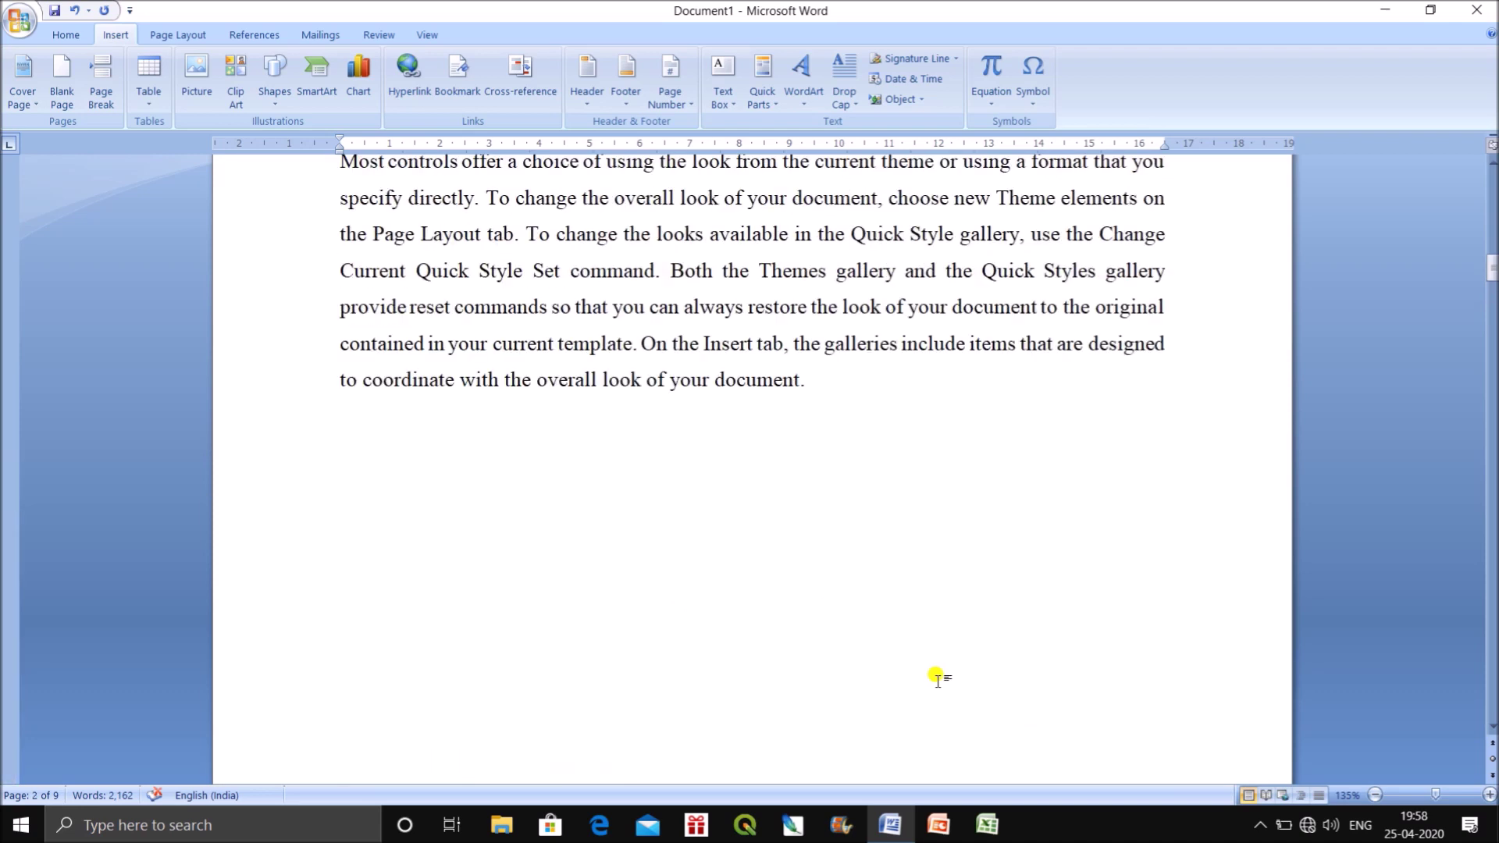
pyautogui.hotkey('ctrl', 'z')
pyautogui.press('Return')
pyautogui.press('Return')
pyautogui.press('Return')
pyautogui.press('Return')
pyautogui.press('Return')
pyautogui.press('Return')
pyautogui.press('Return')
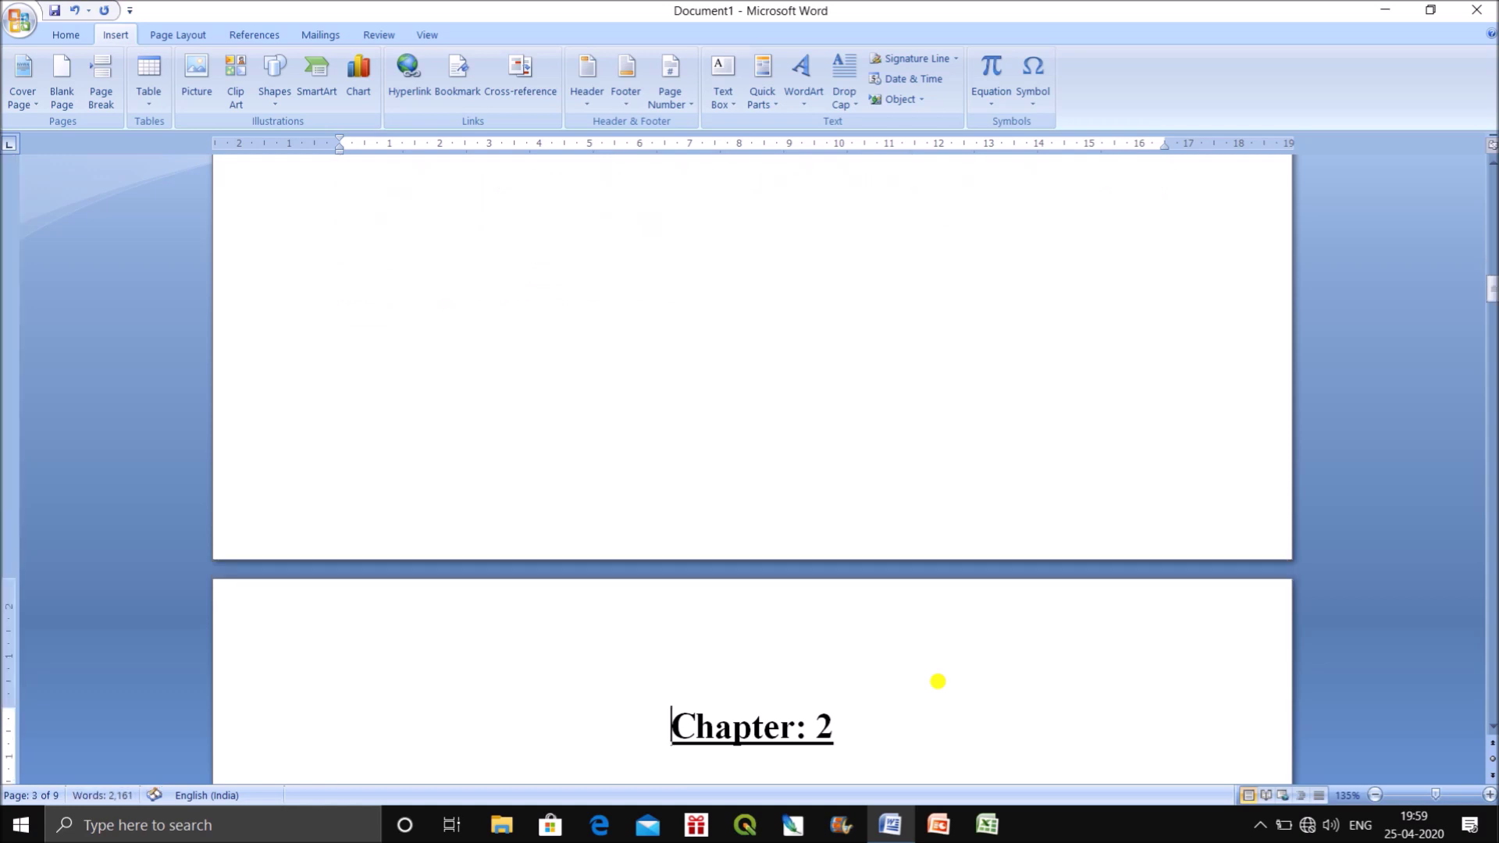
# Delete the paragraph beginning 'Most controls offer', then restore it with undo.
pyautogui.scroll(5, 937, 681)
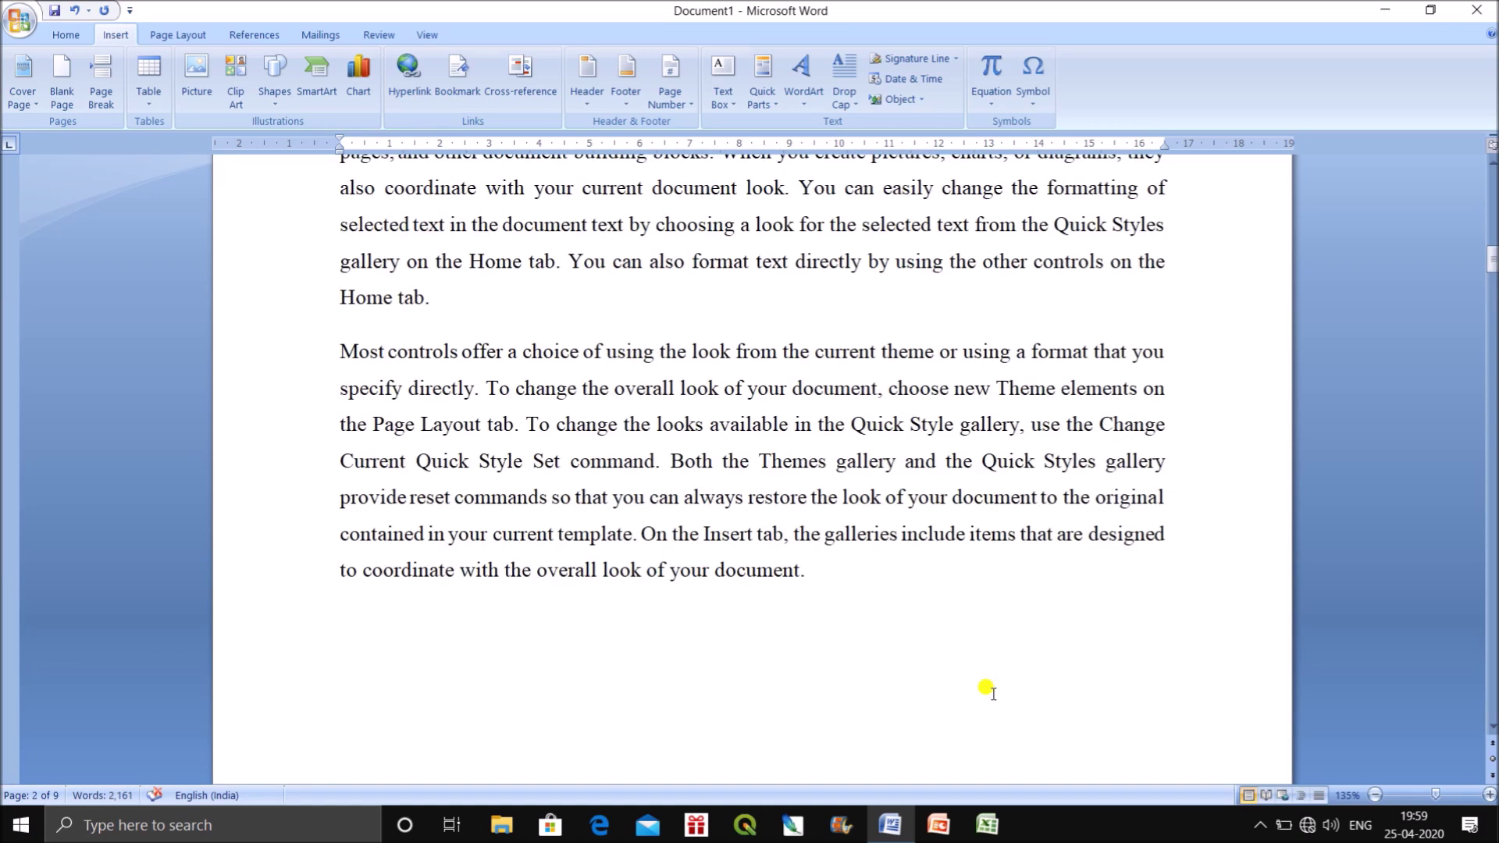
pyautogui.moveTo(811, 589); pyautogui.dragTo(802, 191)
pyautogui.press('Delete')
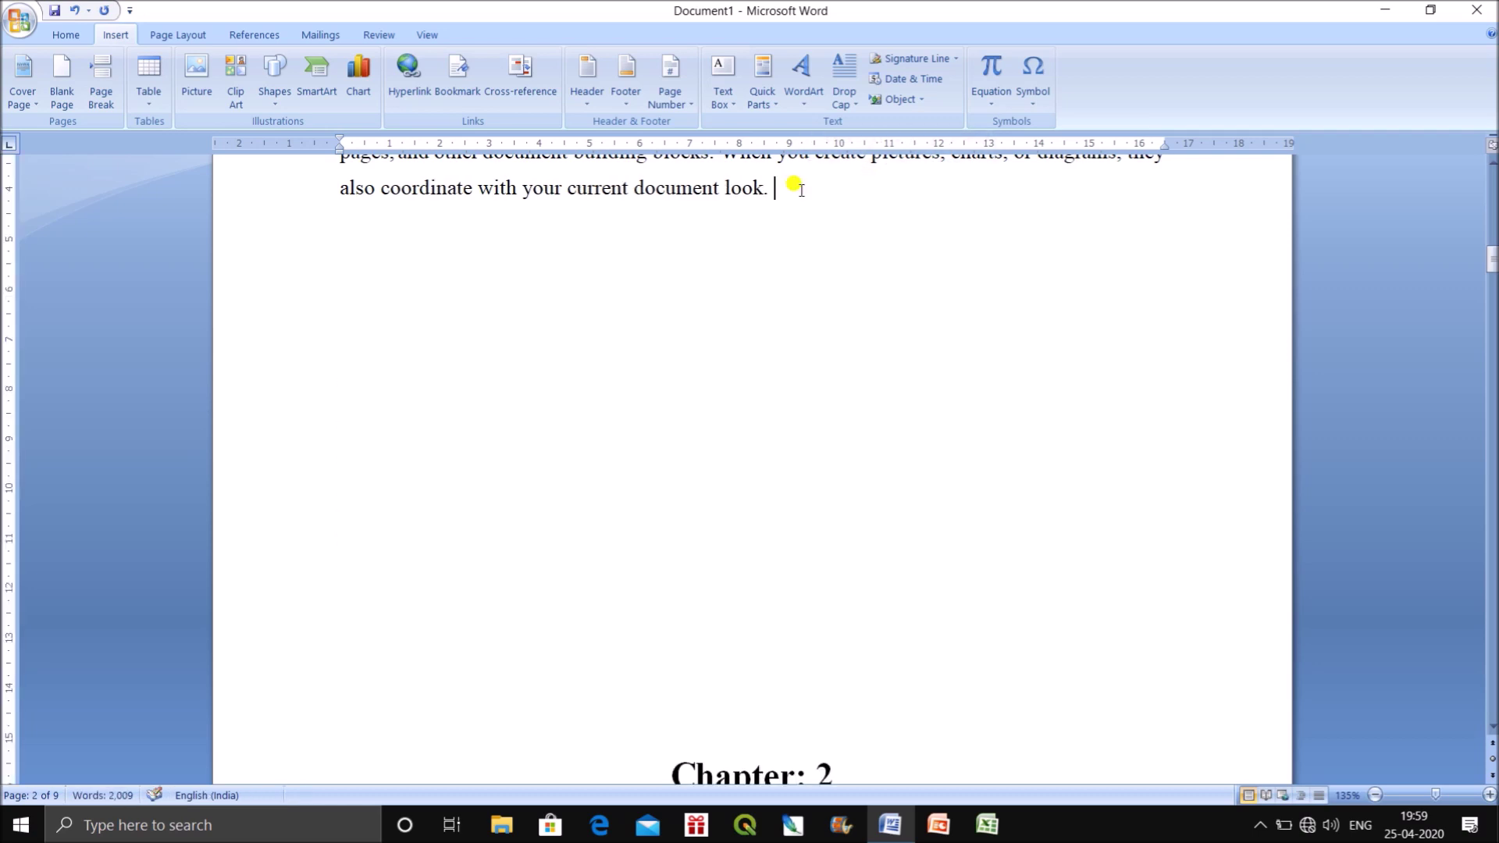
pyautogui.scroll(-4, 913, 529)
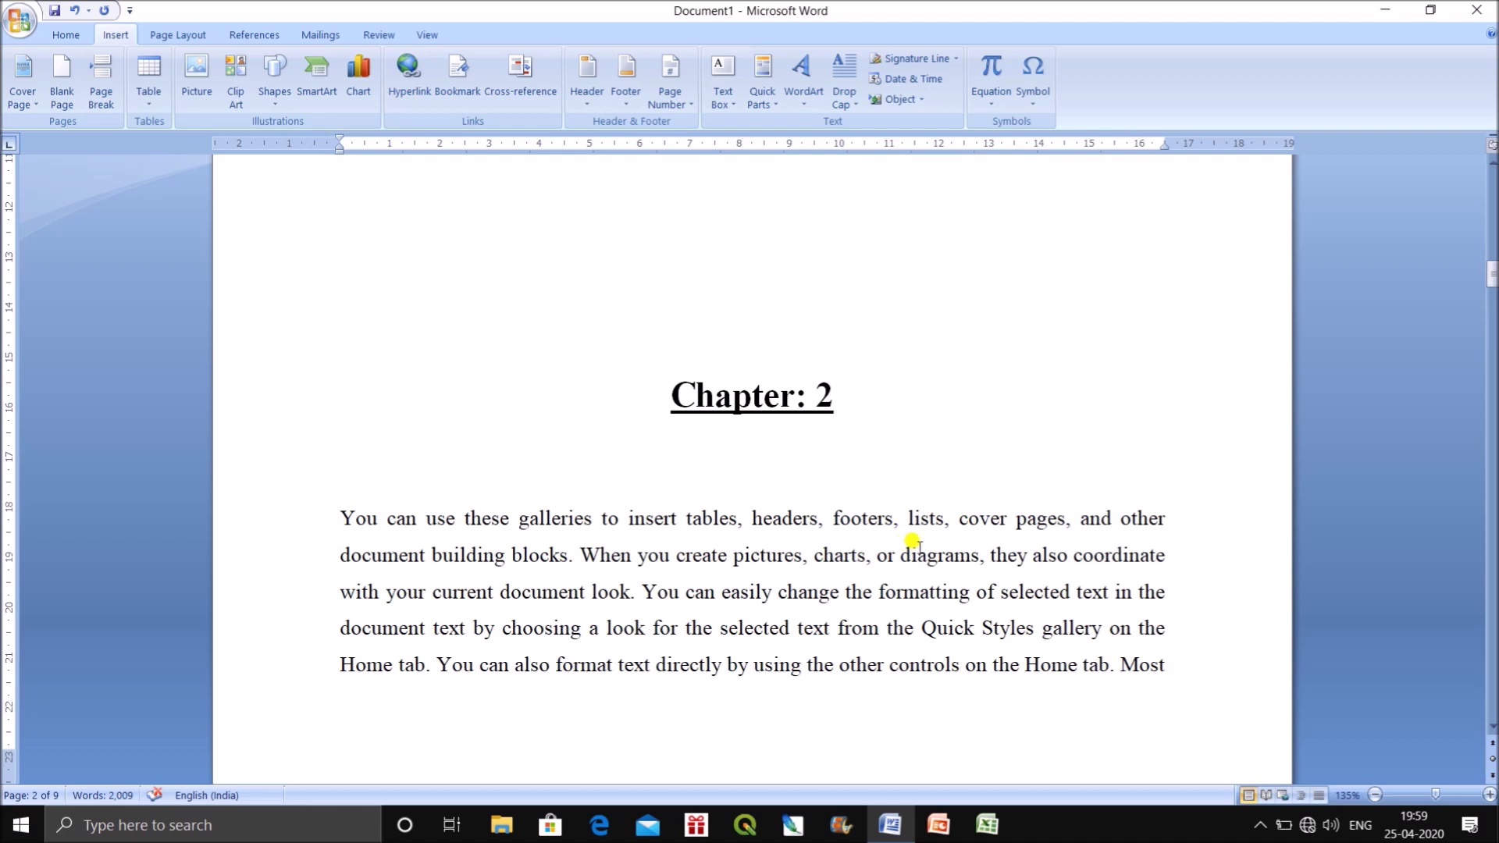
pyautogui.hotkey('ctrl', 'z')
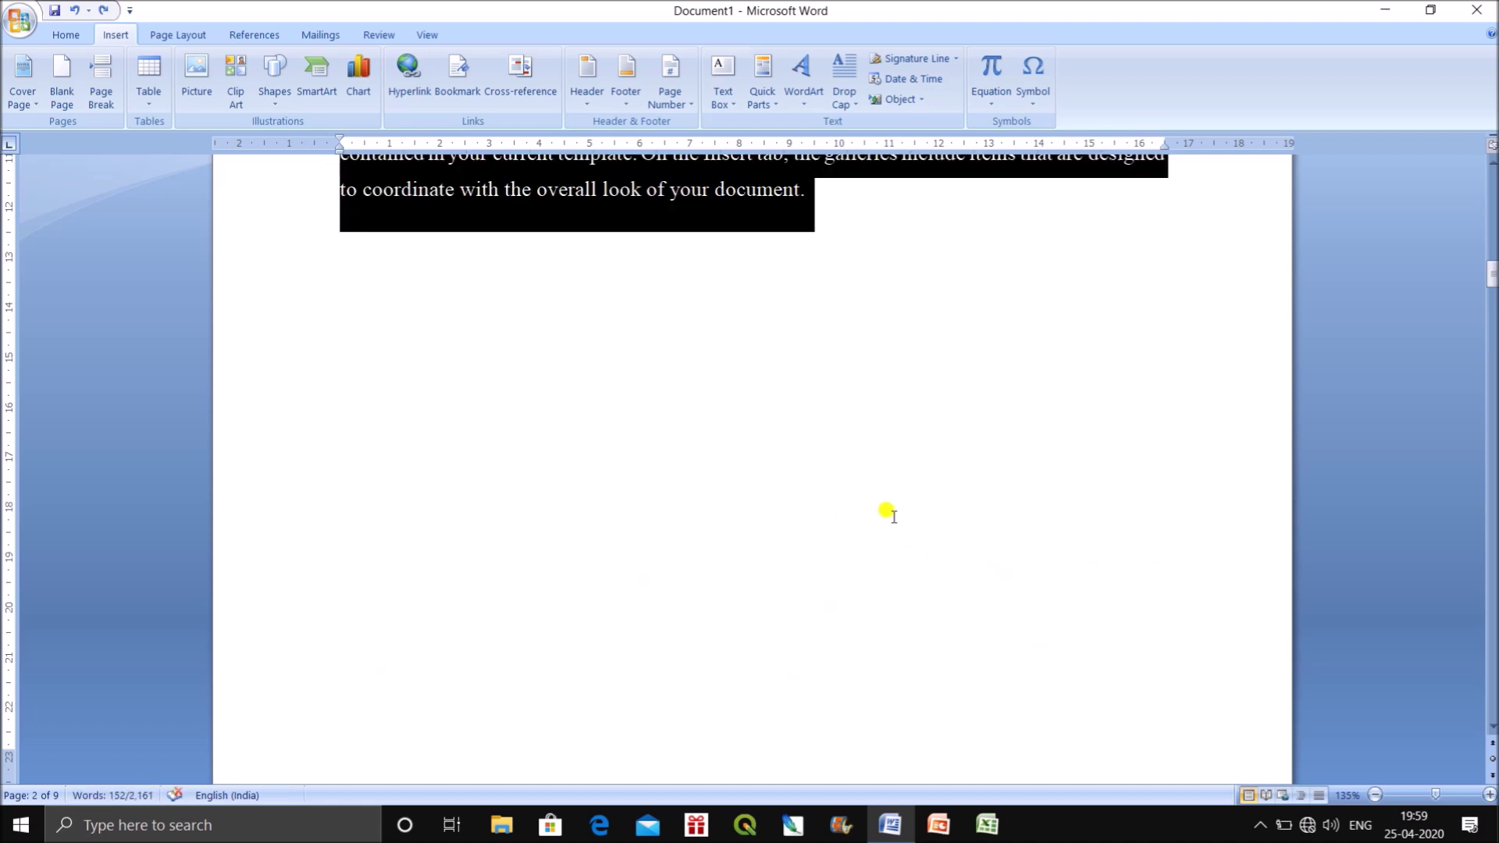
pyautogui.scroll(4, 882, 558)
pyautogui.click(898, 563)
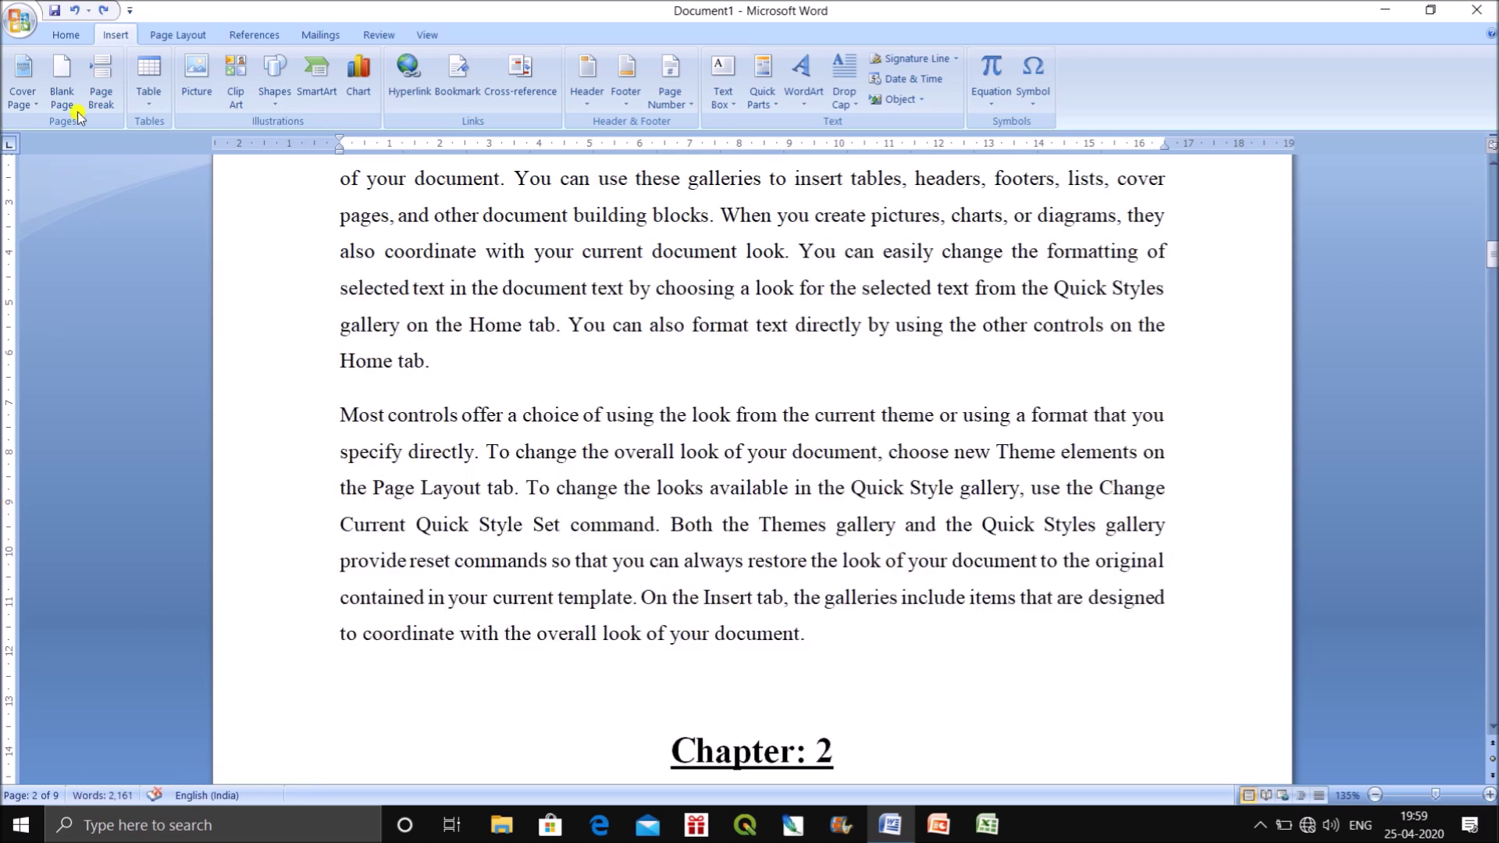
# Re-insert the page break before Chapter: 2 and delete the preceding 'Most controls offer' paragraph.
pyautogui.click(100, 84)
pyautogui.scroll(5, 793, 542)
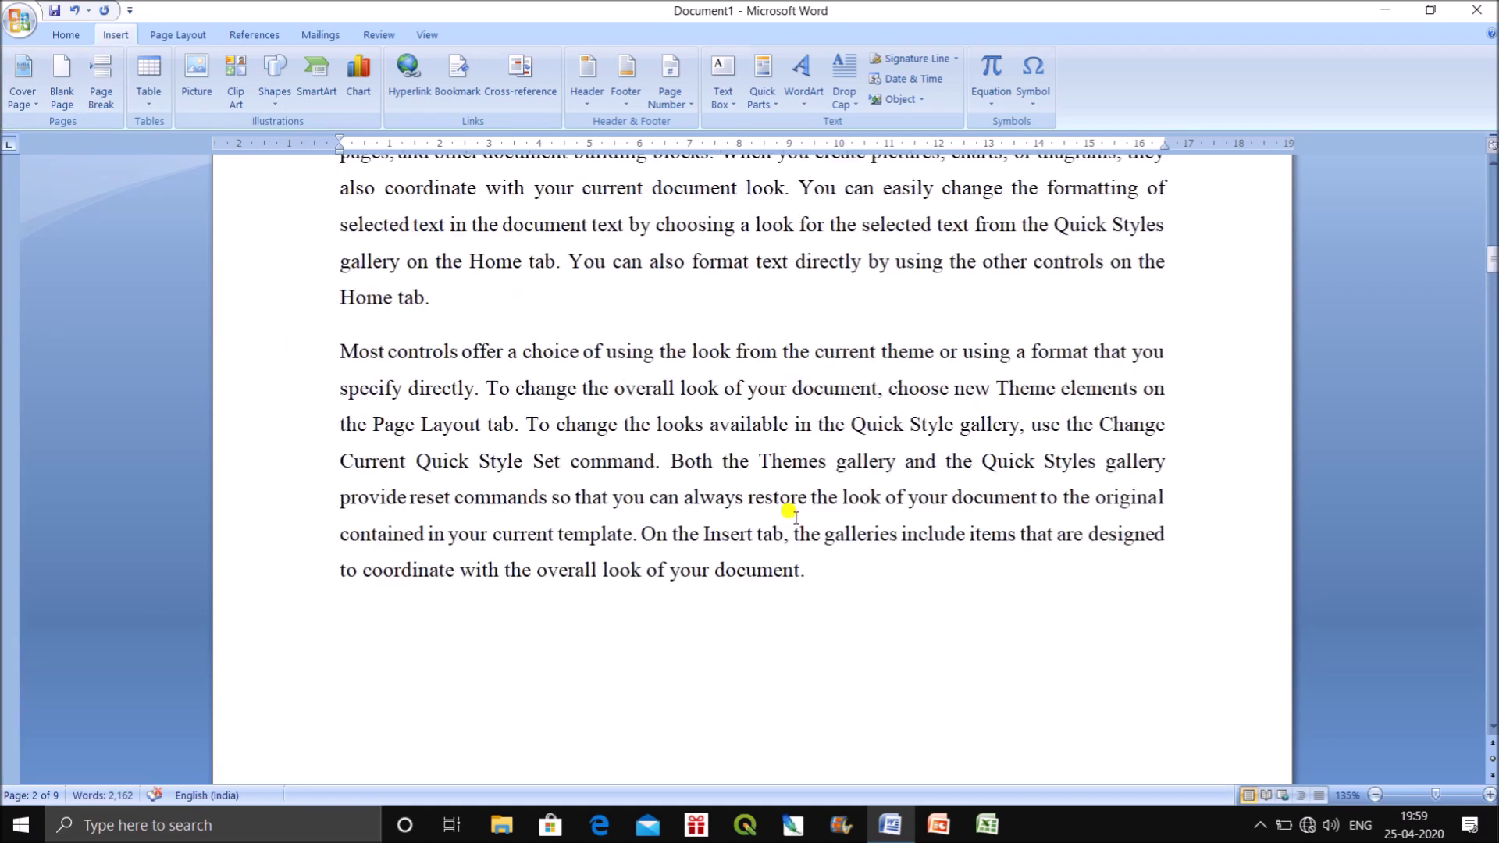
pyautogui.moveTo(819, 648); pyautogui.dragTo(306, 419)
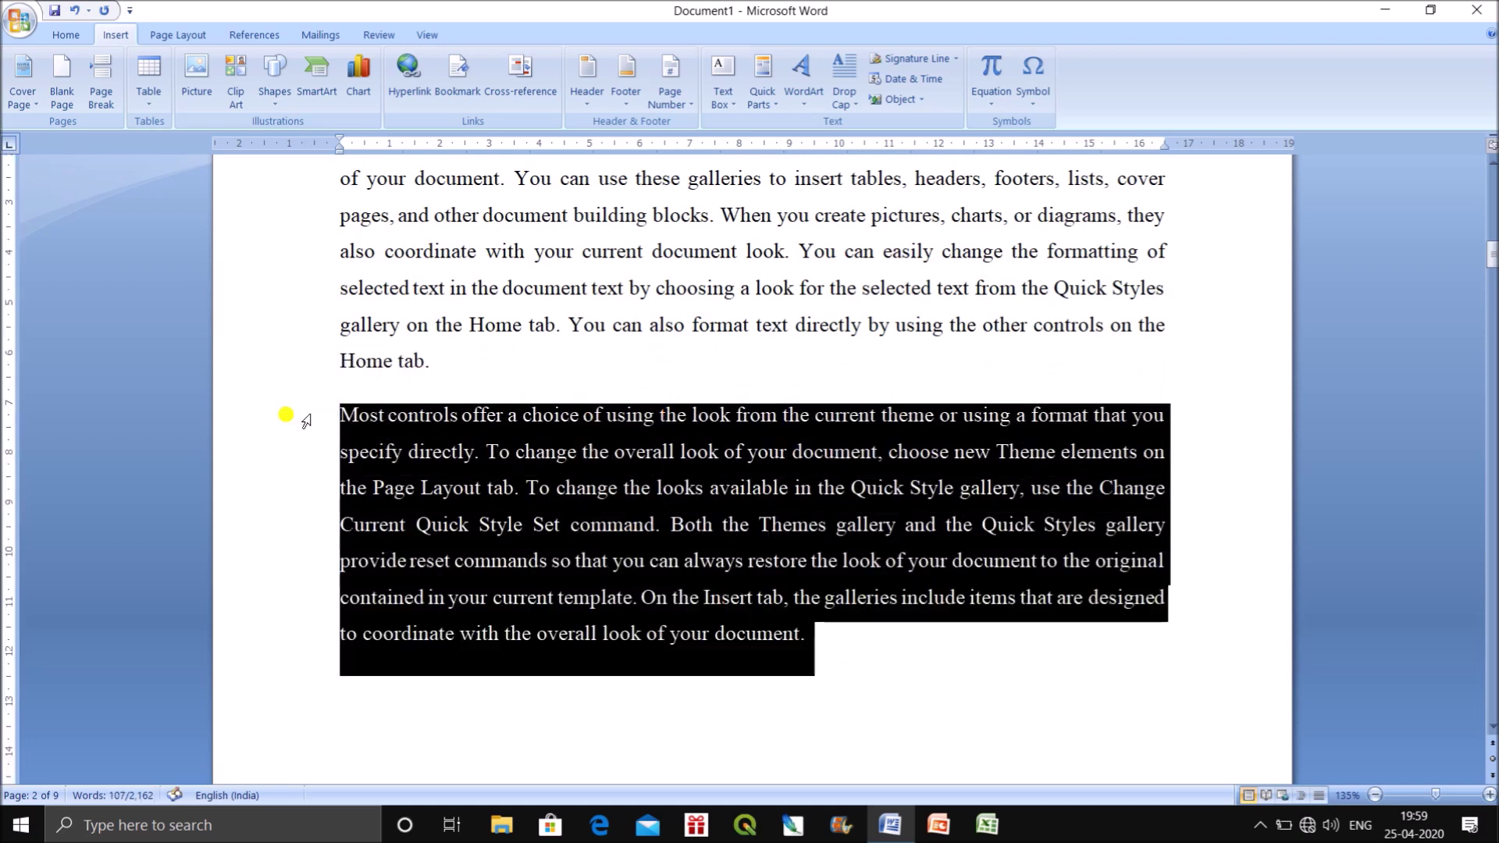
pyautogui.press('Delete')
pyautogui.scroll(-6, 412, 522)
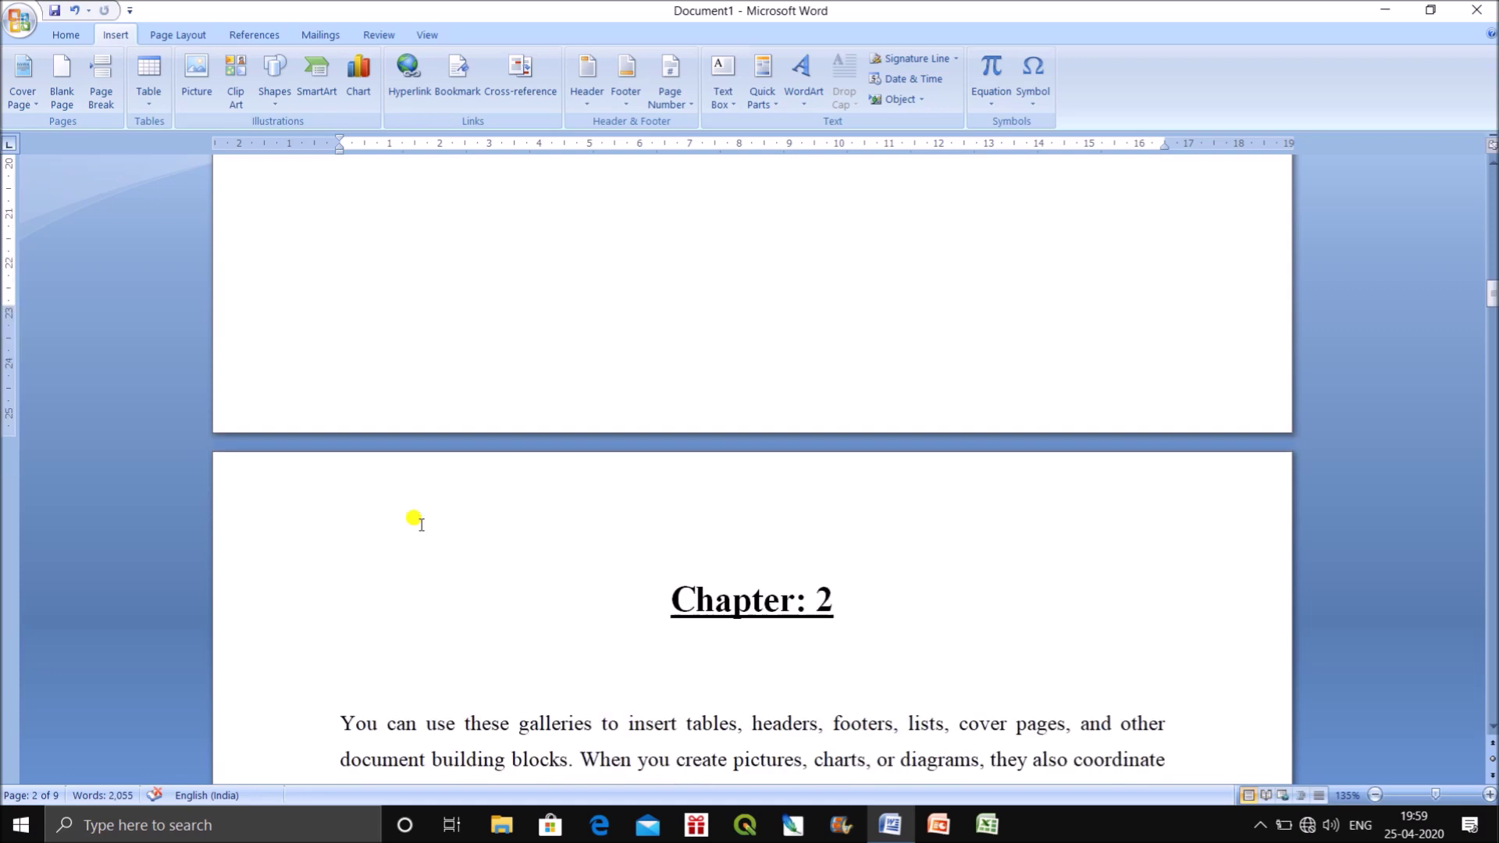
pyautogui.scroll(-15, 796, 569)
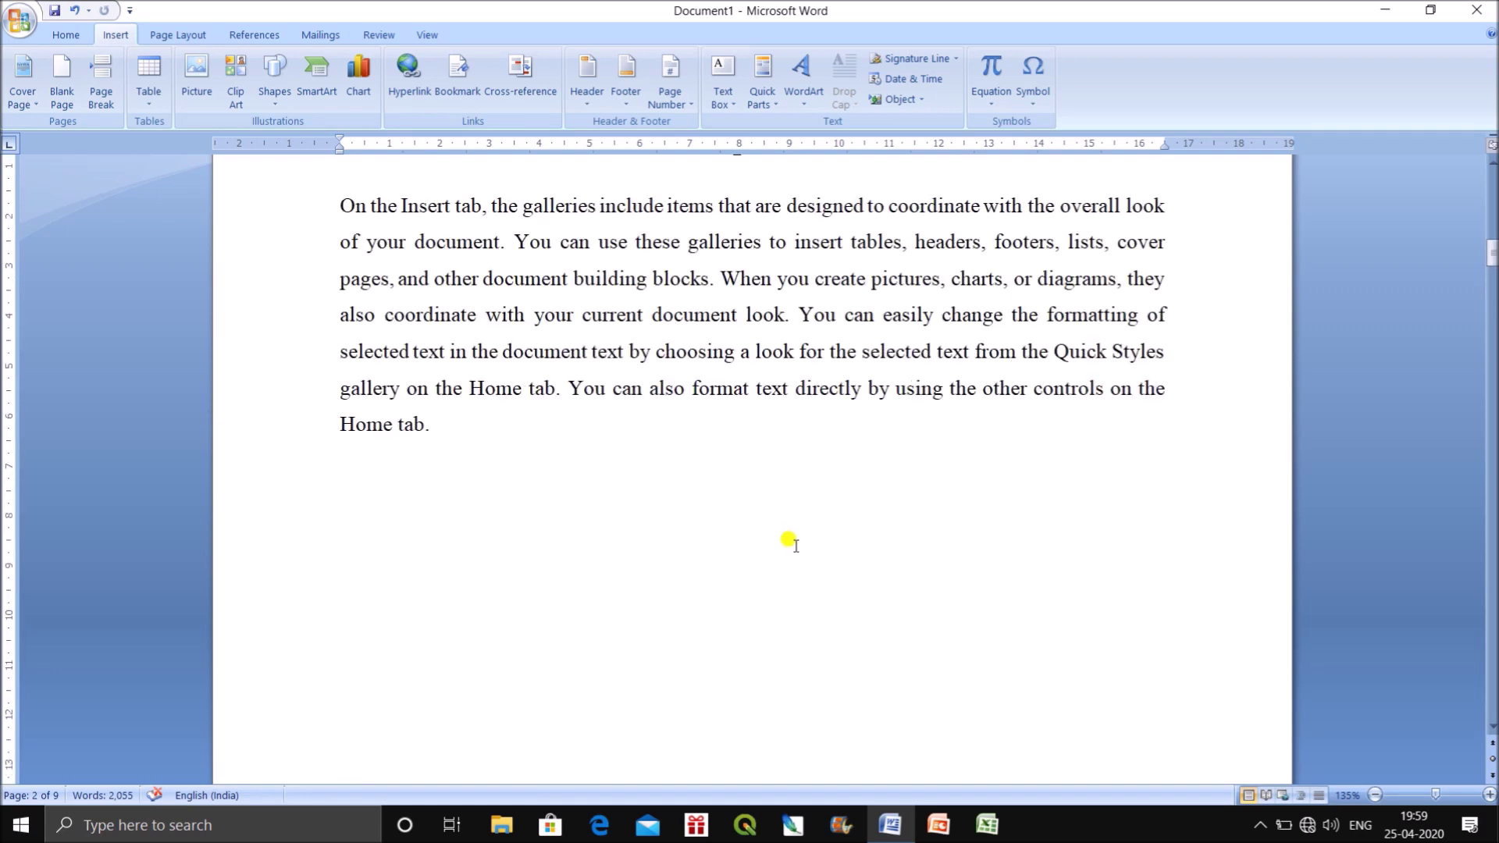
pyautogui.scroll(10, 788, 538)
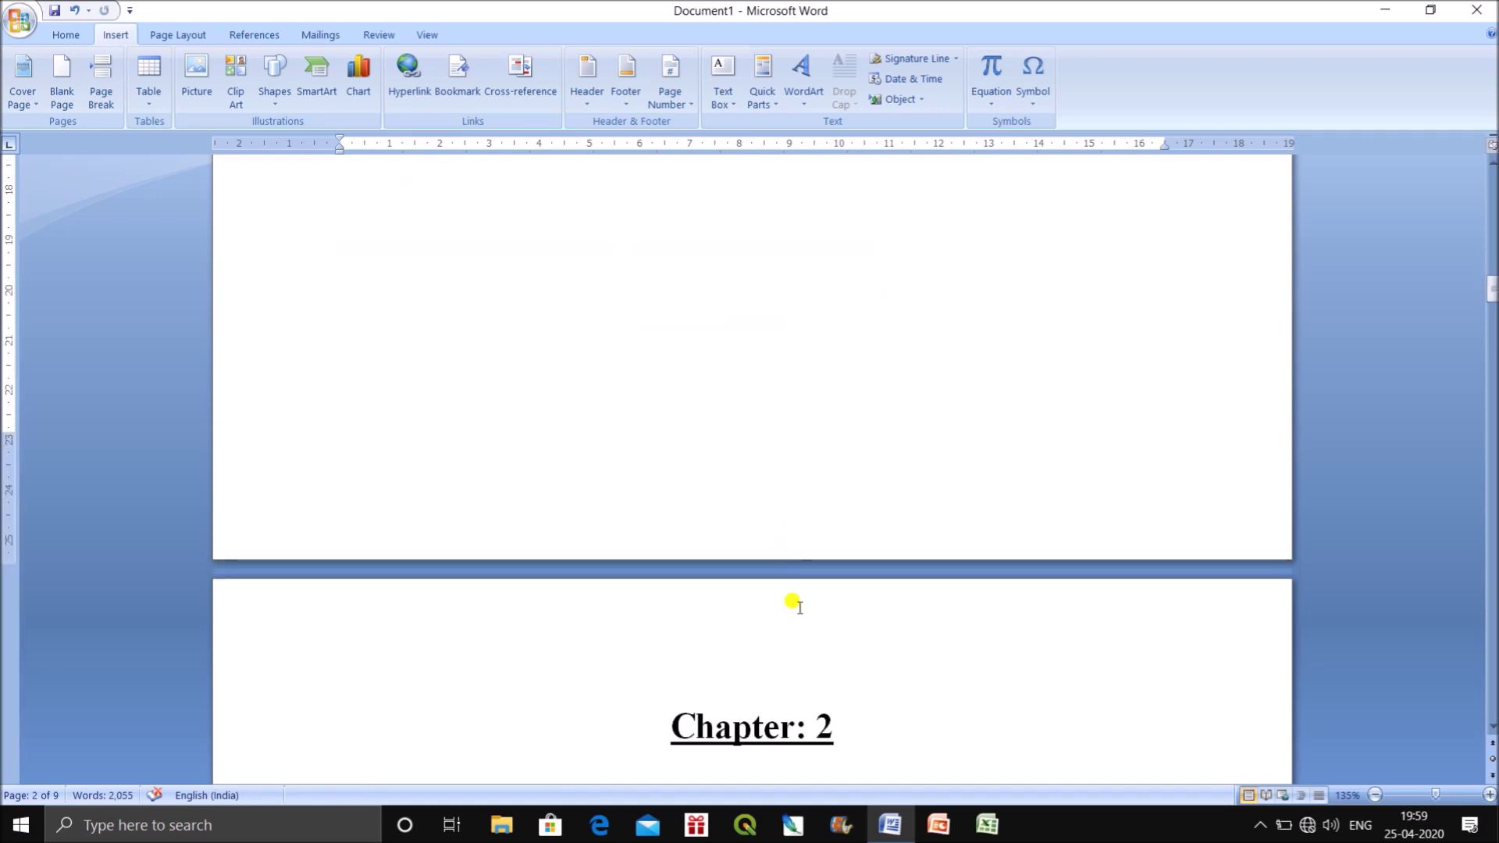
pyautogui.click(819, 637)
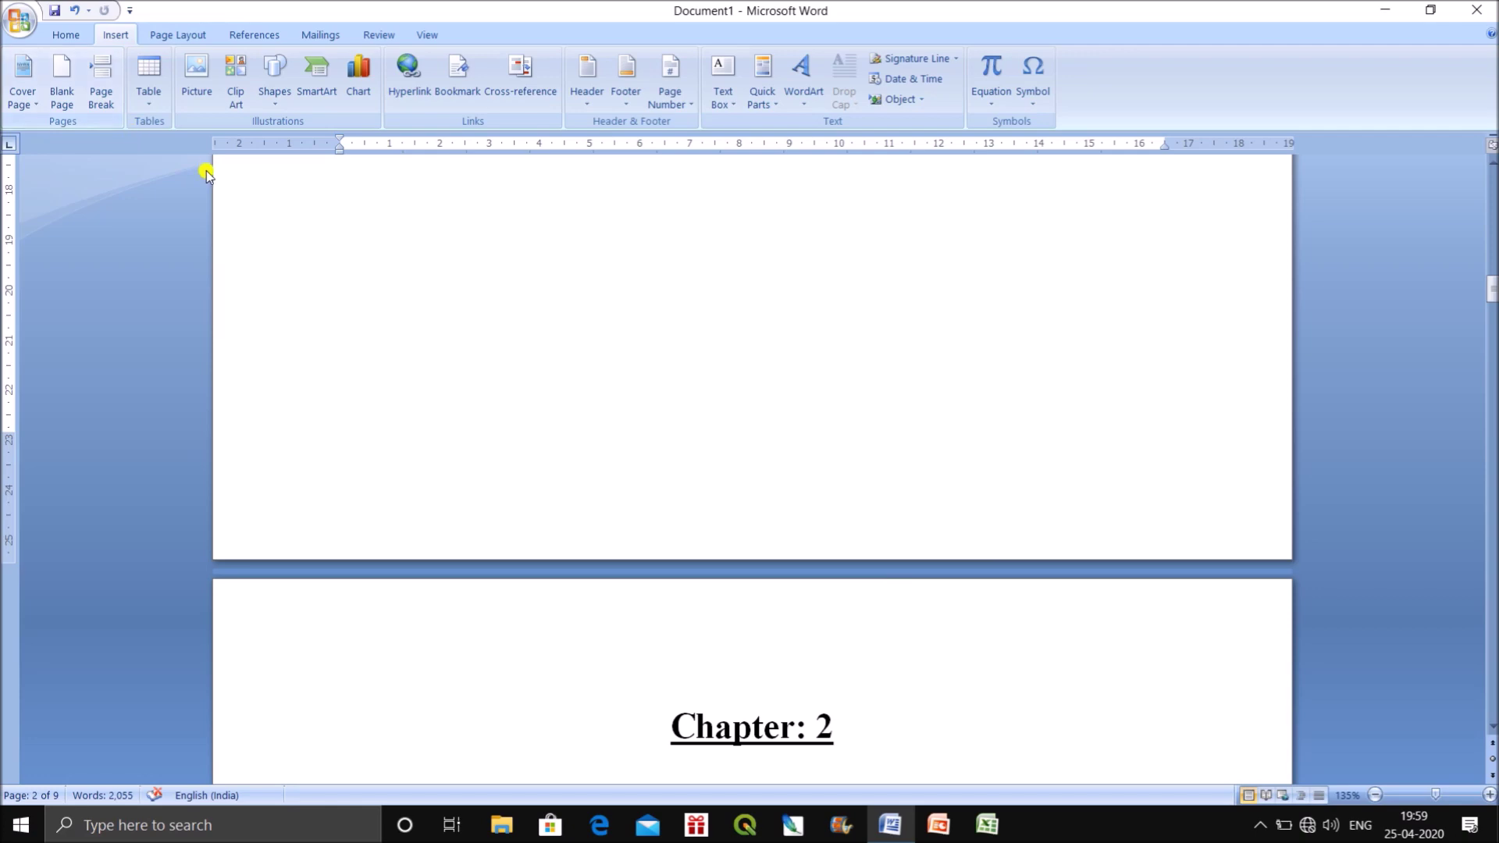
# Scroll to the document's end and delete its last two lines of text.
pyautogui.moveTo(1486, 294); pyautogui.dragTo(1470, 673)
pyautogui.moveTo(1000, 341); pyautogui.dragTo(107, 154)
pyautogui.press('Delete')
# Add an empty paragraph after 'original contained in' and start a new blank page.
pyautogui.click(1197, 221)
pyautogui.press('Return')
pyautogui.hotkey('ctrl', 'Return')
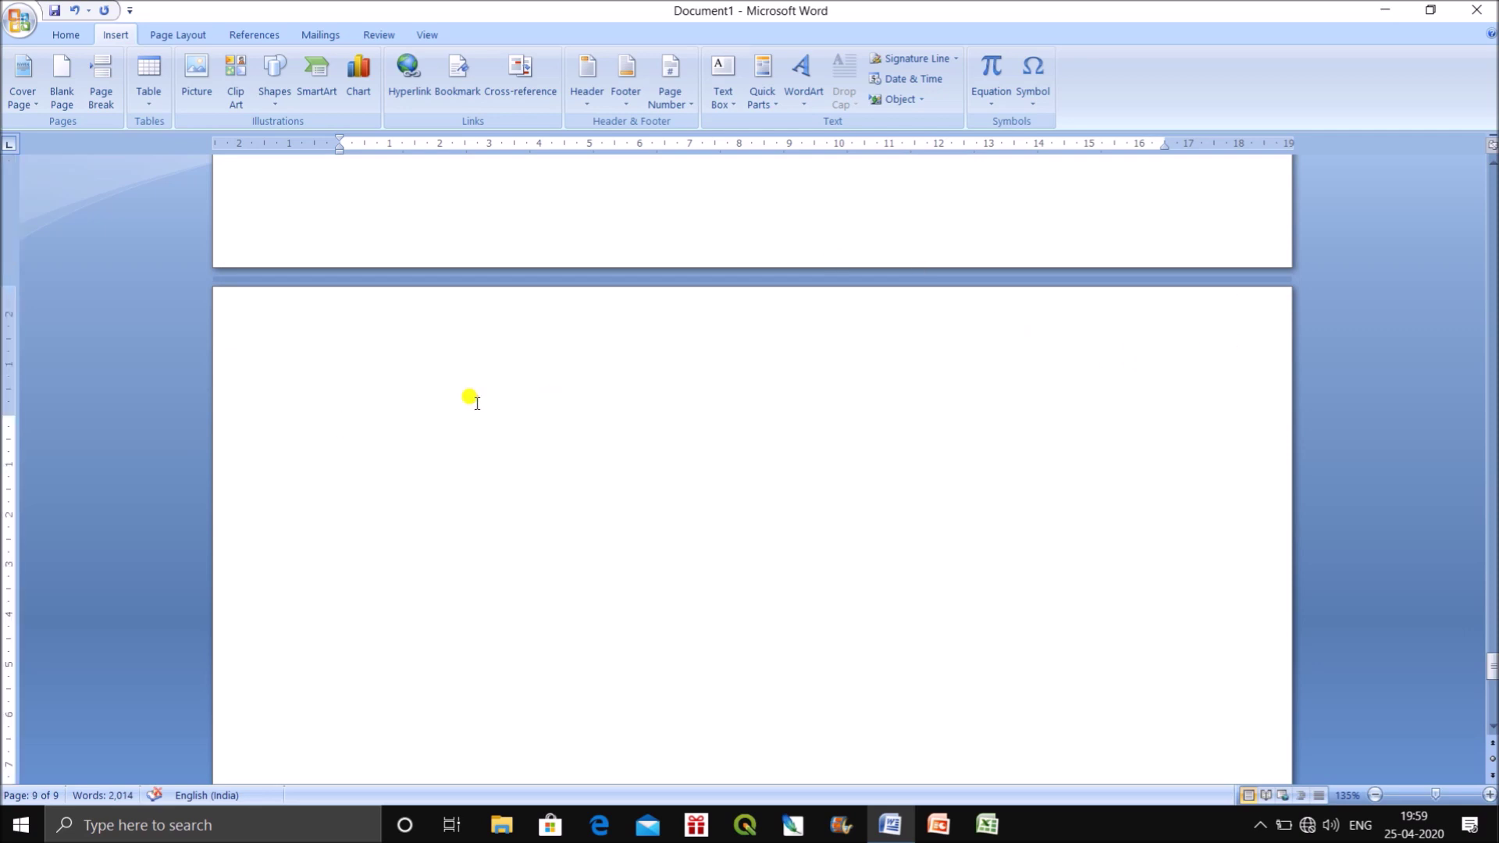
pyautogui.scroll(-2, 473, 402)
pyautogui.scroll(1, 472, 402)
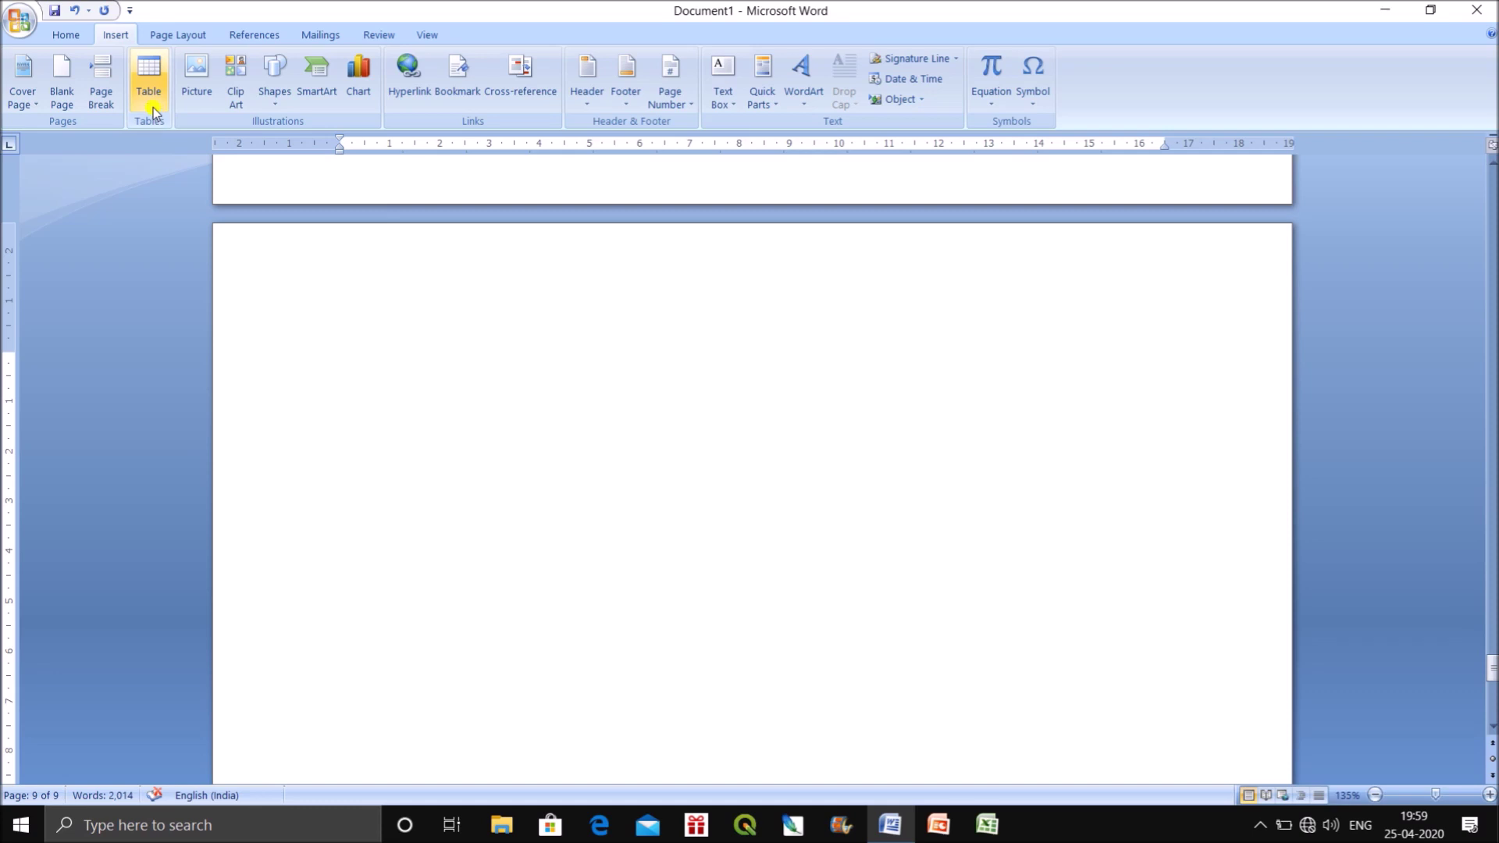
# Insert an empty 5-column by 4-row table on the blank ninth page.
pyautogui.click(148, 82)
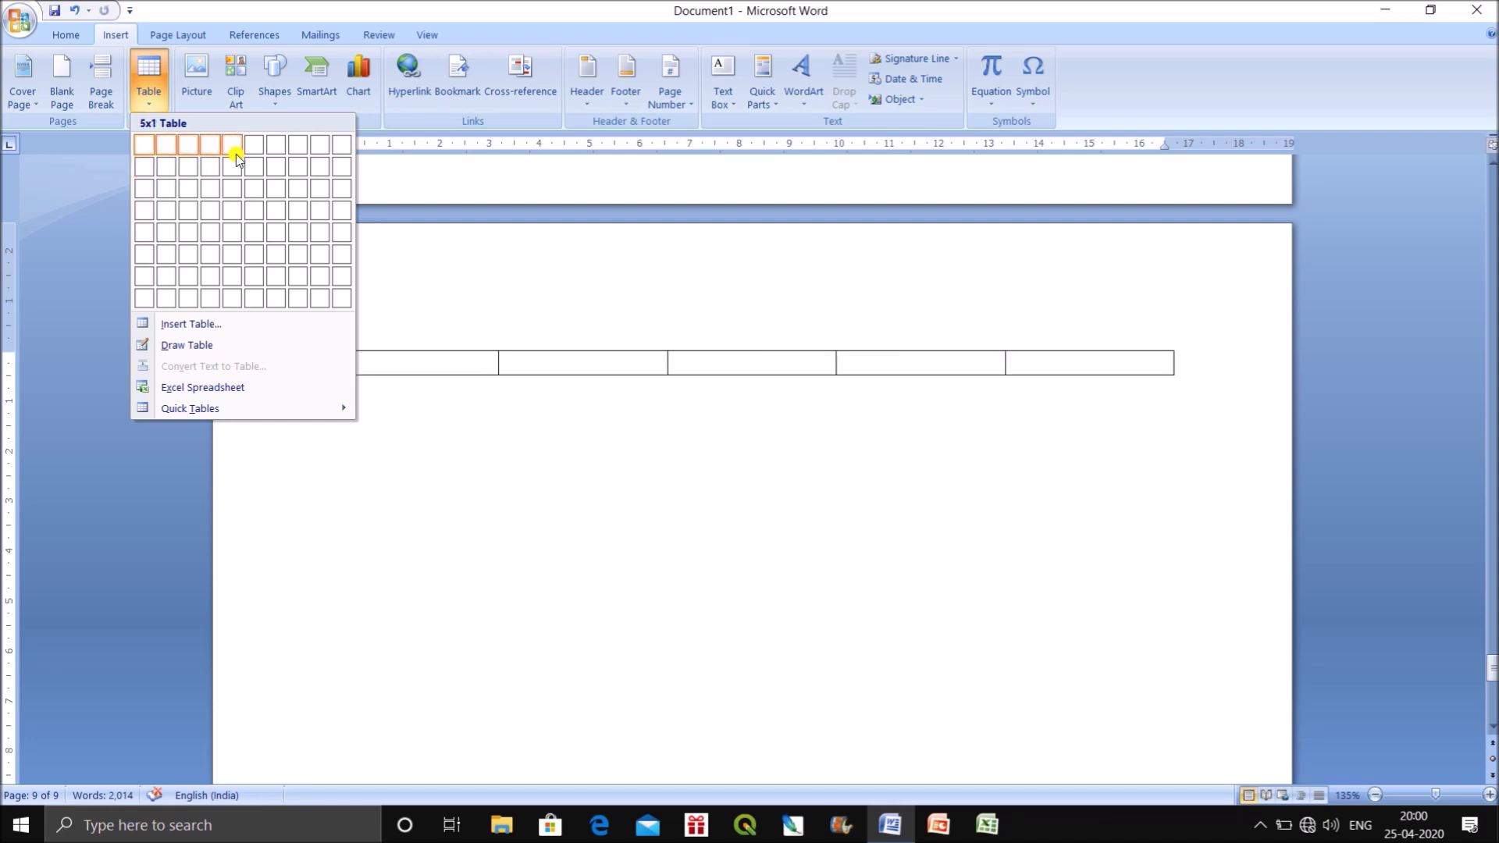
pyautogui.click(232, 213)
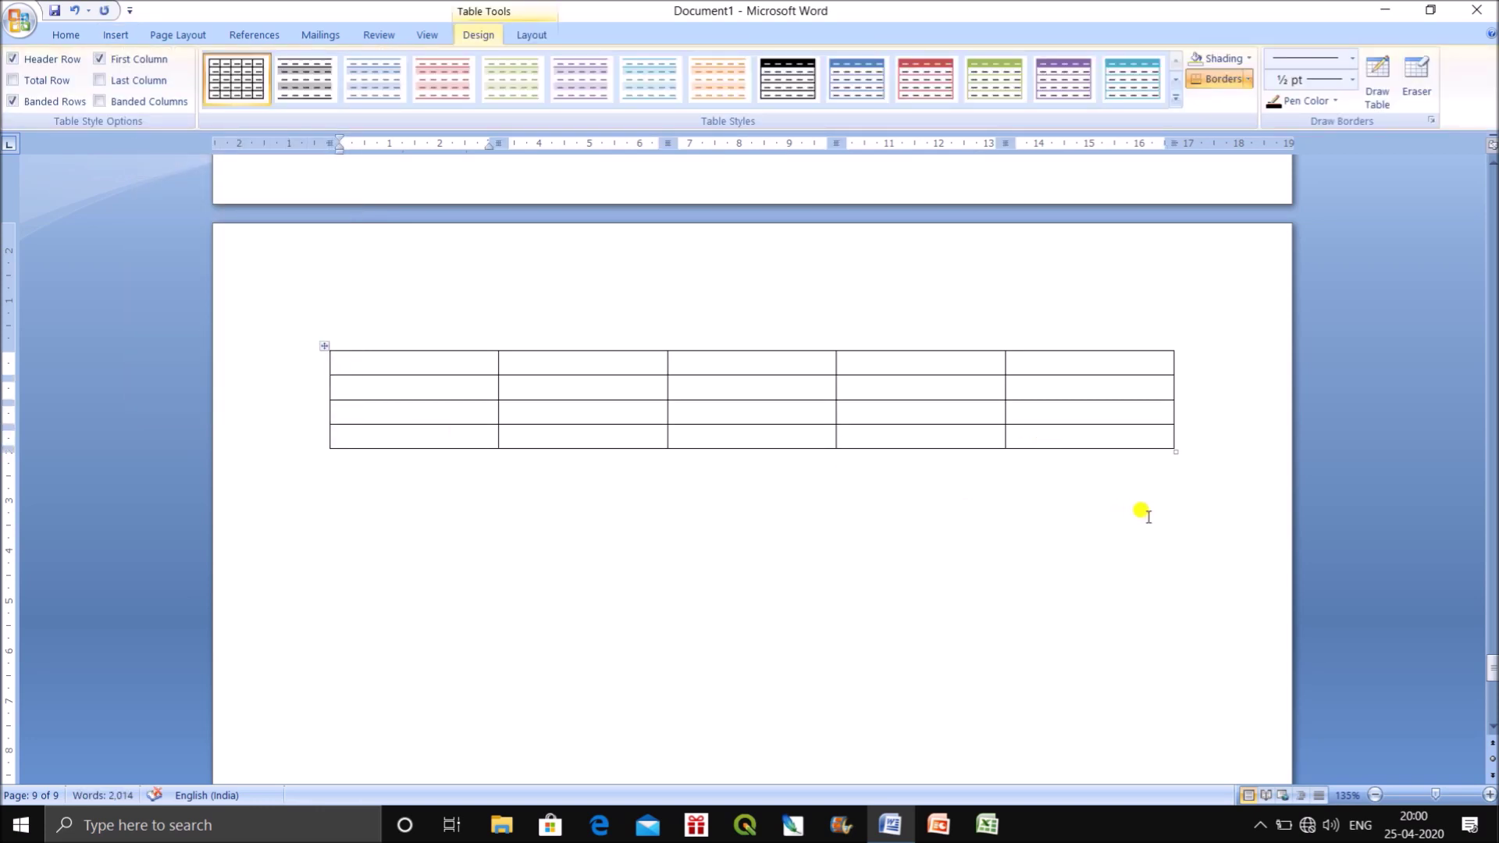
pyautogui.click(337, 504)
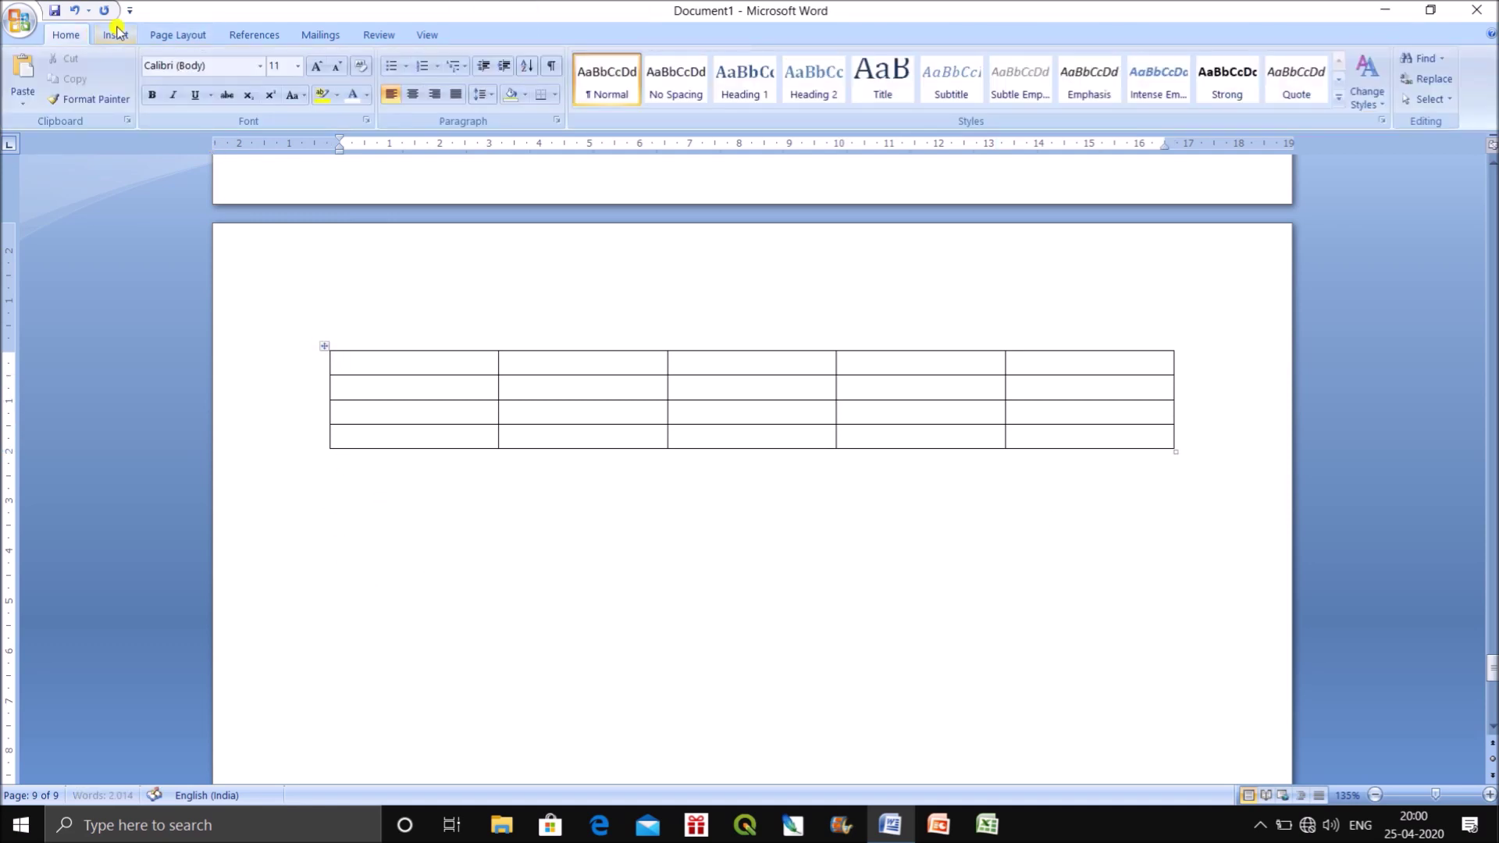
pyautogui.click(115, 34)
pyautogui.click(148, 78)
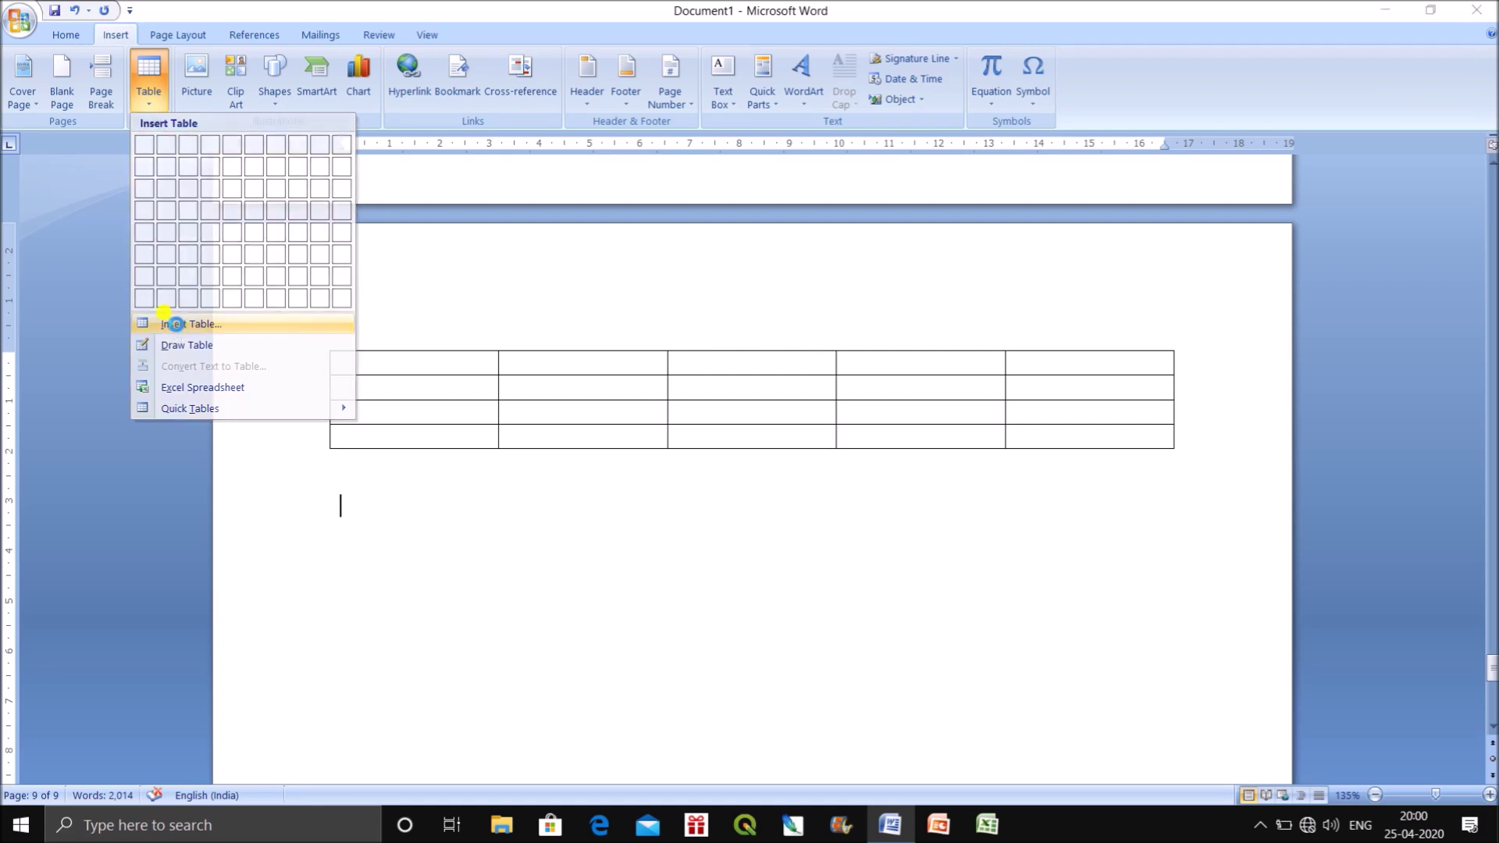
# Create a second 5-column, 5-row table below the first using the Insert Table dialog.
pyautogui.click(178, 324)
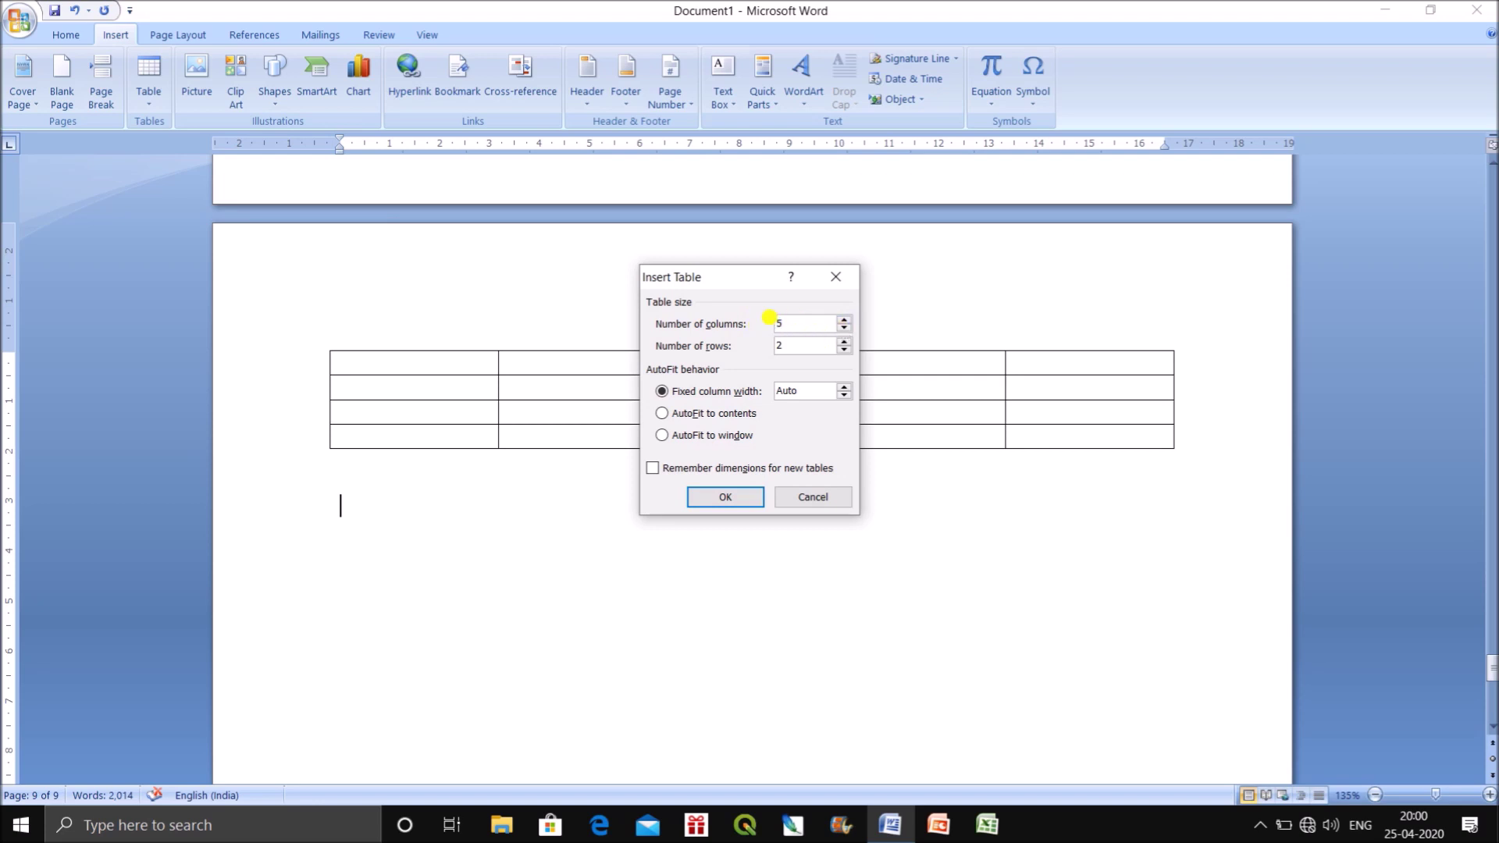
pyautogui.moveTo(801, 344); pyautogui.dragTo(773, 345)
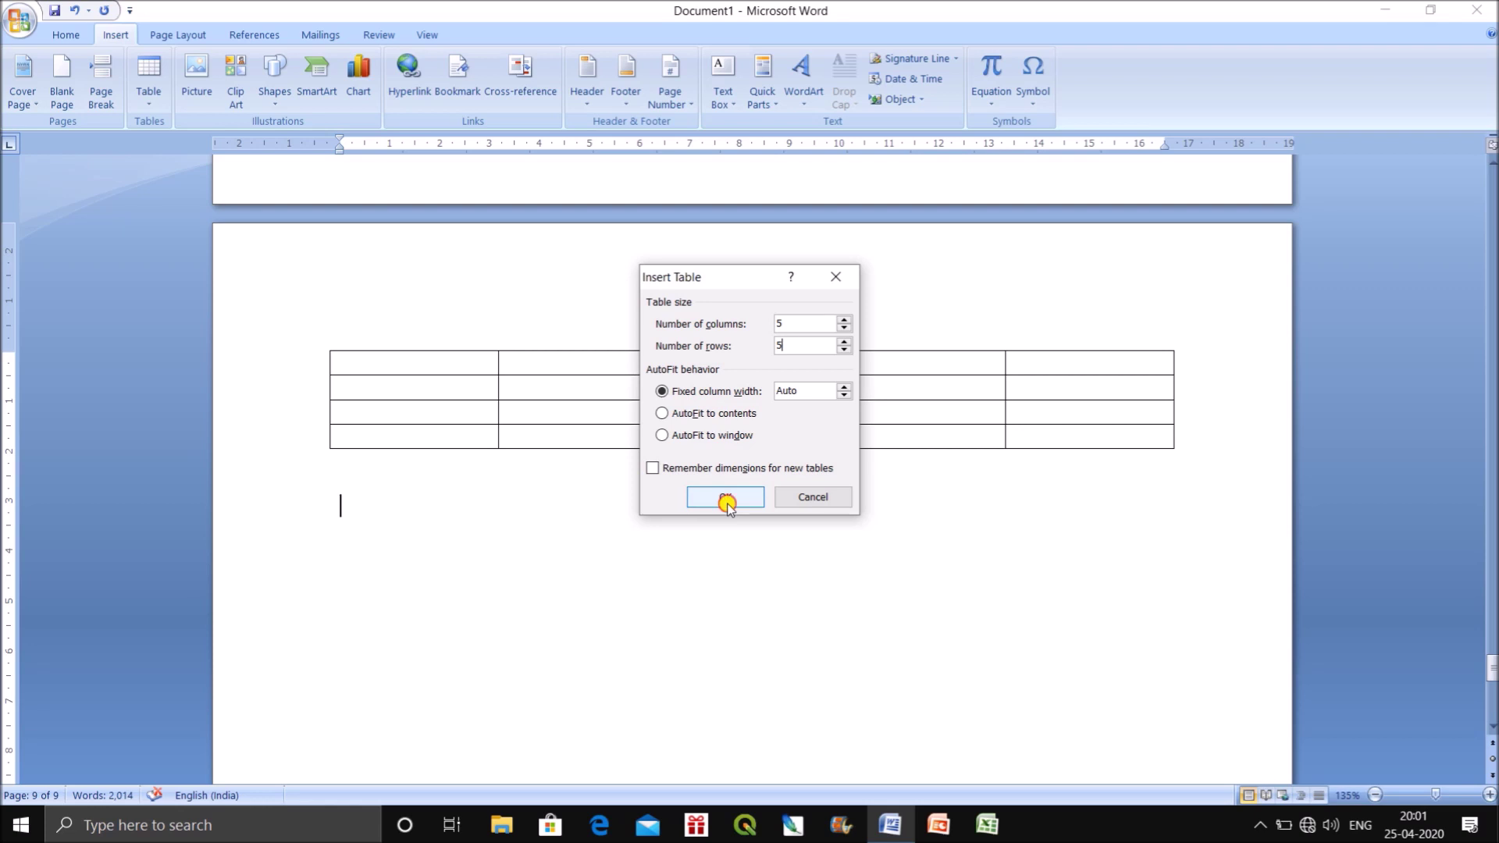
pyautogui.click(725, 500)
pyautogui.click(431, 652)
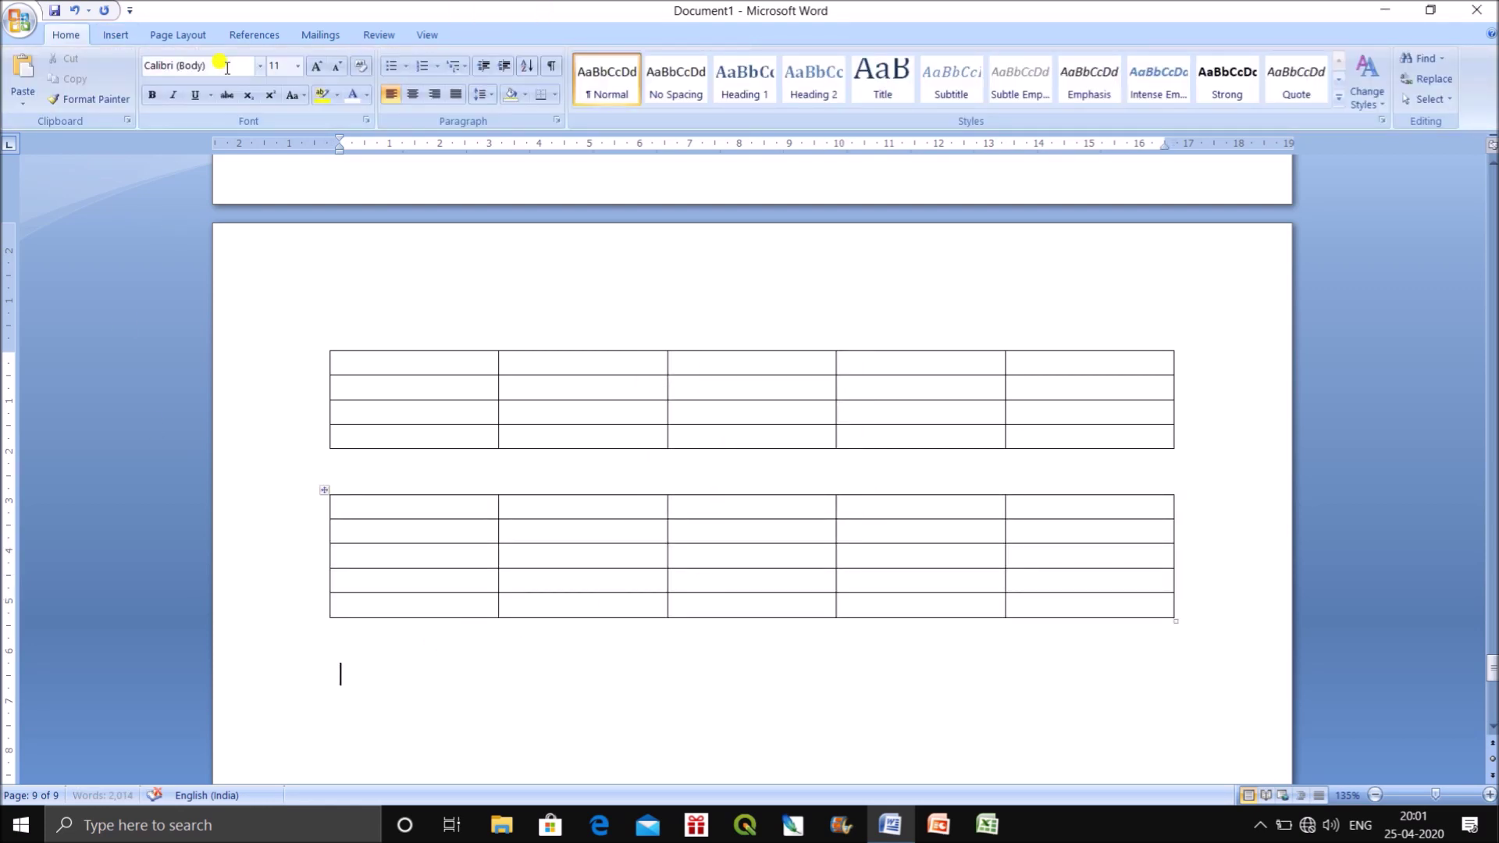
pyautogui.click(177, 38)
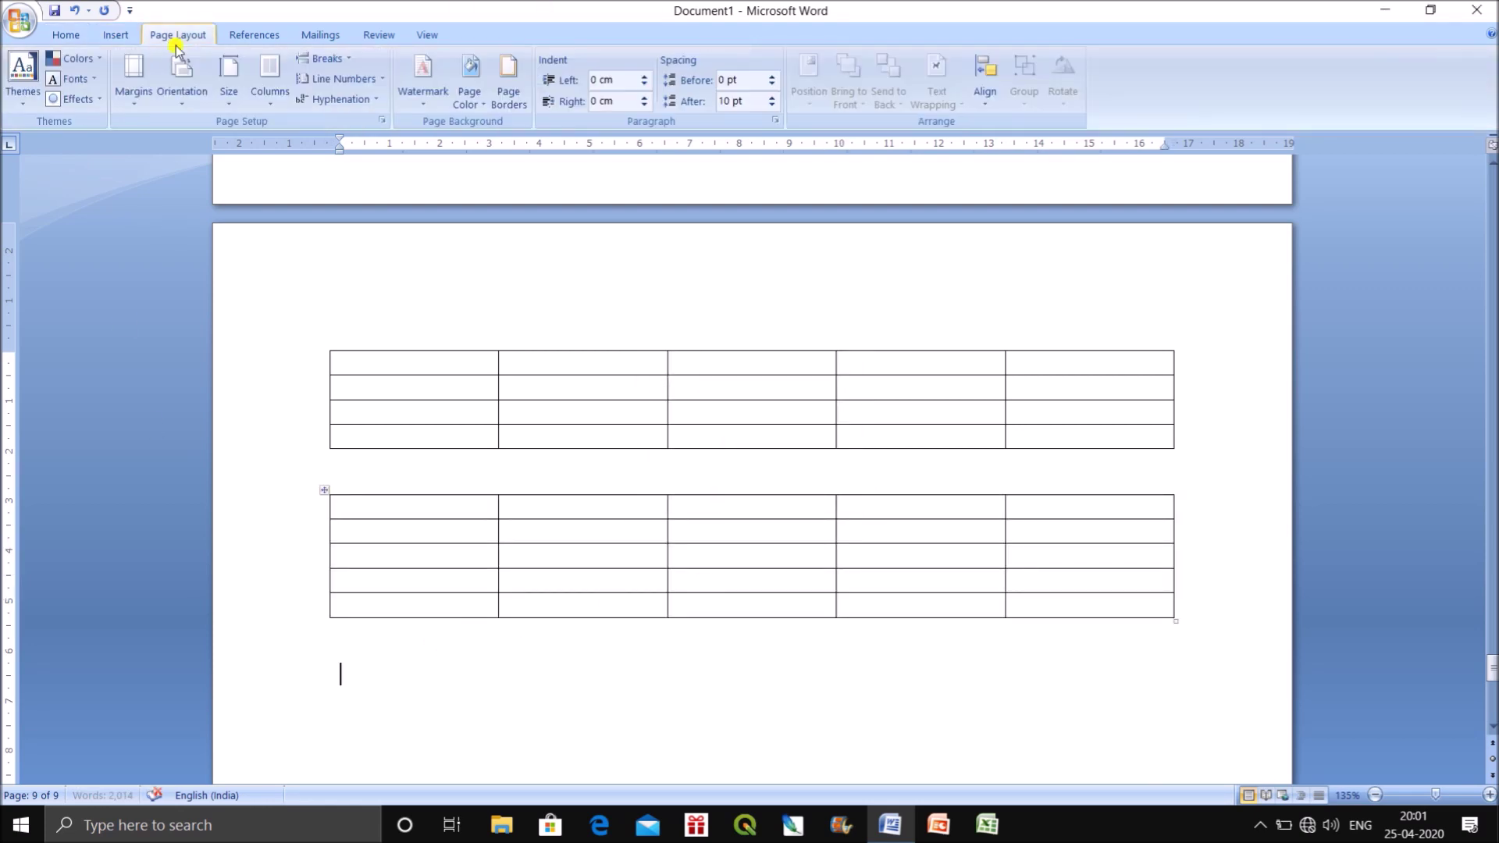
# Insert a third 5x5 table with a fixed 3 cm column width below the second.
pyautogui.click(115, 35)
pyautogui.click(146, 86)
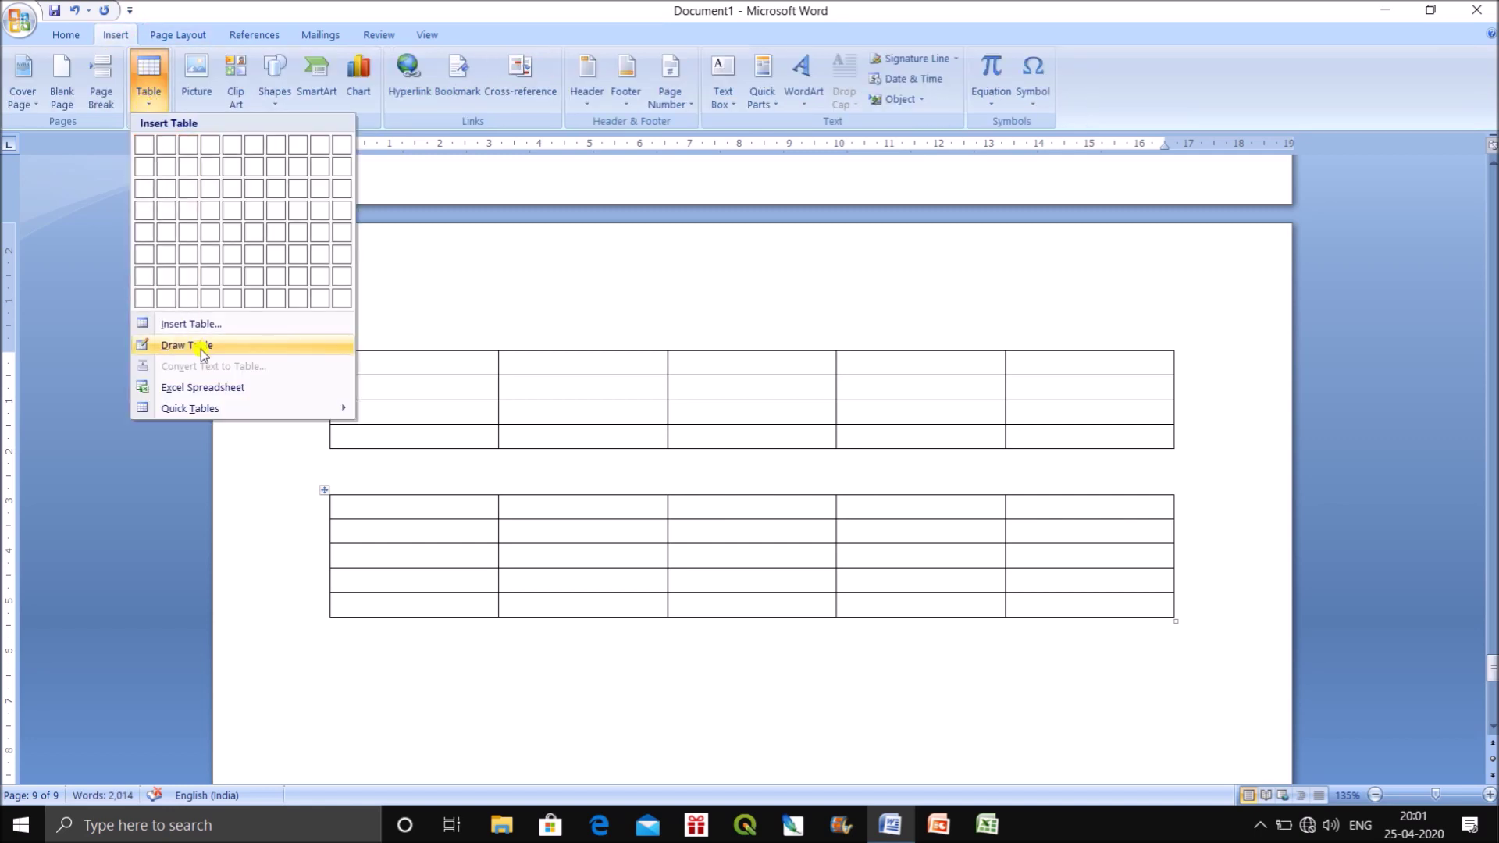
pyautogui.click(194, 324)
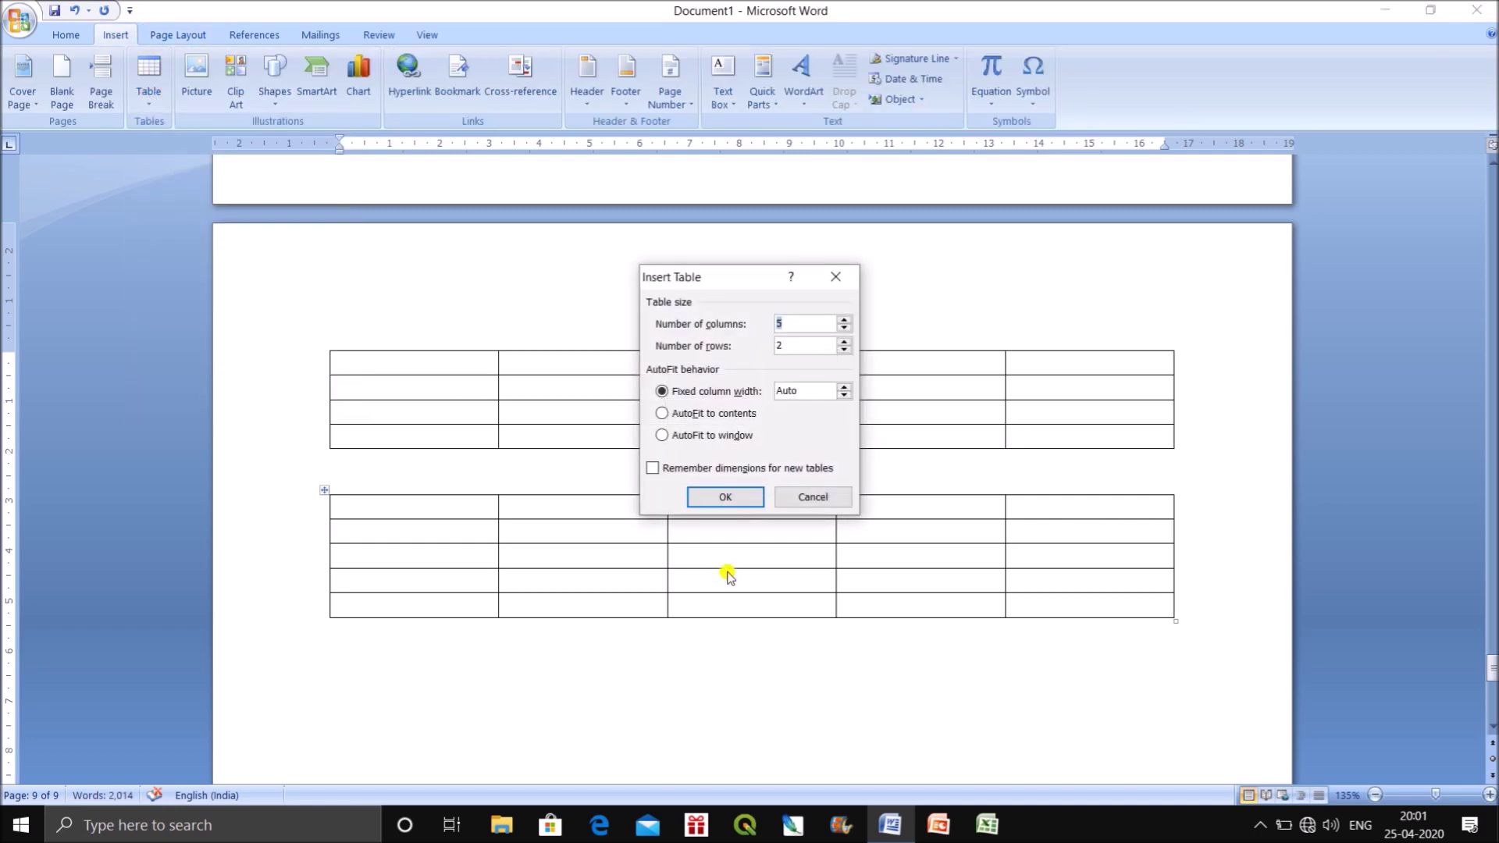
pyautogui.click(844, 387)
pyautogui.write('3')
pyautogui.click(725, 496)
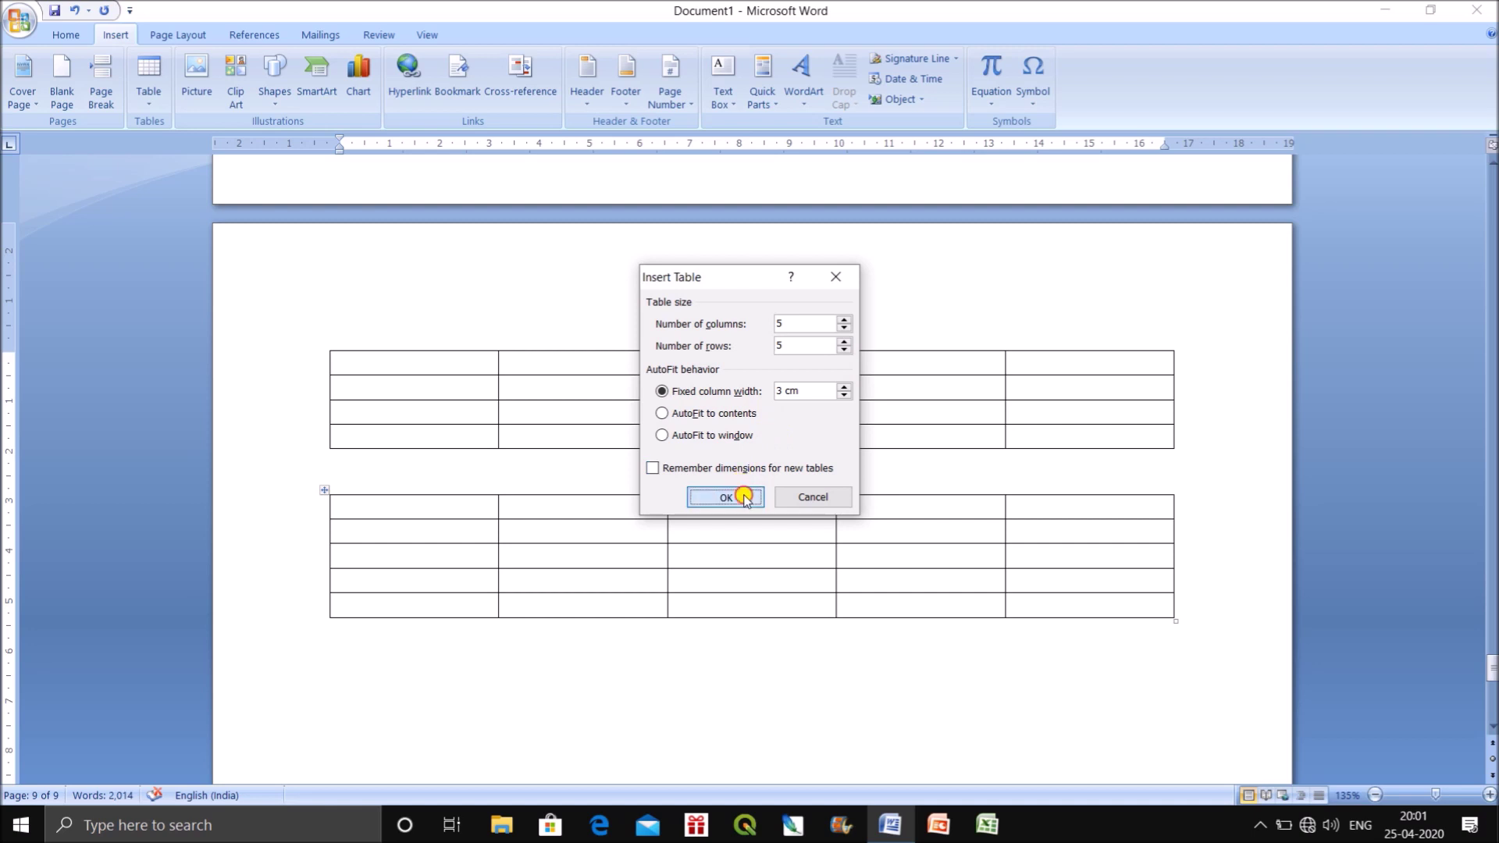
pyautogui.scroll(-4, 1093, 593)
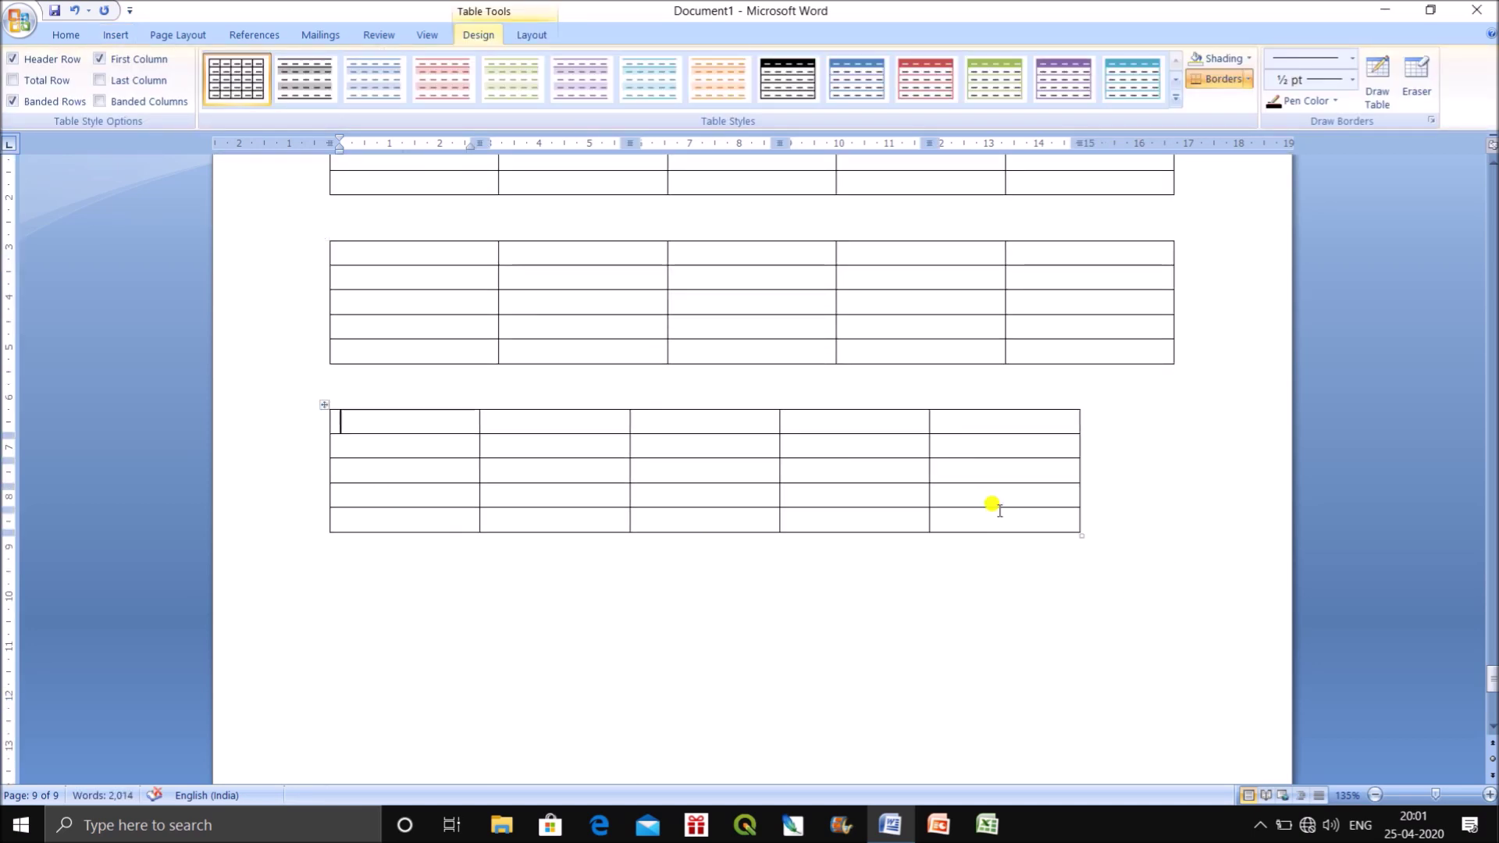
pyautogui.click(355, 581)
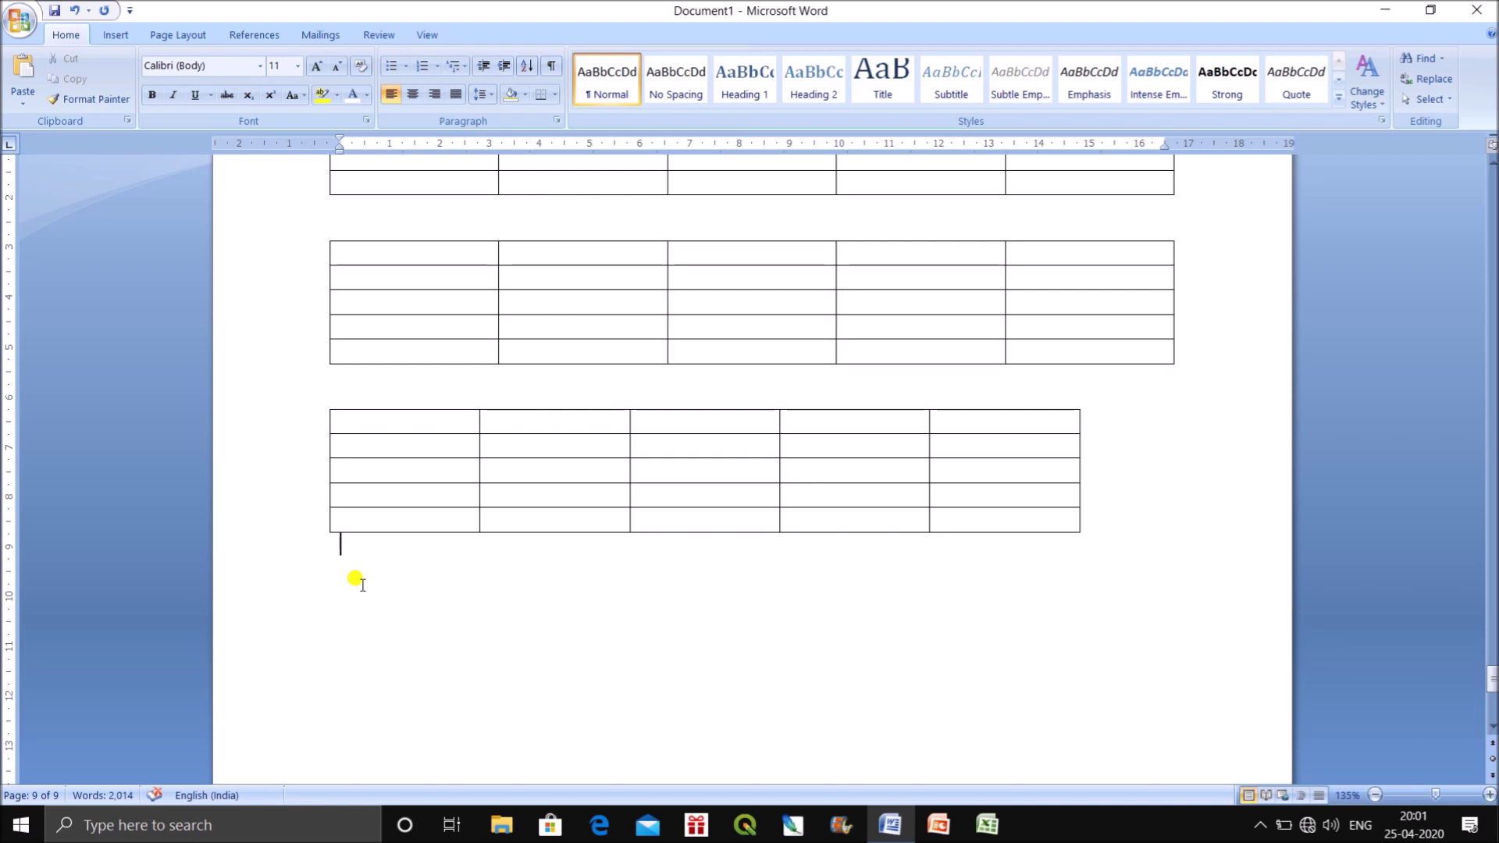
# Insert a fourth table of 5 columns and 5 rows with AutoFit to contents.
pyautogui.click(115, 34)
pyautogui.click(150, 86)
pyautogui.click(197, 326)
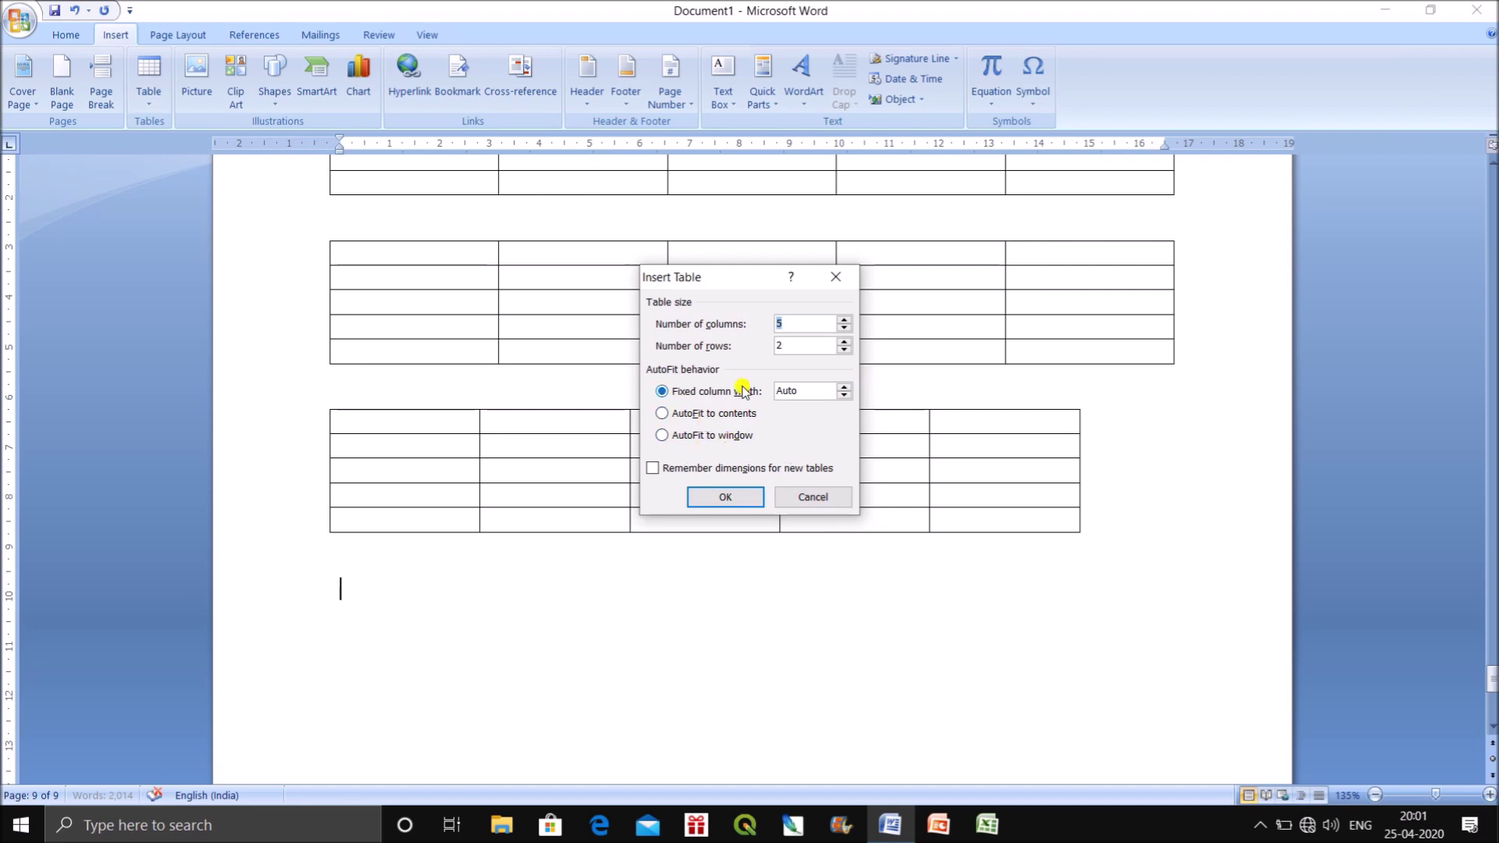
pyautogui.moveTo(791, 343); pyautogui.dragTo(763, 353)
pyautogui.click(726, 418)
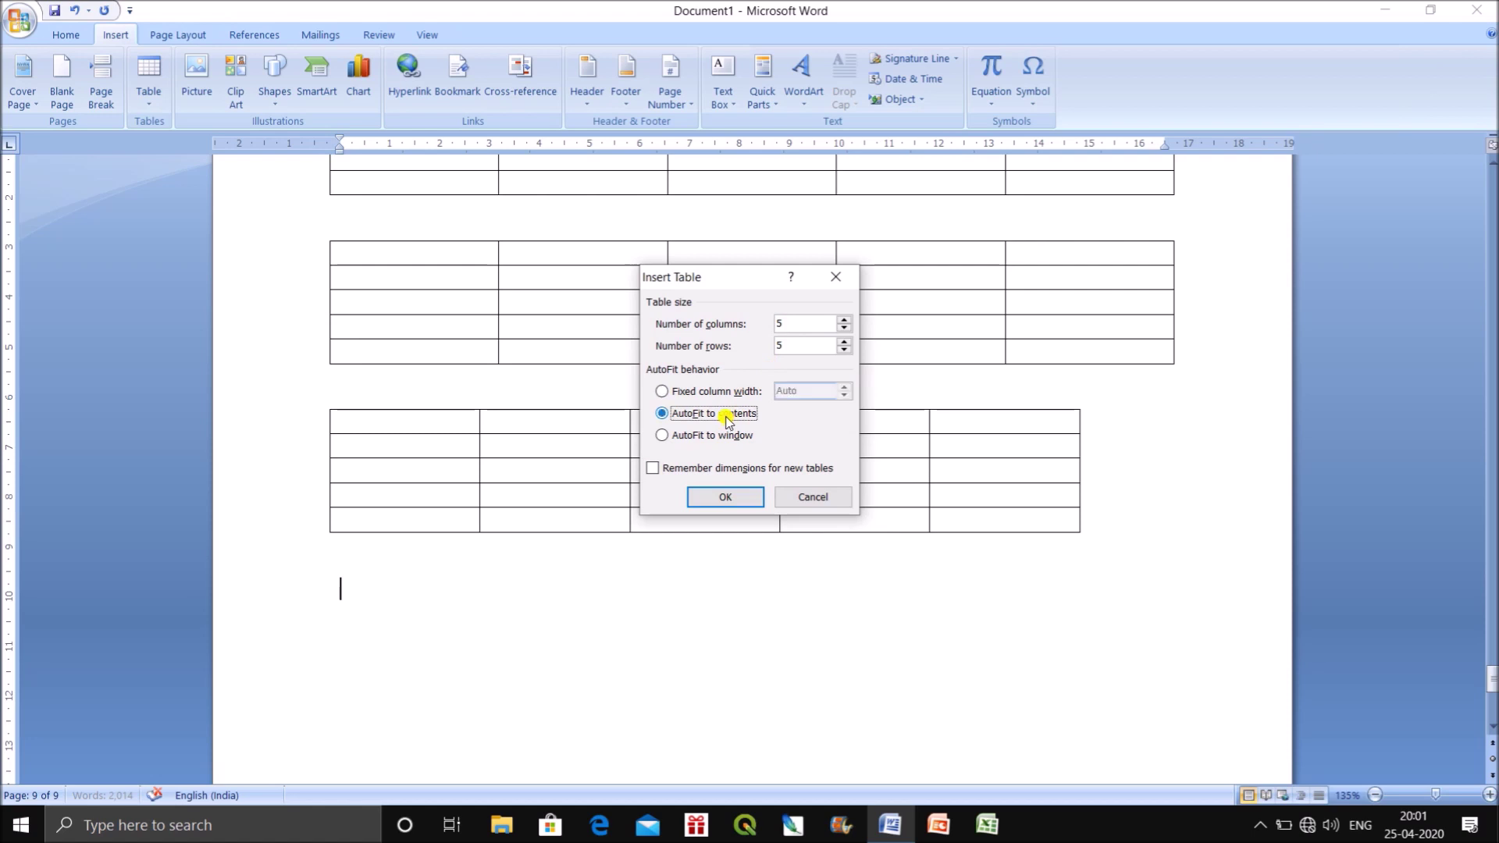
pyautogui.click(733, 503)
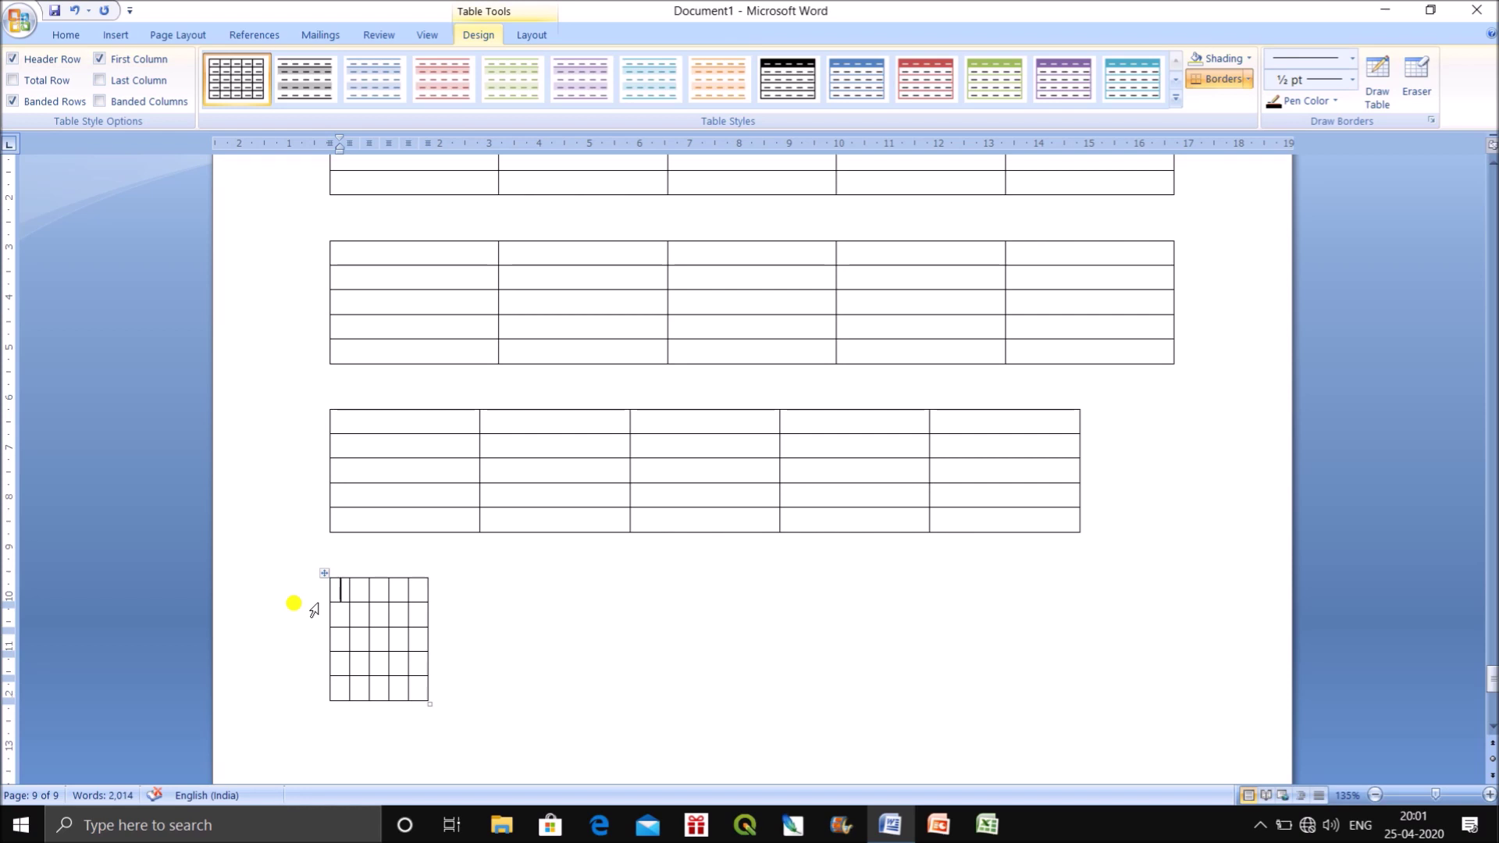
# Type 'Sl' and 'Name of the Candidate' in the first two header cells.
pyautogui.write('Sl')
pyautogui.press('Tab')
pyautogui.write('Name of hte')
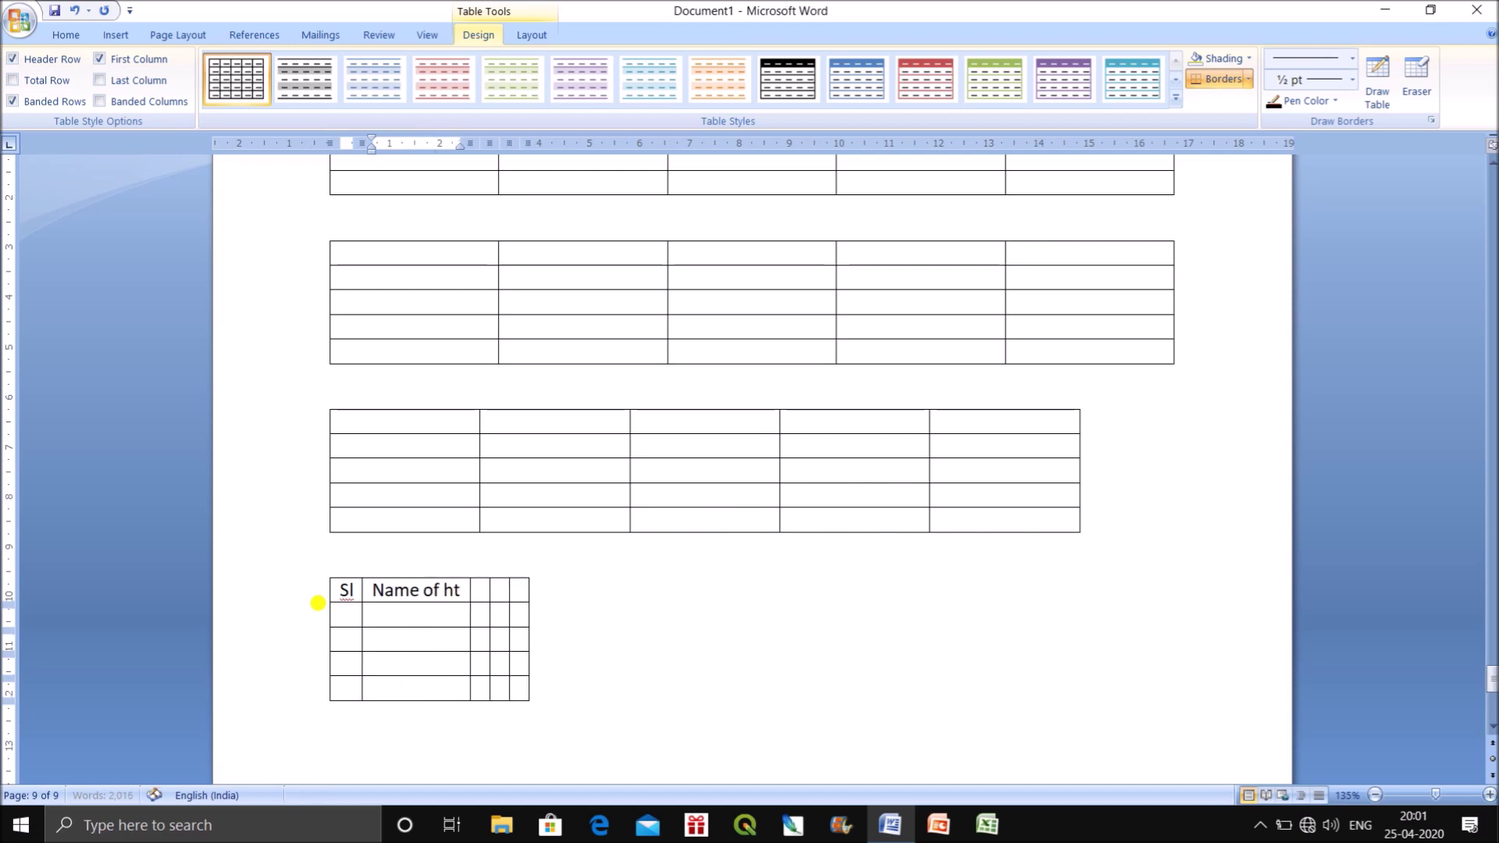
pyautogui.press('BackSpace')
pyautogui.press('BackSpace')
pyautogui.press('BackSpace')
pyautogui.write('teh')
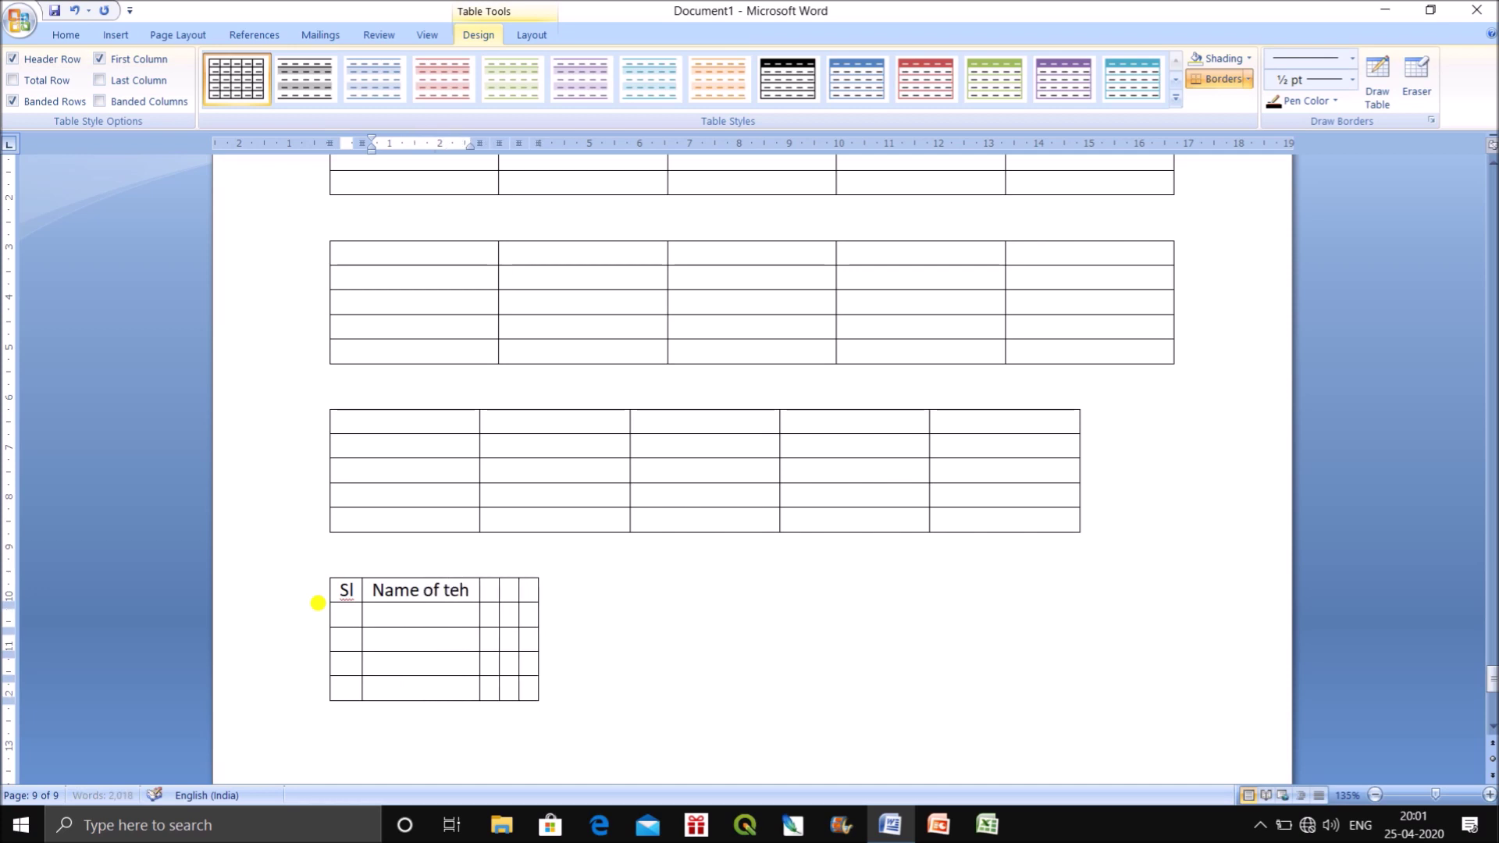
pyautogui.press('BackSpace')
pyautogui.press('BackSpace')
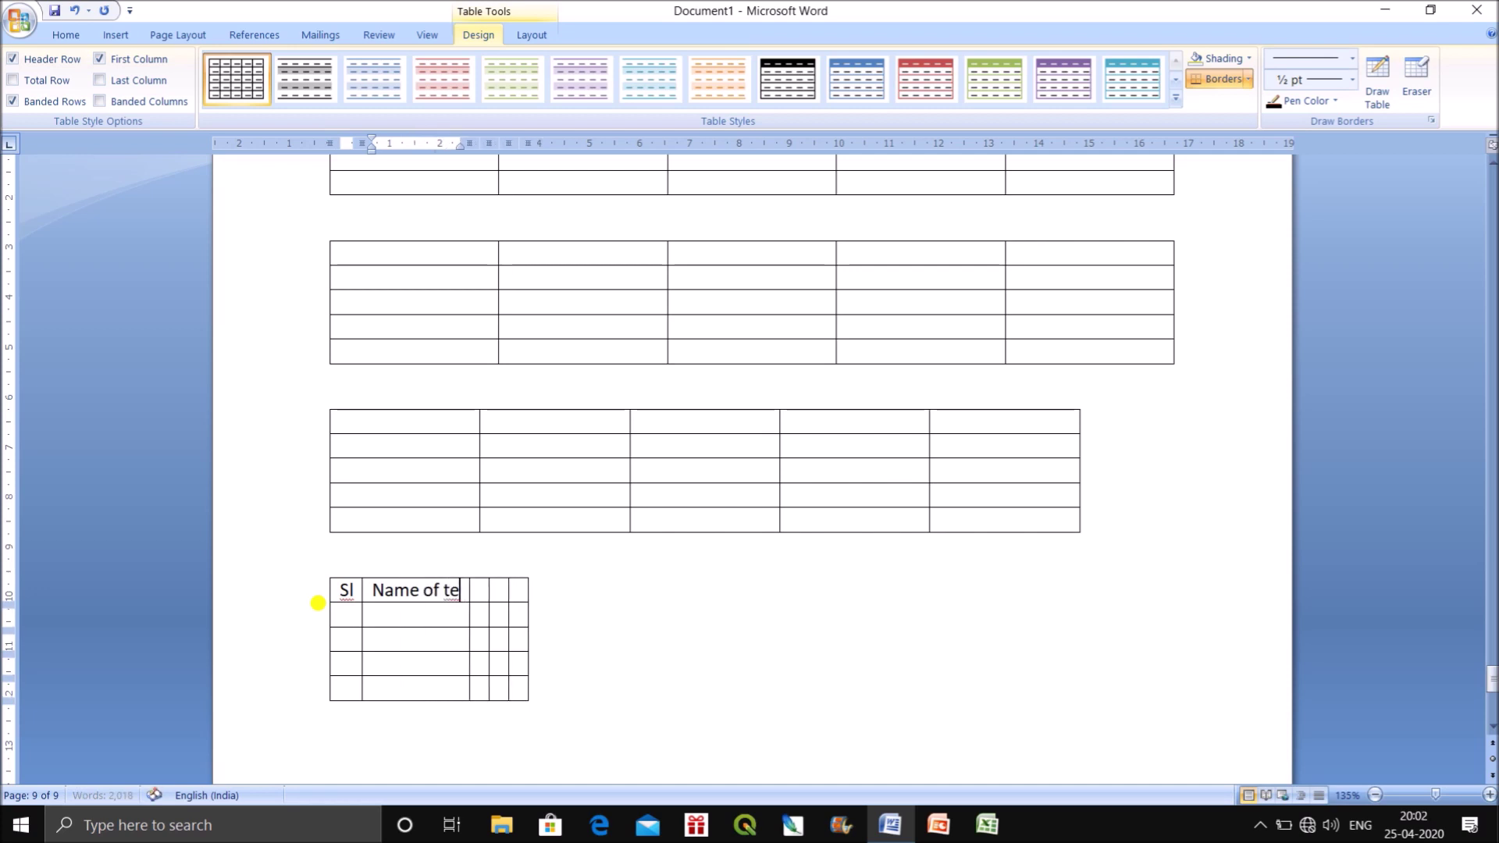
pyautogui.write('he Candidate')
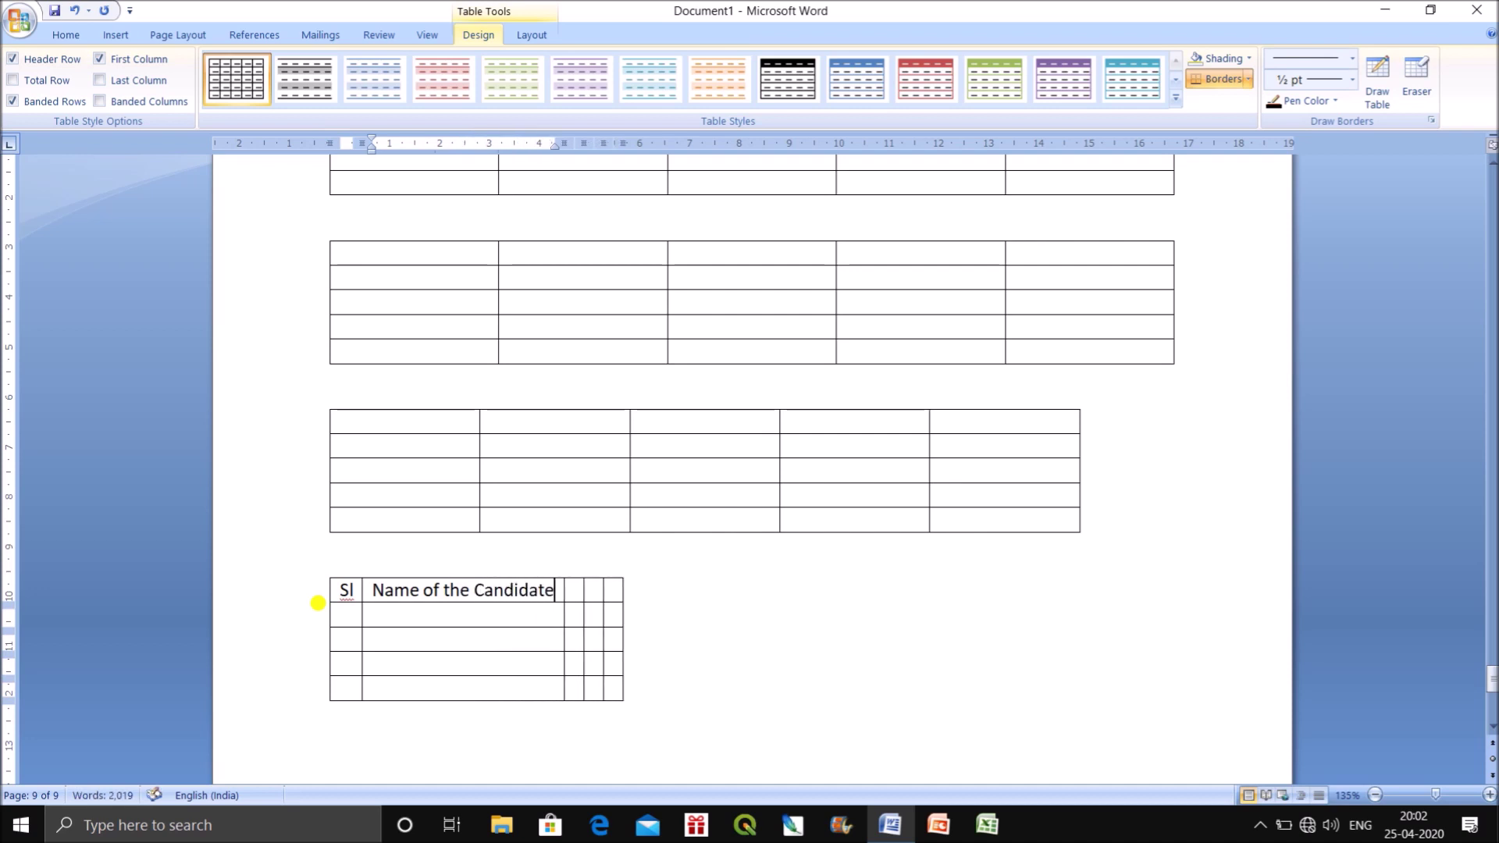
pyautogui.press('Tab')
# Fill the remaining header cells with History, Geography and Total Marks.
pyautogui.write('Hs')
pyautogui.press('BackSpace')
pyautogui.write('istory')
pyautogui.press('Tab')
pyautogui.write('Geography')
pyautogui.press('Tab')
pyautogui.write('Total Marks')
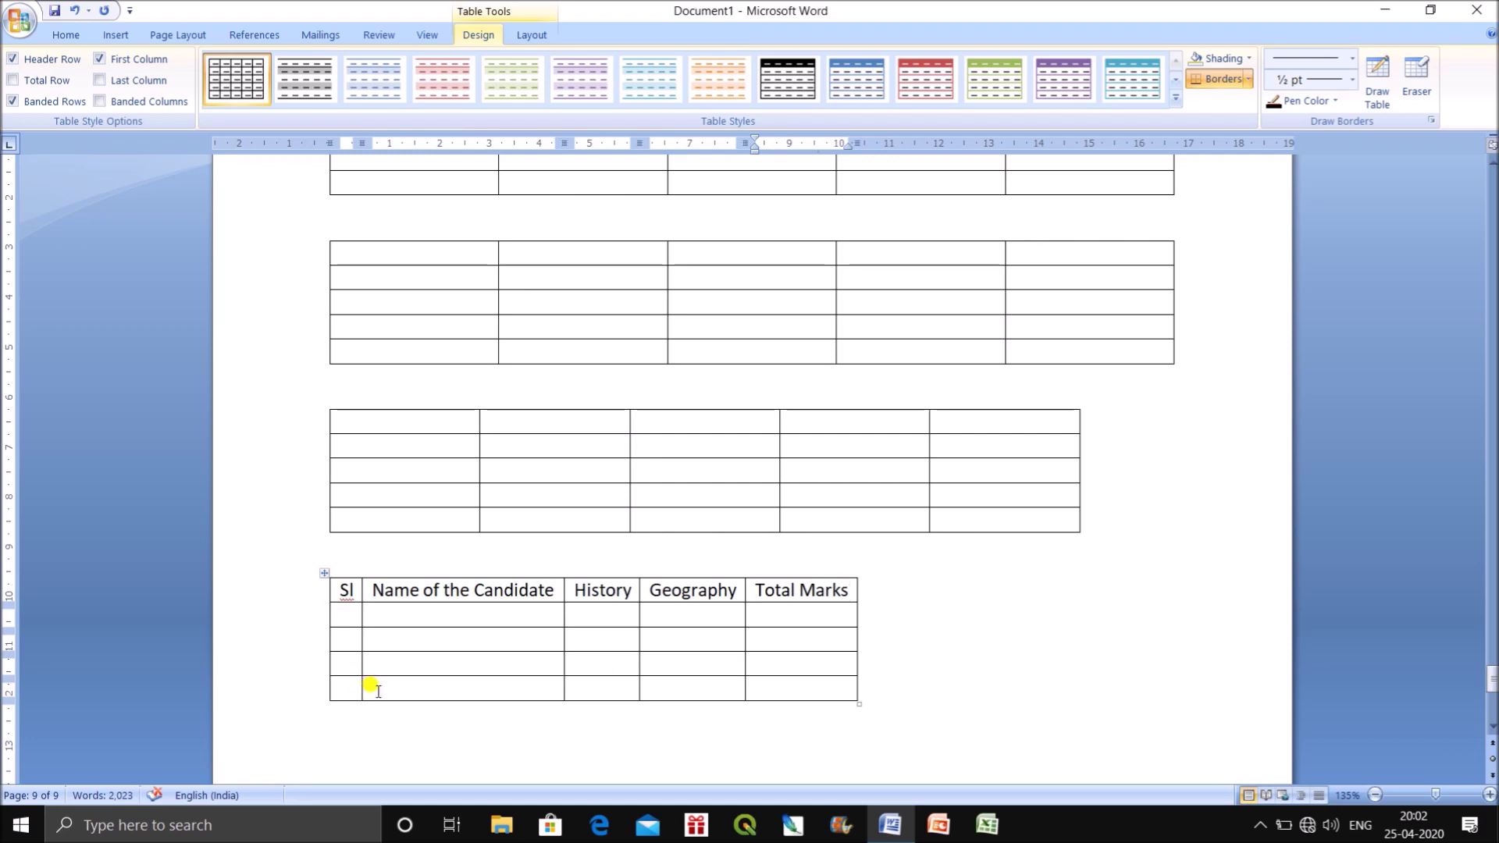
pyautogui.click(113, 37)
pyautogui.click(148, 78)
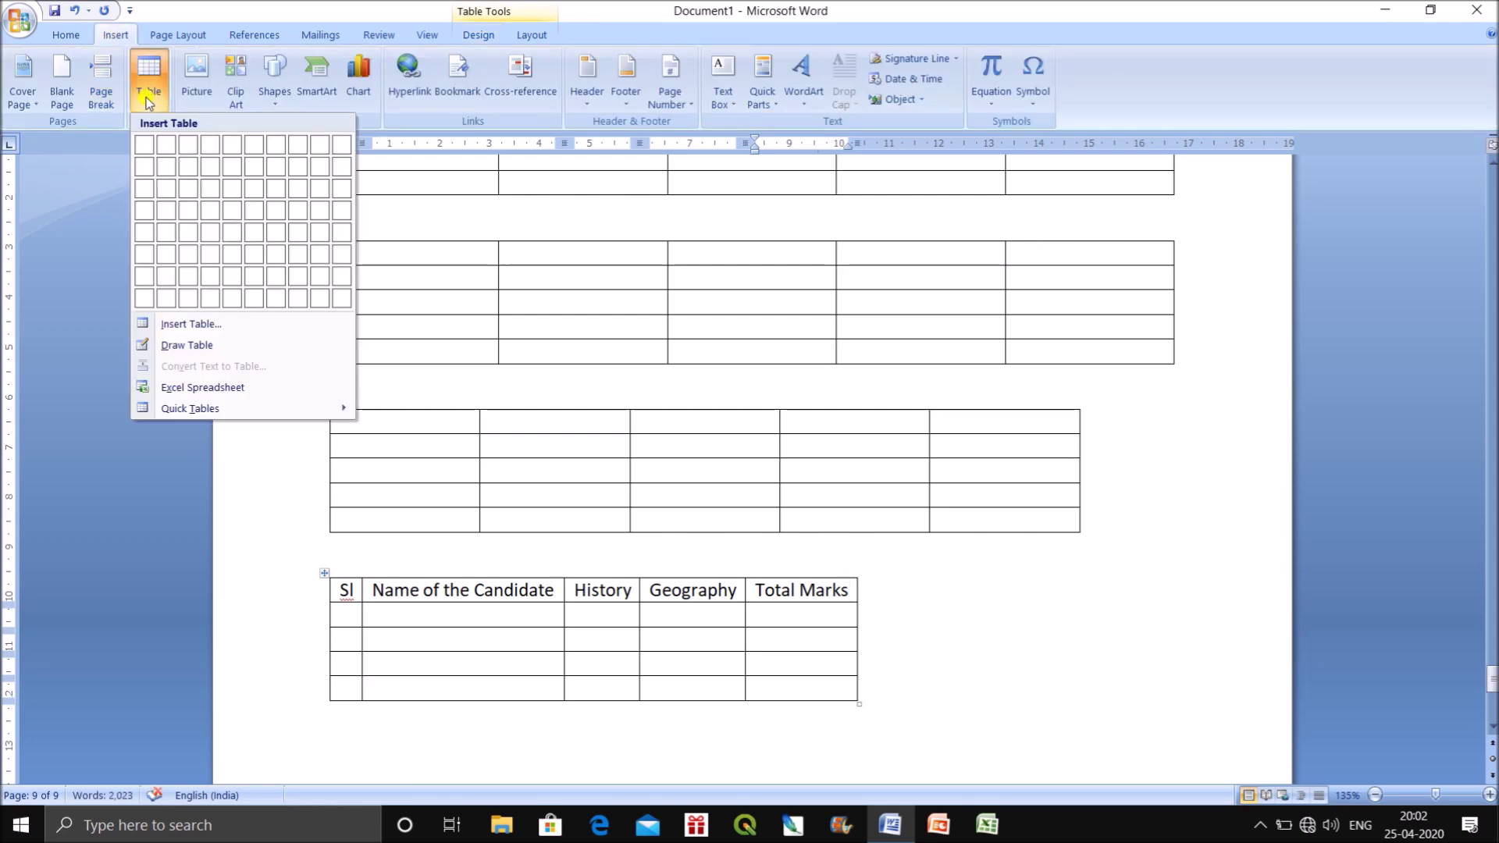
pyautogui.click(197, 326)
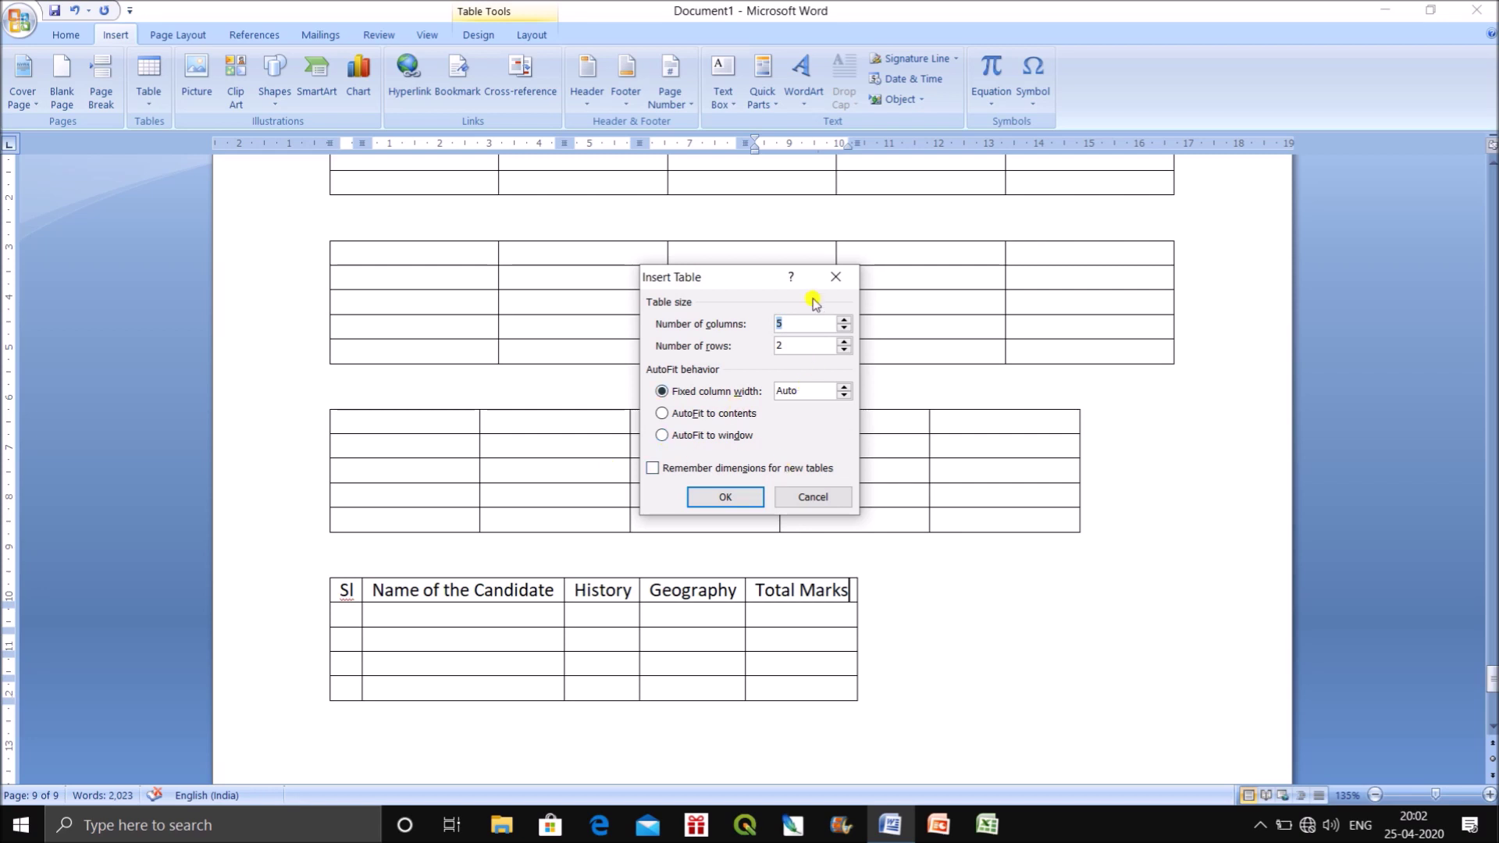
pyautogui.moveTo(757, 283); pyautogui.dragTo(1180, 495)
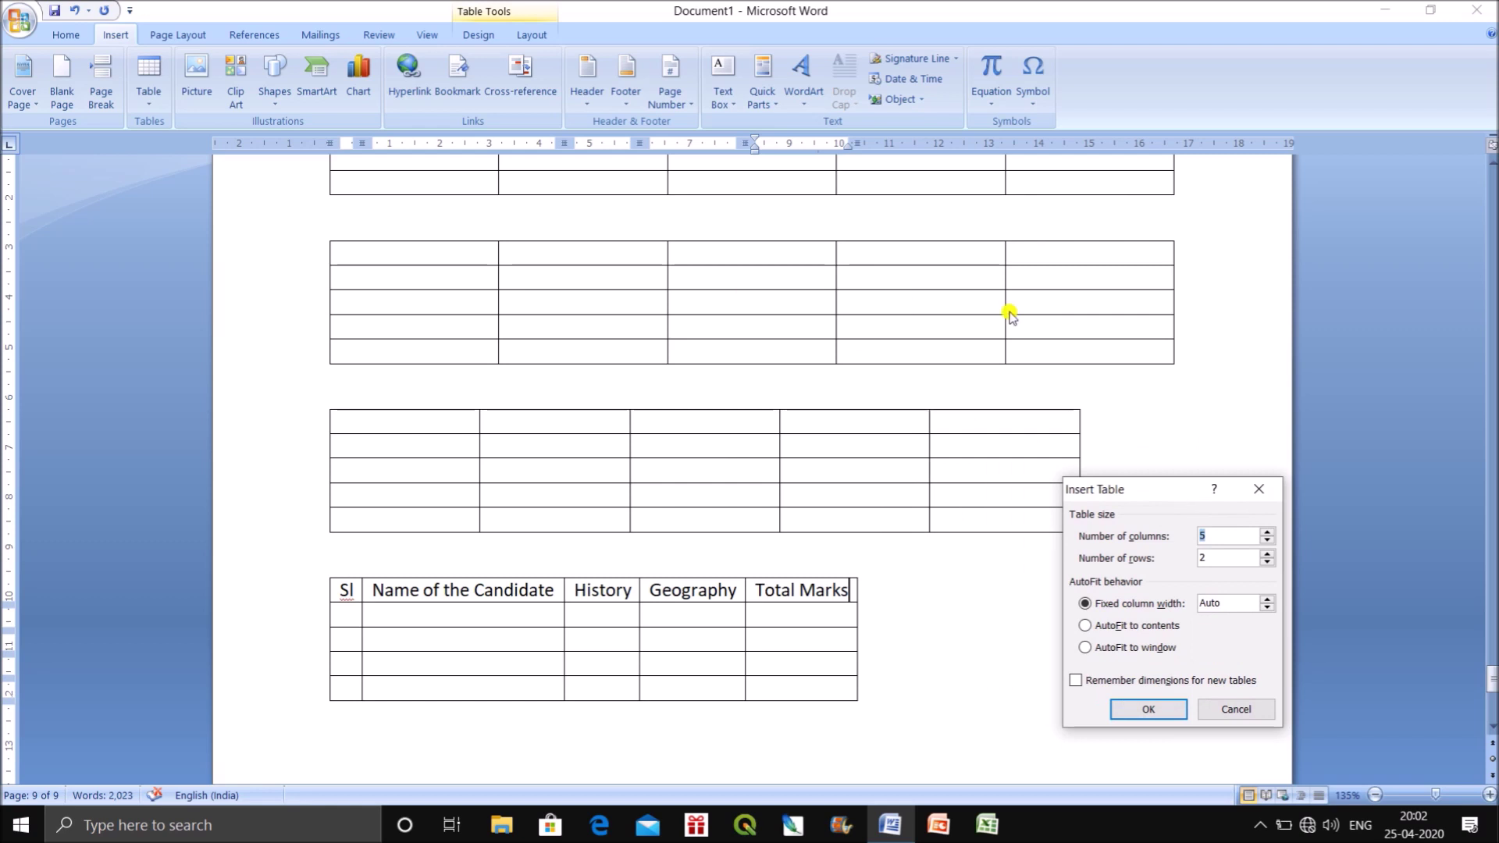
pyautogui.moveTo(1194, 491); pyautogui.dragTo(1172, 409)
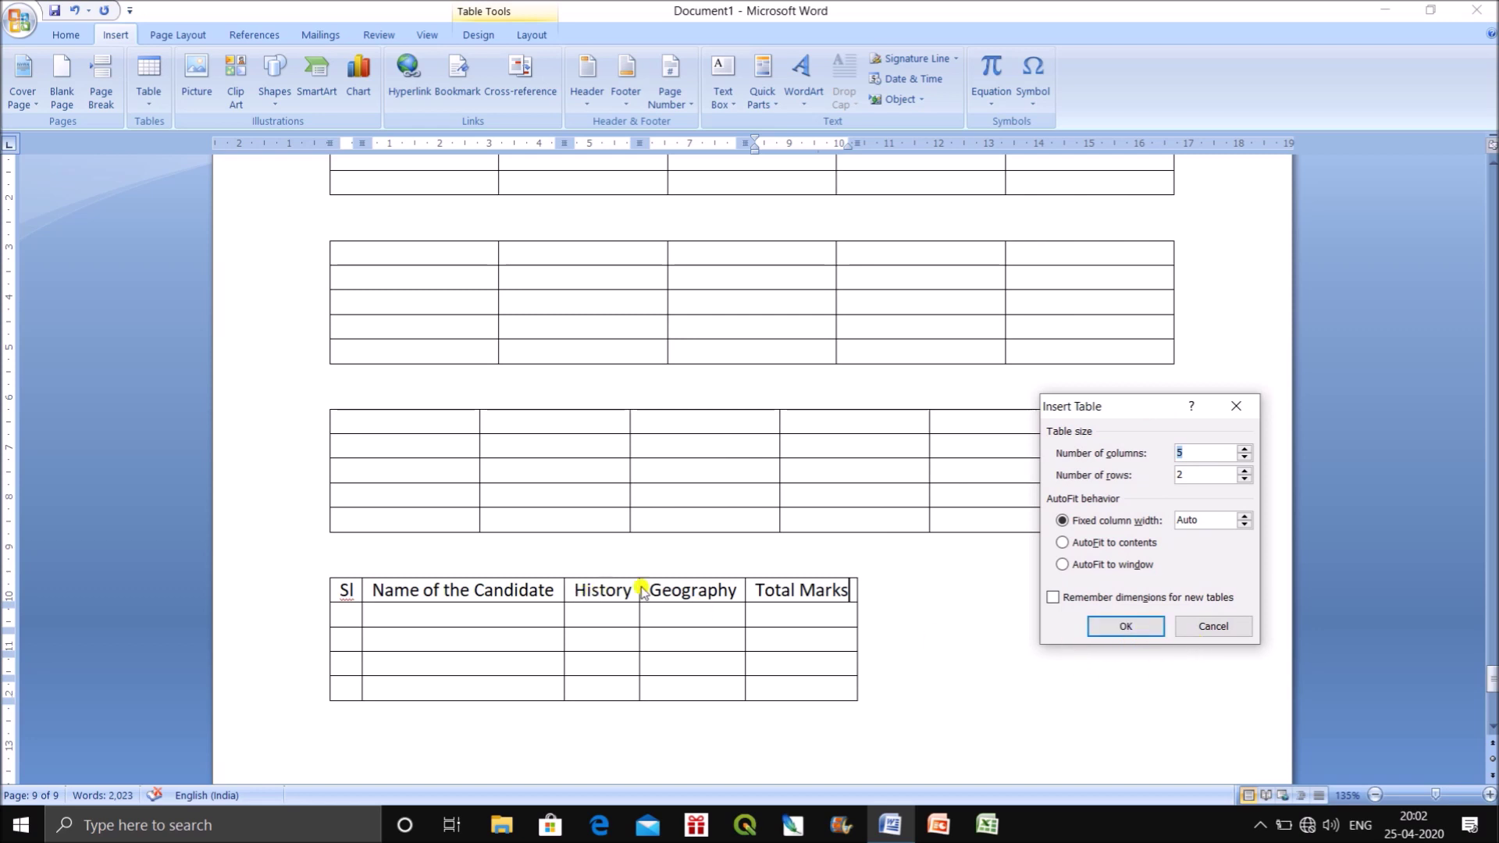
pyautogui.click(1212, 626)
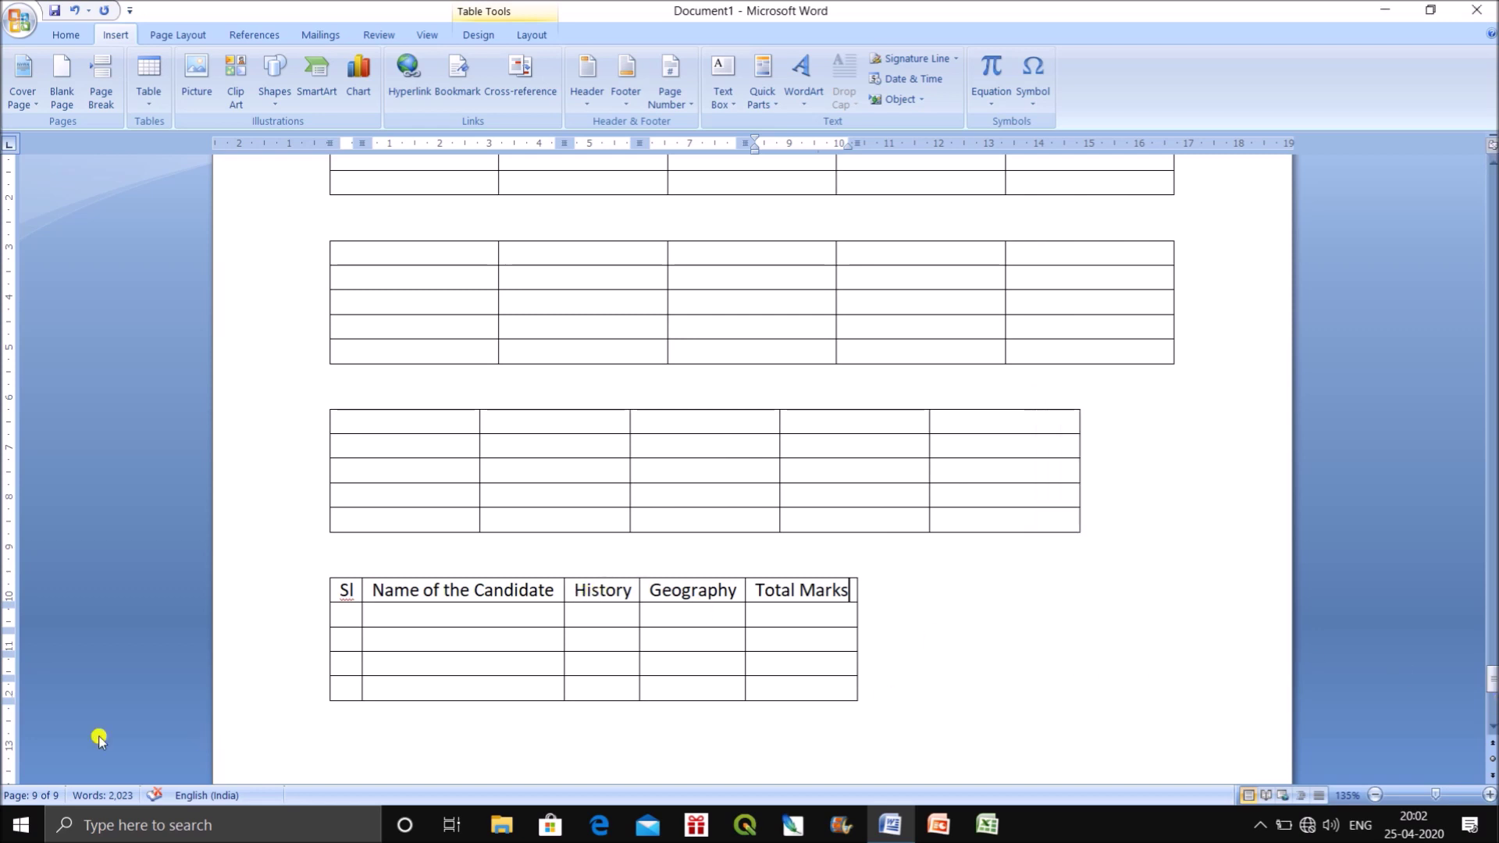
pyautogui.click(341, 735)
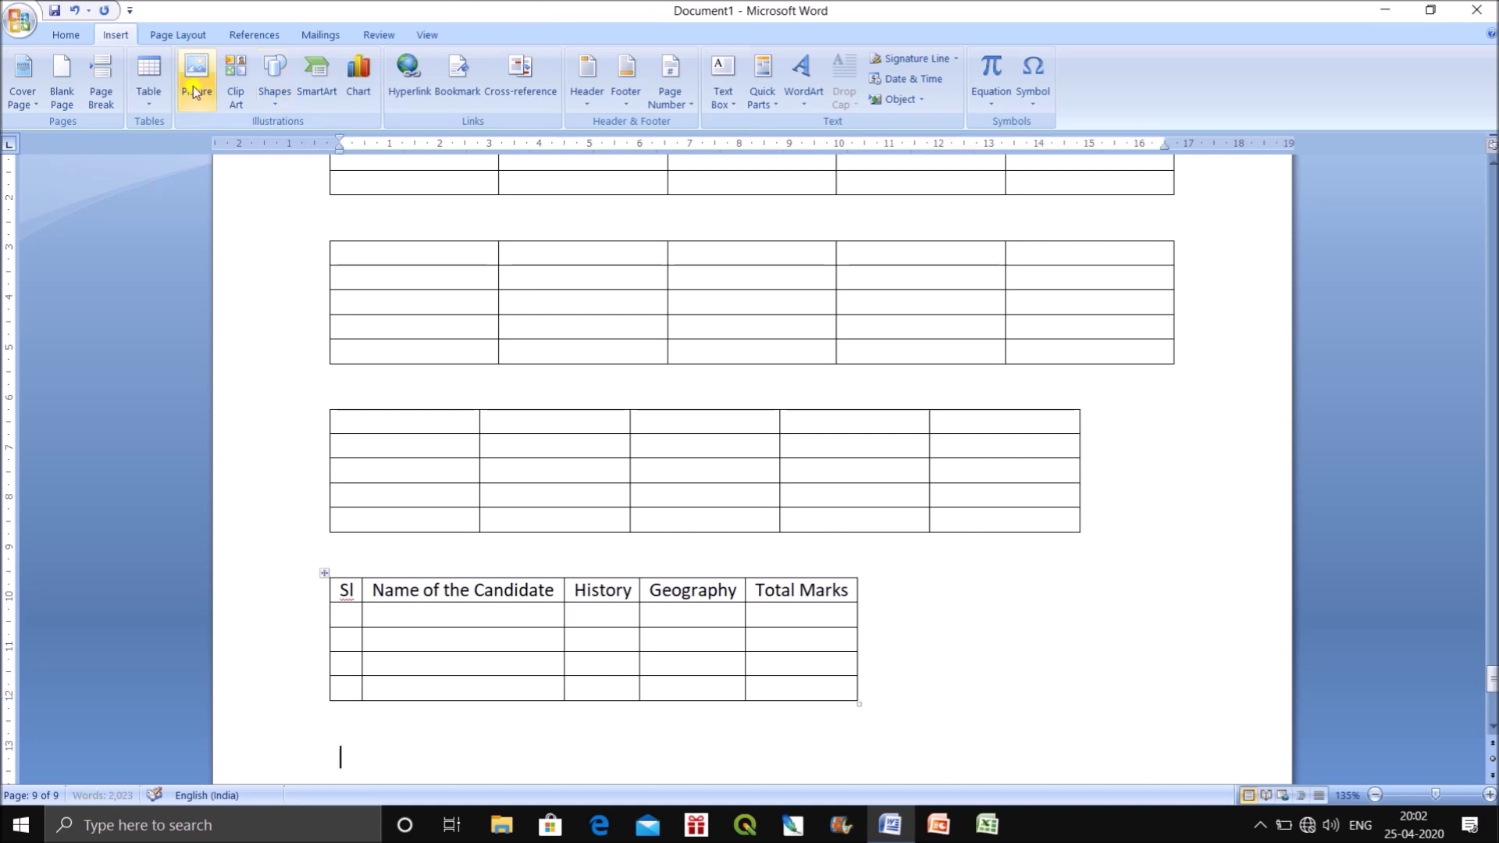
pyautogui.click(148, 92)
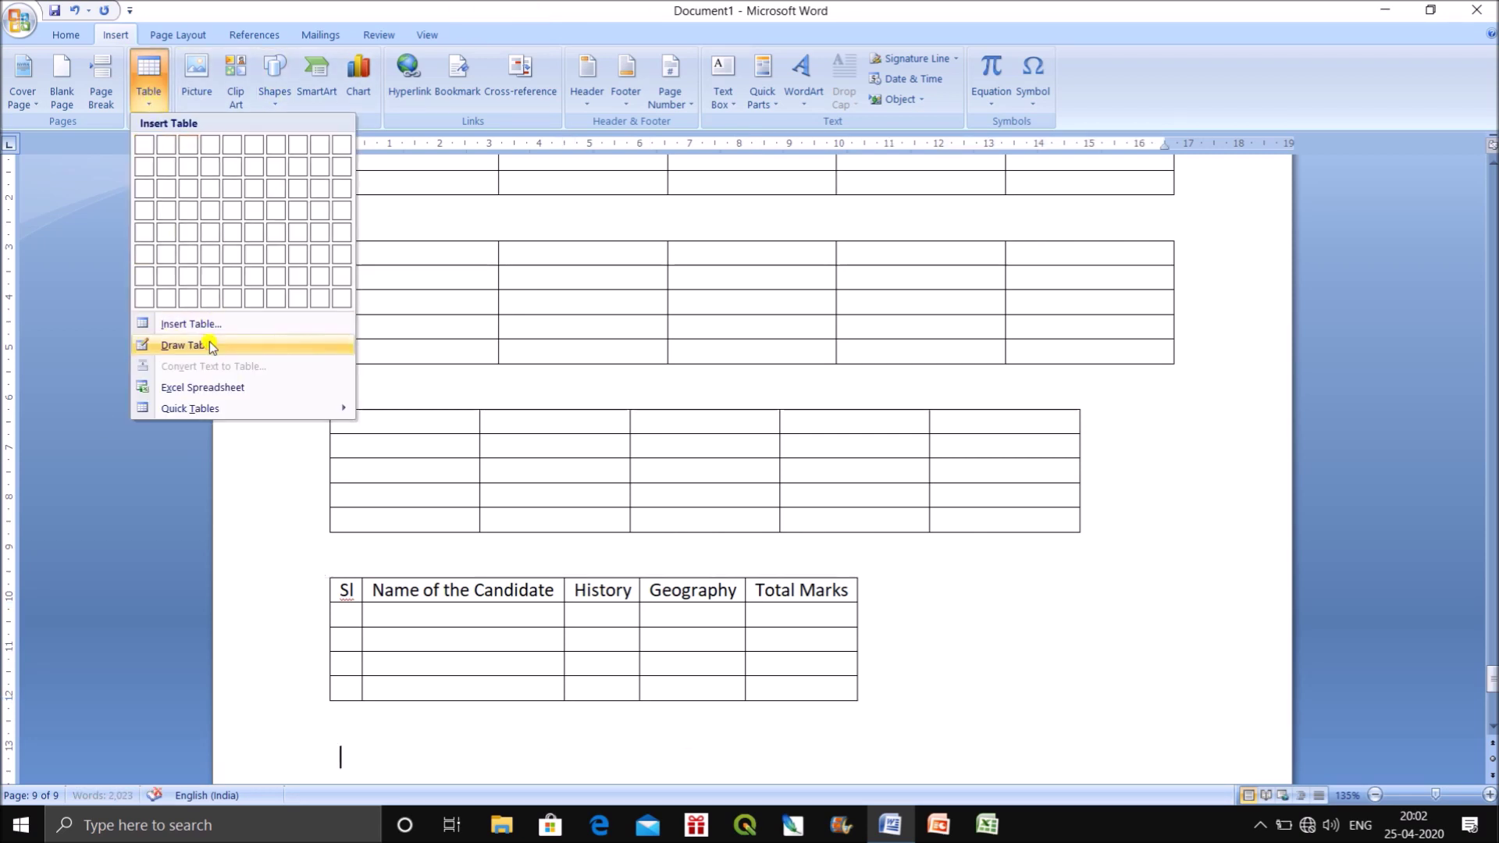
# With Draw Table, outline a wide table below the marks table and draw its first row lines.
pyautogui.click(187, 344)
pyautogui.scroll(-6, 609, 451)
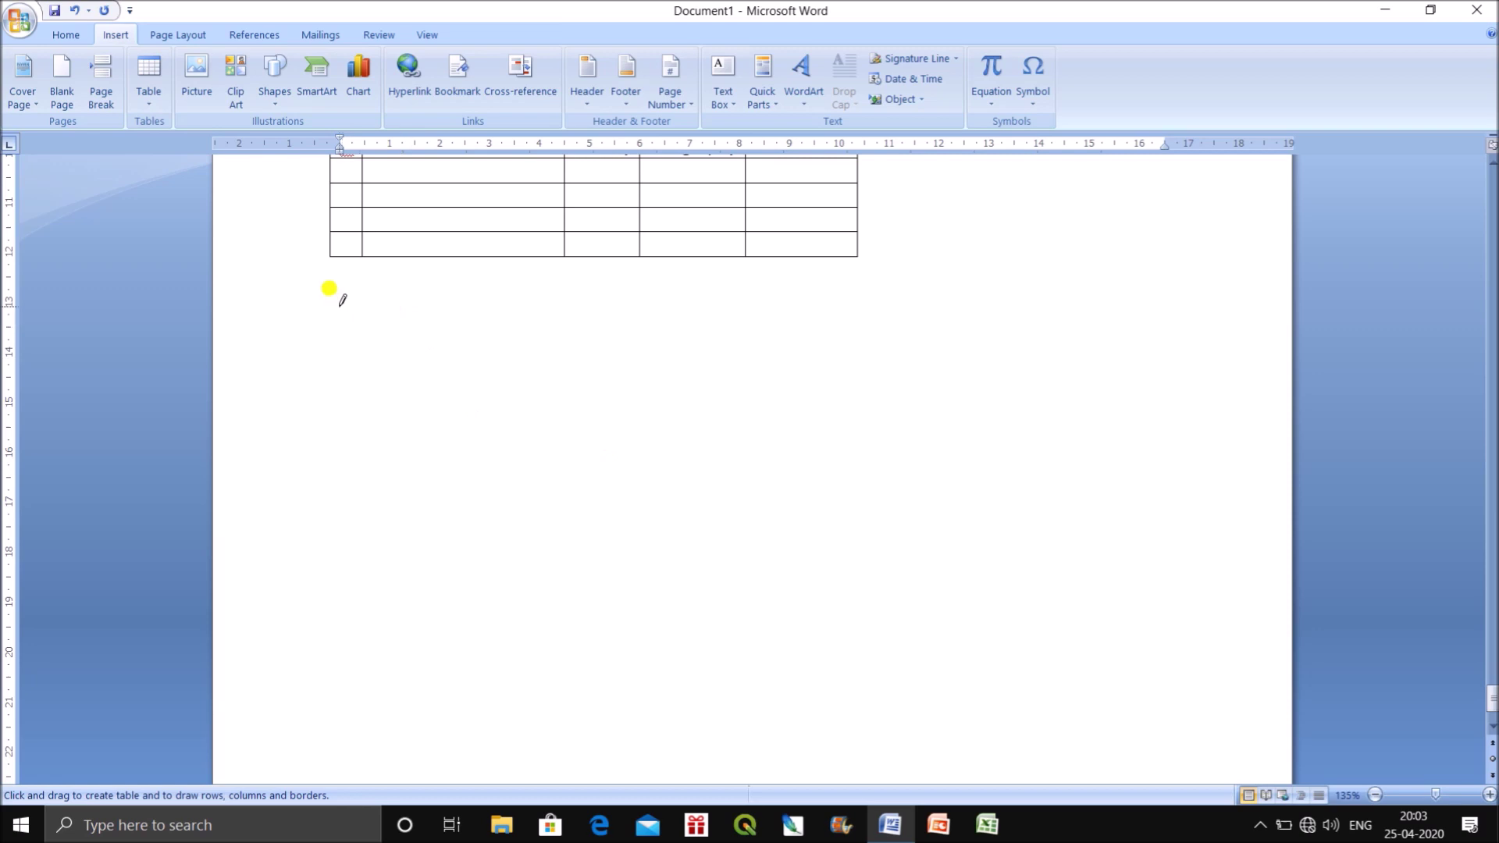
pyautogui.moveTo(335, 302)
pyautogui.mouseDown()
pyautogui.moveTo(821, 385)
pyautogui.moveTo(1100, 569)
pyautogui.moveTo(1185, 666)
pyautogui.mouseUp()
pyautogui.moveTo(382, 328); pyautogui.dragTo(992, 337)
pyautogui.moveTo(348, 372); pyautogui.dragTo(1057, 378)
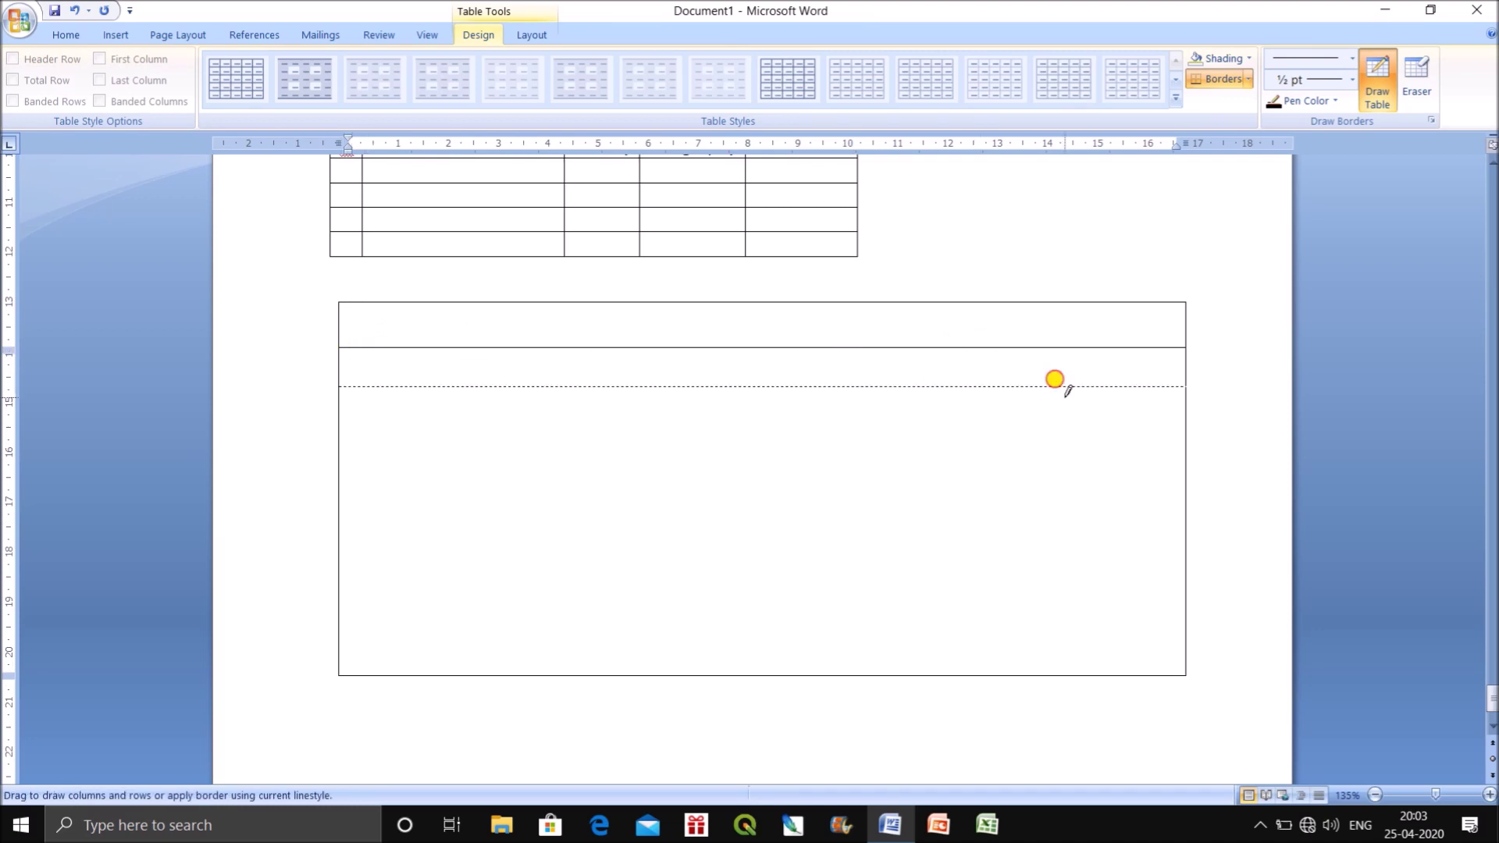
pyautogui.moveTo(351, 437); pyautogui.dragTo(1122, 484)
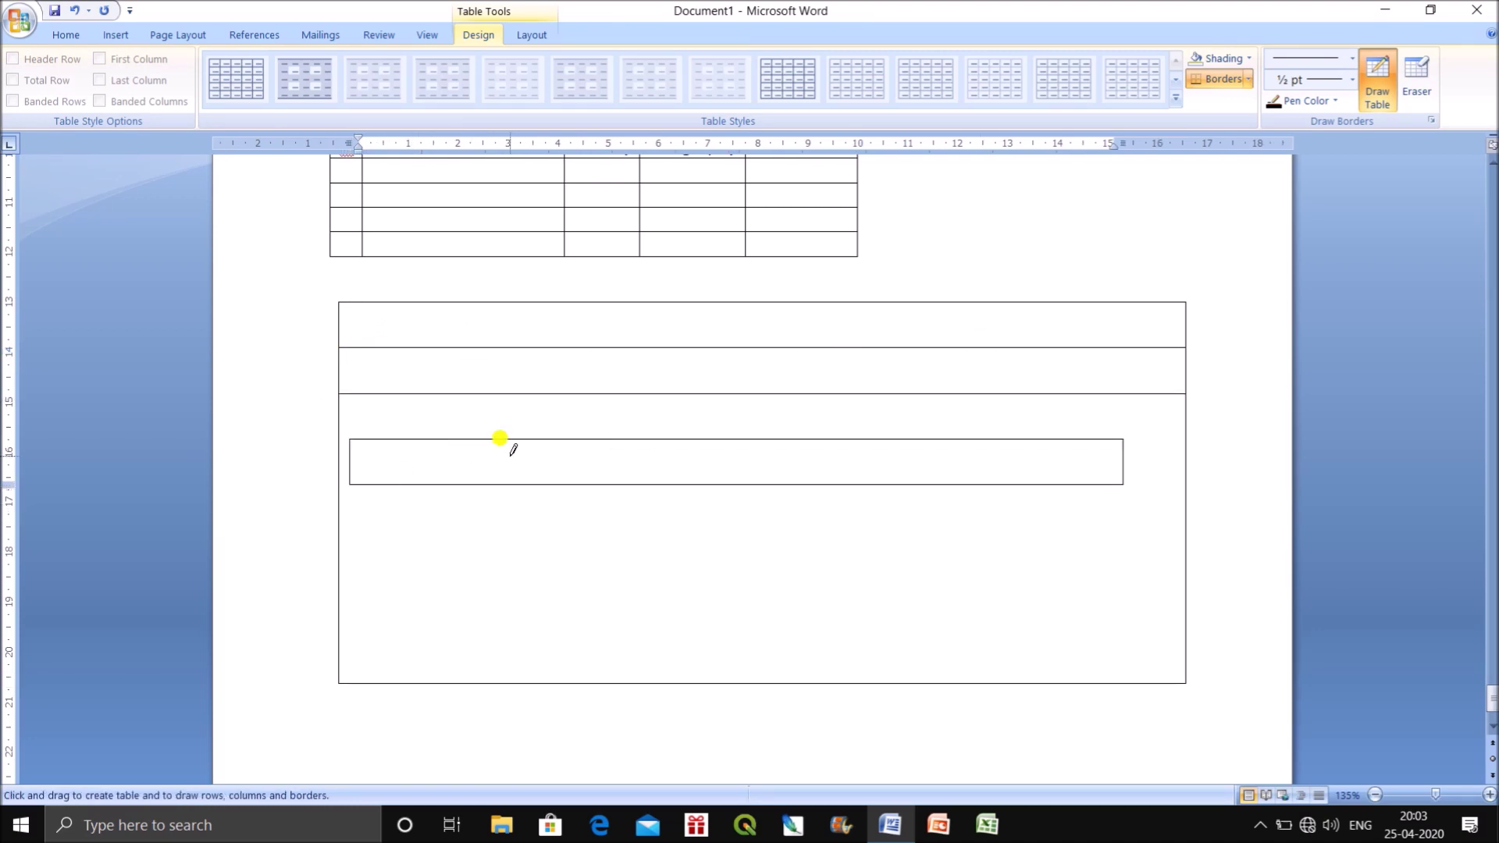
pyautogui.hotkey('ctrl', 'z')
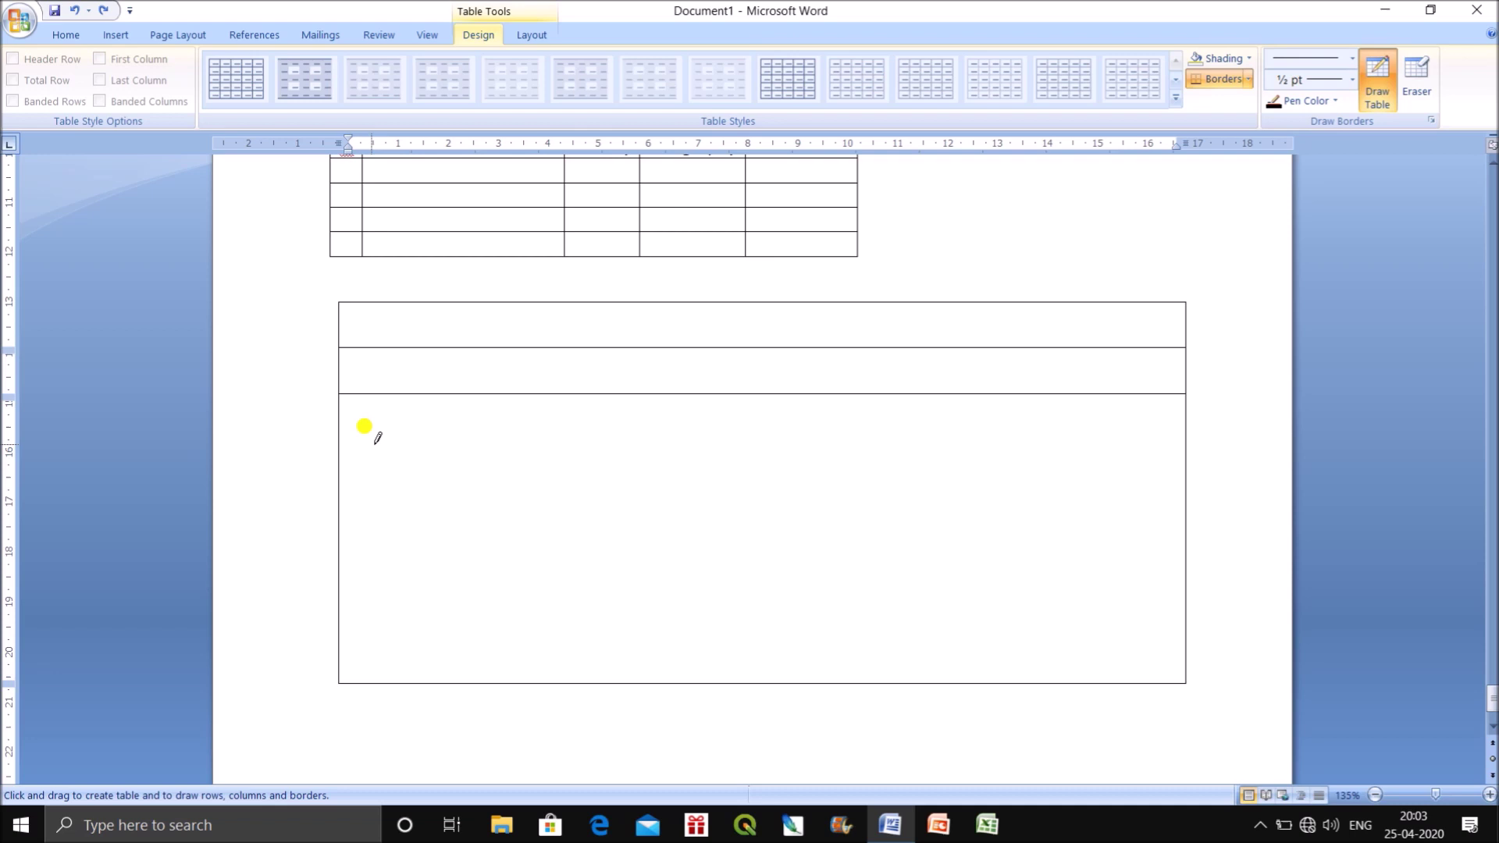
# Draw further horizontal lines to divide the table into eight rows.
pyautogui.moveTo(334, 439); pyautogui.dragTo(1029, 441)
pyautogui.moveTo(375, 493); pyautogui.dragTo(1214, 493)
pyautogui.moveTo(343, 543); pyautogui.dragTo(1163, 584)
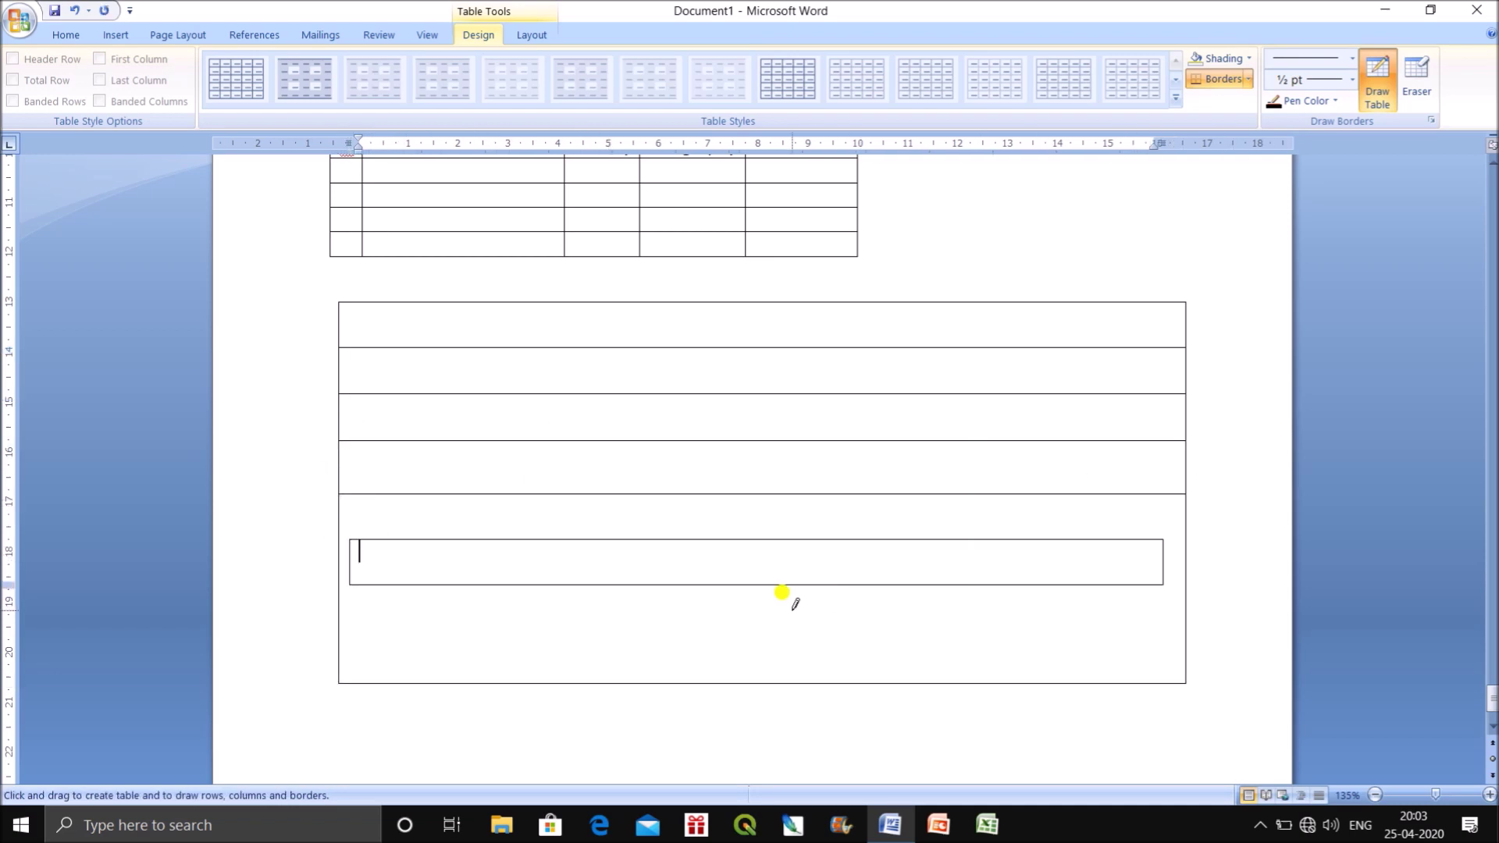
pyautogui.hotkey('ctrl', 'z')
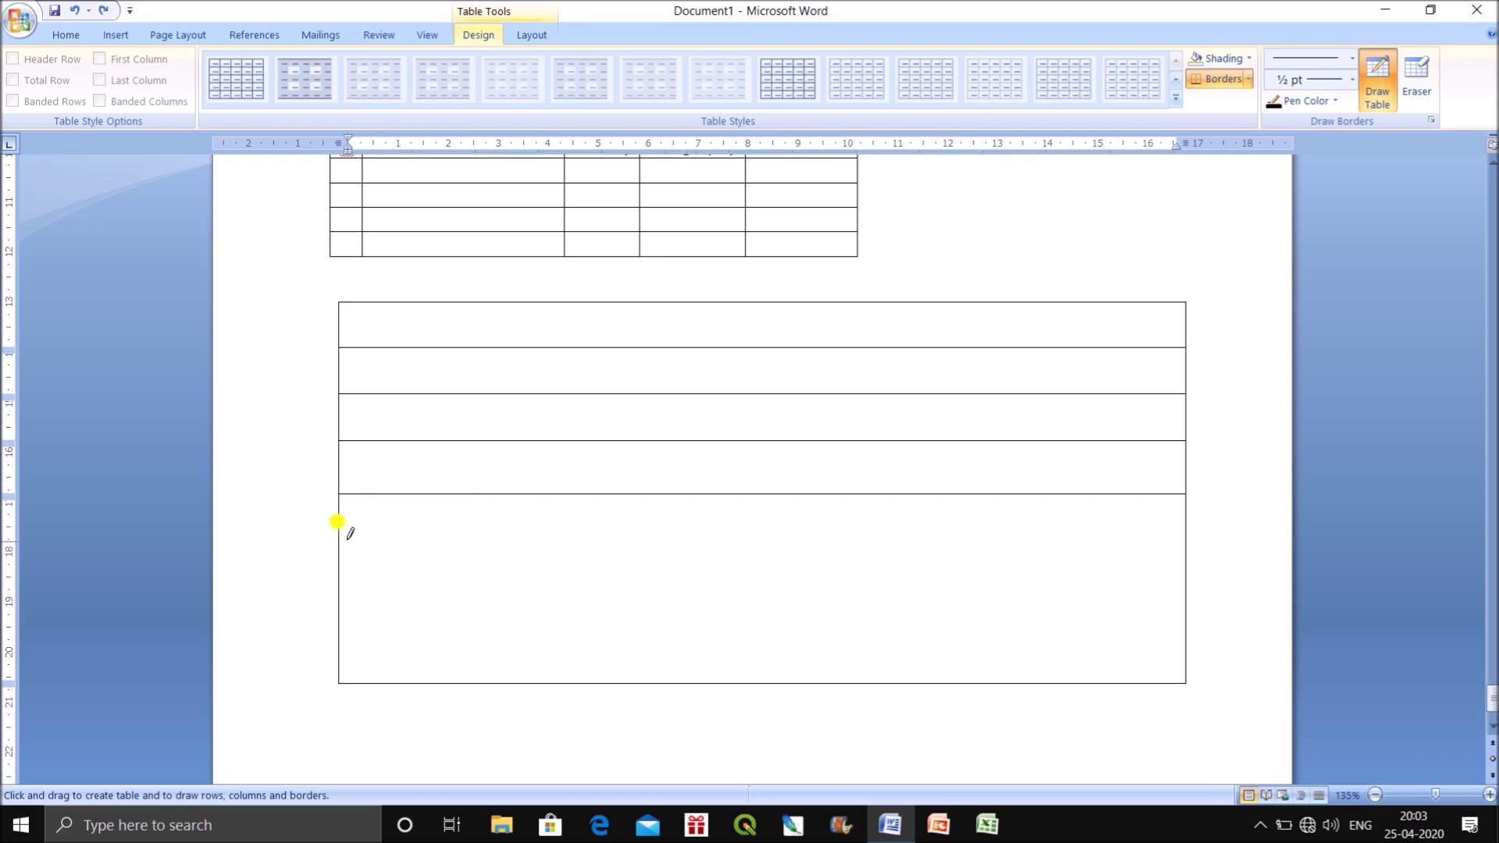
pyautogui.moveTo(341, 533)
pyautogui.mouseDown()
pyautogui.moveTo(1023, 549)
pyautogui.moveTo(1121, 528)
pyautogui.moveTo(1121, 552)
pyautogui.mouseUp()
pyautogui.moveTo(337, 608)
pyautogui.mouseDown()
pyautogui.moveTo(1120, 592)
pyautogui.moveTo(802, 626)
pyautogui.moveTo(1199, 639)
pyautogui.moveTo(1187, 636)
pyautogui.mouseUp()
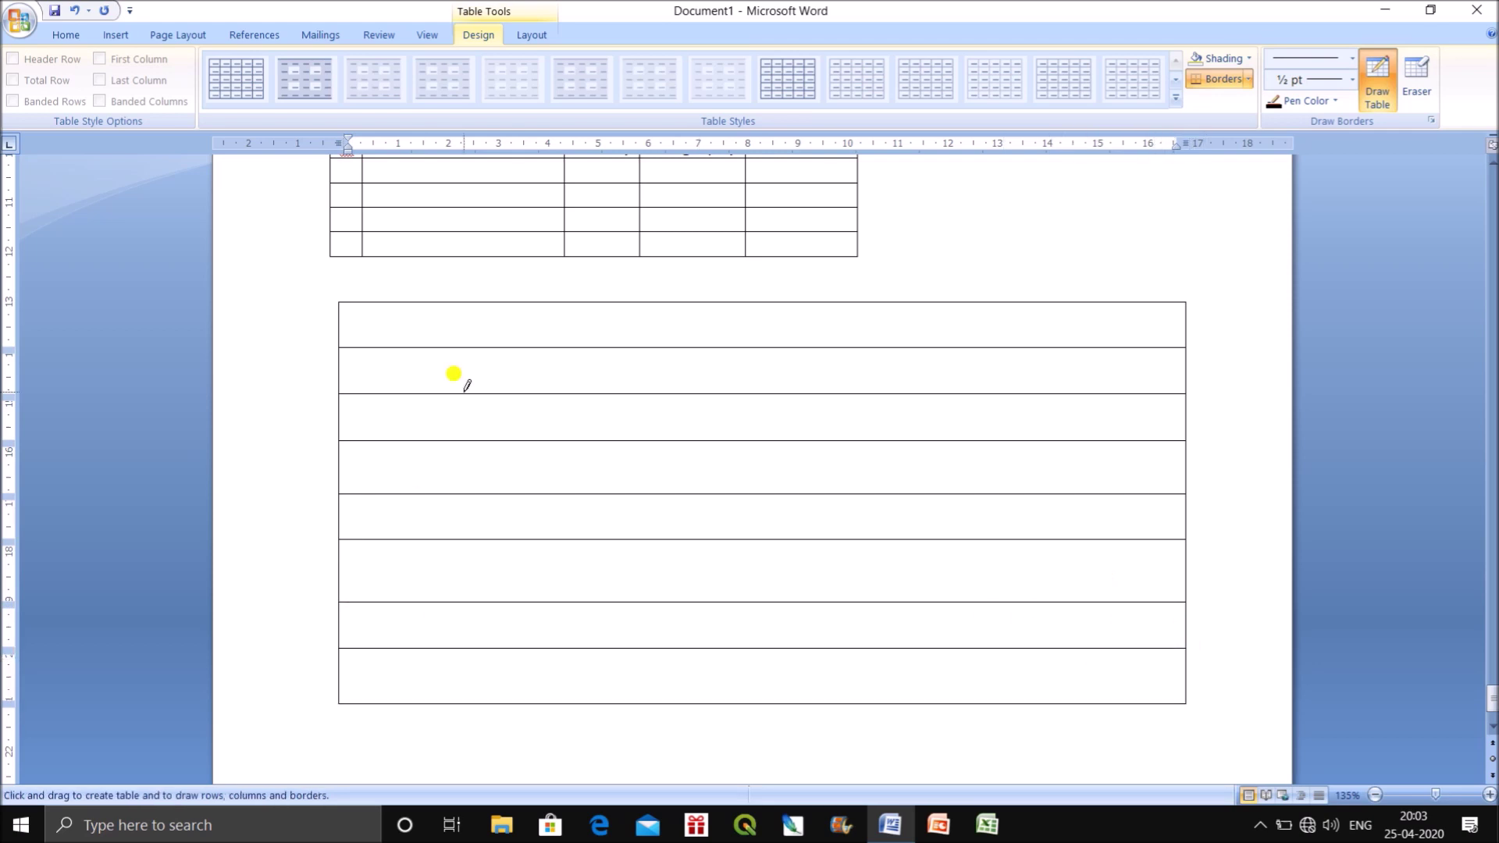
# Draw vertical lines dividing the drawn table into columns.
pyautogui.moveTo(418, 302); pyautogui.dragTo(406, 673)
pyautogui.moveTo(602, 291); pyautogui.dragTo(597, 695)
pyautogui.moveTo(743, 294)
pyautogui.mouseDown()
pyautogui.moveTo(762, 619)
pyautogui.moveTo(746, 678)
pyautogui.mouseUp()
pyautogui.moveTo(880, 291)
pyautogui.mouseDown()
pyautogui.moveTo(853, 575)
pyautogui.moveTo(885, 687)
pyautogui.mouseUp()
pyautogui.moveTo(1024, 328)
pyautogui.mouseDown()
pyautogui.moveTo(1029, 651)
pyautogui.moveTo(990, 710)
pyautogui.mouseUp()
pyautogui.moveTo(1004, 291)
pyautogui.mouseDown()
pyautogui.moveTo(985, 644)
pyautogui.moveTo(994, 624)
pyautogui.mouseUp()
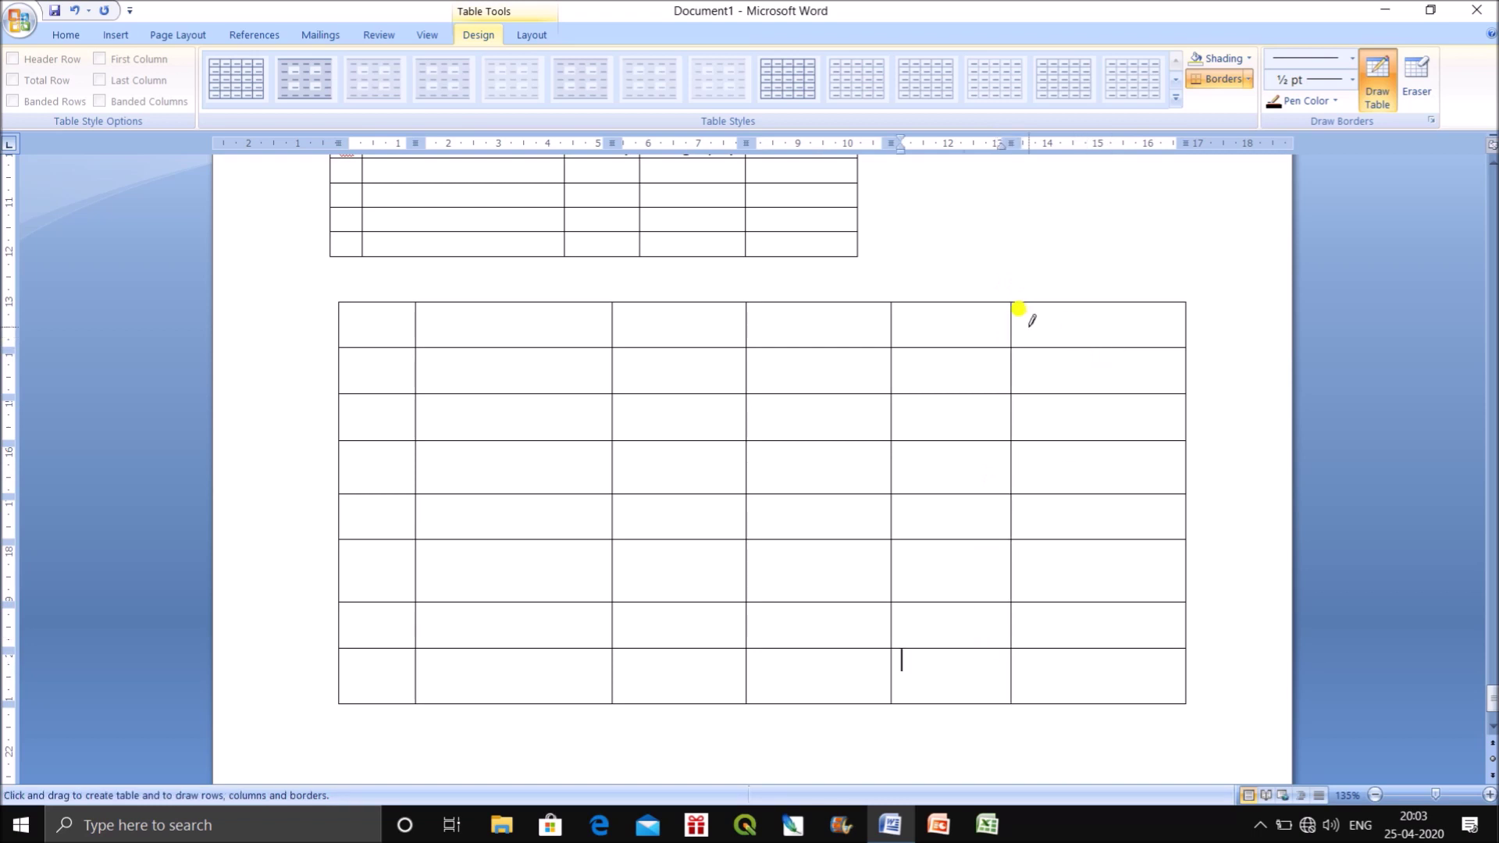
# Split the last header into two sub-columns and add a diagonal in the top-left cell.
pyautogui.moveTo(1014, 298); pyautogui.dragTo(1183, 297)
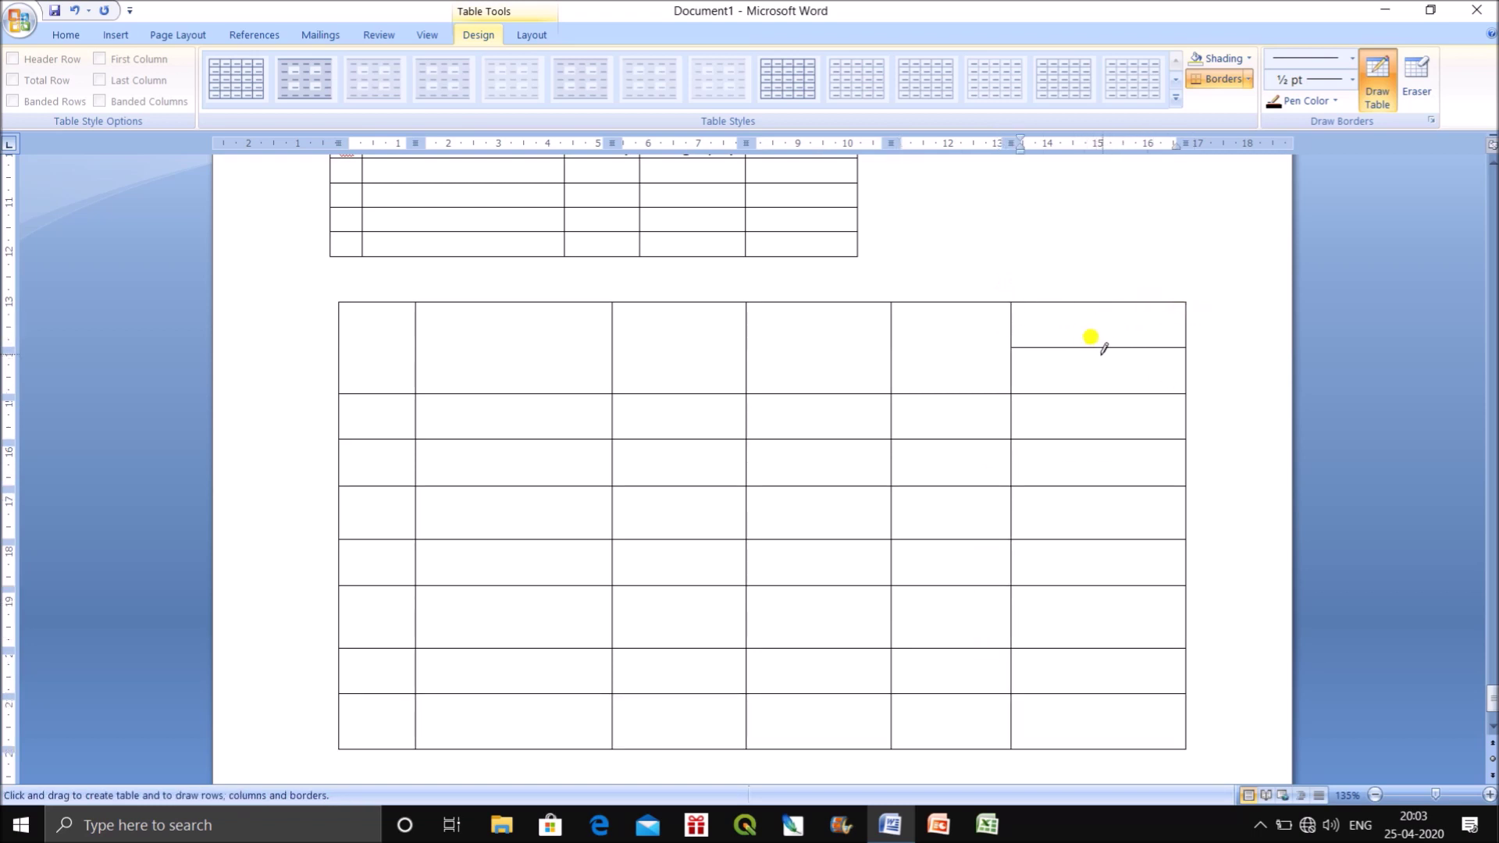
pyautogui.moveTo(1110, 348)
pyautogui.mouseDown()
pyautogui.moveTo(1108, 732)
pyautogui.moveTo(1103, 321)
pyautogui.moveTo(1103, 751)
pyautogui.mouseUp()
pyautogui.moveTo(329, 377)
pyautogui.mouseDown()
pyautogui.moveTo(341, 388)
pyautogui.moveTo(414, 332)
pyautogui.moveTo(415, 304)
pyautogui.mouseUp()
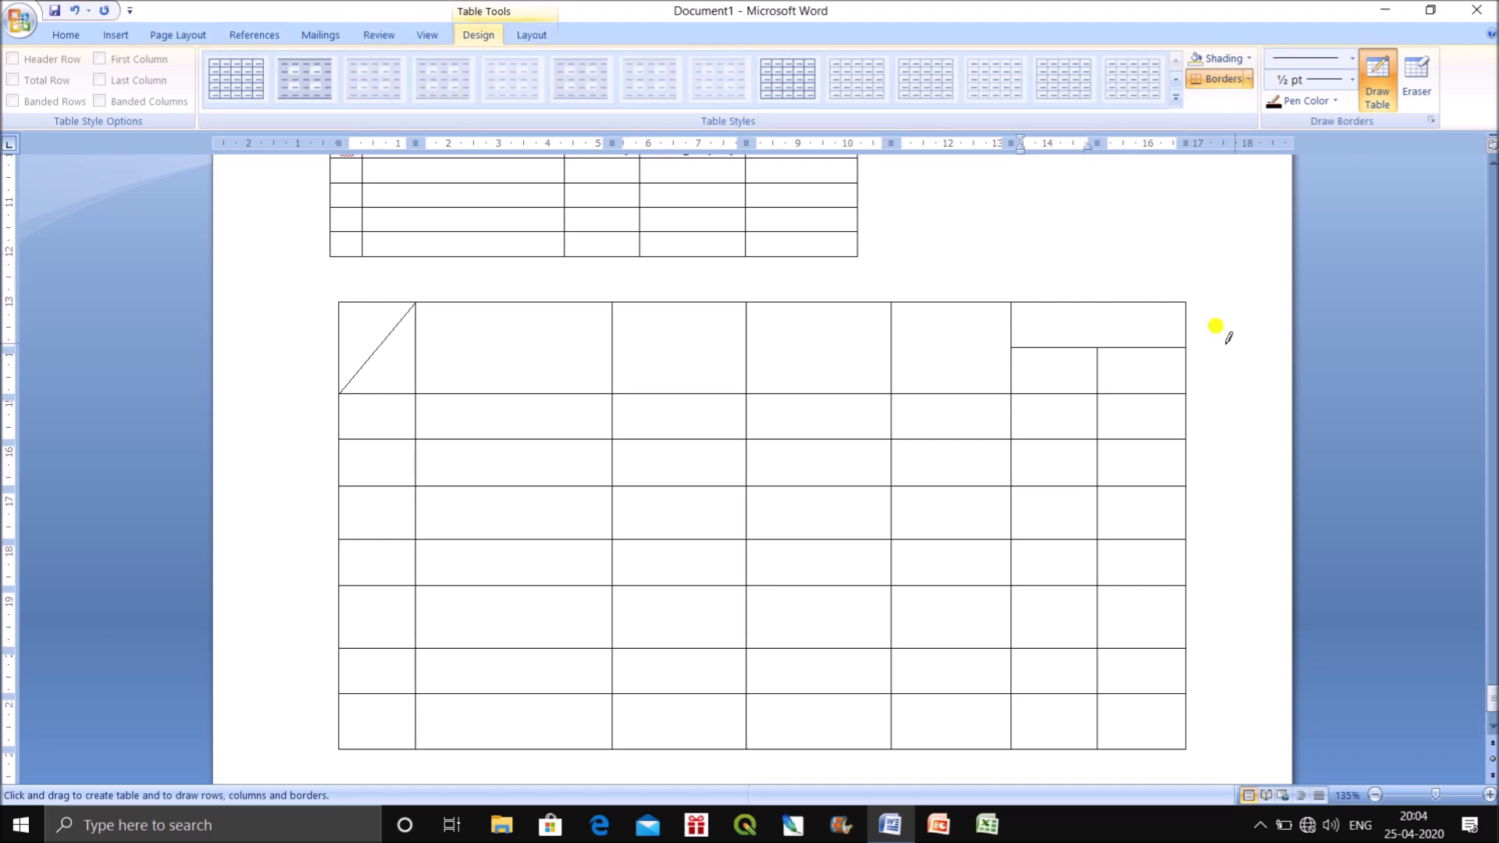
pyautogui.click(1380, 92)
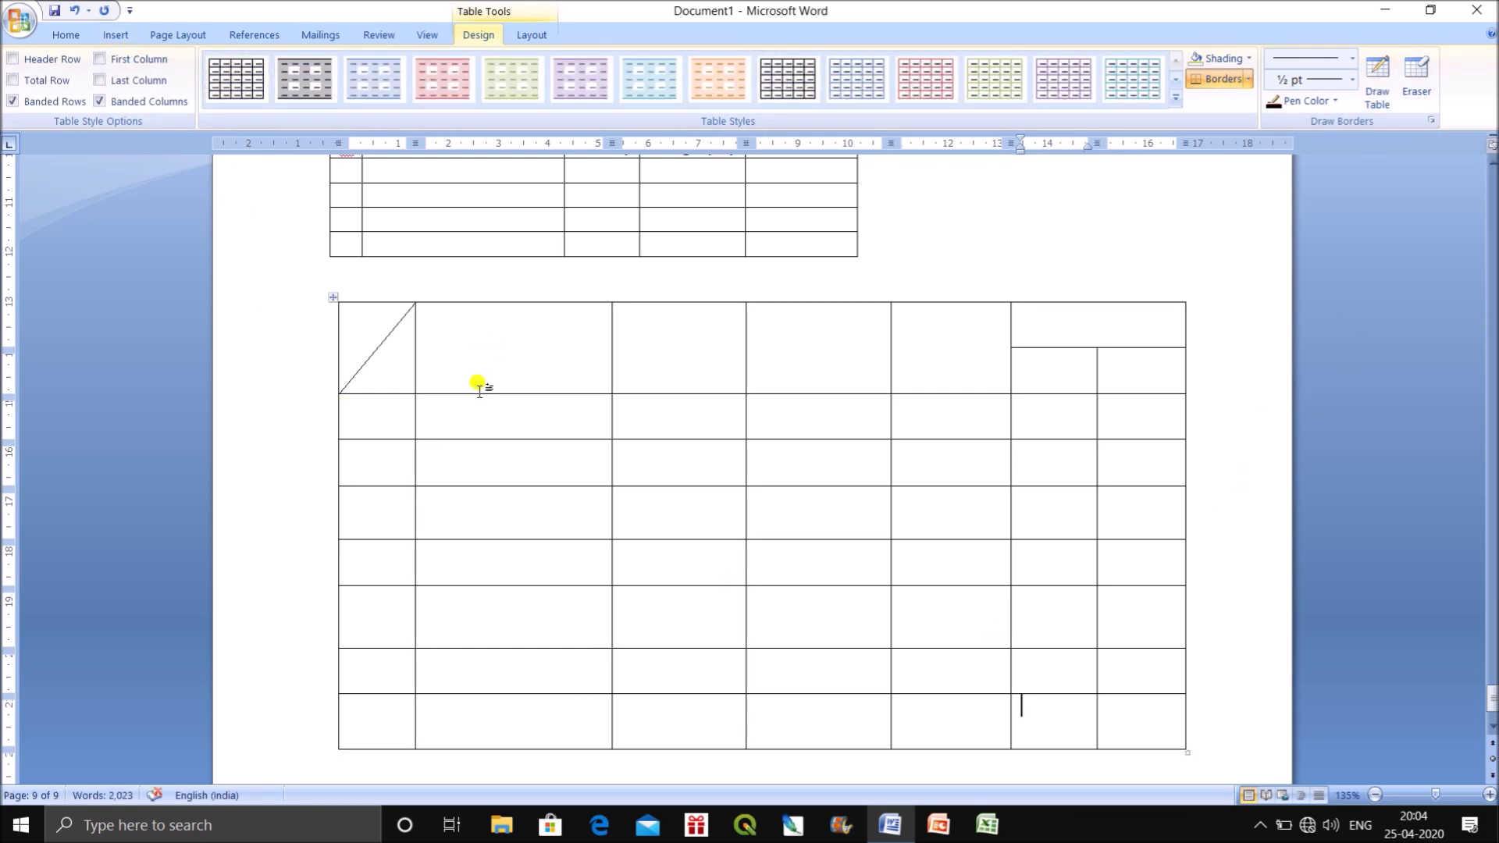
pyautogui.scroll(-3, 479, 545)
# Start a new blank page after the hand-drawn table and close the unused Table options.
pyautogui.click(403, 668)
pyautogui.hotkey('ctrl', 'Return')
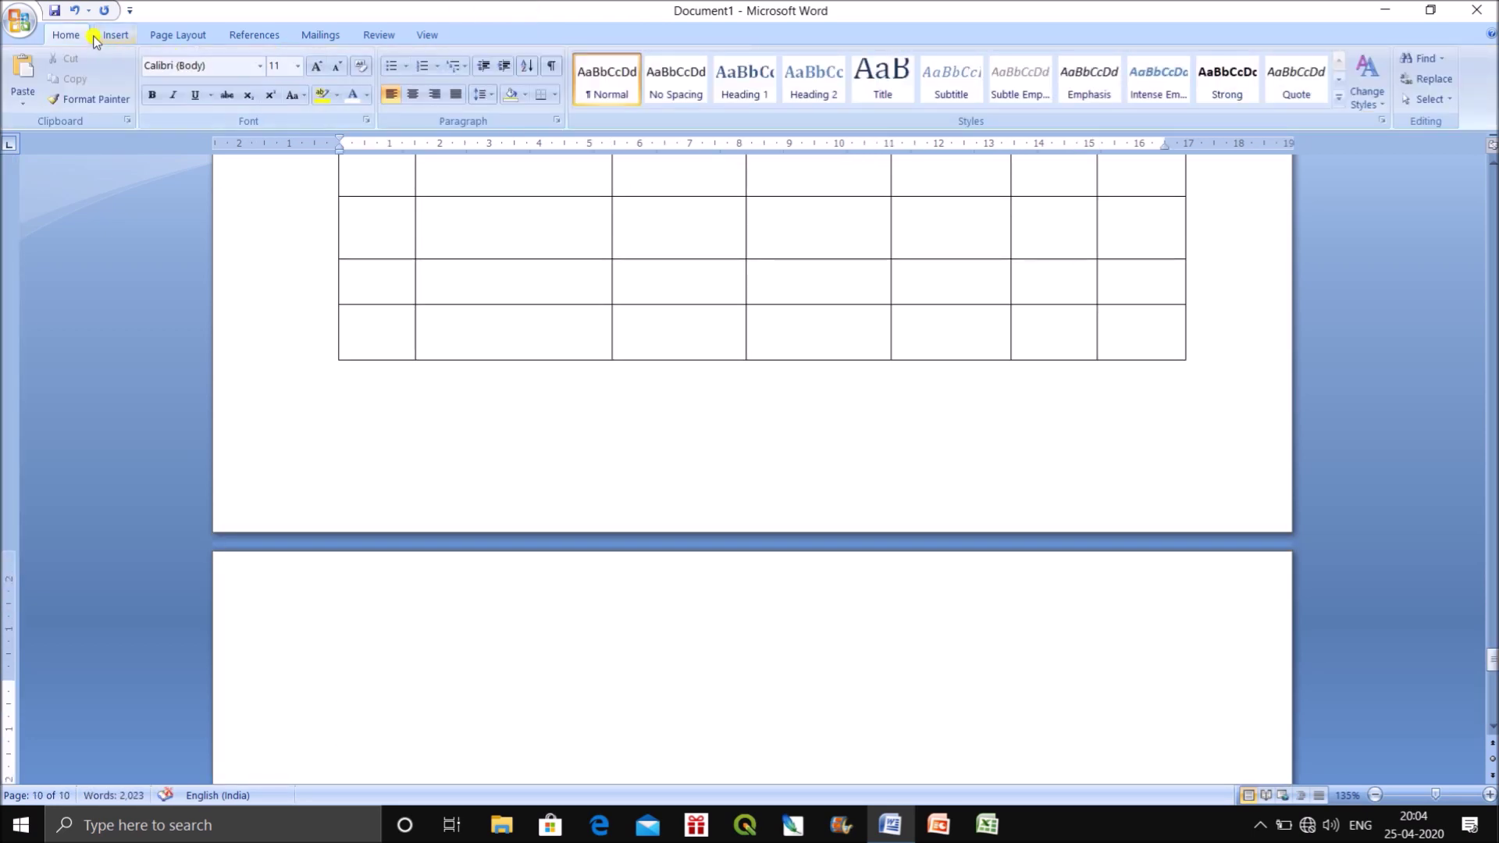
pyautogui.click(114, 35)
pyautogui.click(148, 87)
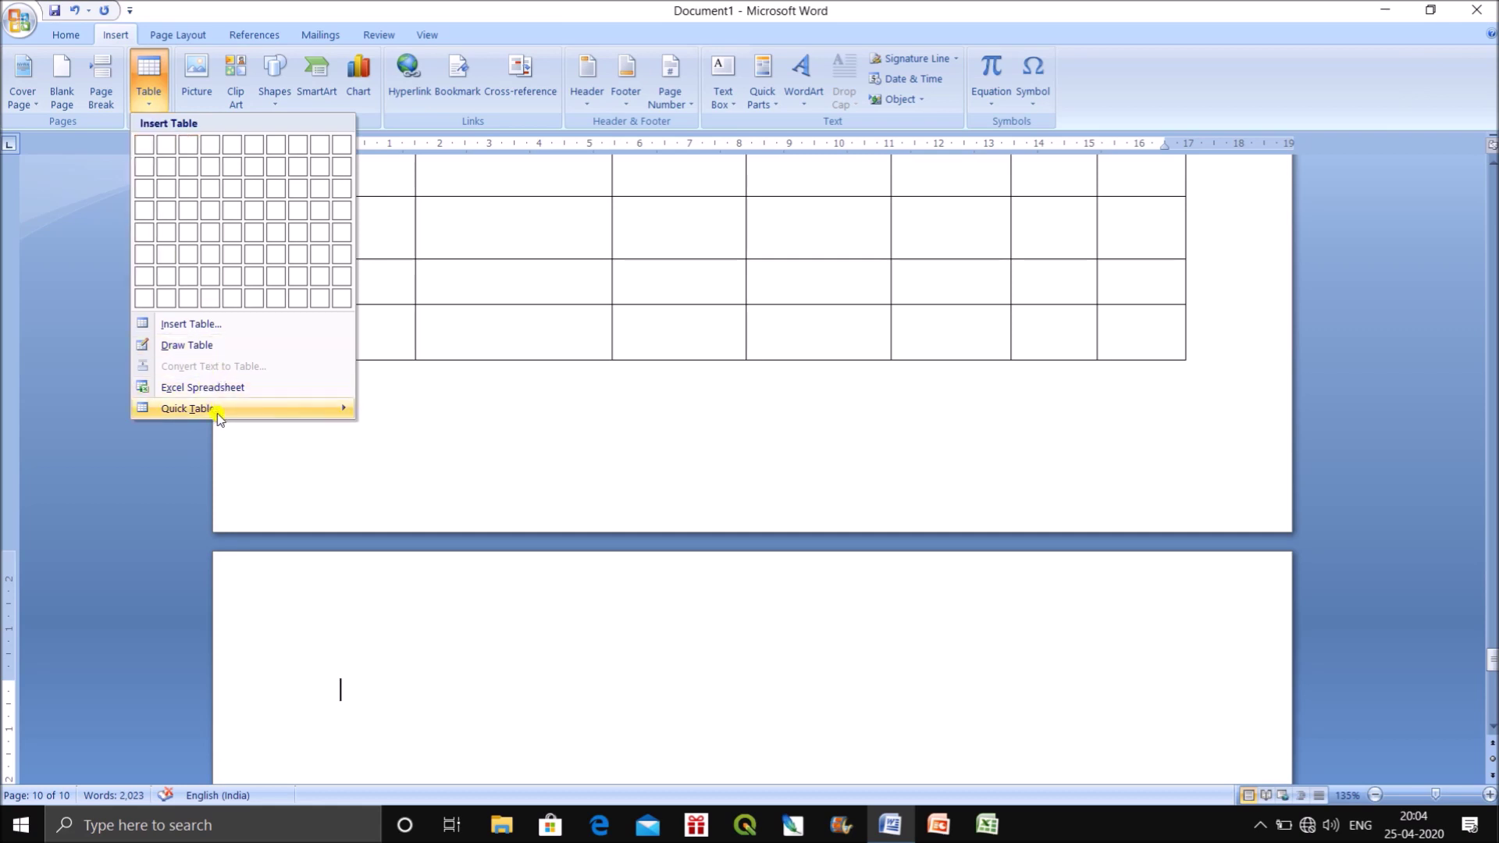
pyautogui.moveTo(222, 414)
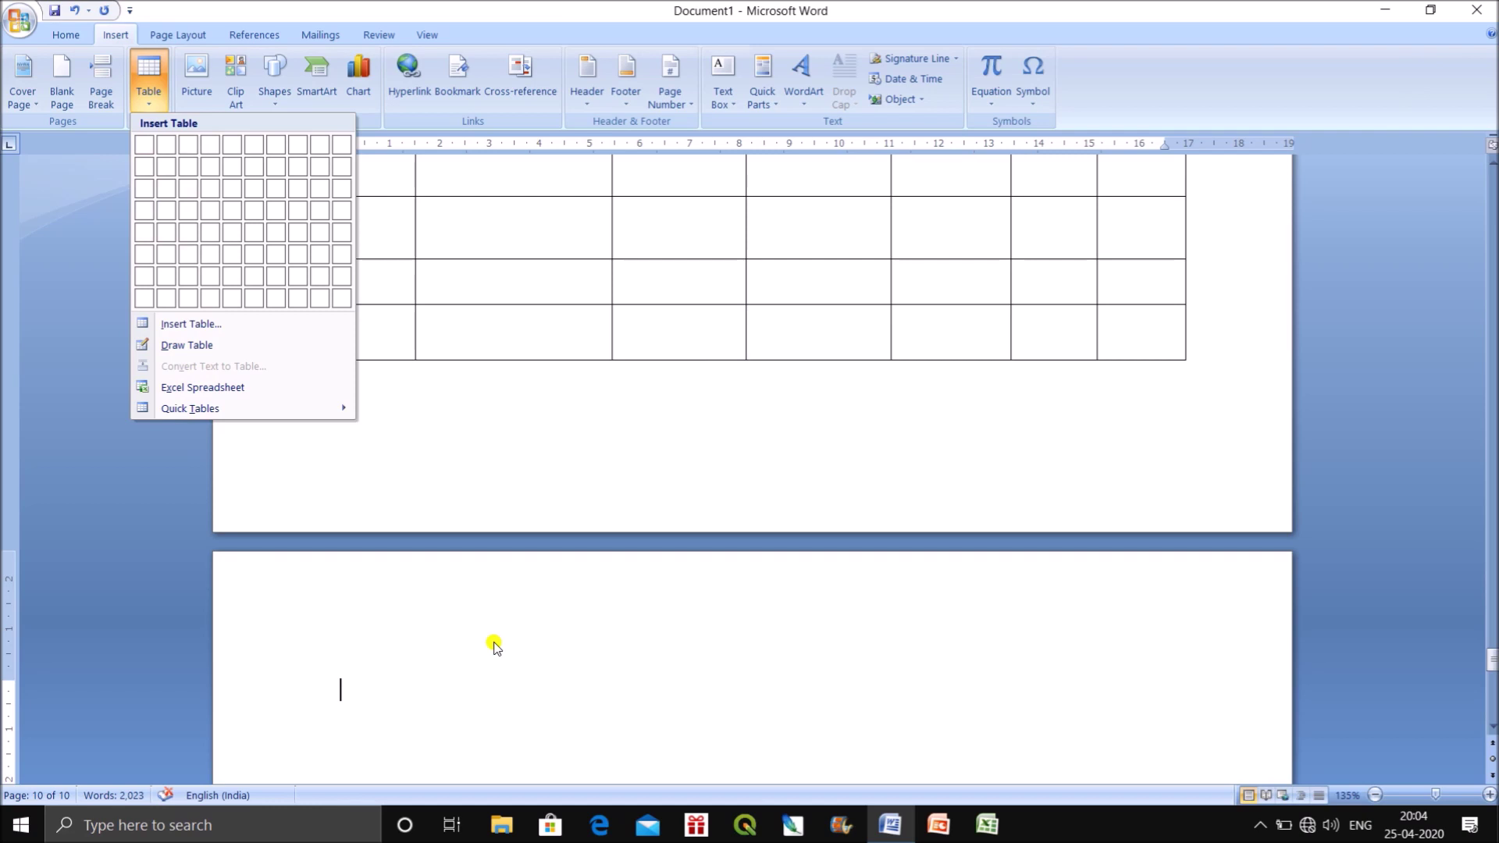
pyautogui.click(494, 646)
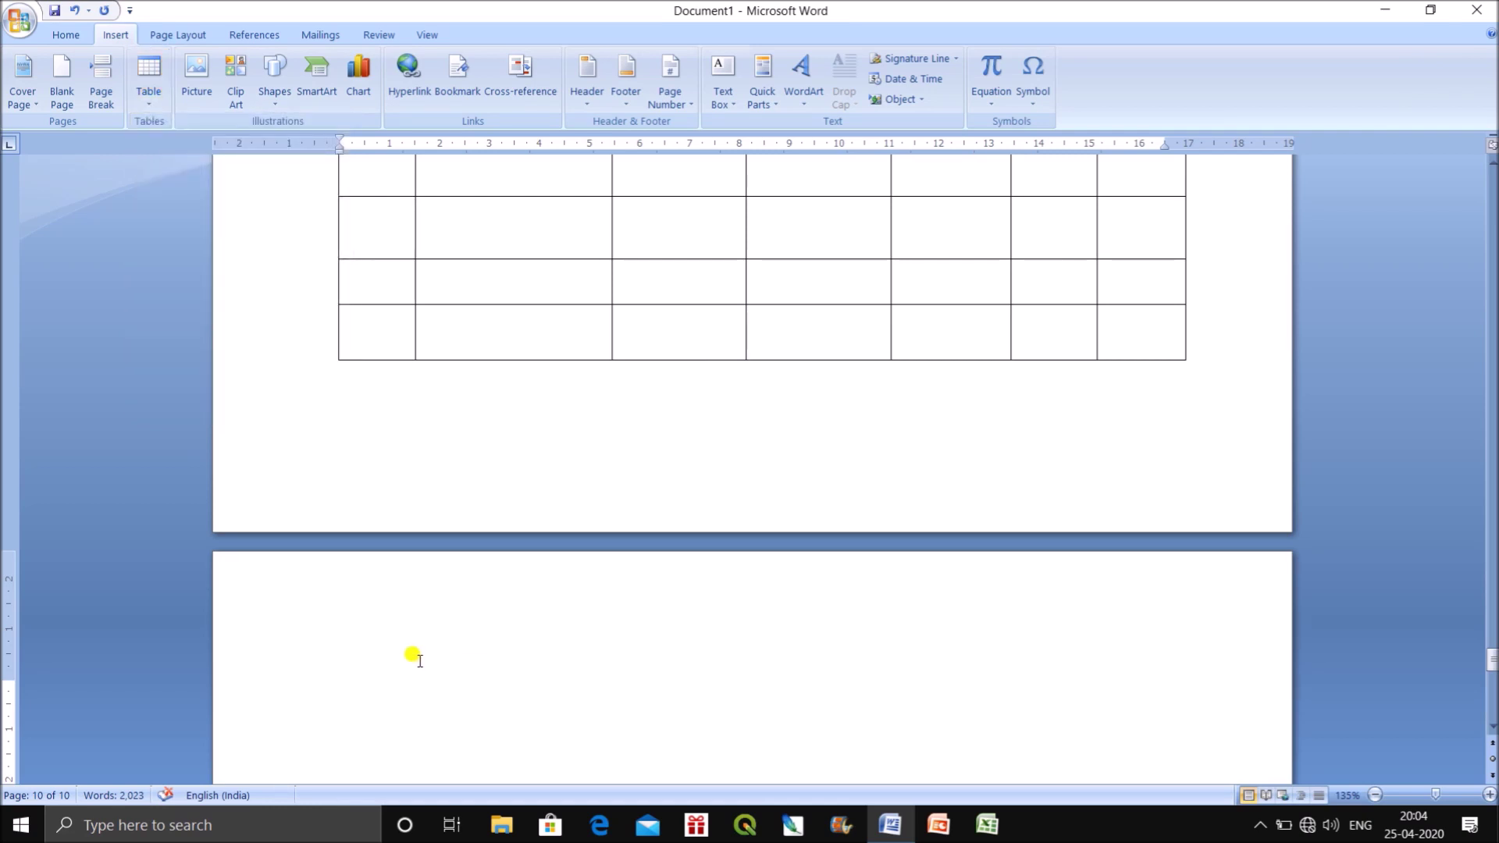
pyautogui.scroll(-2, 426, 659)
# Type the header line 'Sl, Name, History, Geography, Total Marks' on the new page.
pyautogui.write('1')
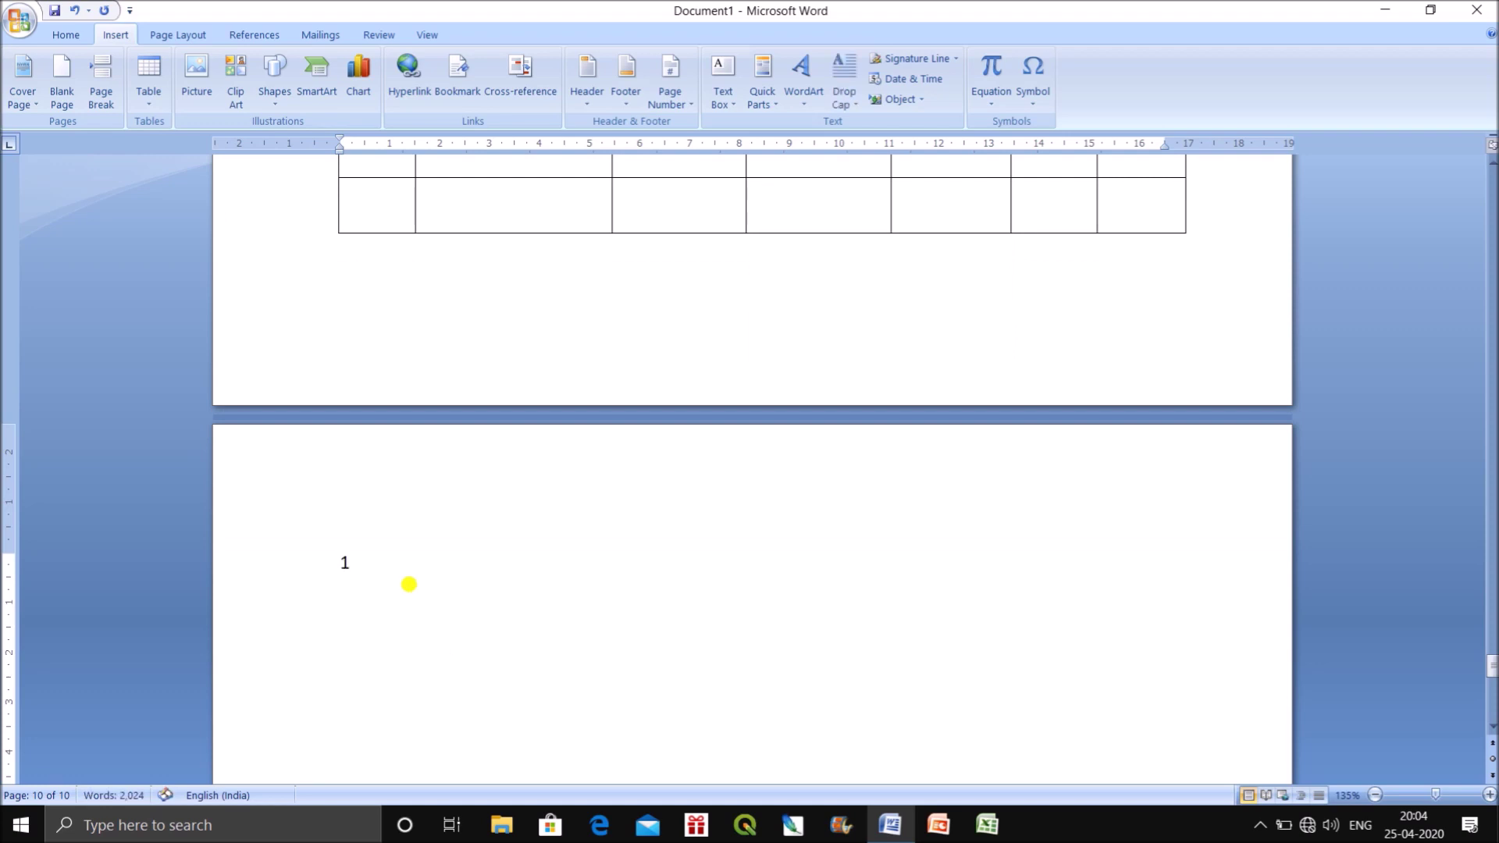
pyautogui.write(', R. Chatterjee,')
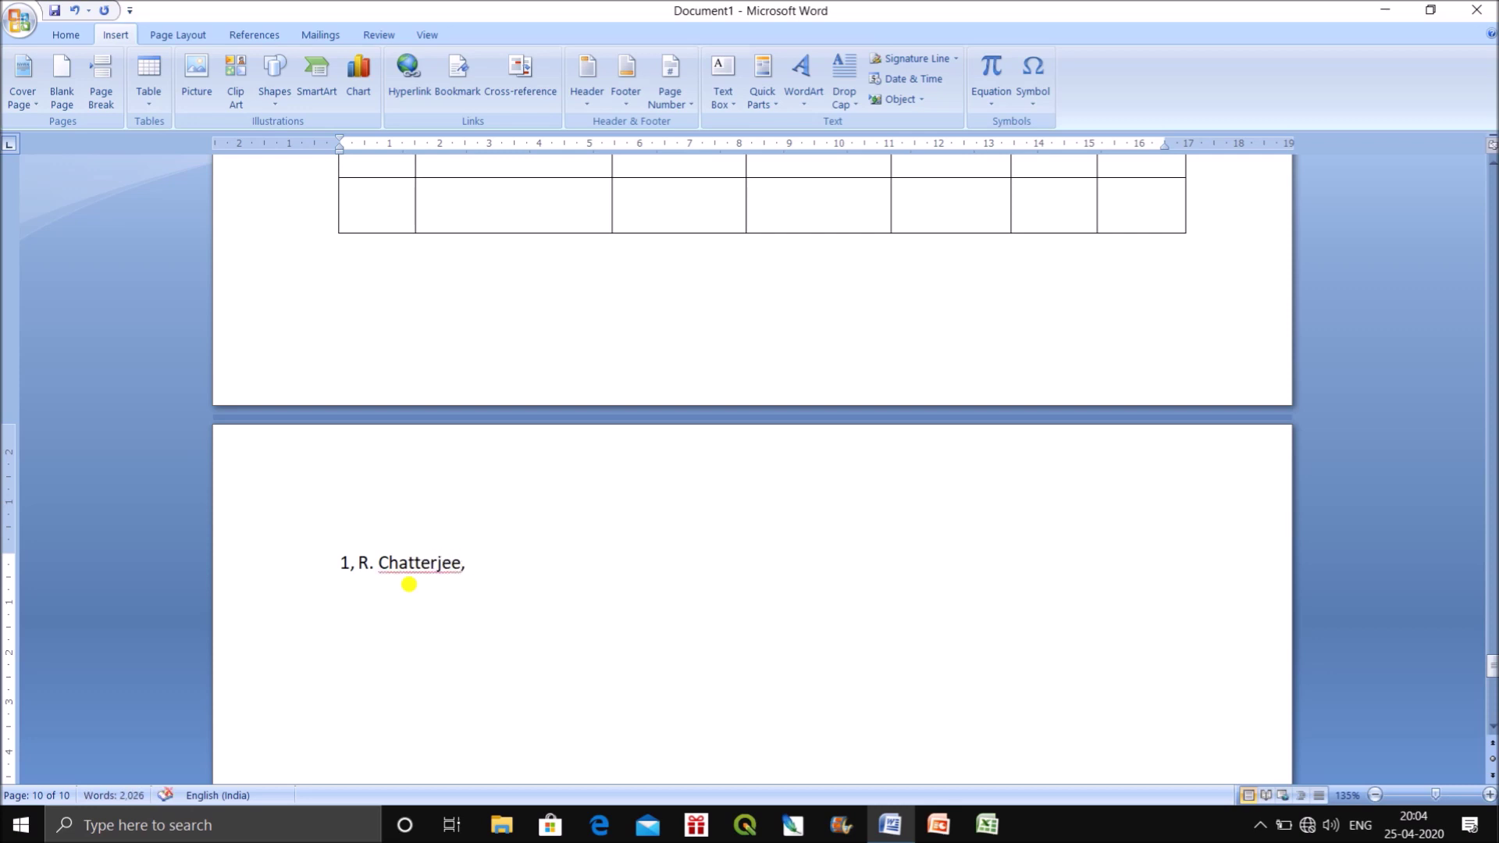
pyautogui.moveTo(492, 595); pyautogui.dragTo(244, 559)
pyautogui.write('Sl, Name,')
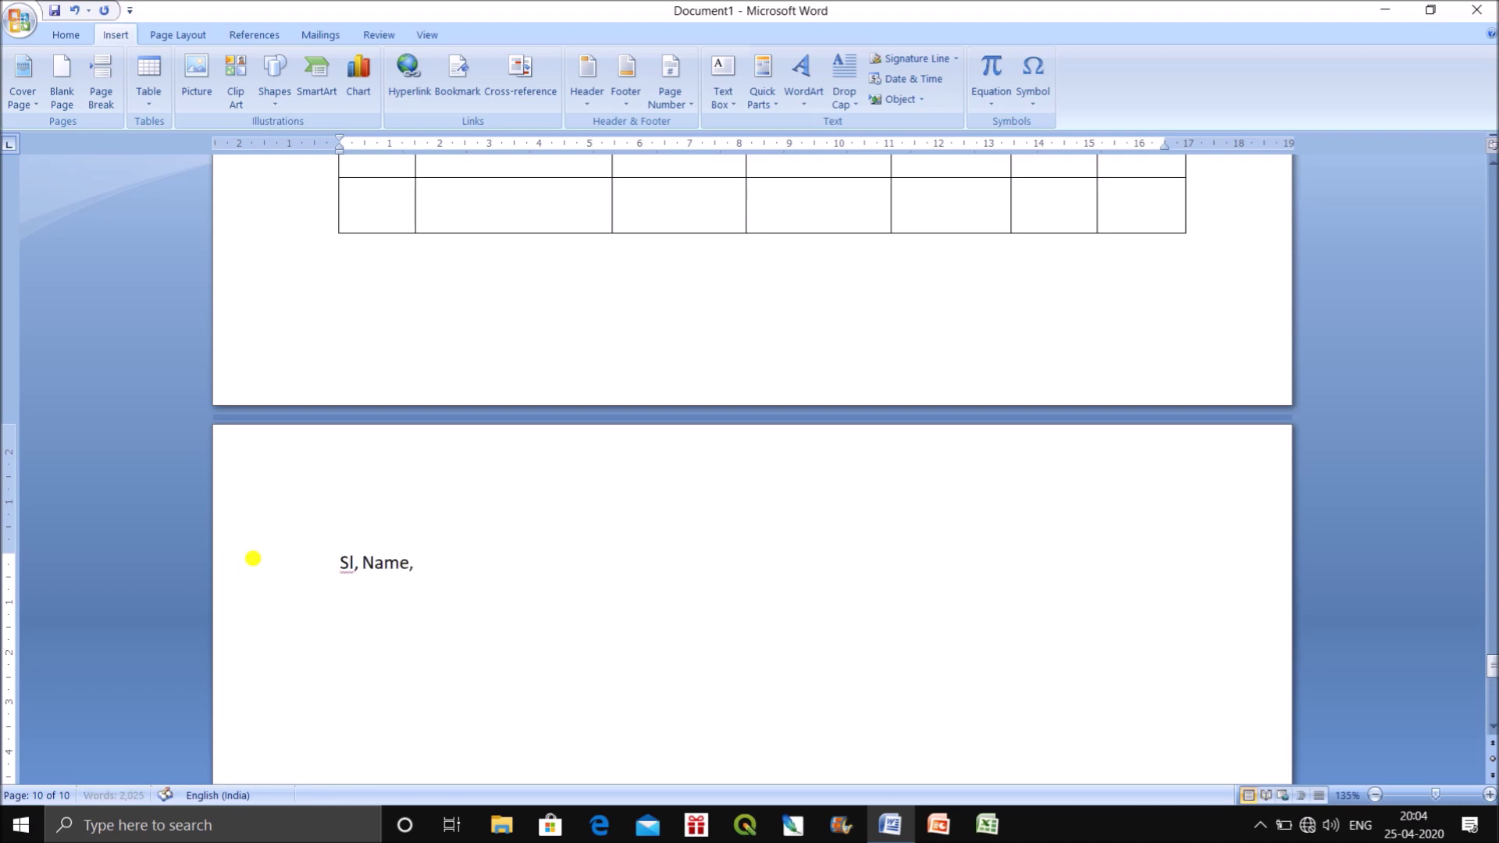
pyautogui.write(' History, Geography, Total Marks')
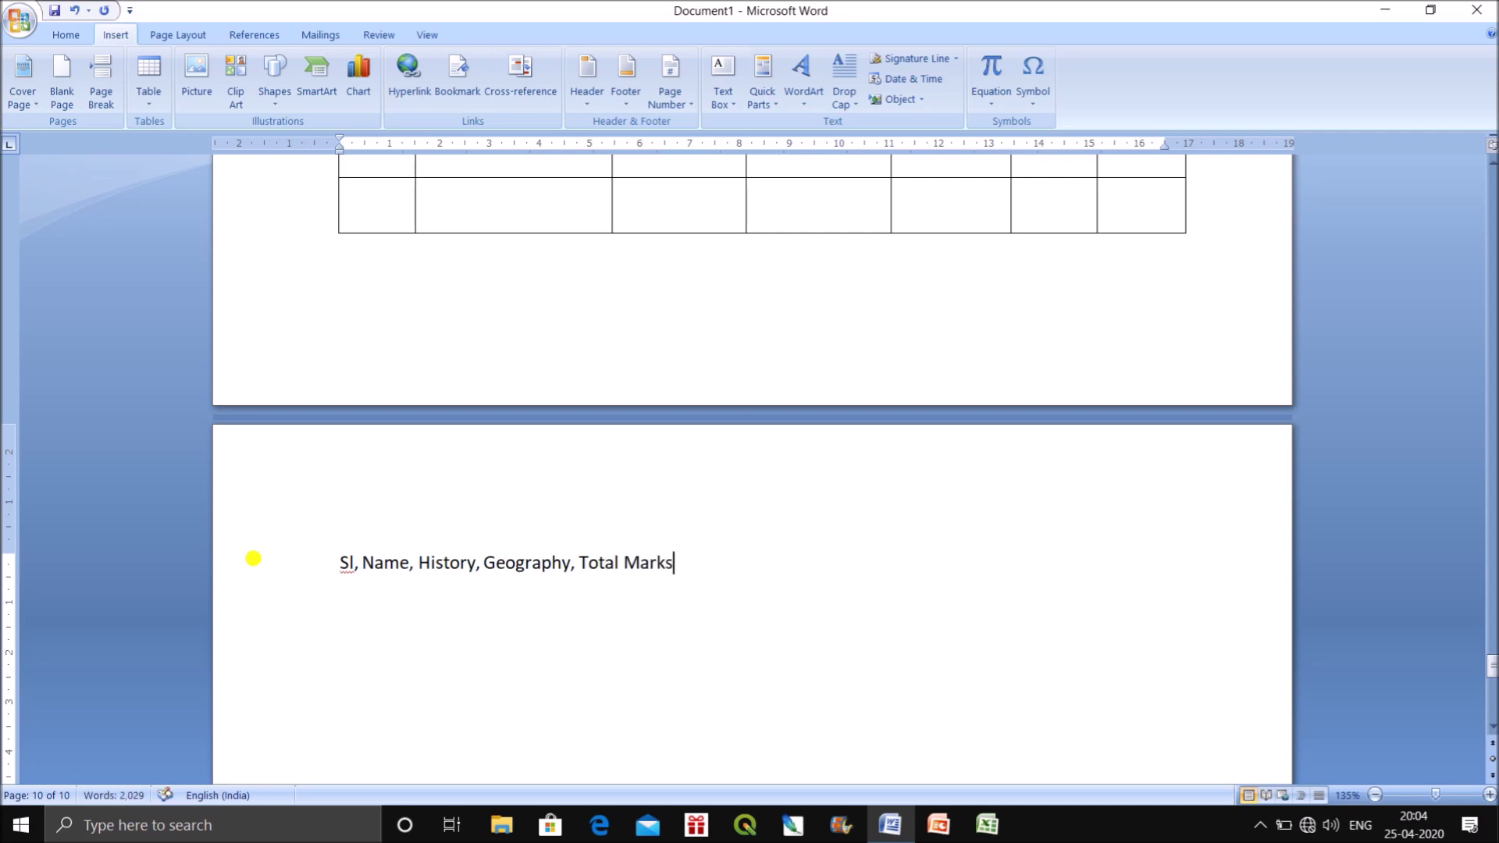
pyautogui.press('Return')
pyautogui.write('1, R. Chatterjee, 40')
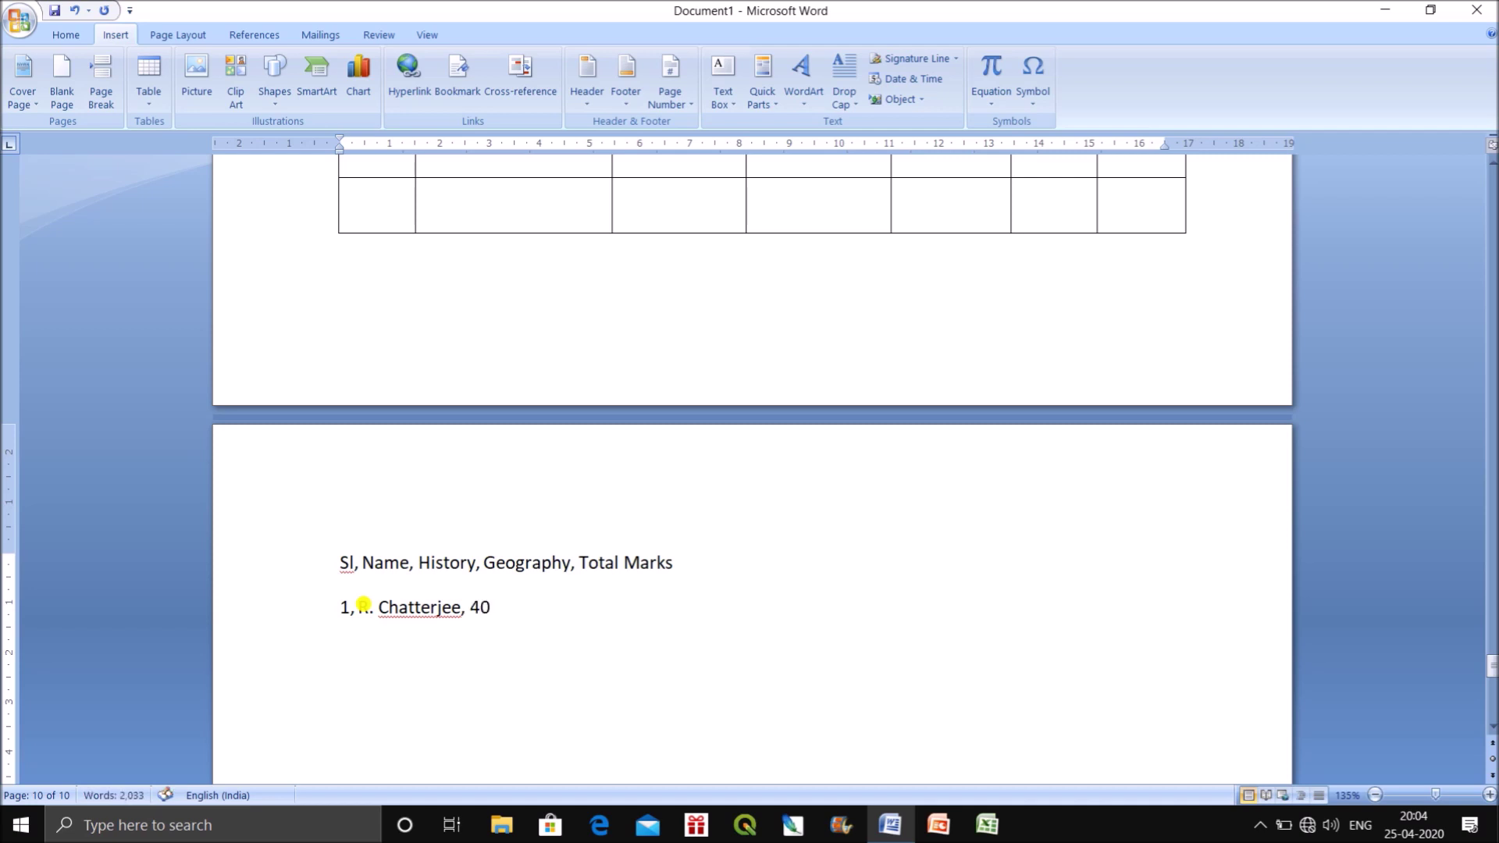
pyautogui.write('50, 90')
pyautogui.press('Return')
pyautogui.write('2')
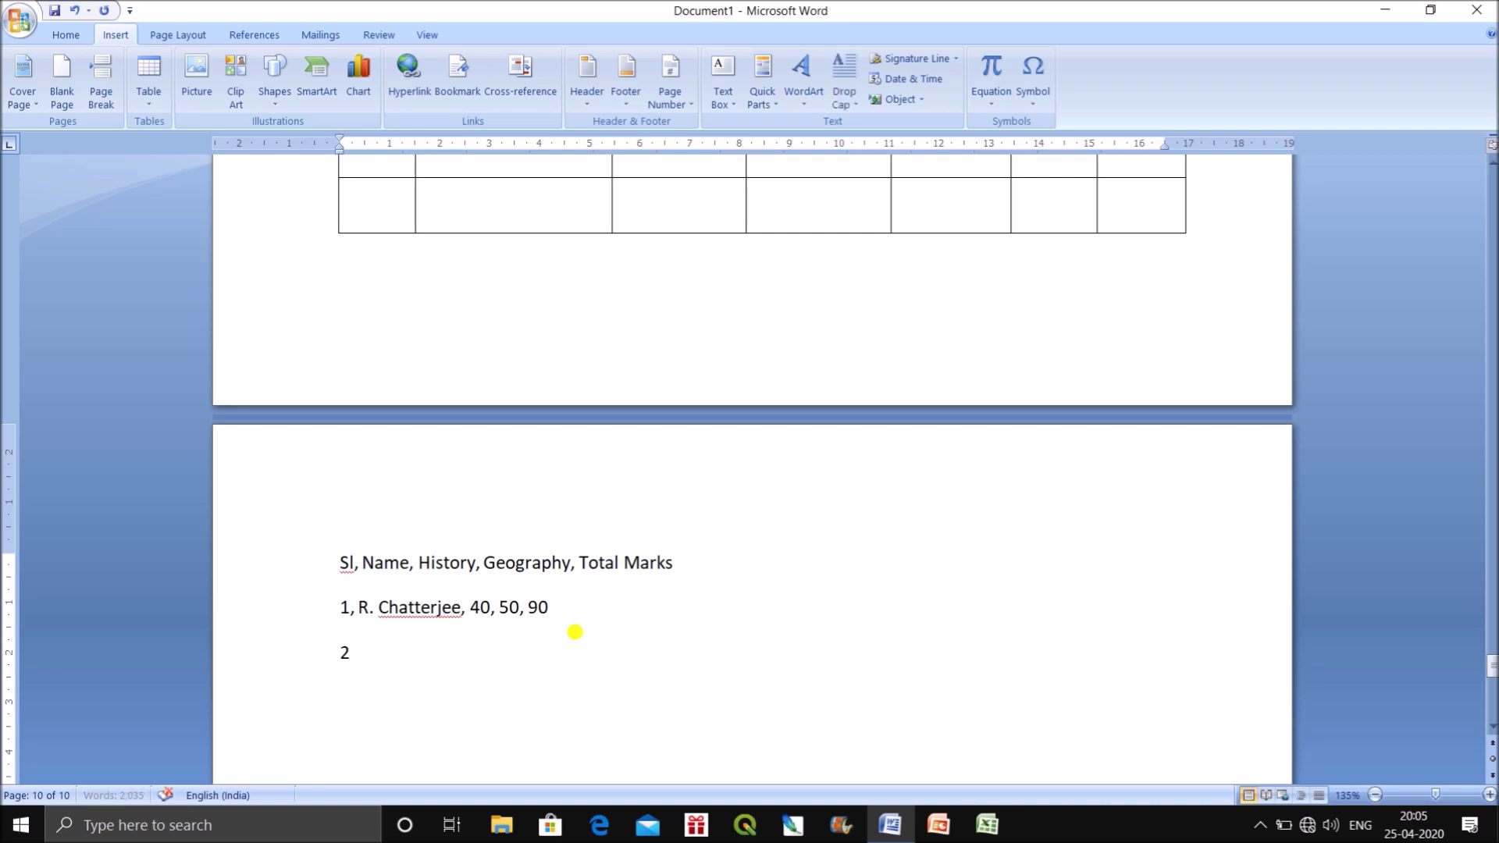
pyautogui.write(',')
pyautogui.write('T. Das, 50,35, 85')
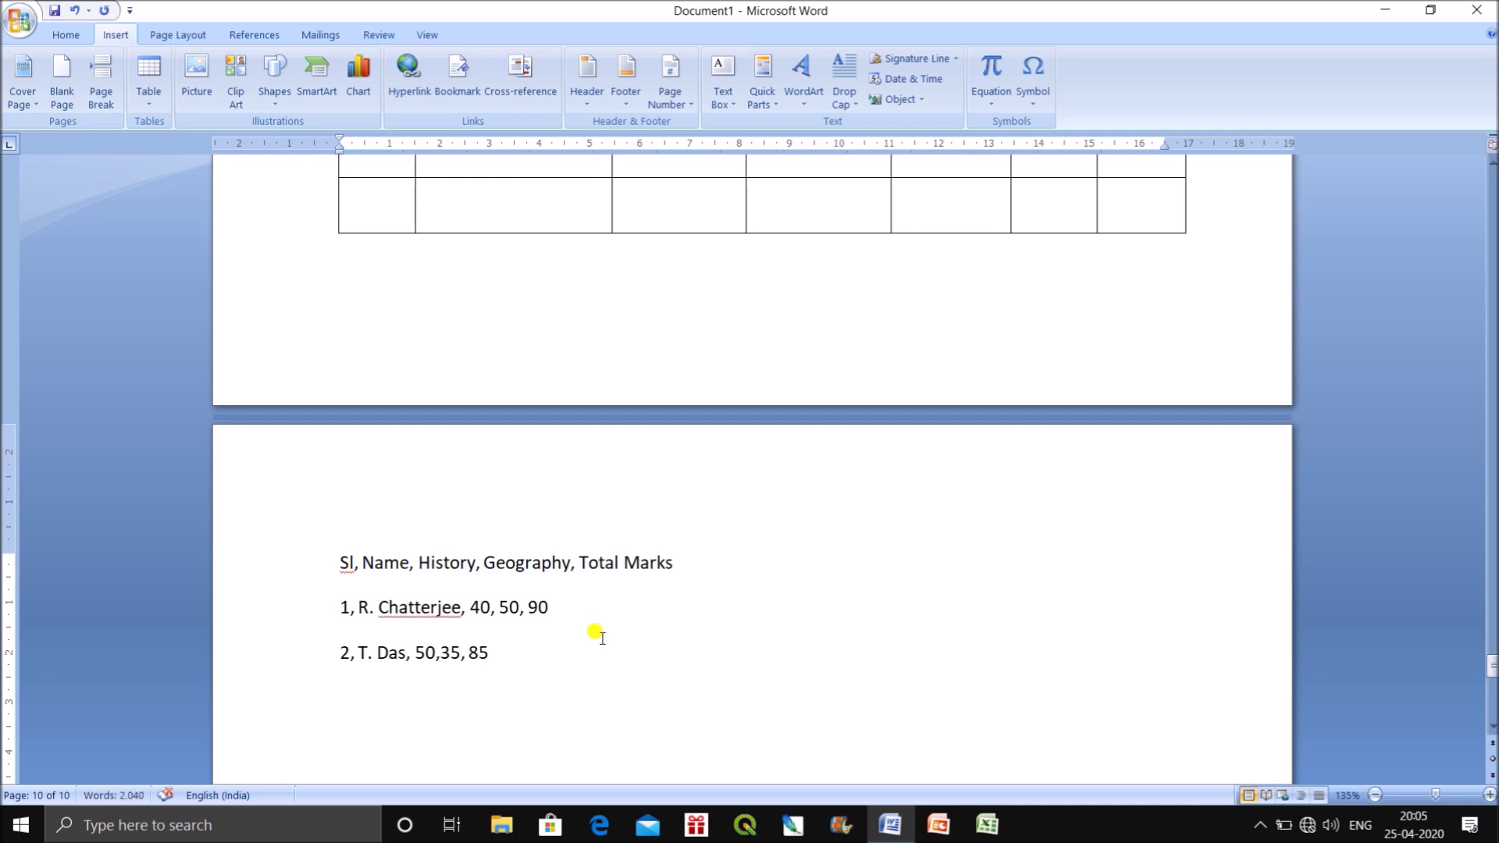
pyautogui.press('Return')
pyautogui.write('3')
pyautogui.press('BackSpace')
pyautogui.write('C. Podd')
pyautogui.press('BackSpace')
pyautogui.write('dar, 40, ')
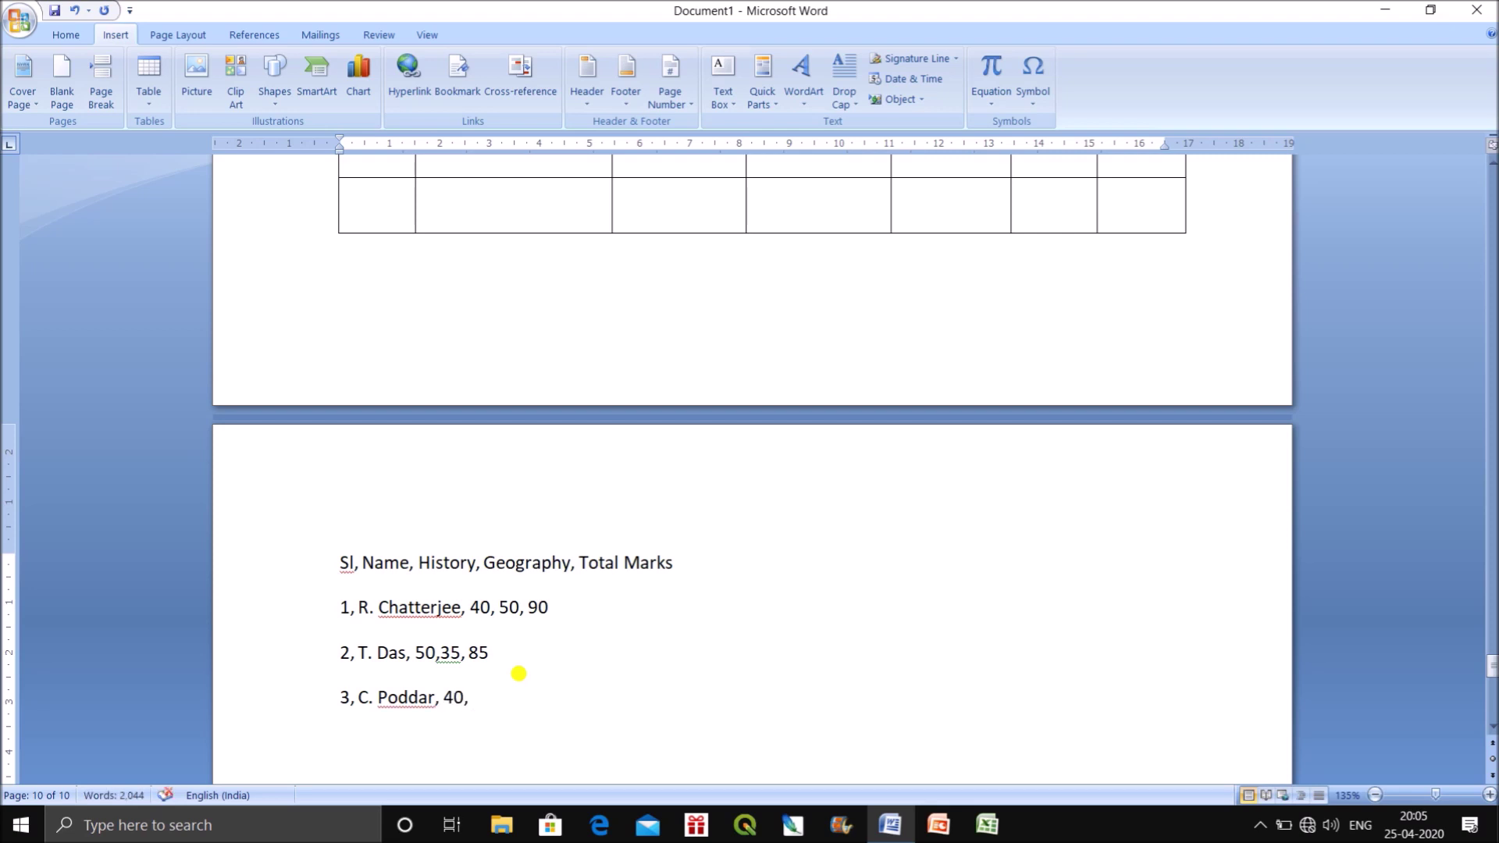
pyautogui.write('40, 80')
pyautogui.moveTo(559, 697); pyautogui.dragTo(331, 564)
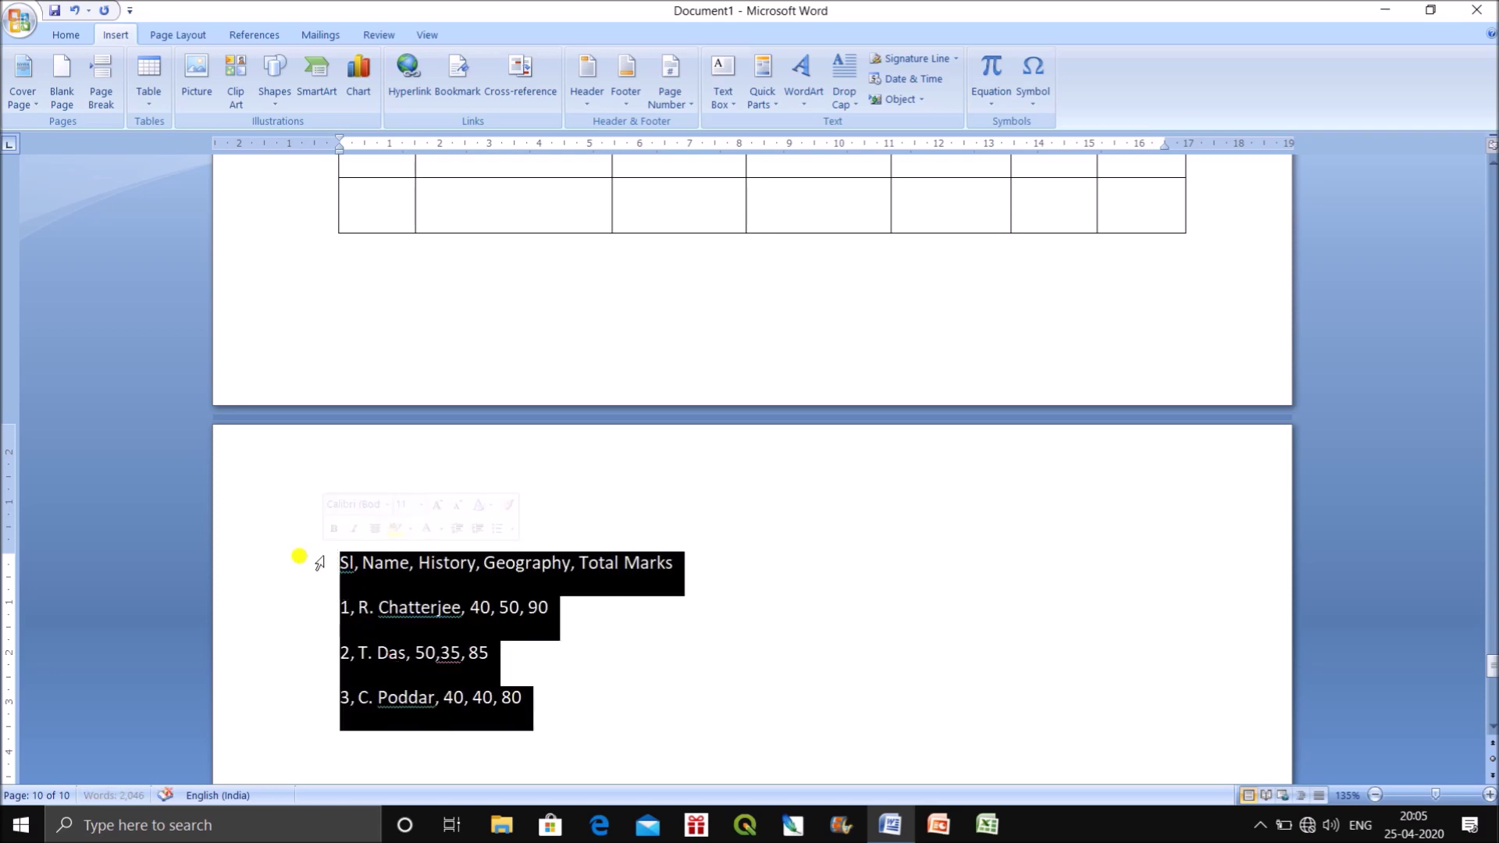
pyautogui.click(148, 97)
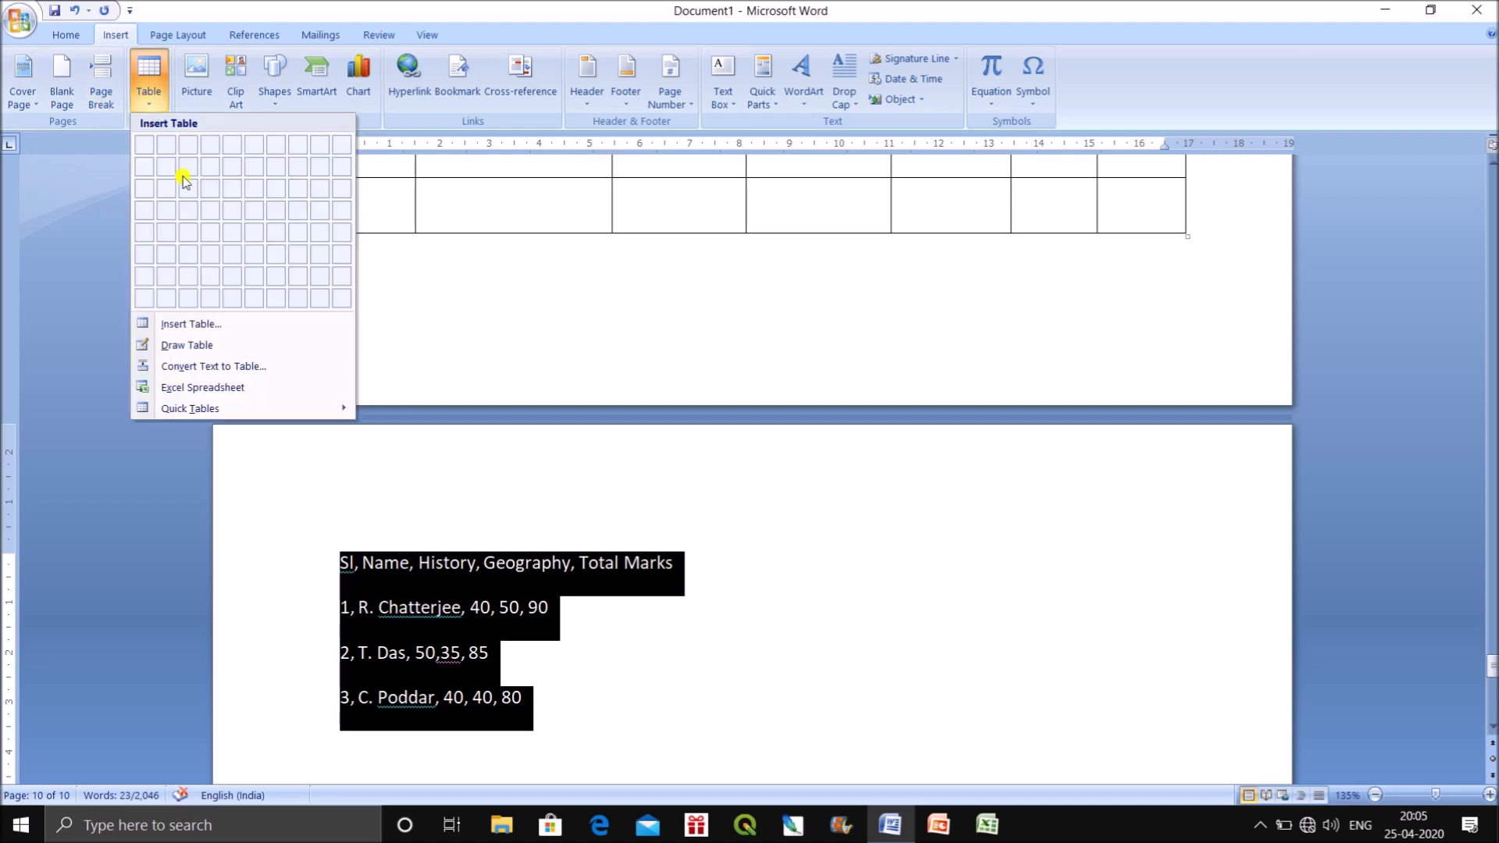
# Convert the selected comma-separated lines into a 5-column table with AutoFit to contents.
pyautogui.click(208, 373)
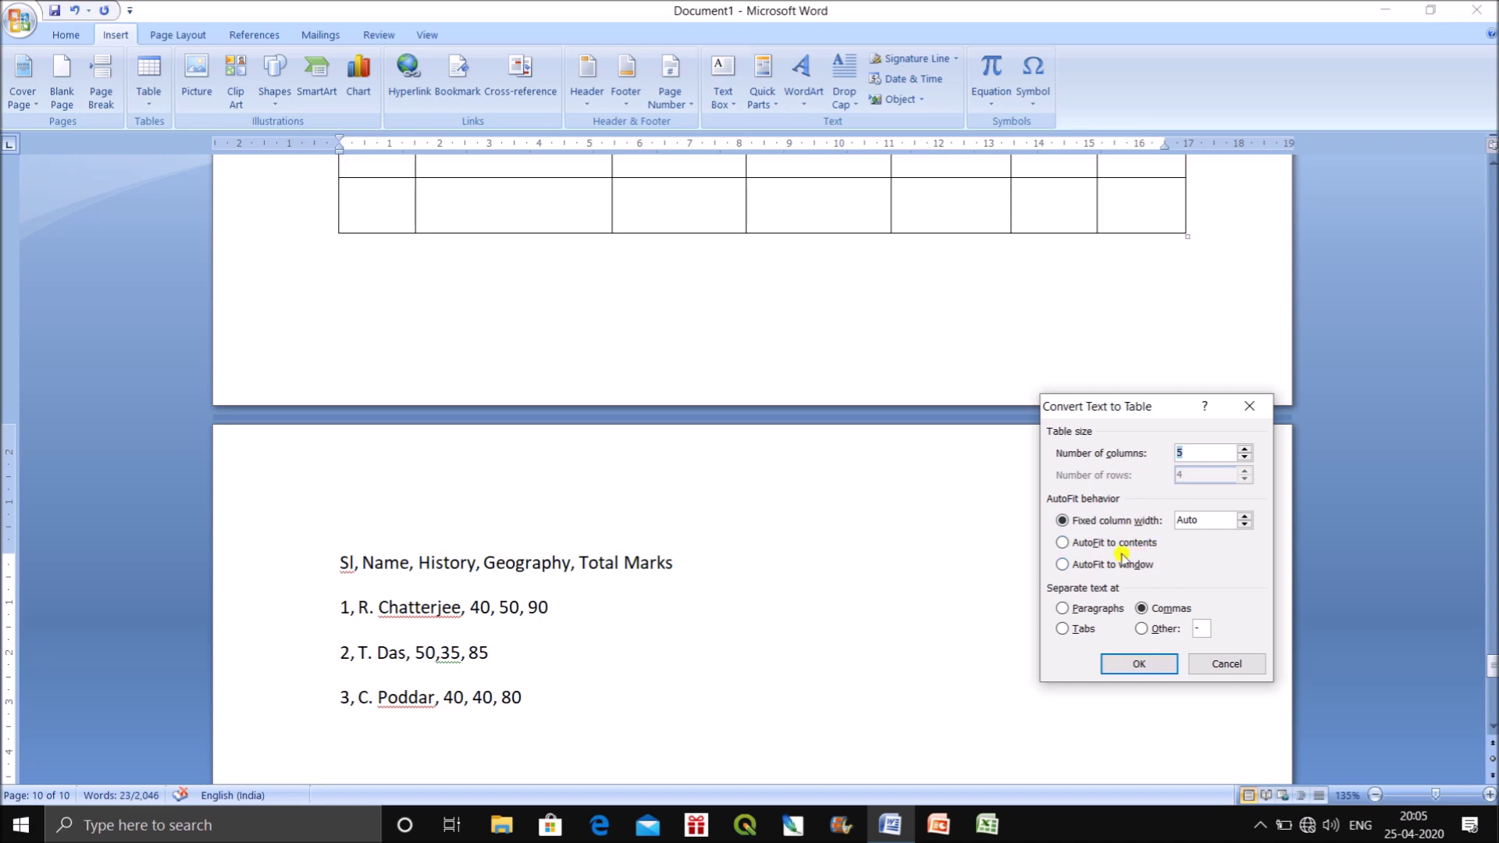
pyautogui.click(1063, 542)
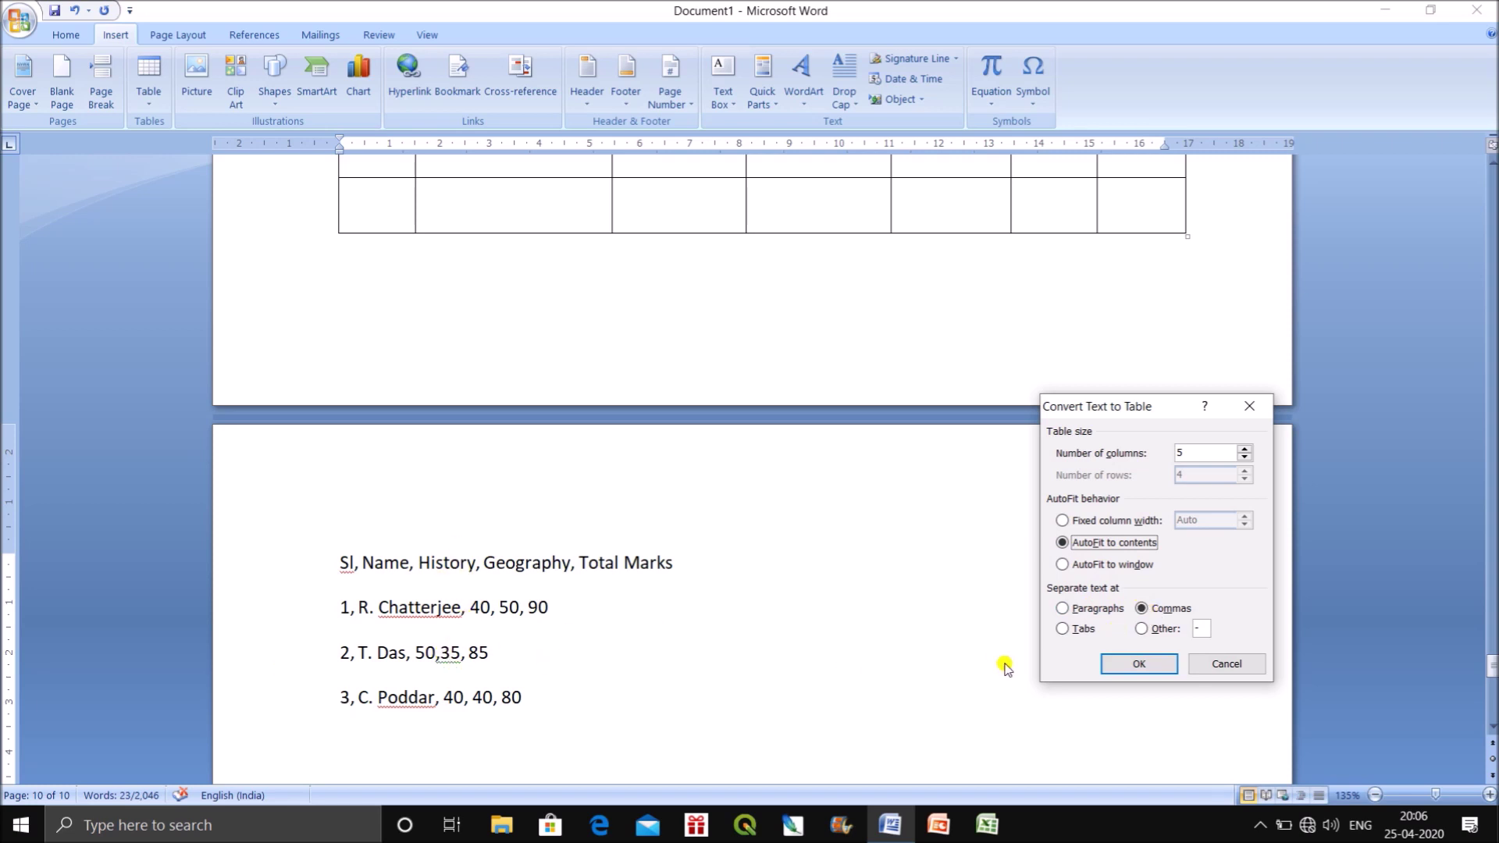
pyautogui.click(1139, 664)
pyautogui.click(940, 655)
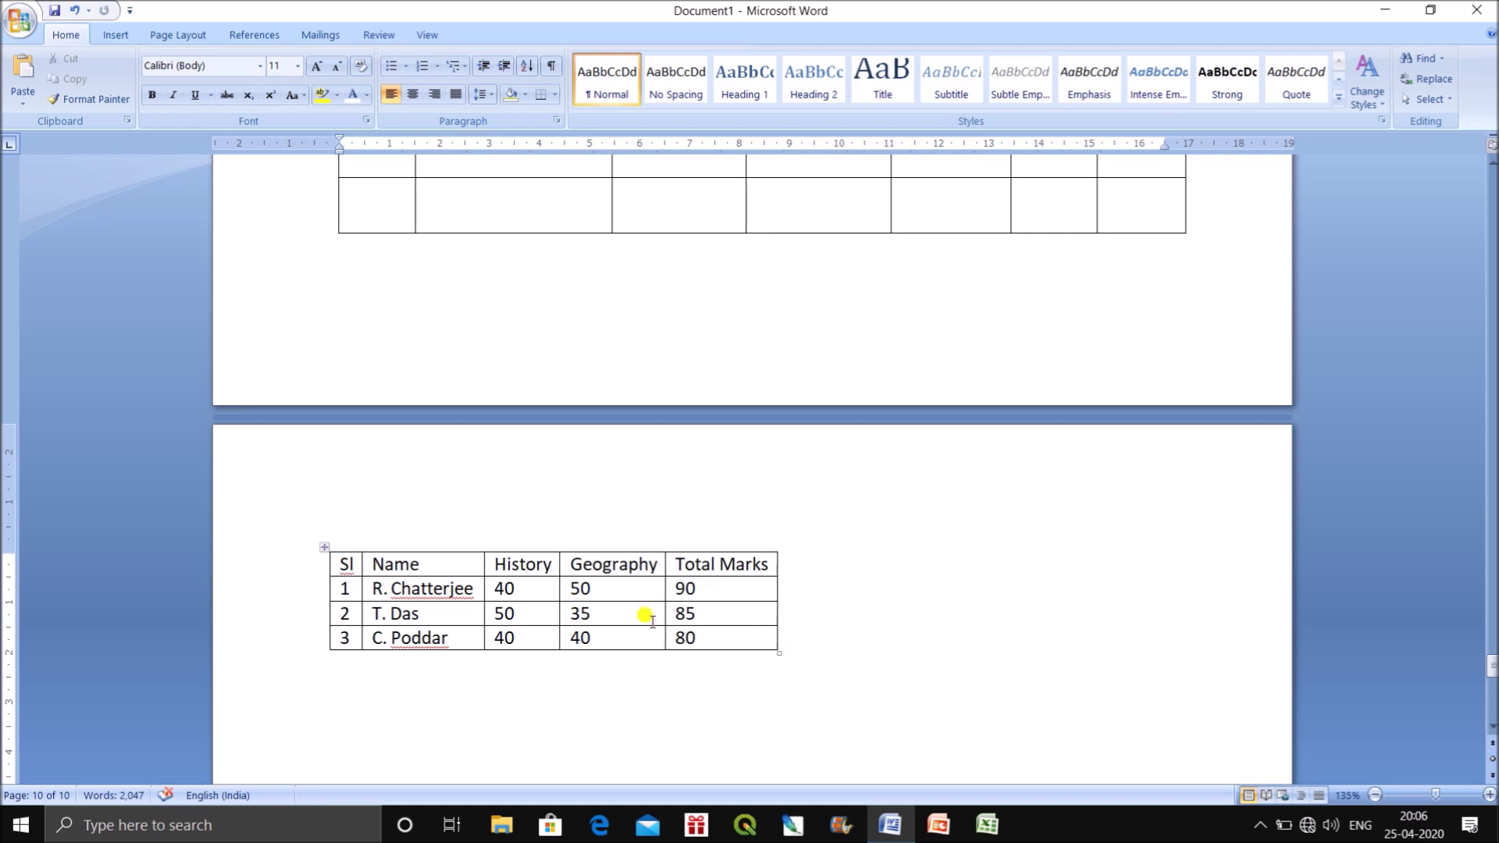
# Stretch the marks table across the full page width.
pyautogui.click(322, 544)
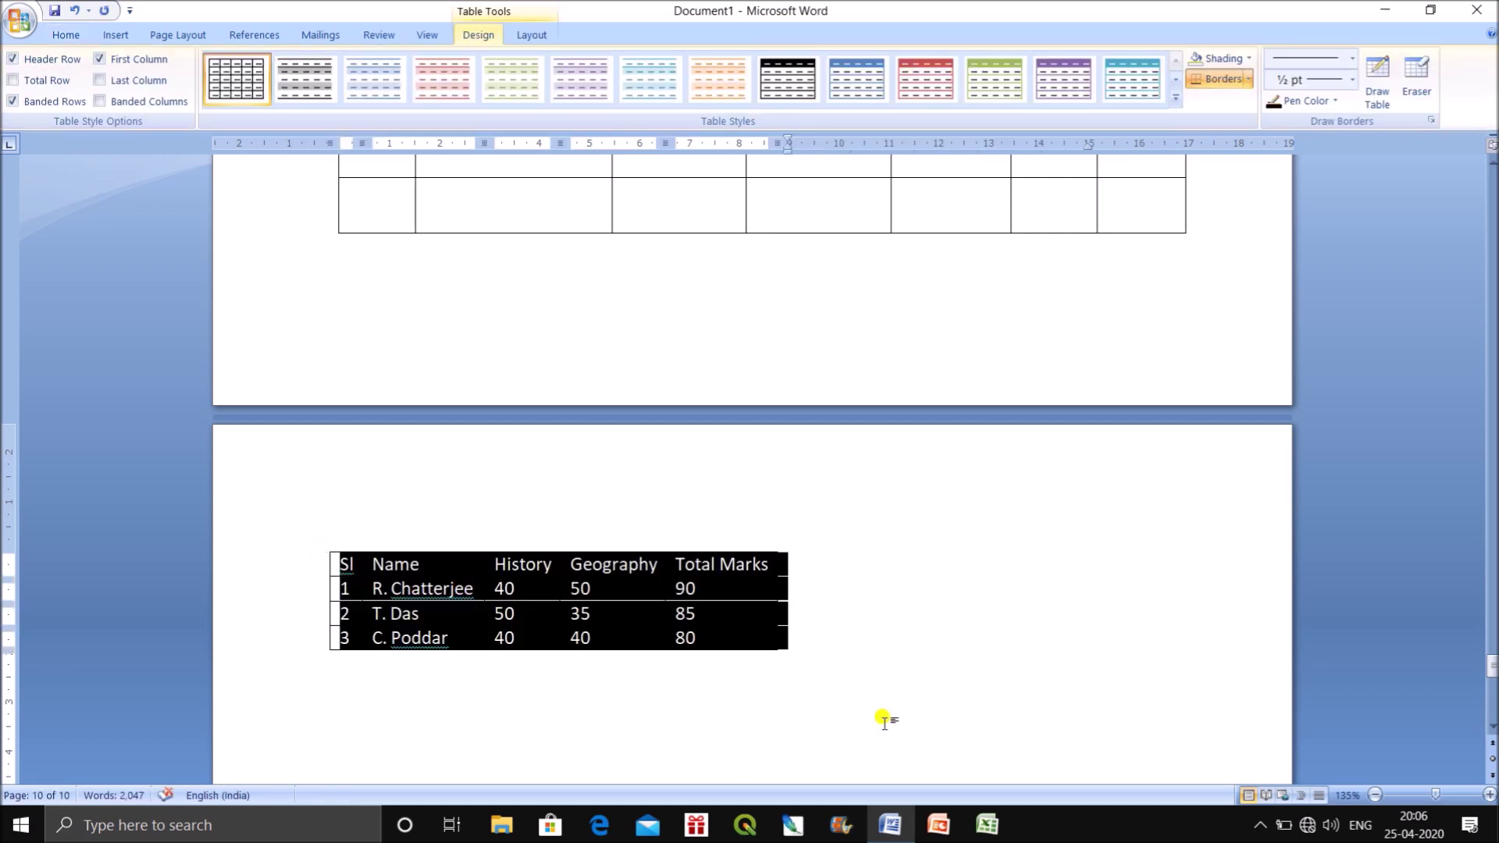
pyautogui.click(781, 660)
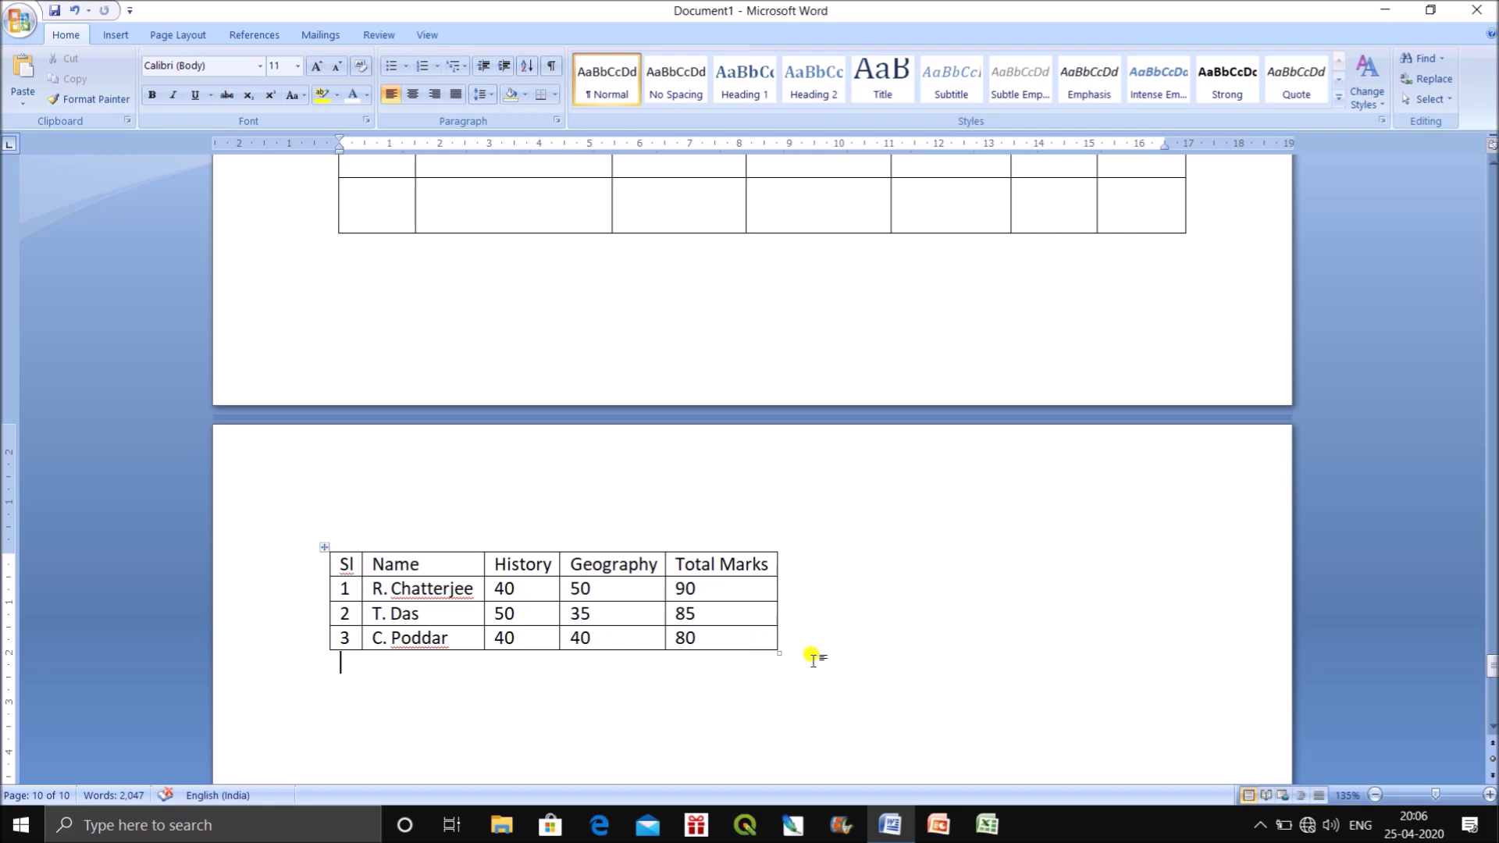
pyautogui.moveTo(778, 651); pyautogui.dragTo(1147, 670)
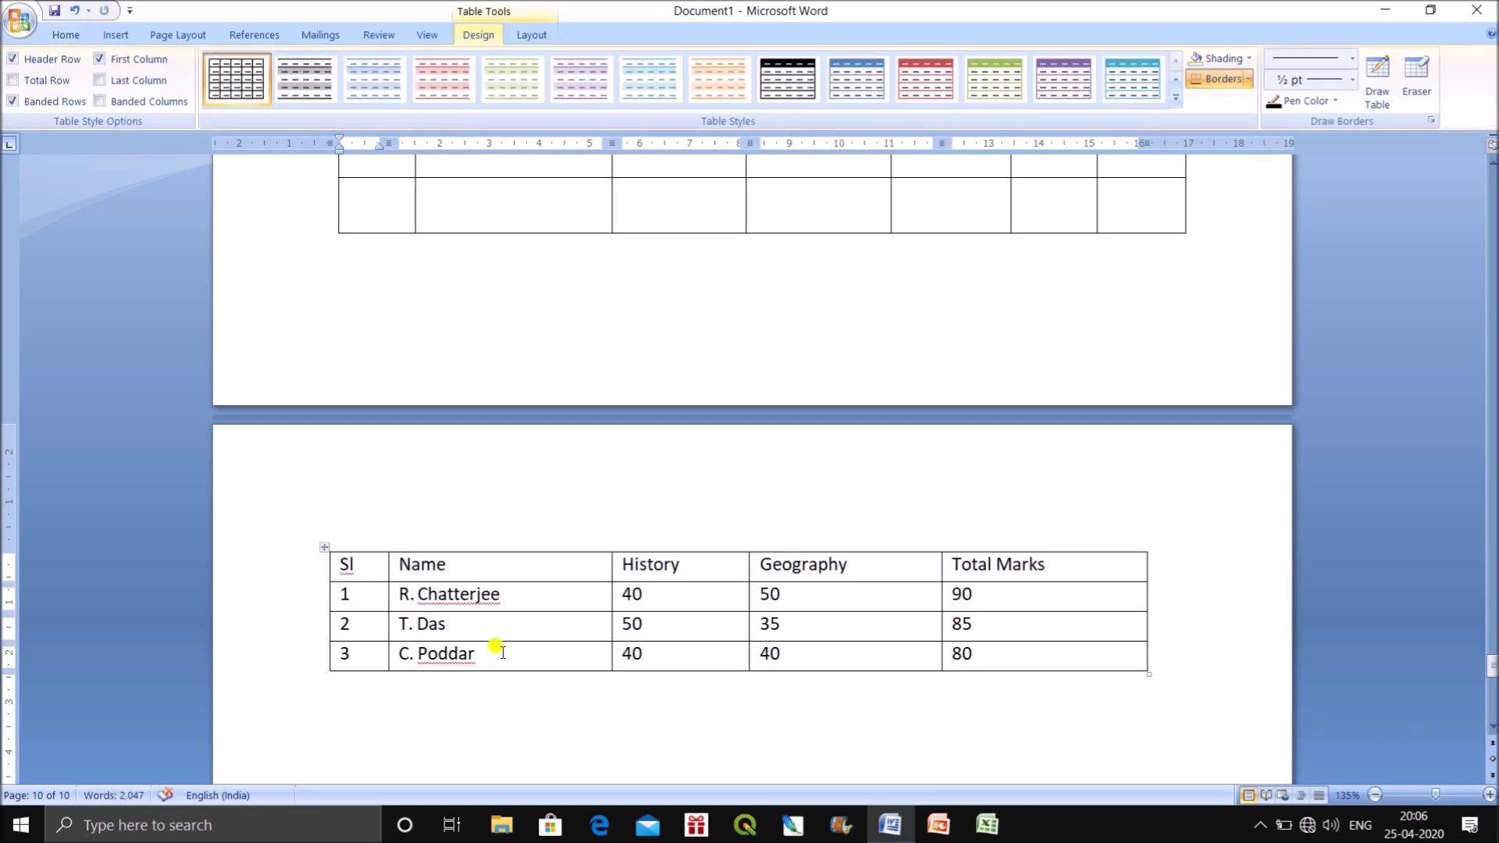
# Centre-align the History, Geography and Total Marks columns.
pyautogui.moveTo(645, 559); pyautogui.dragTo(1093, 655)
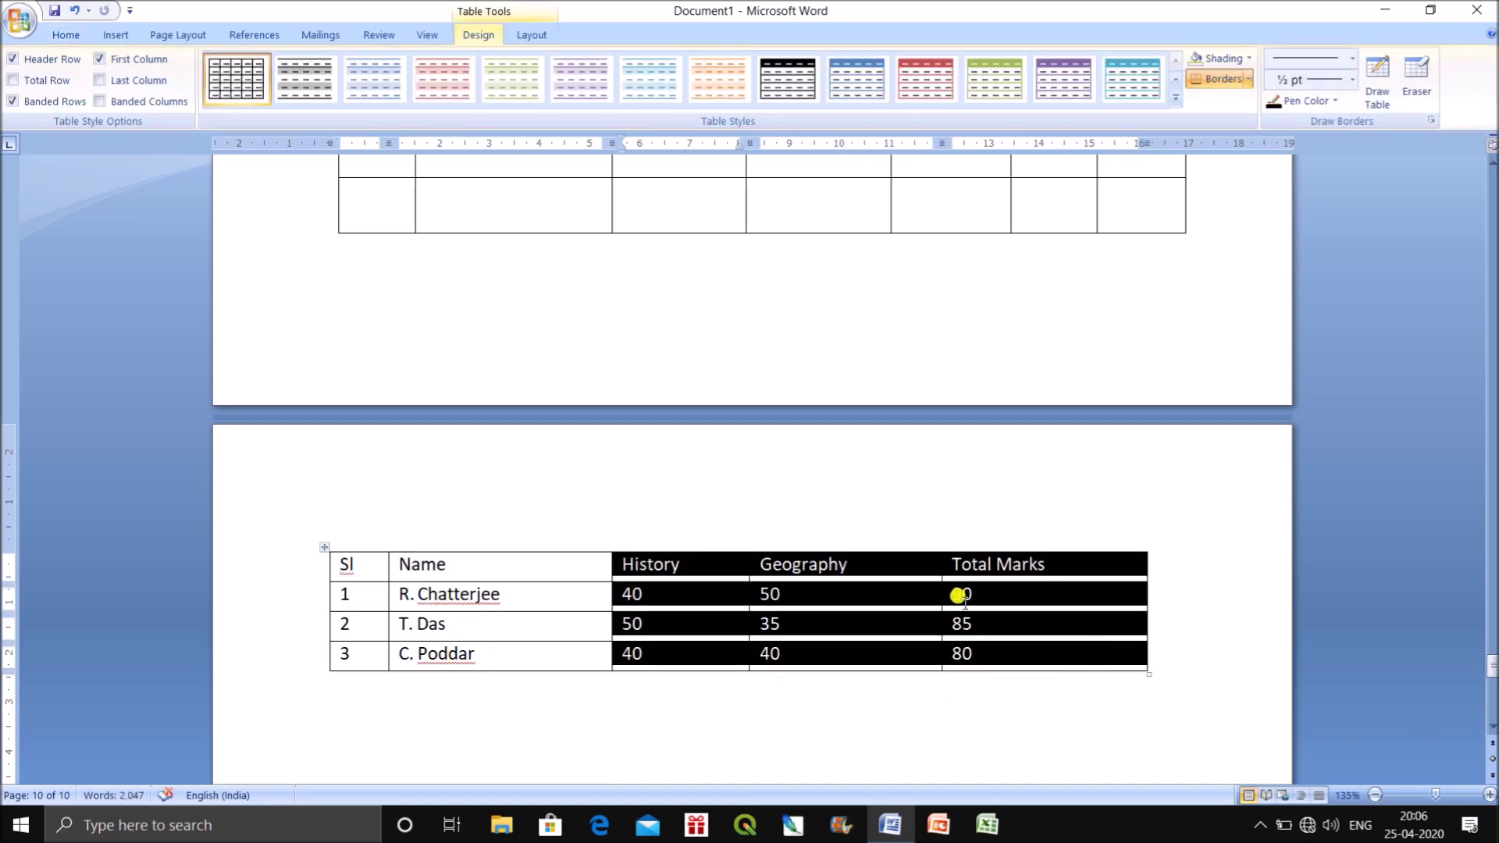
pyautogui.click(66, 35)
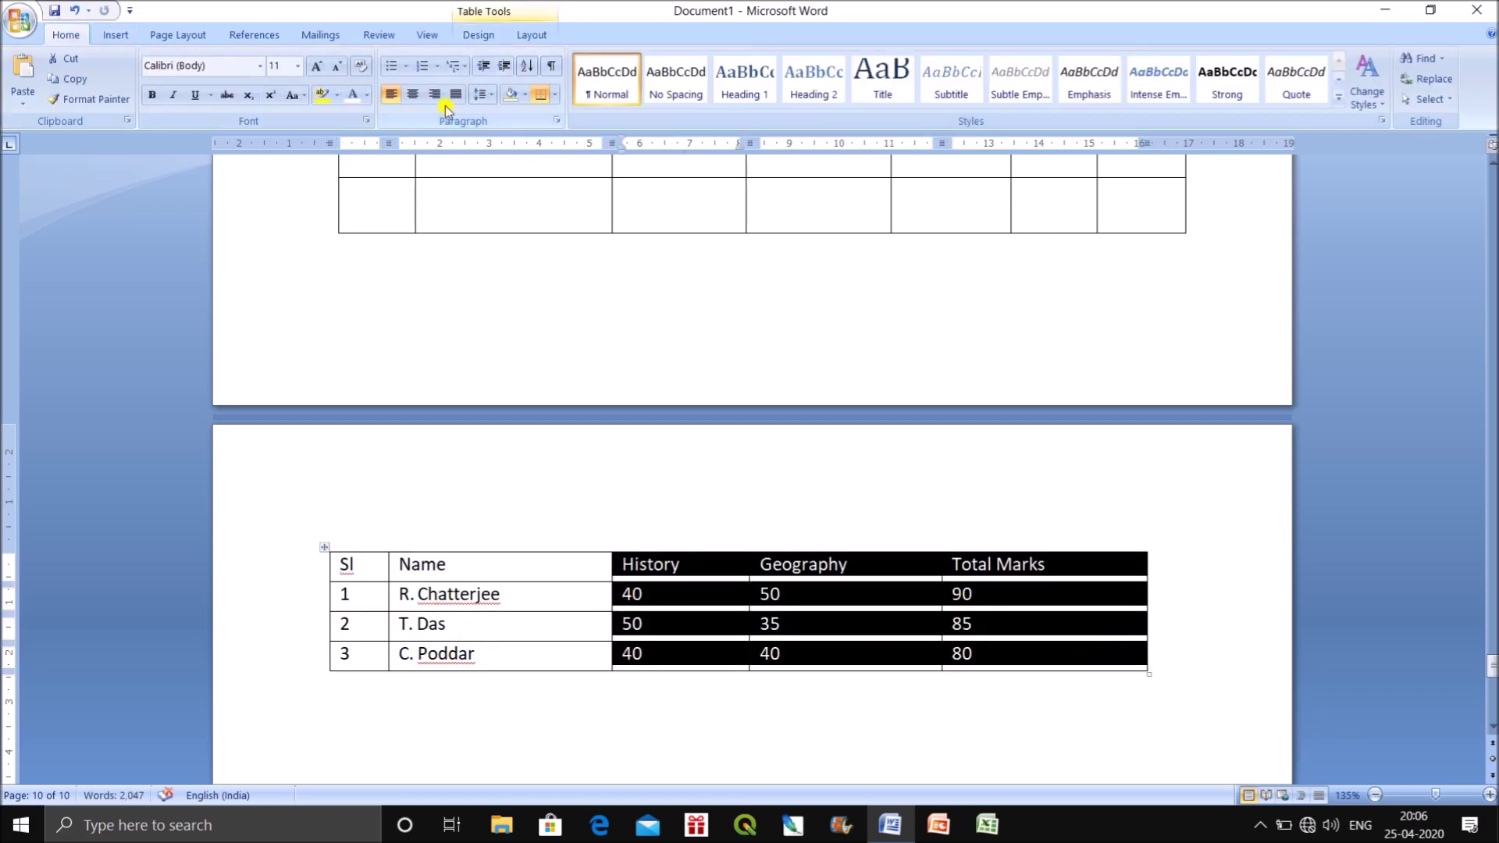
pyautogui.click(412, 93)
pyautogui.click(1182, 591)
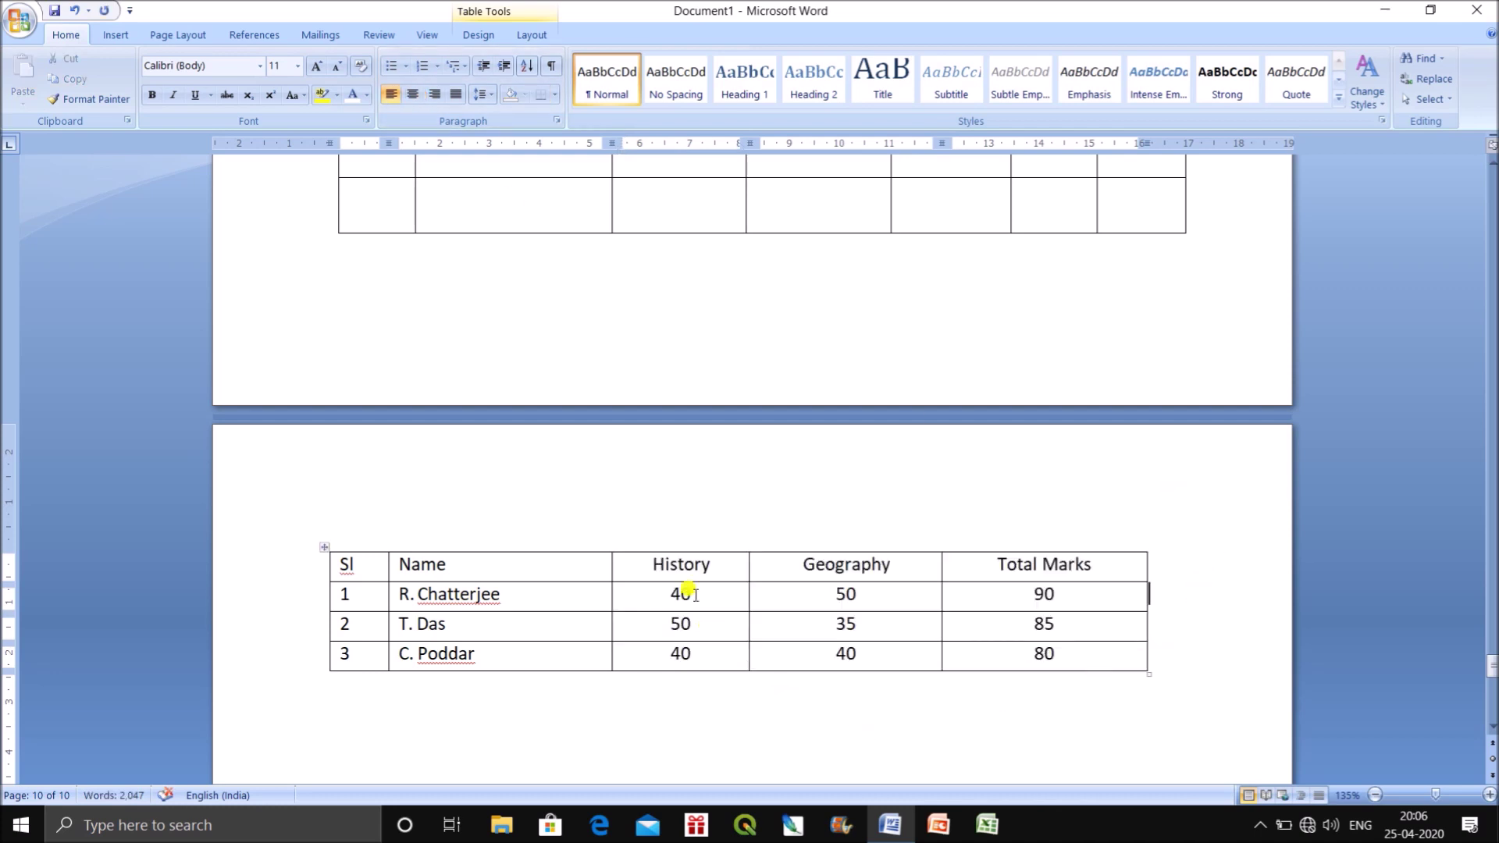
pyautogui.scroll(-3, 684, 585)
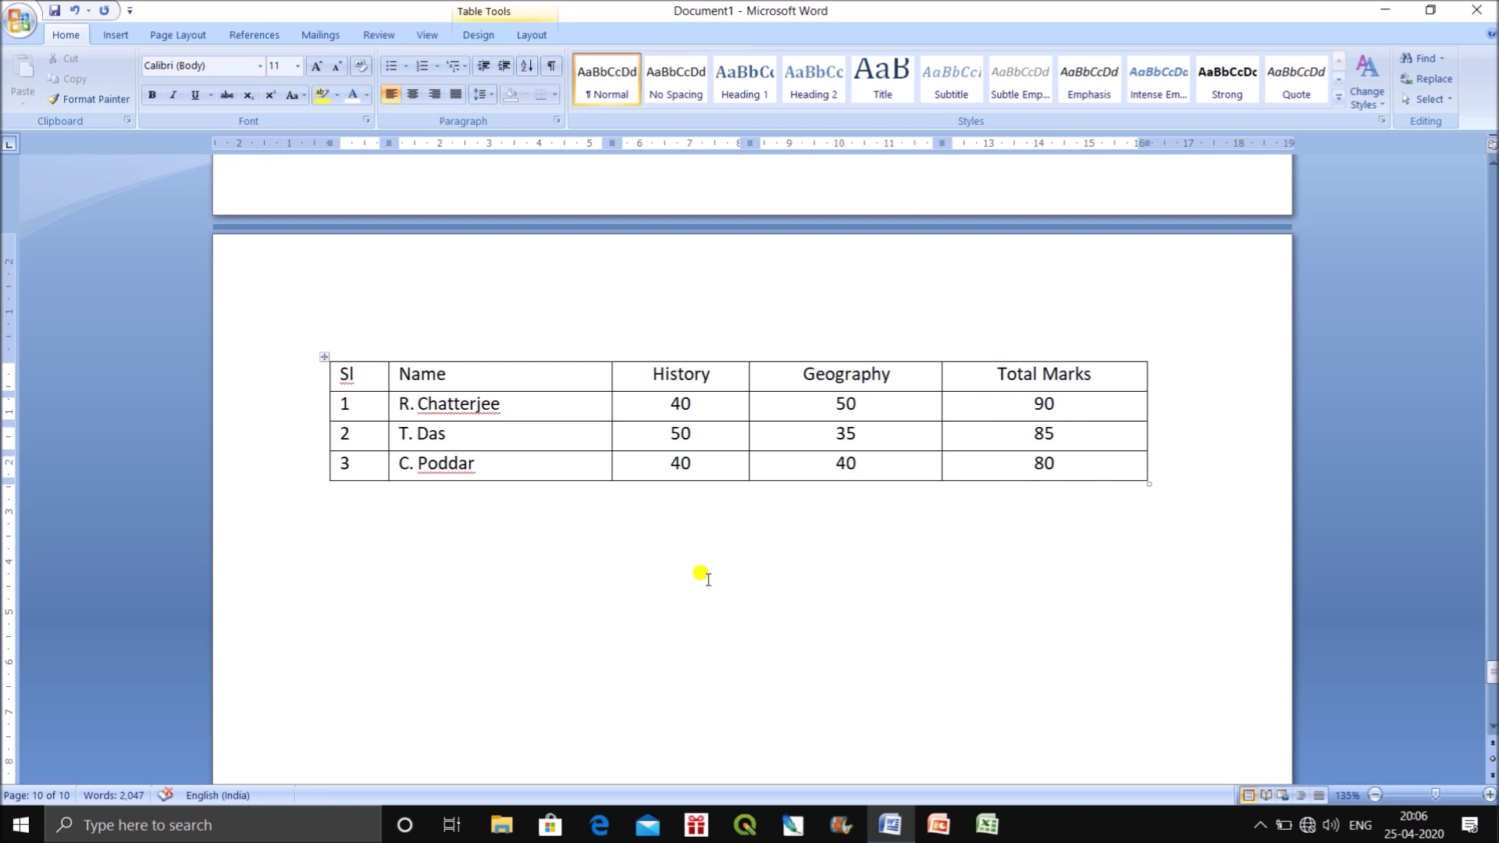
pyautogui.click(328, 540)
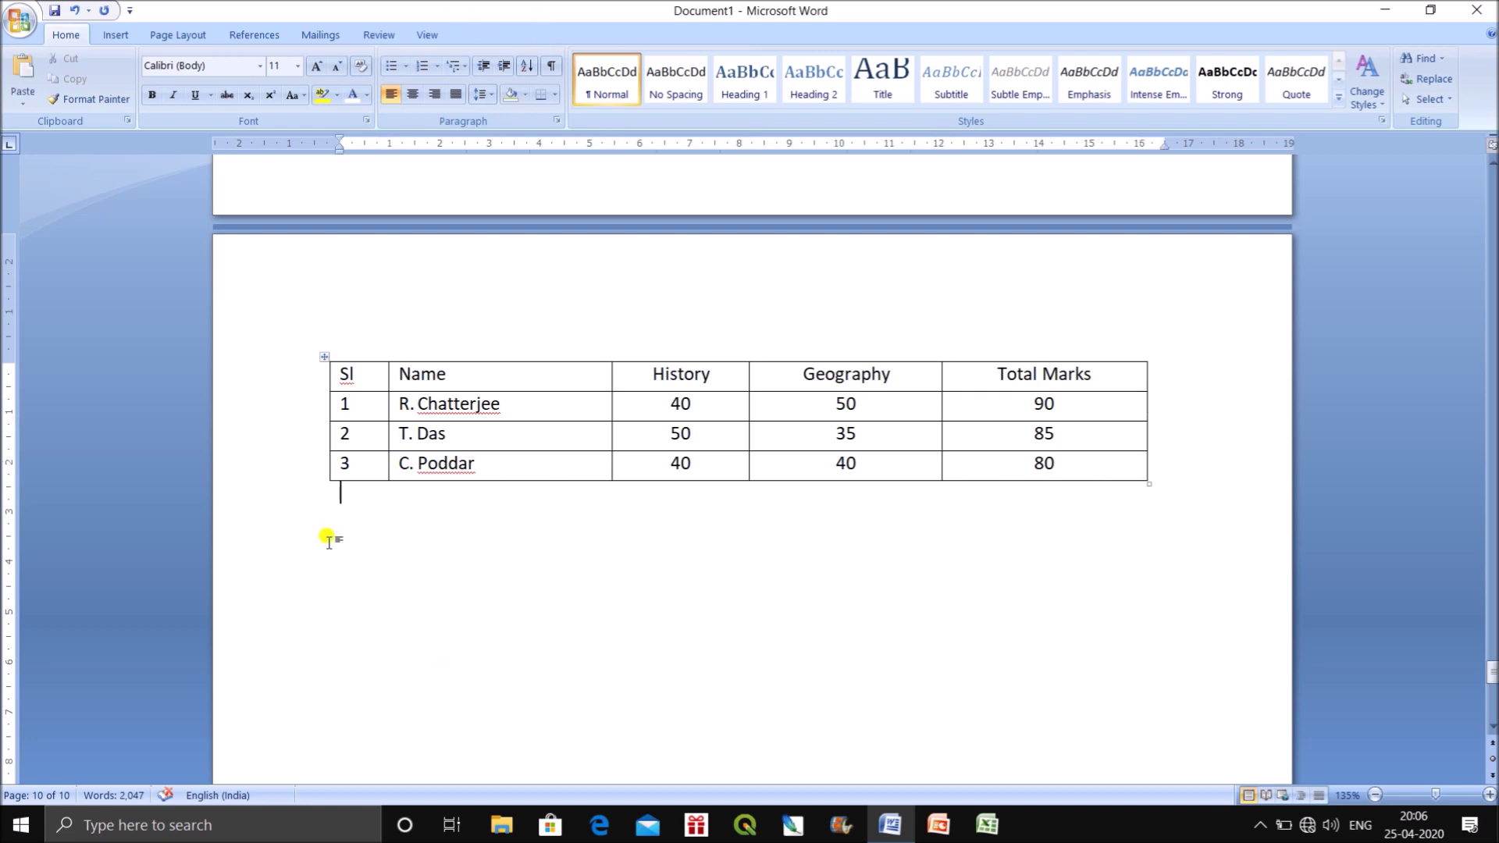
pyautogui.click(115, 35)
# Insert the With Subheads 1 quick table below the marks table.
pyautogui.click(148, 78)
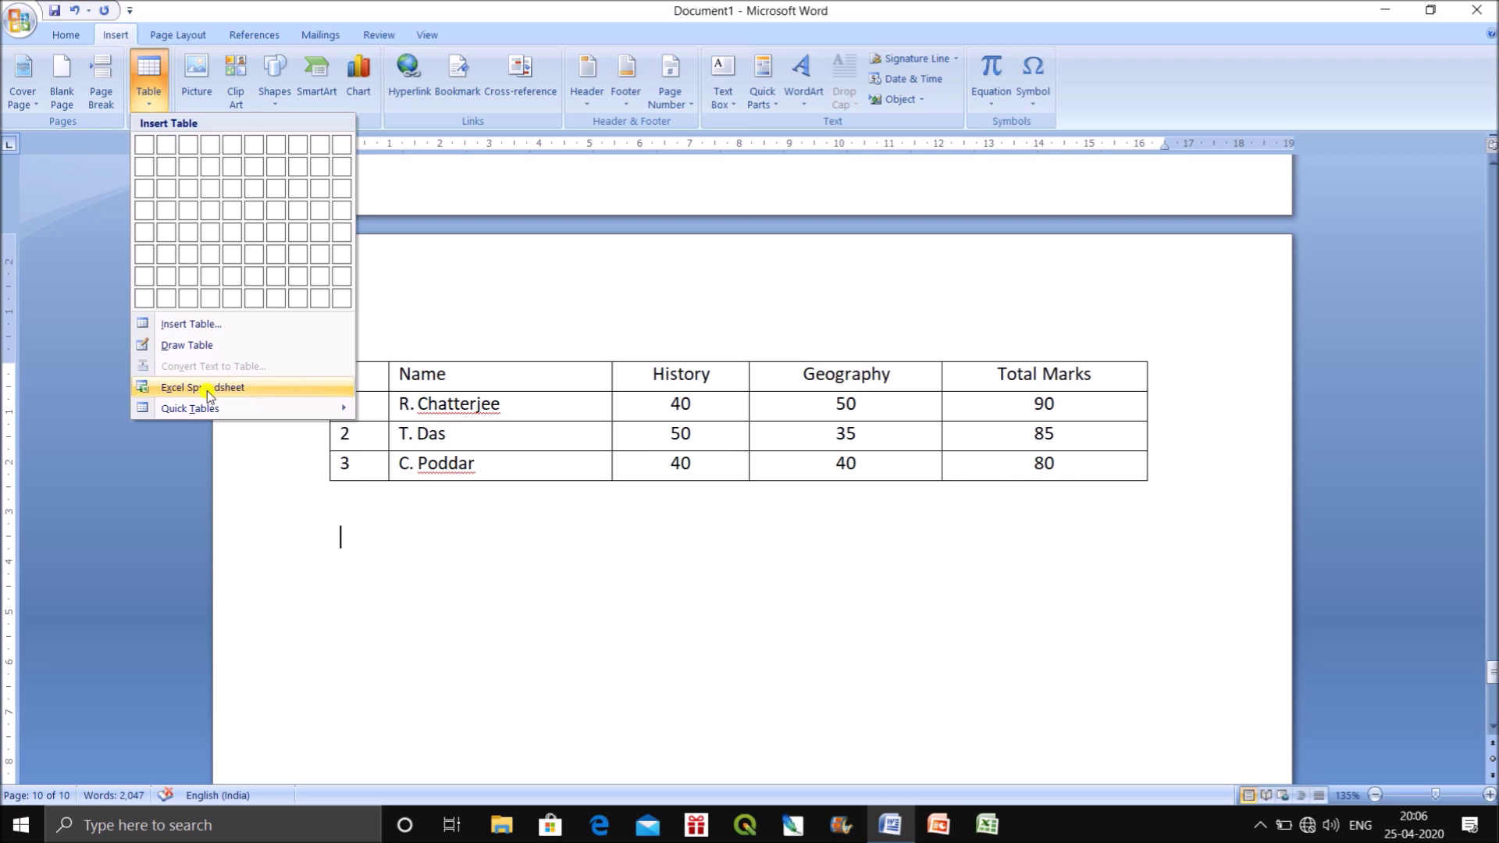
pyautogui.click(202, 407)
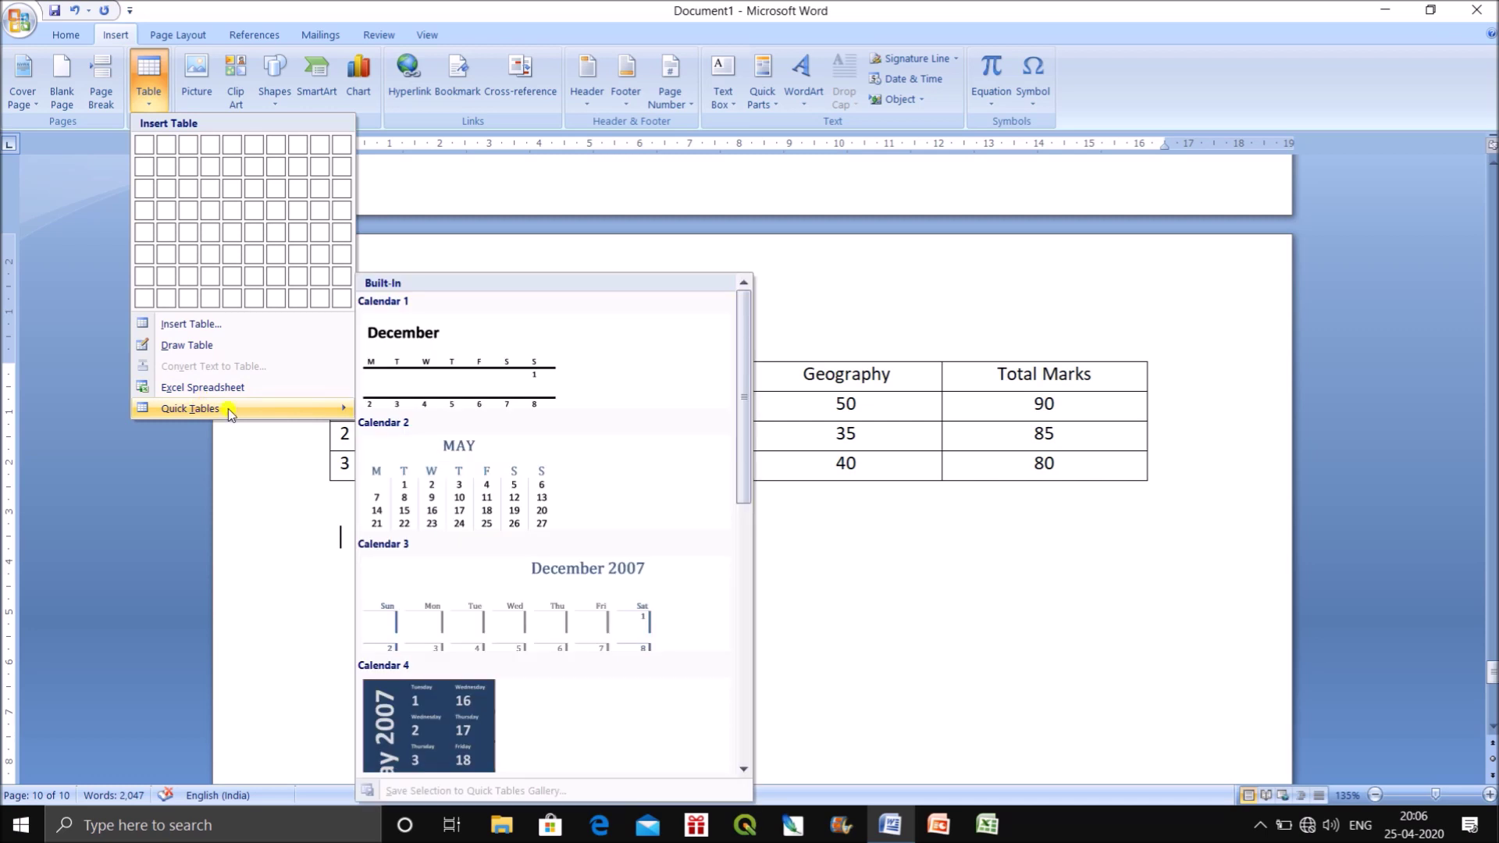
pyautogui.scroll(-1, 742, 439)
pyautogui.moveTo(742, 440); pyautogui.dragTo(746, 633)
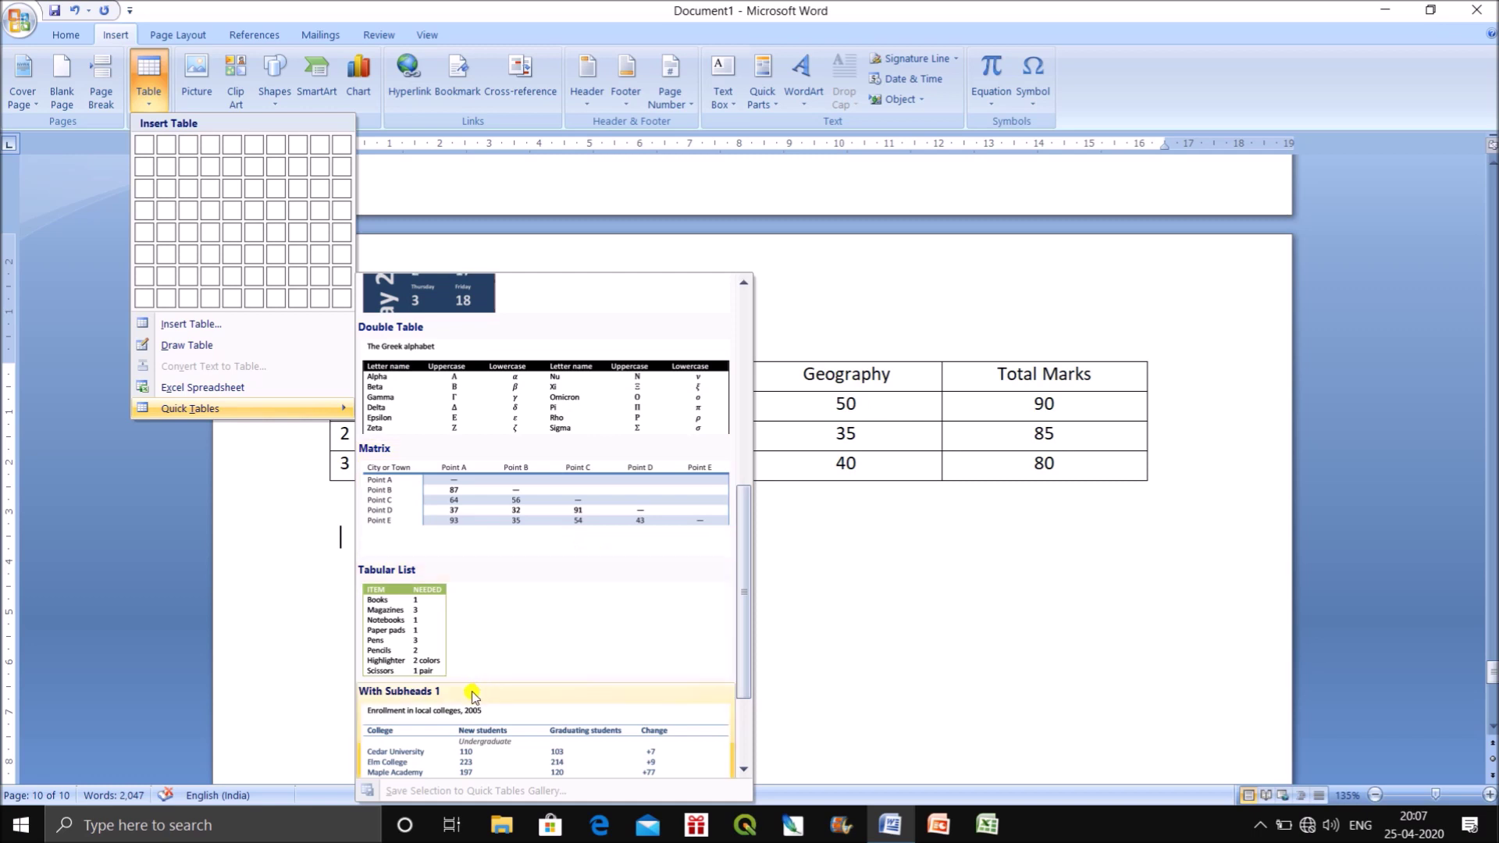
pyautogui.moveTo(750, 562); pyautogui.dragTo(740, 636)
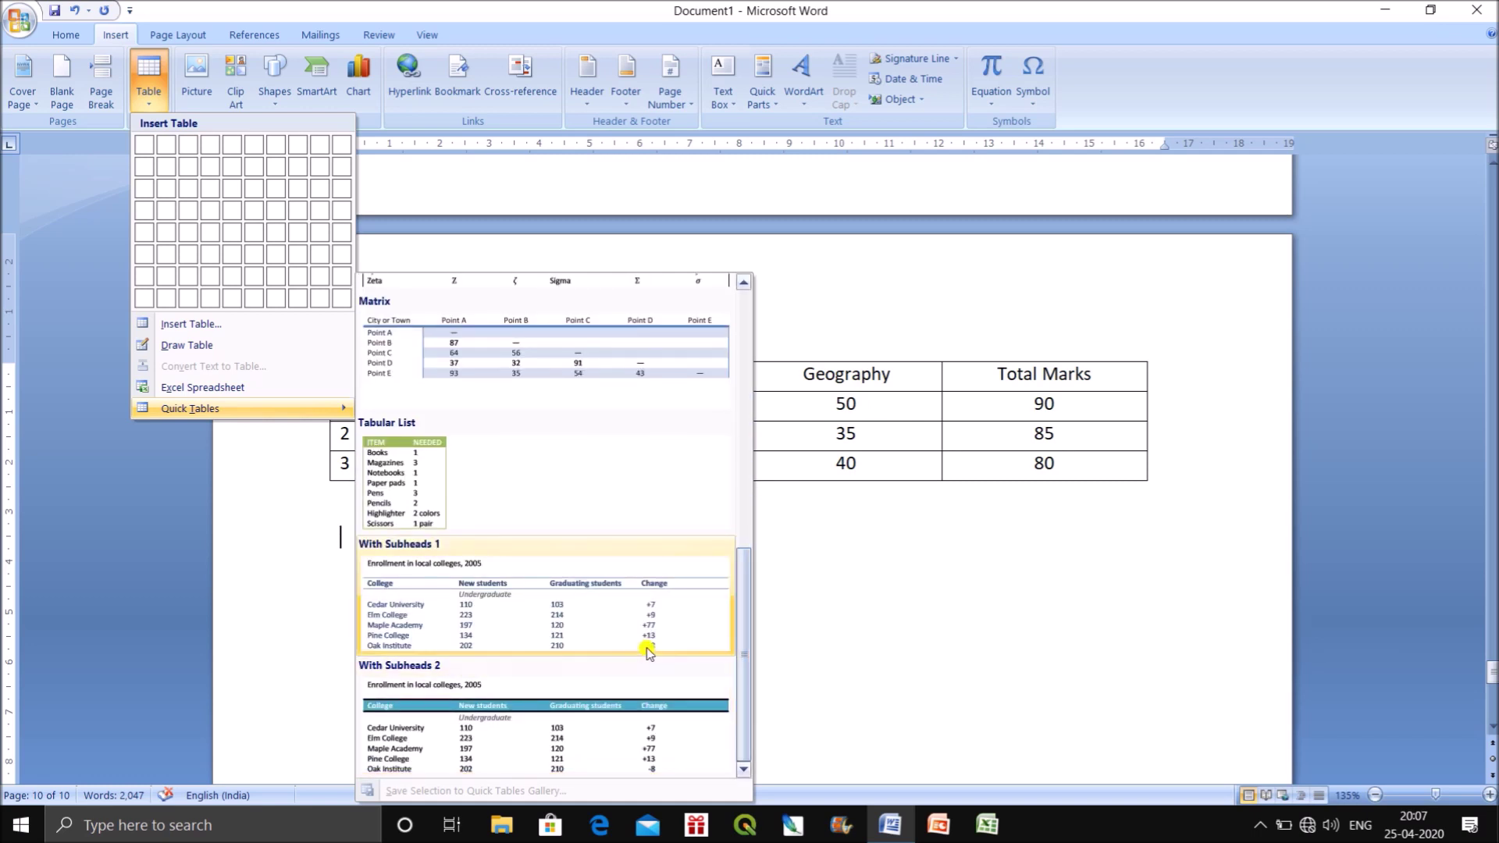
pyautogui.click(648, 636)
# Restyle the Enrollment table with the plain Table Grid style.
pyautogui.scroll(-3, 944, 621)
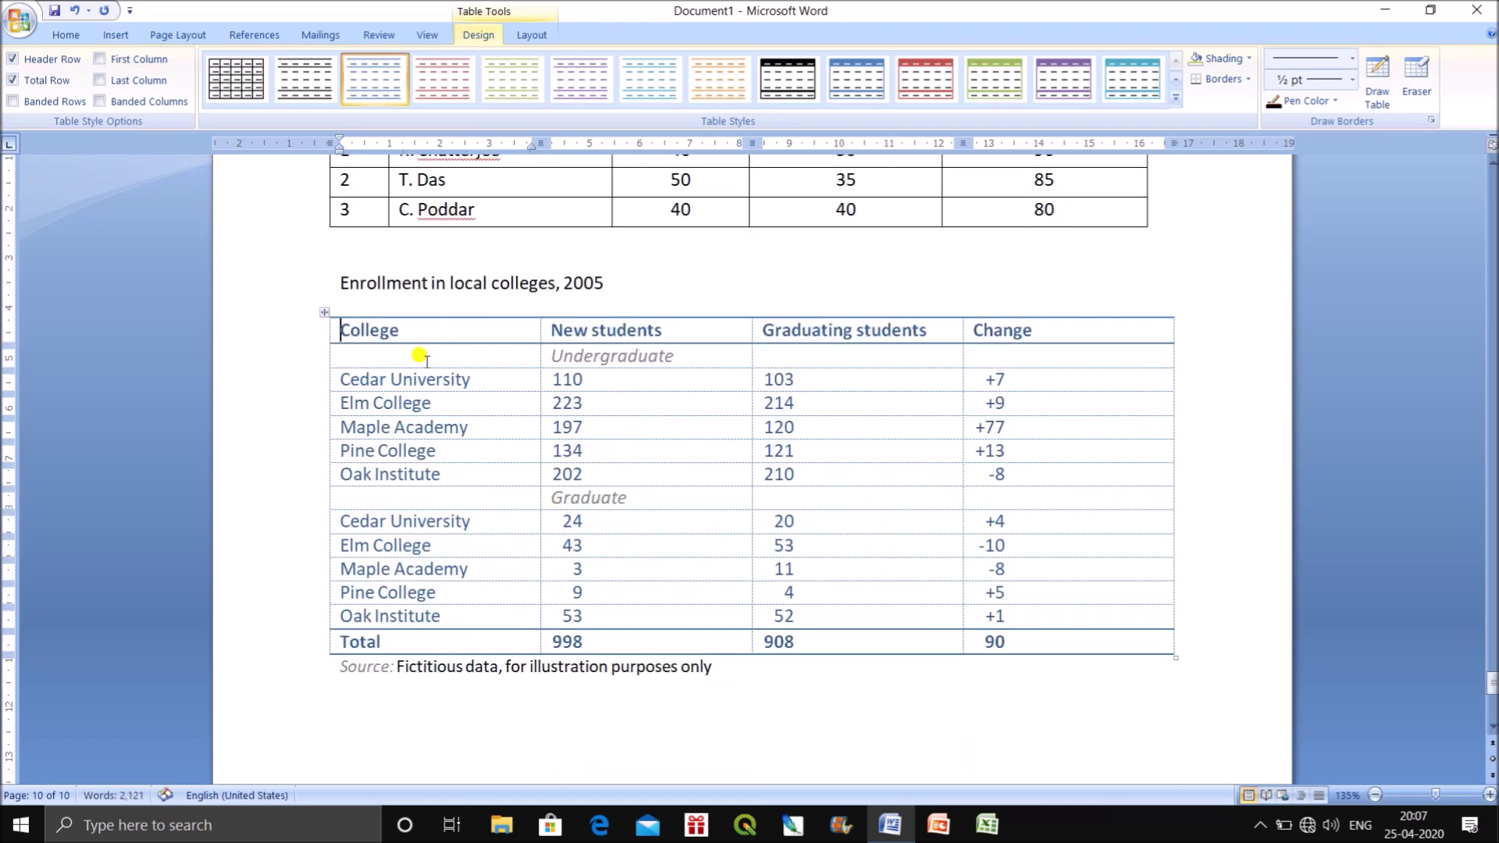
pyautogui.click(323, 312)
pyautogui.click(236, 79)
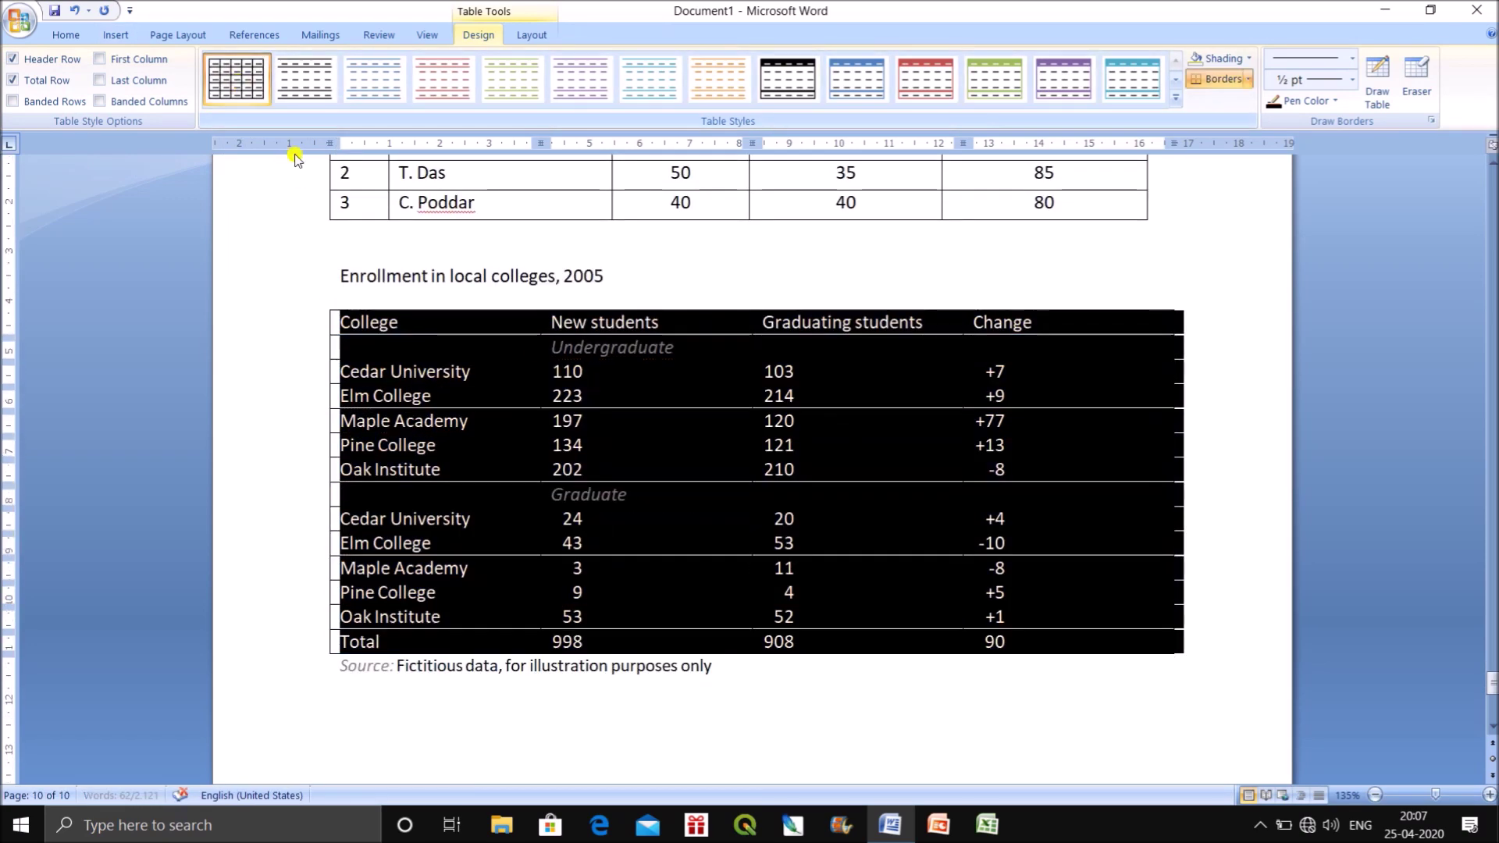
pyautogui.click(647, 717)
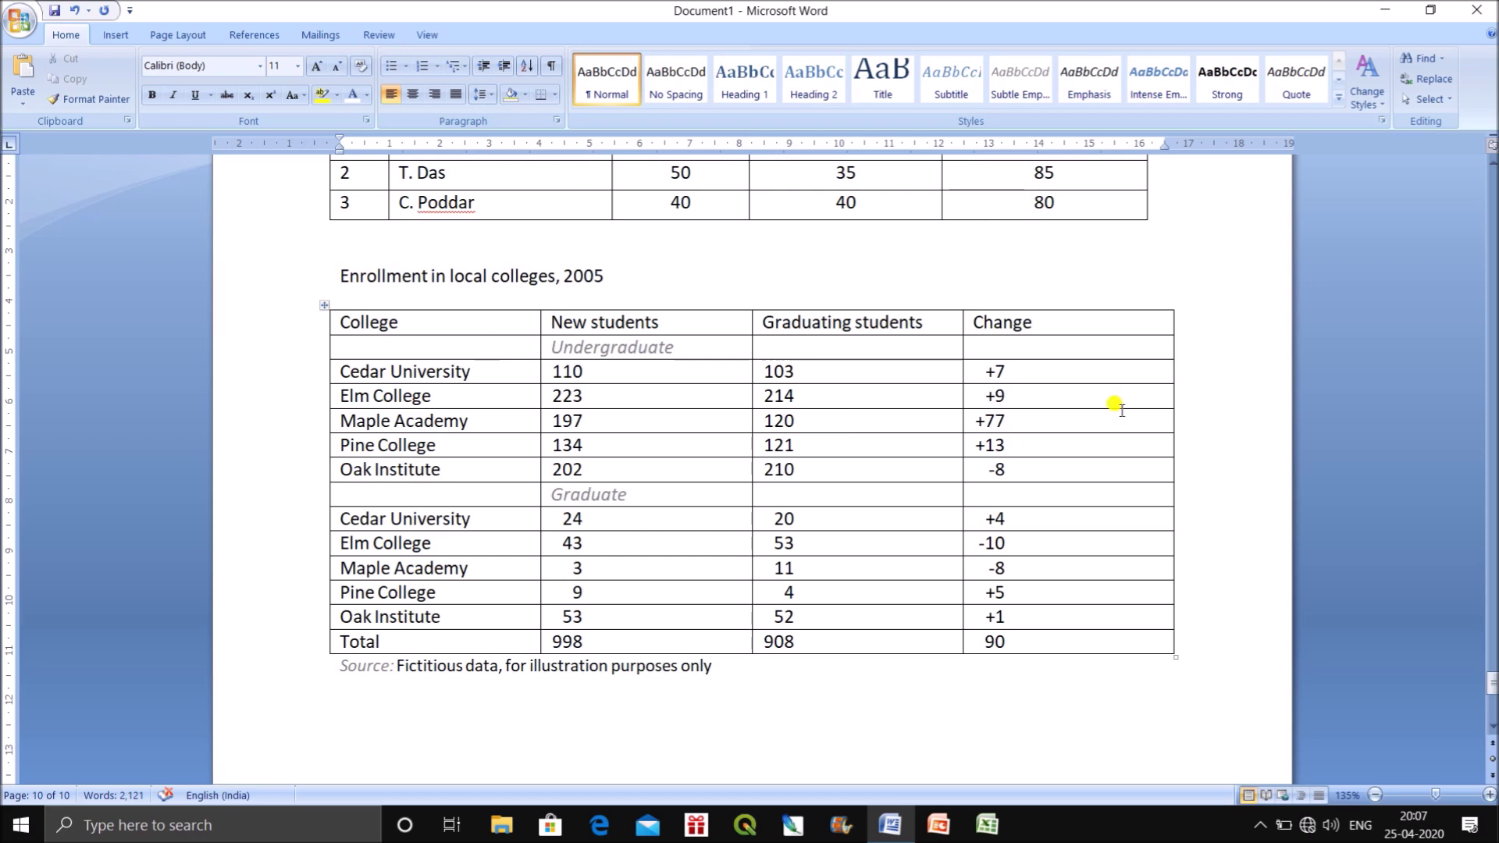
pyautogui.scroll(10, 729, 325)
pyautogui.scroll(15, 729, 301)
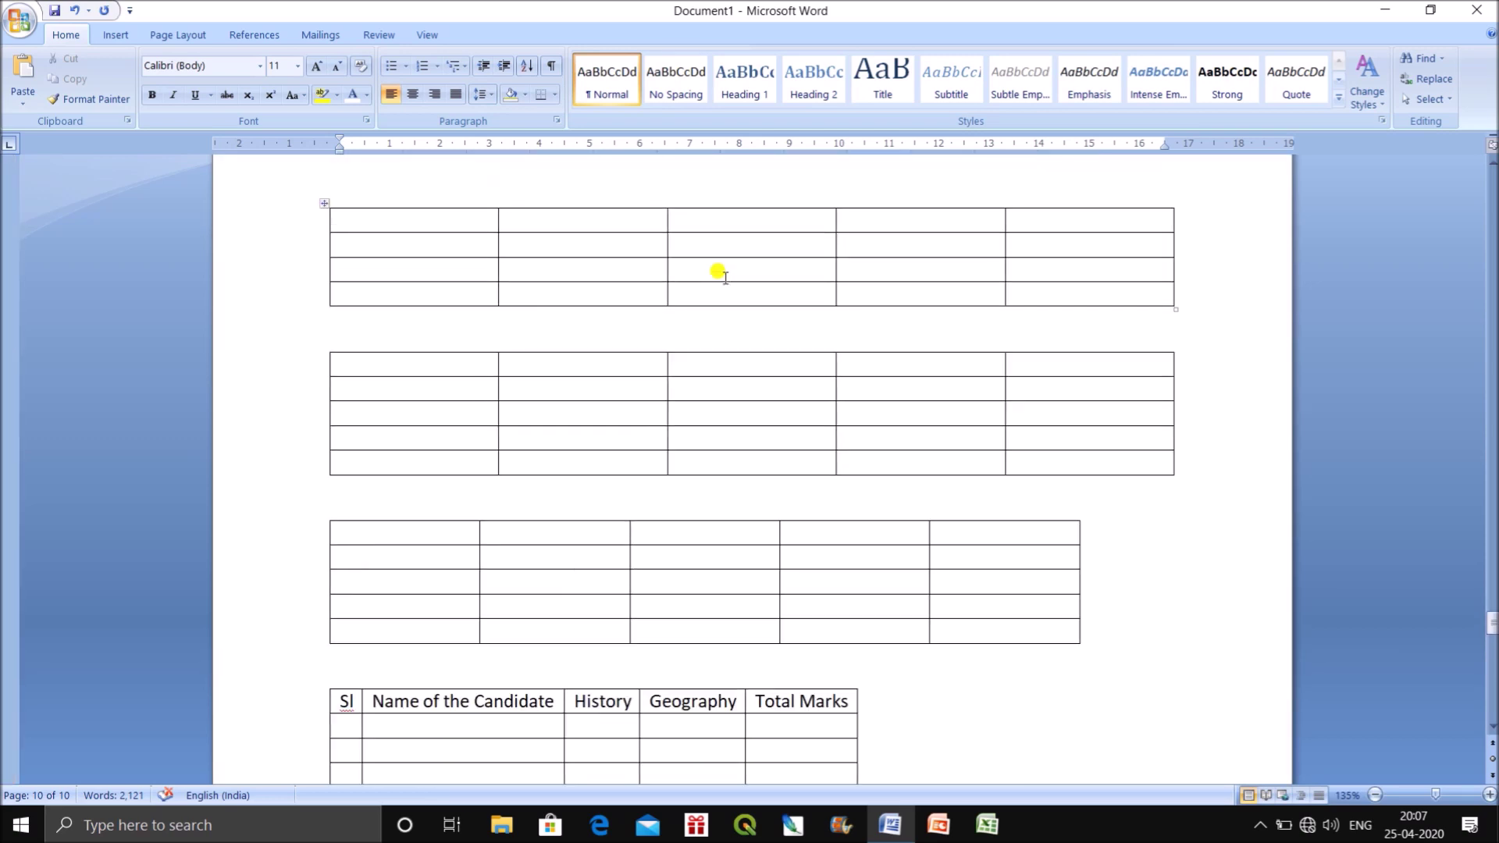
# Delete the small empty table and the diagonal-cell table.
pyautogui.scroll(-3, 433, 413)
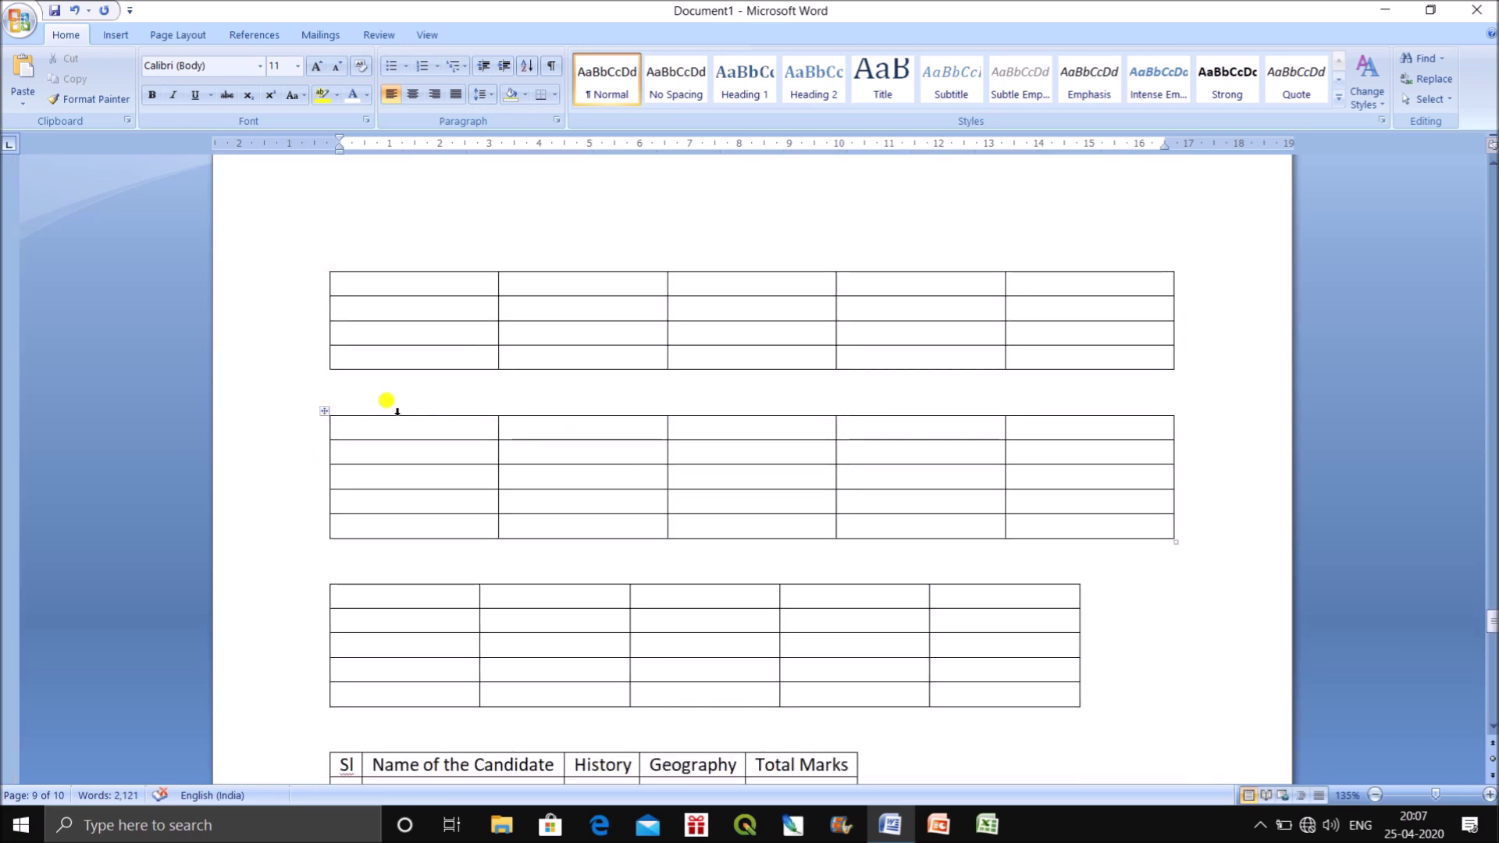
pyautogui.scroll(-5, 427, 484)
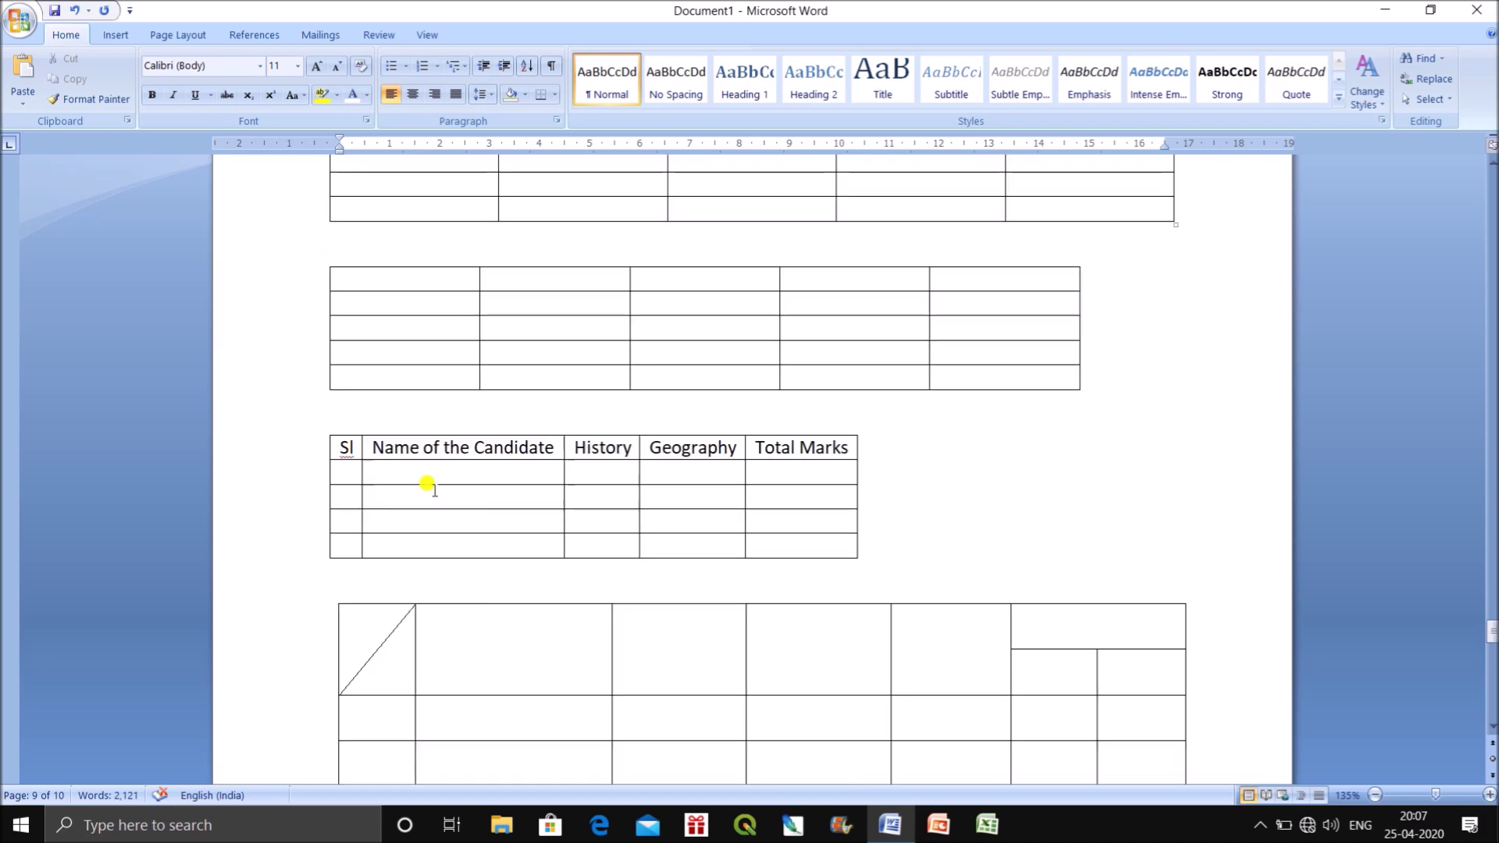
pyautogui.scroll(-1, 427, 484)
pyautogui.click(321, 369)
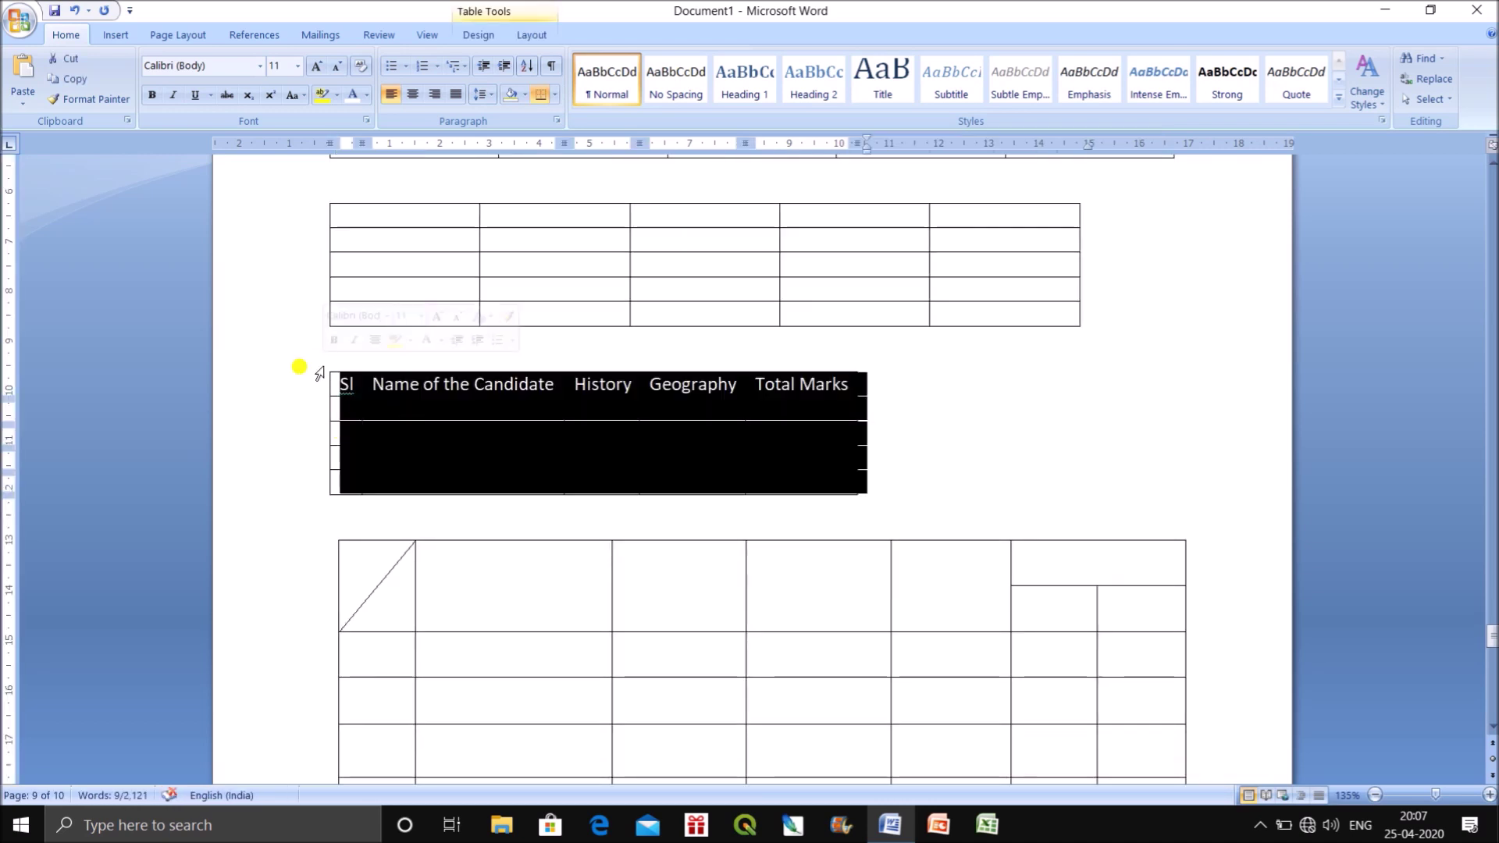
pyautogui.press('Delete')
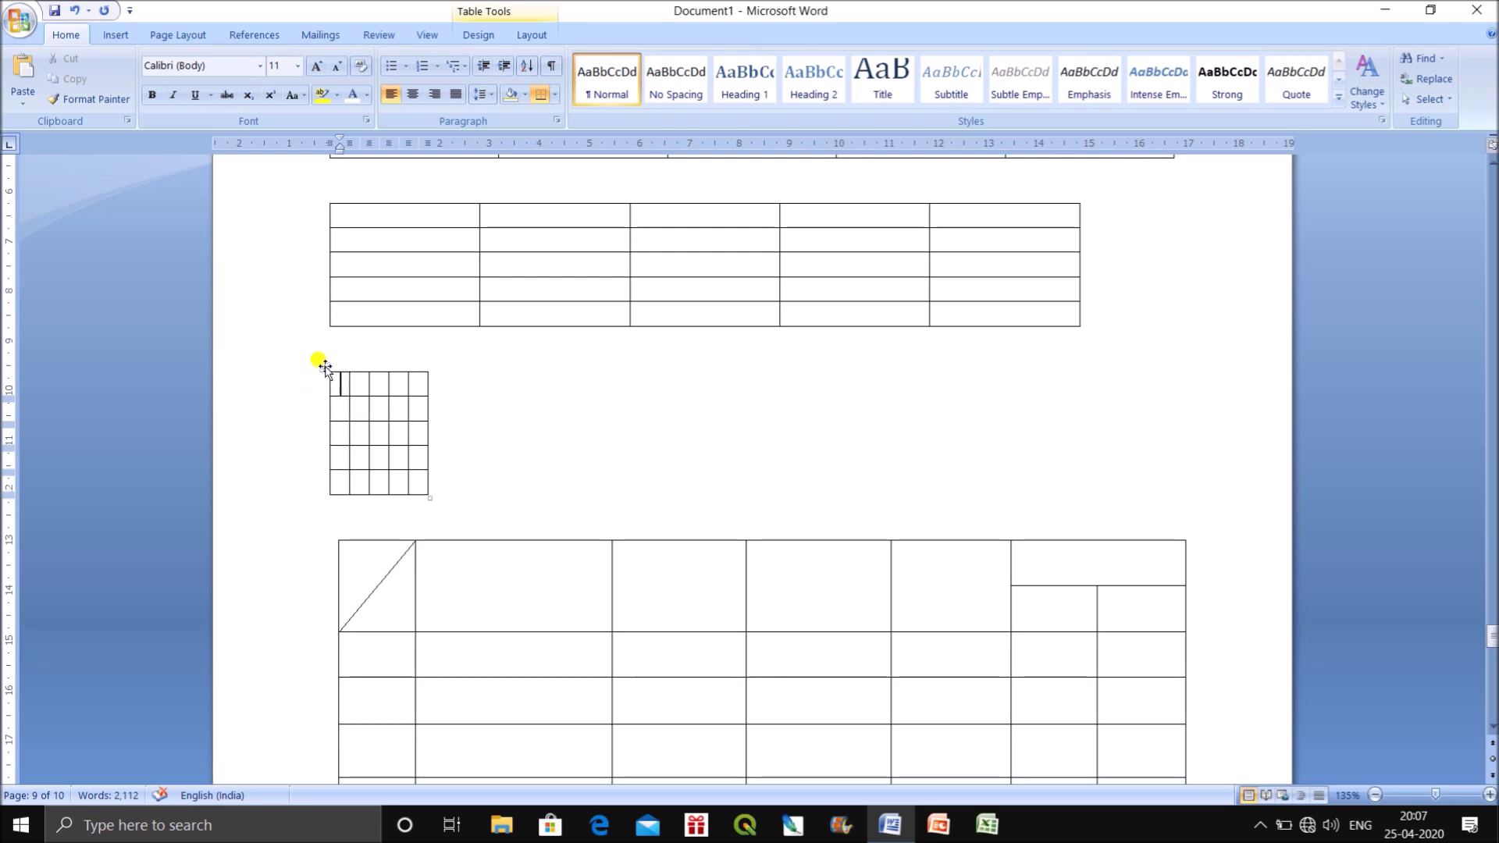
pyautogui.click(325, 367)
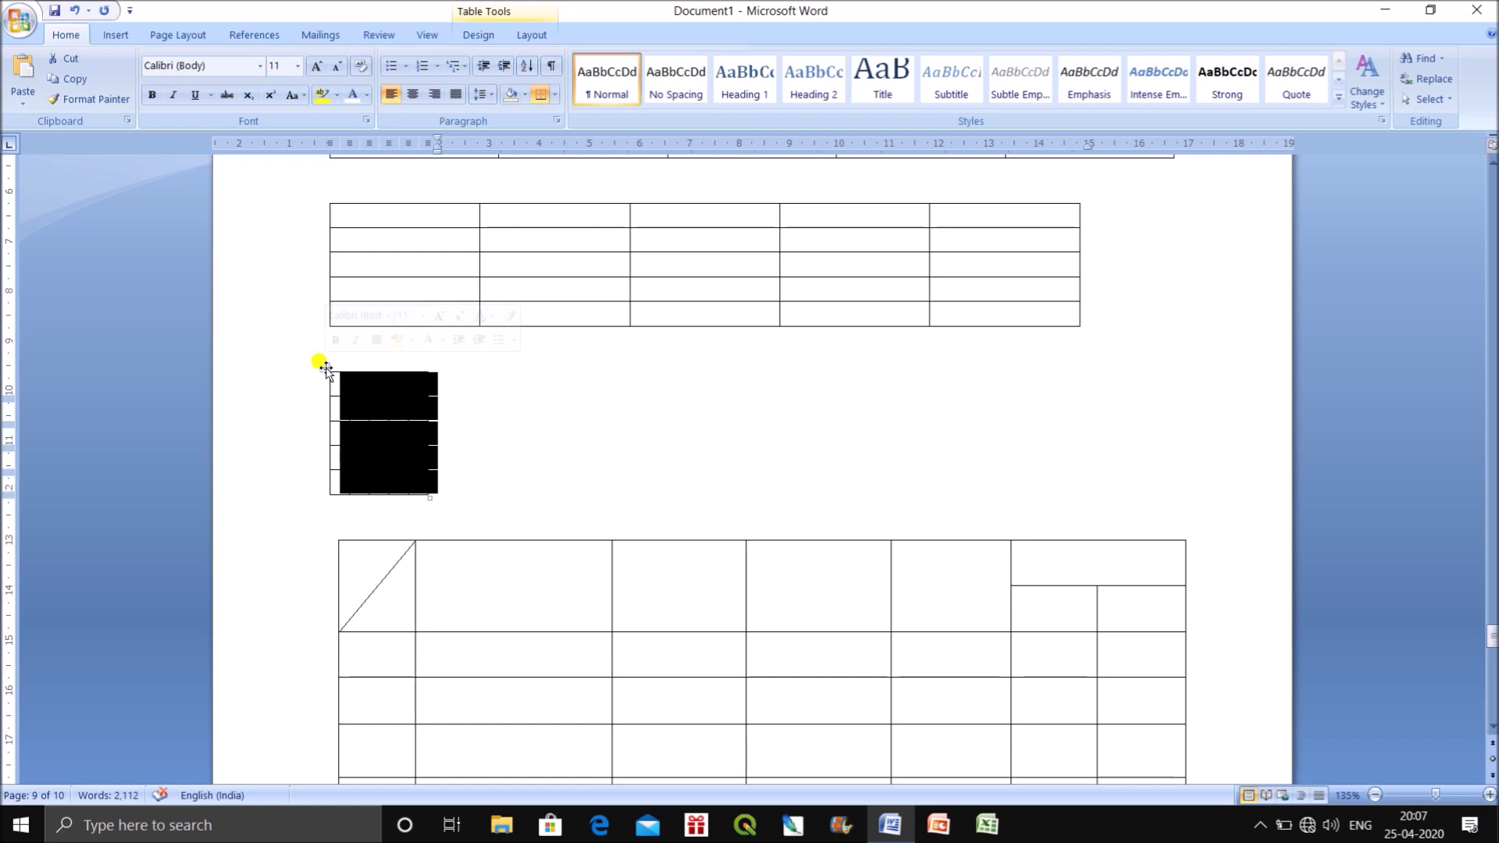
pyautogui.click(325, 367)
pyautogui.press('BackSpace')
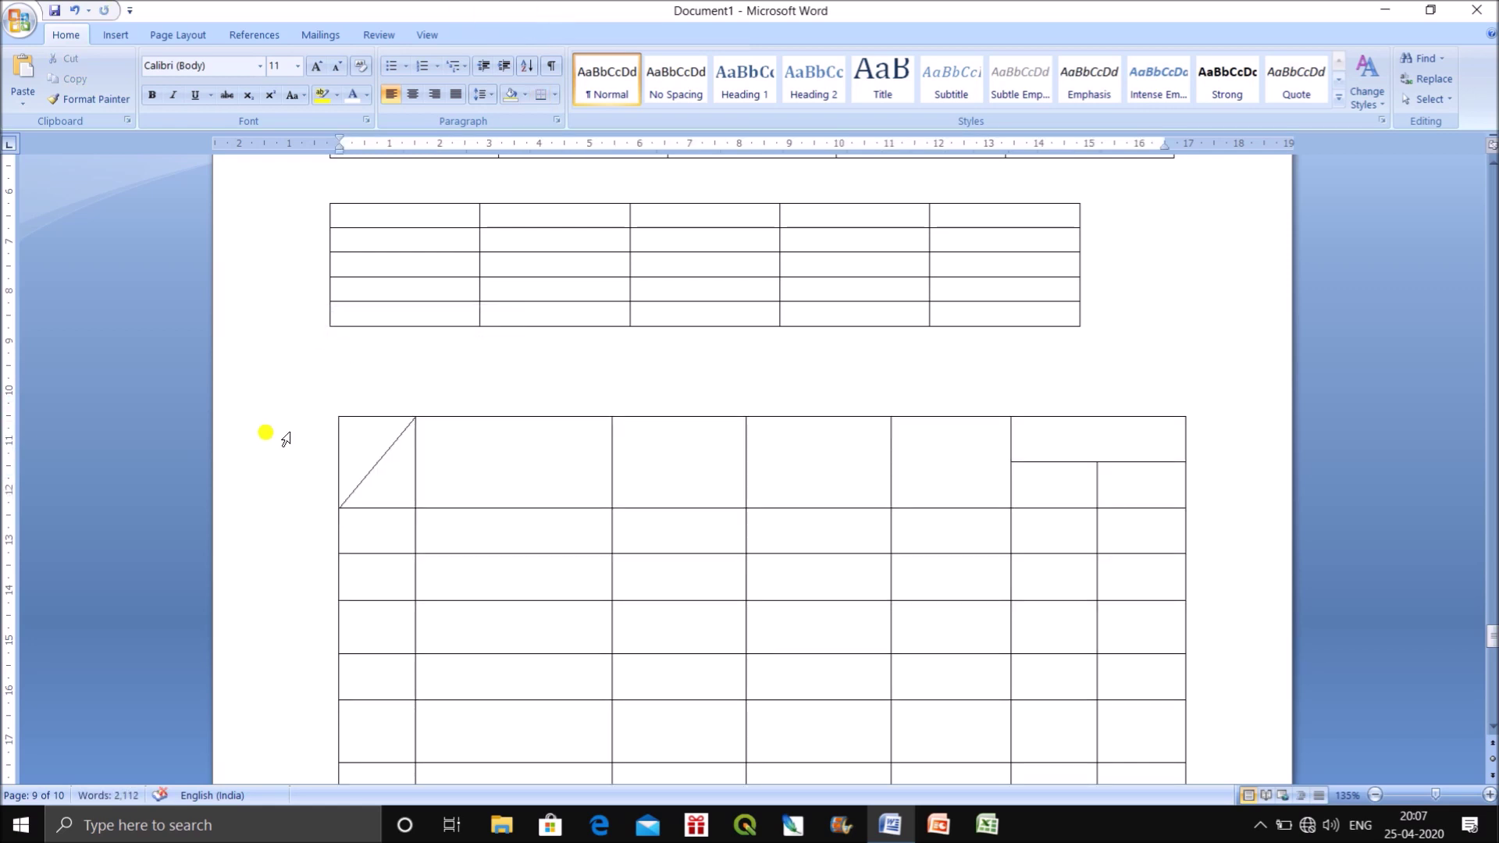
pyautogui.click(334, 414)
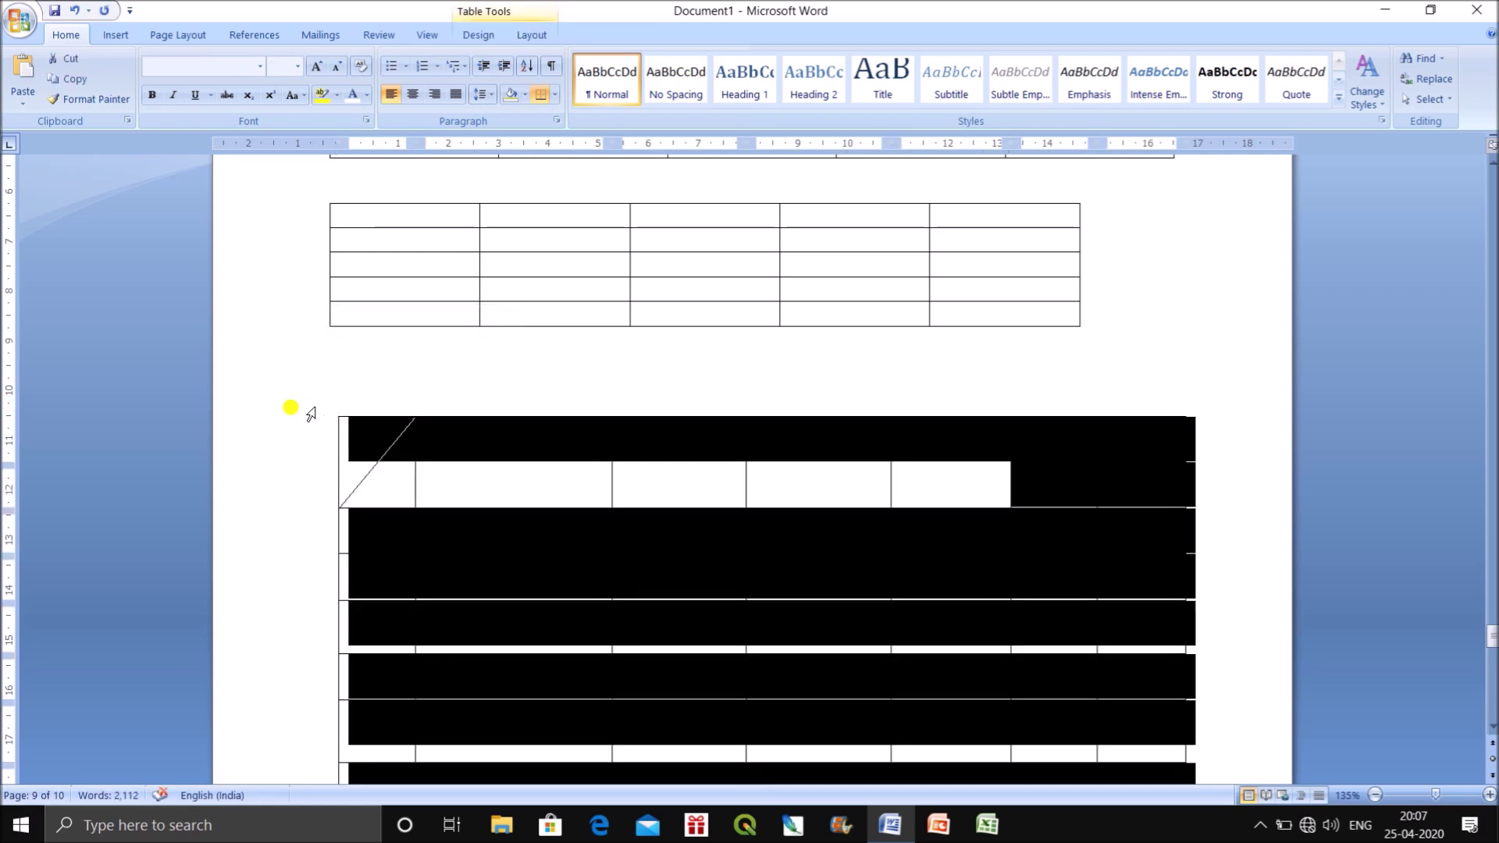
pyautogui.press('BackSpace')
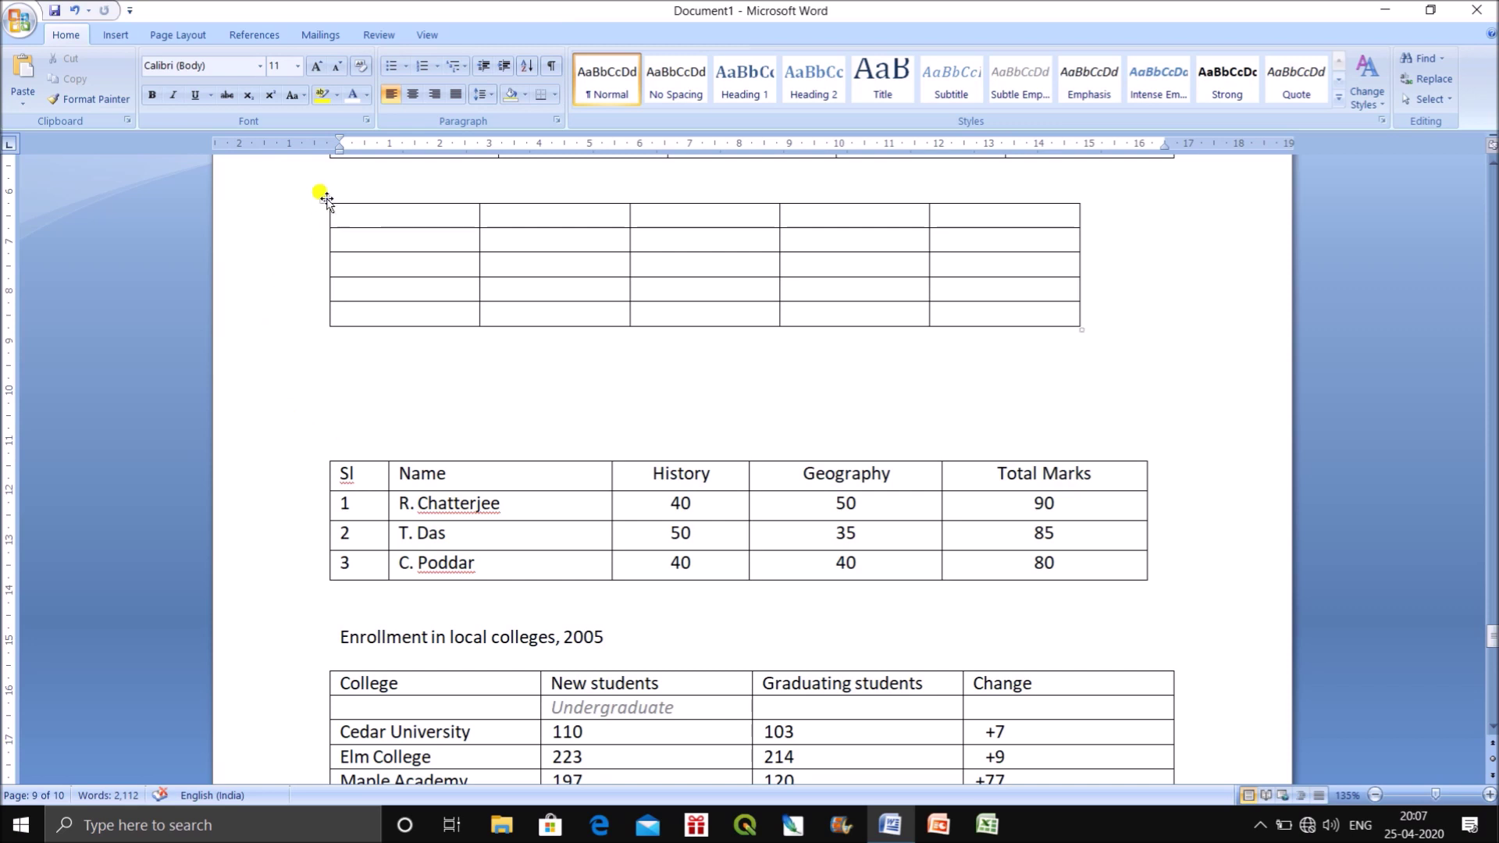
# Delete the remaining empty table and the blank lines above the marks table.
pyautogui.click(327, 200)
pyautogui.press('BackSpace')
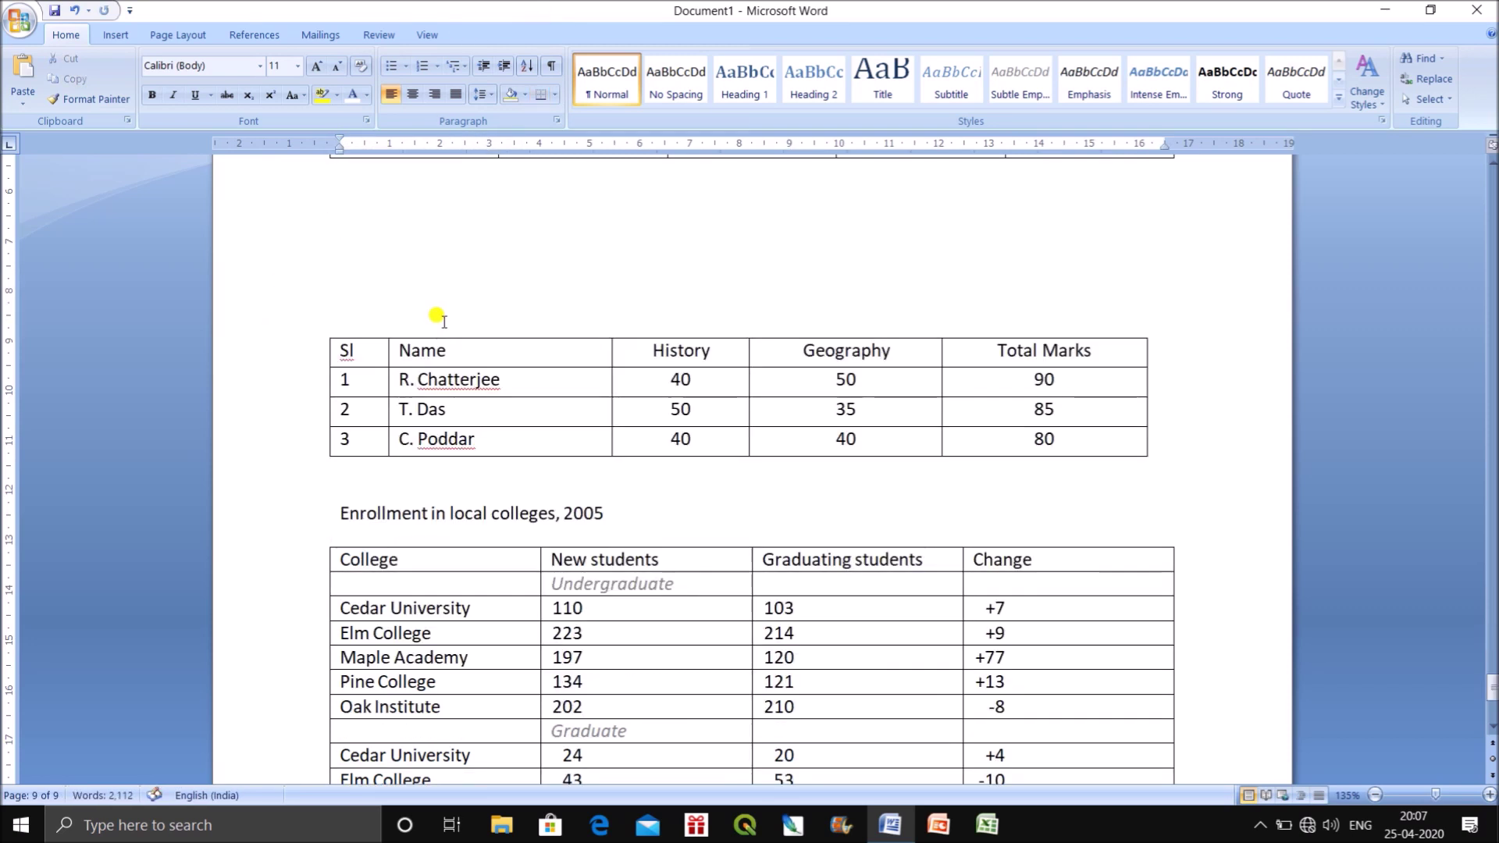
pyautogui.hotkey('ctrl', 'z')
pyautogui.click(324, 219)
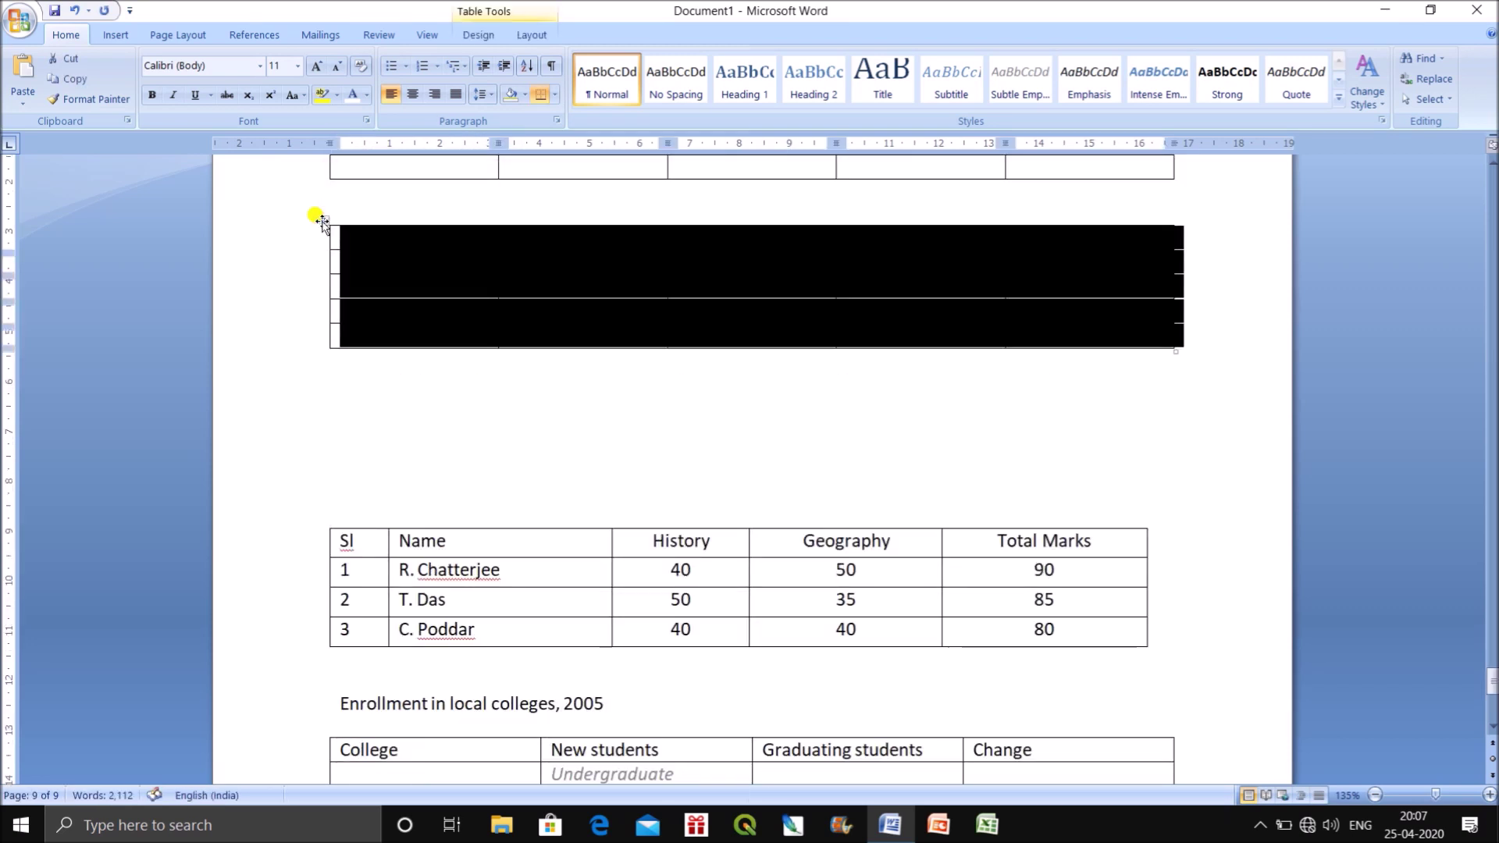
pyautogui.press('BackSpace')
pyautogui.hotkey('ctrl', 'z')
pyautogui.click(327, 328)
pyautogui.press('BackSpace')
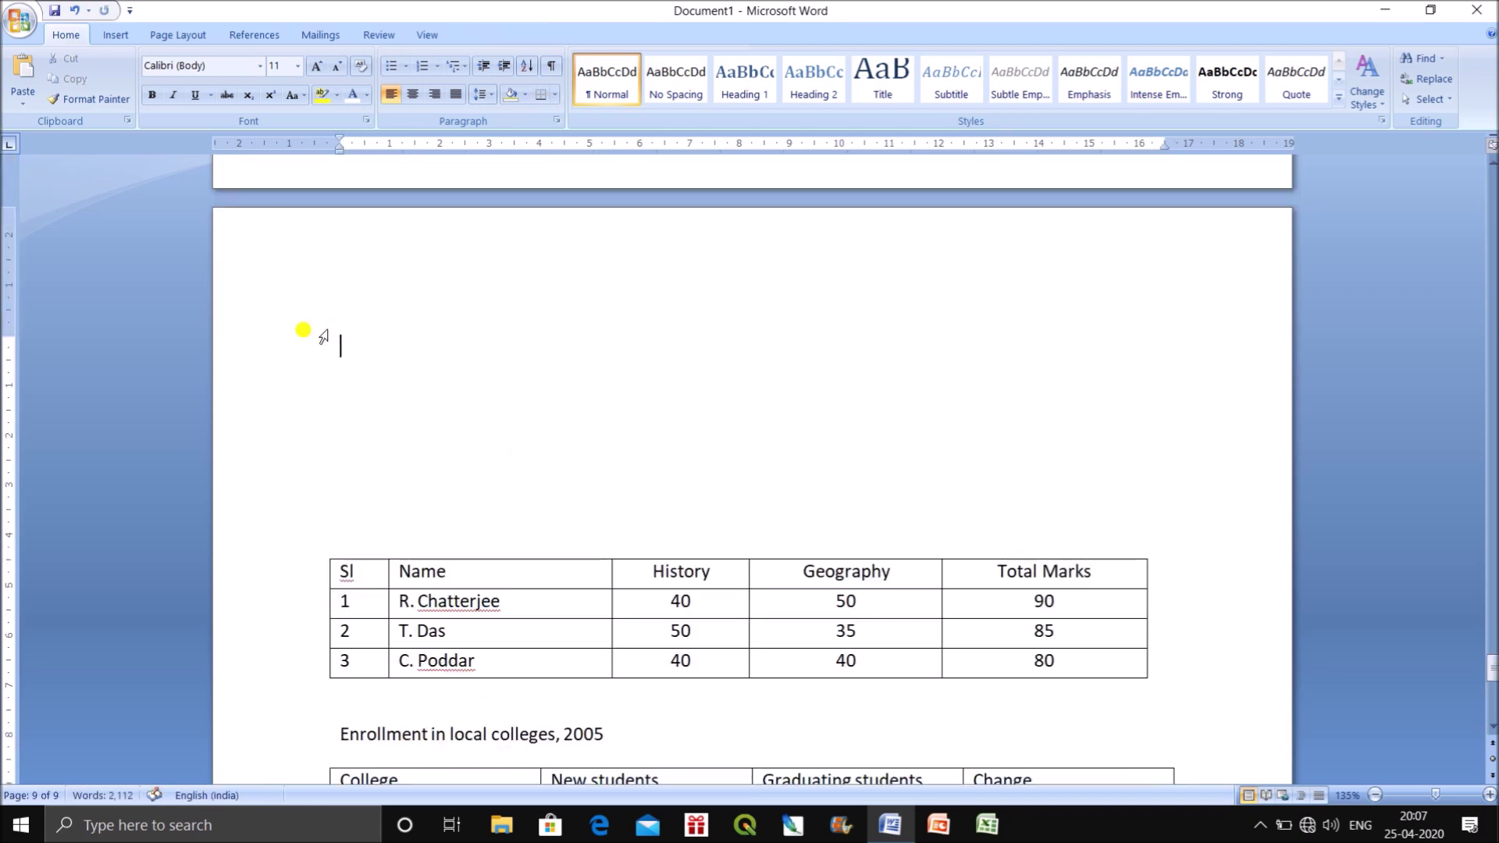
pyautogui.moveTo(347, 522); pyautogui.dragTo(338, 291)
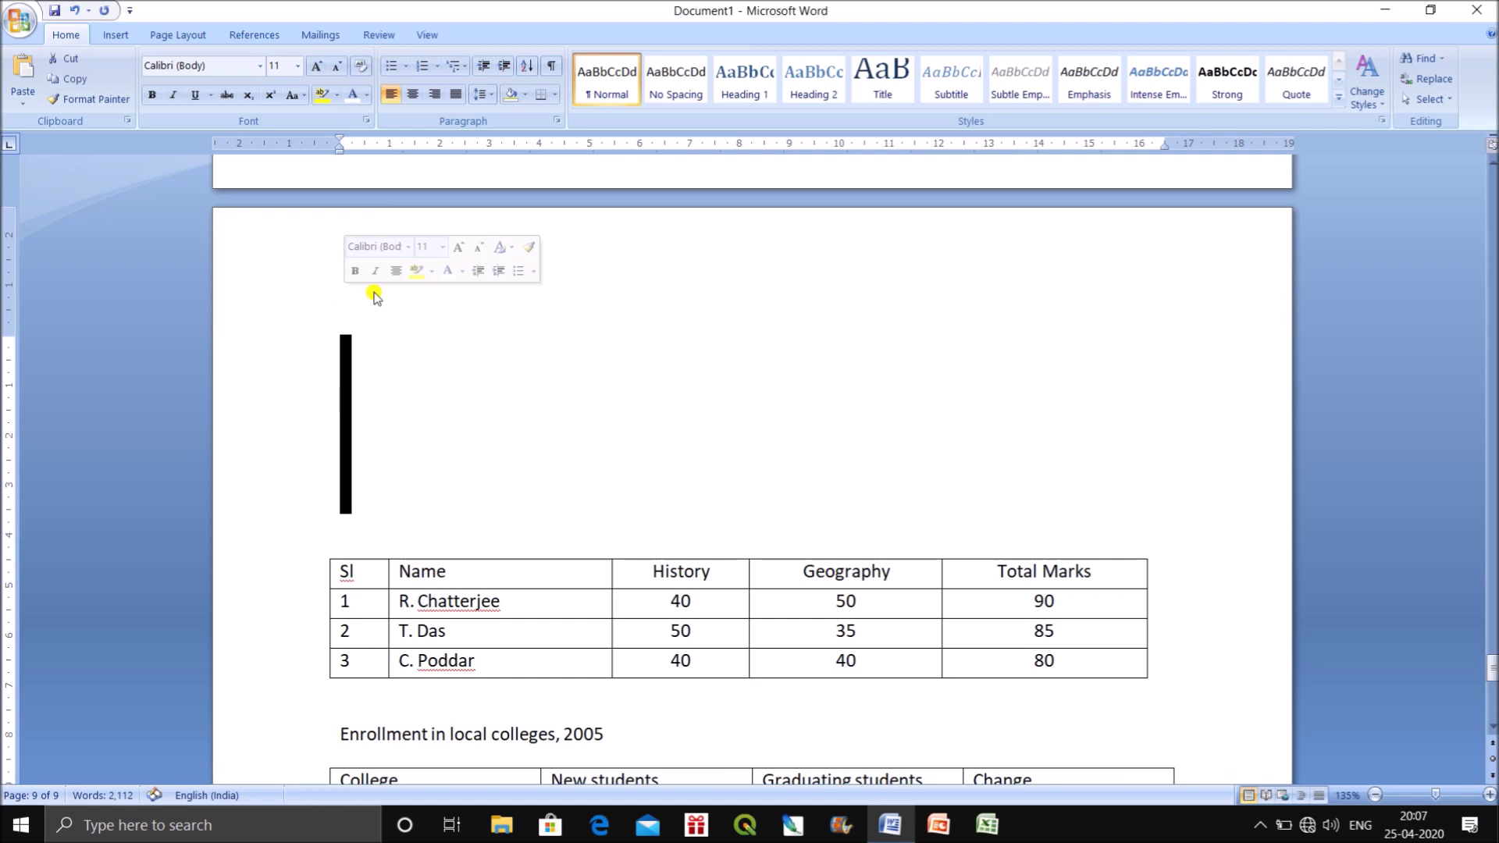
pyautogui.press('BackSpace')
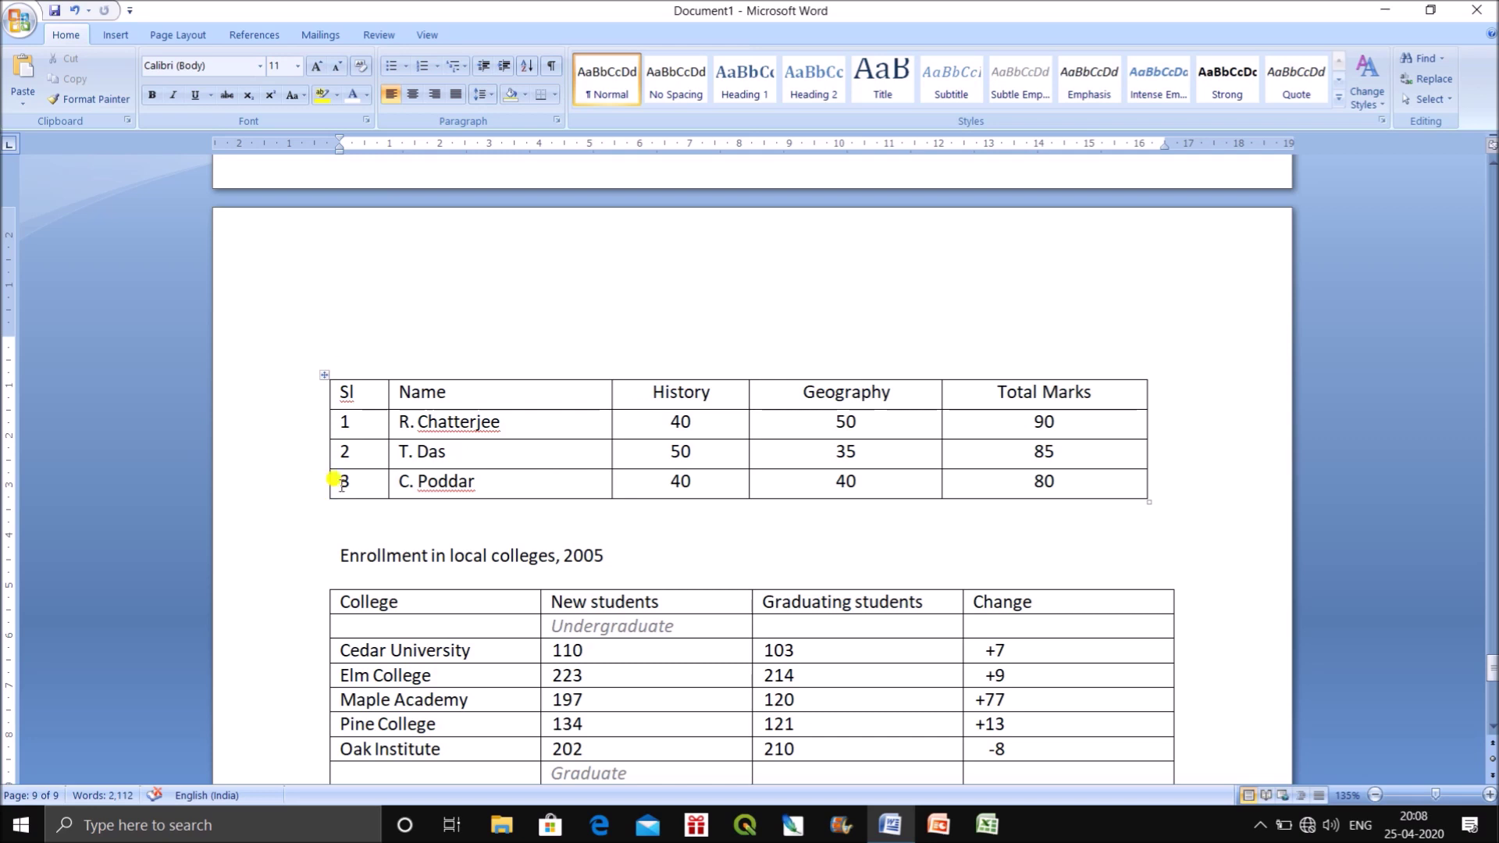
pyautogui.moveTo(336, 479); pyautogui.dragTo(1099, 484)
pyautogui.rightClick(1101, 485)
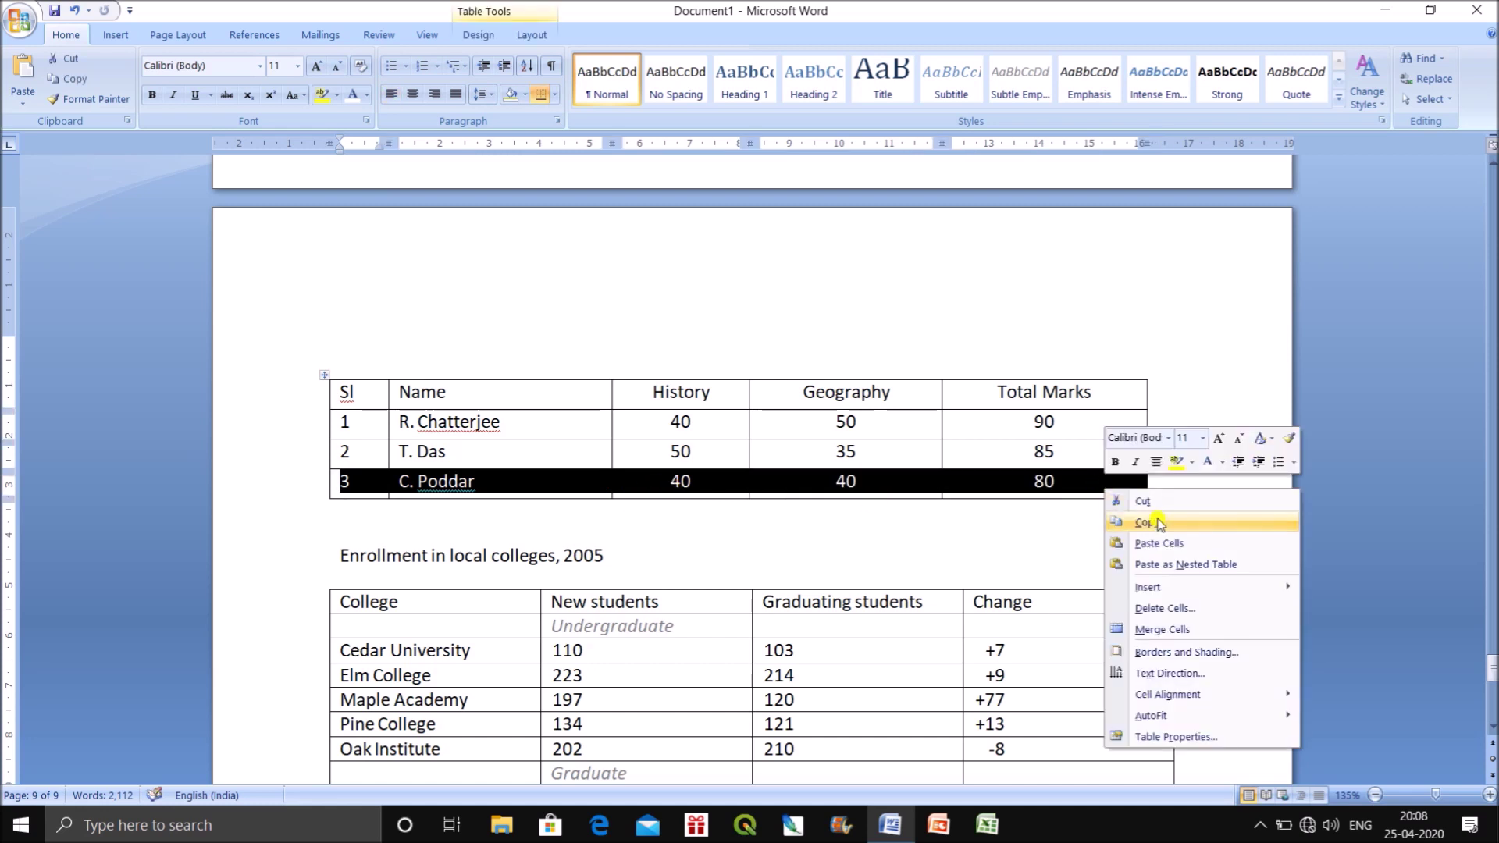
pyautogui.moveTo(1177, 590)
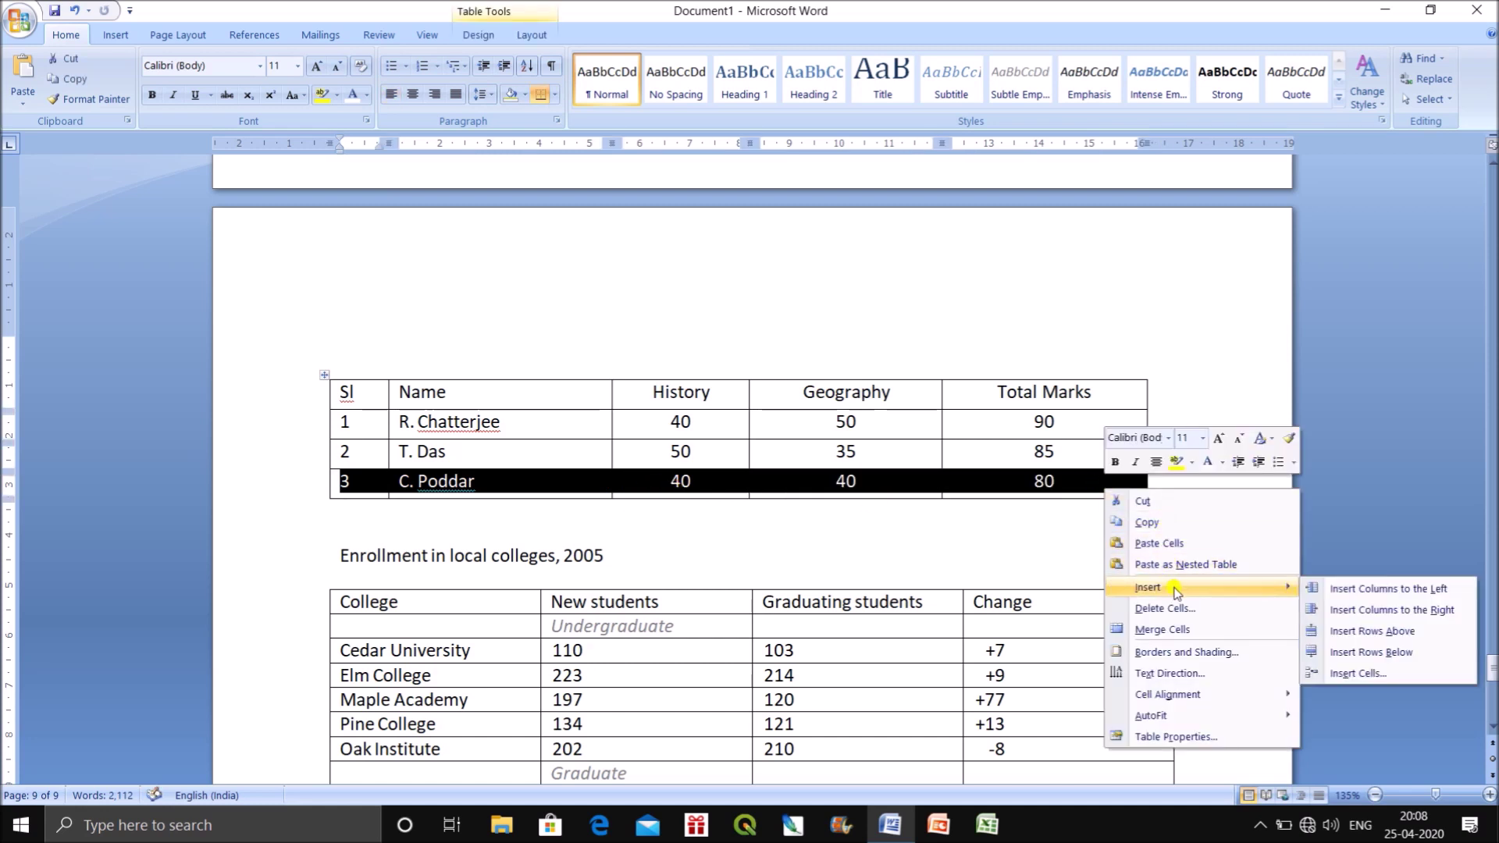
pyautogui.click(1404, 654)
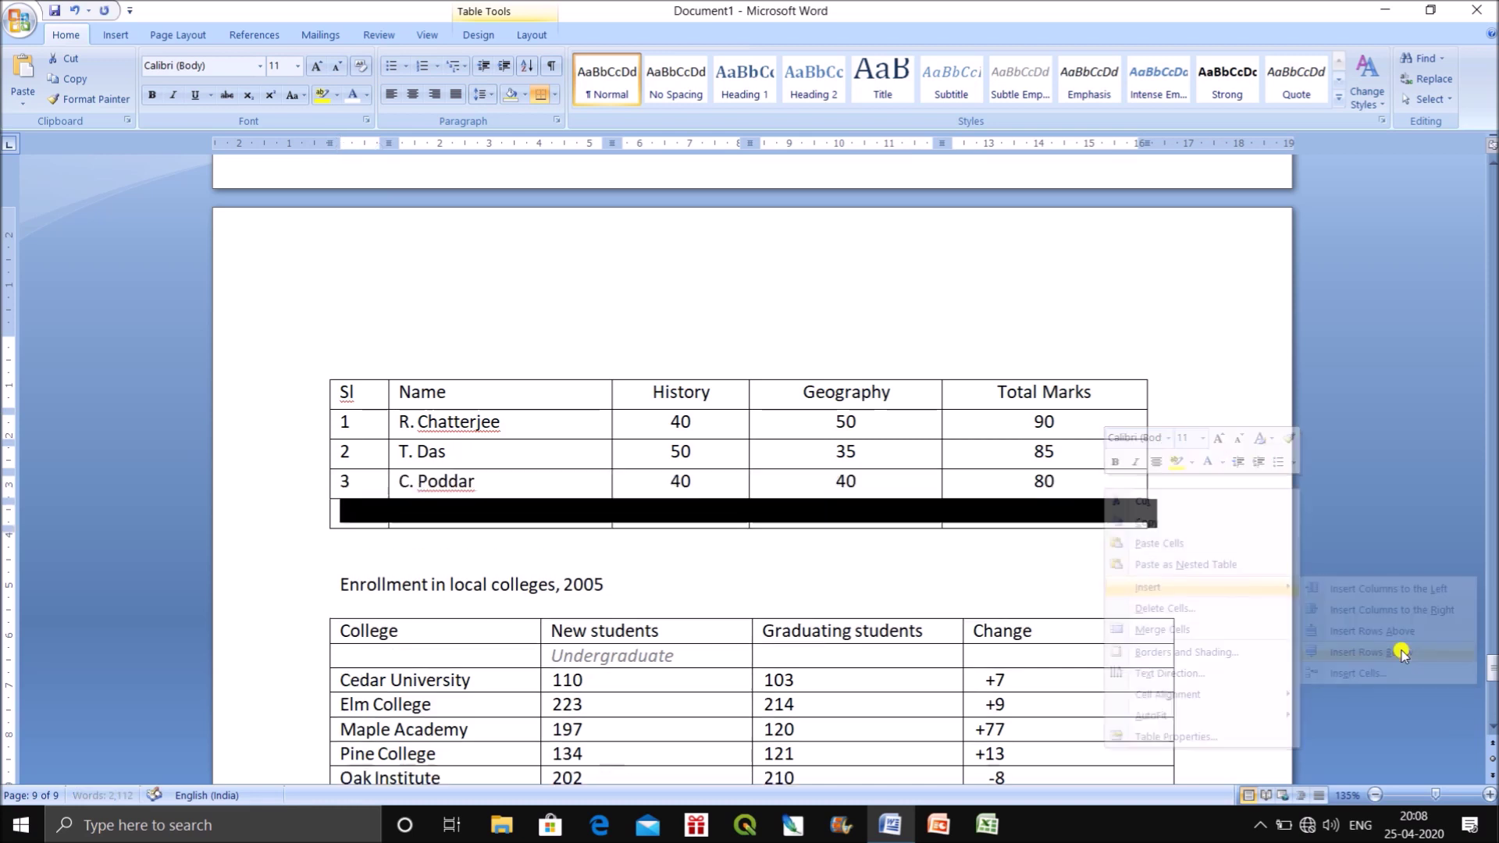
pyautogui.click(980, 575)
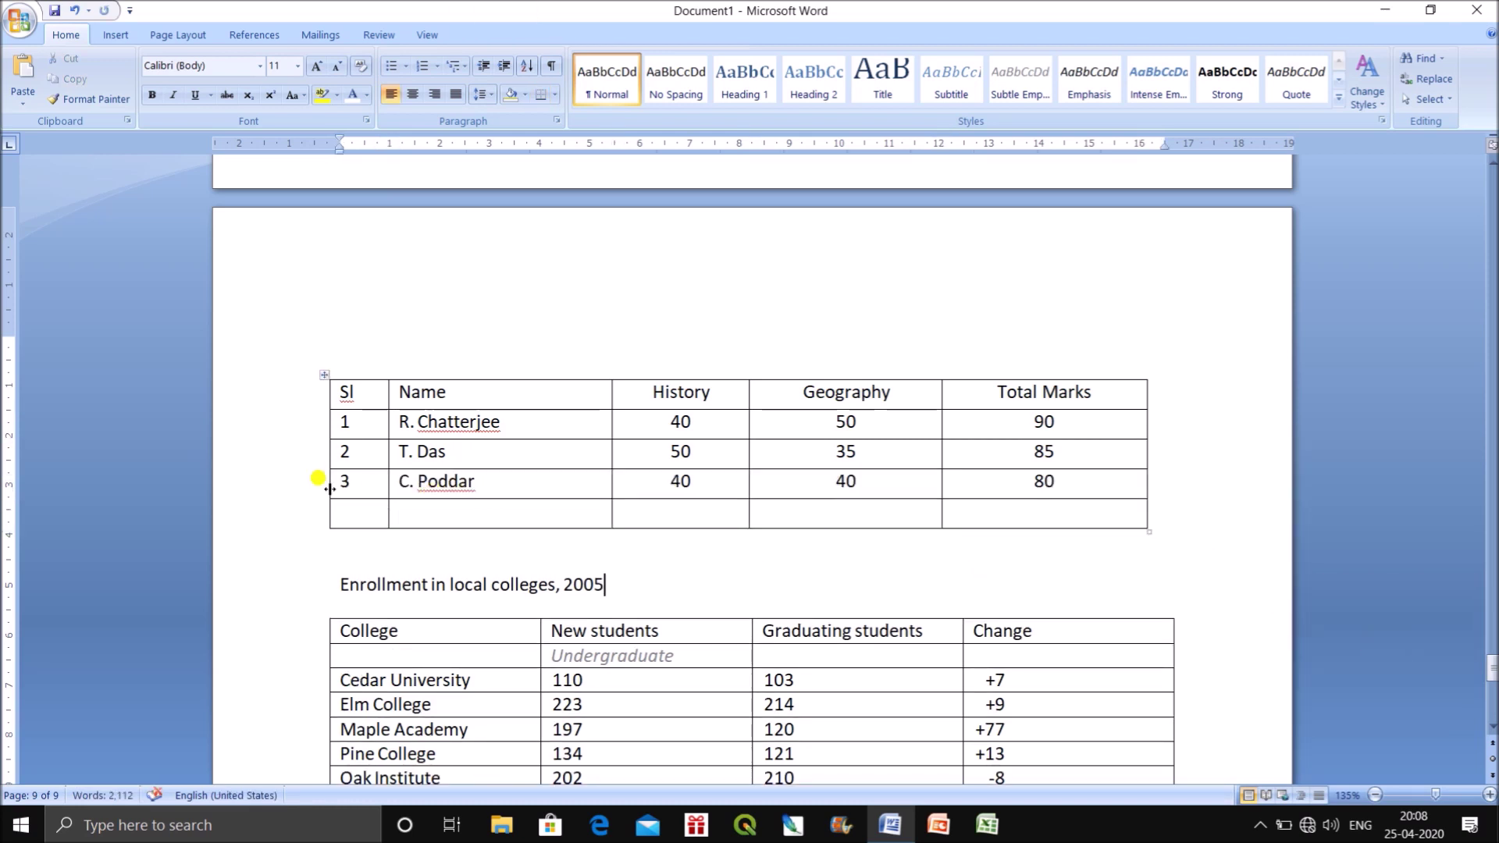
pyautogui.moveTo(342, 485); pyautogui.dragTo(588, 487)
pyautogui.moveTo(972, 500); pyautogui.dragTo(1046, 484)
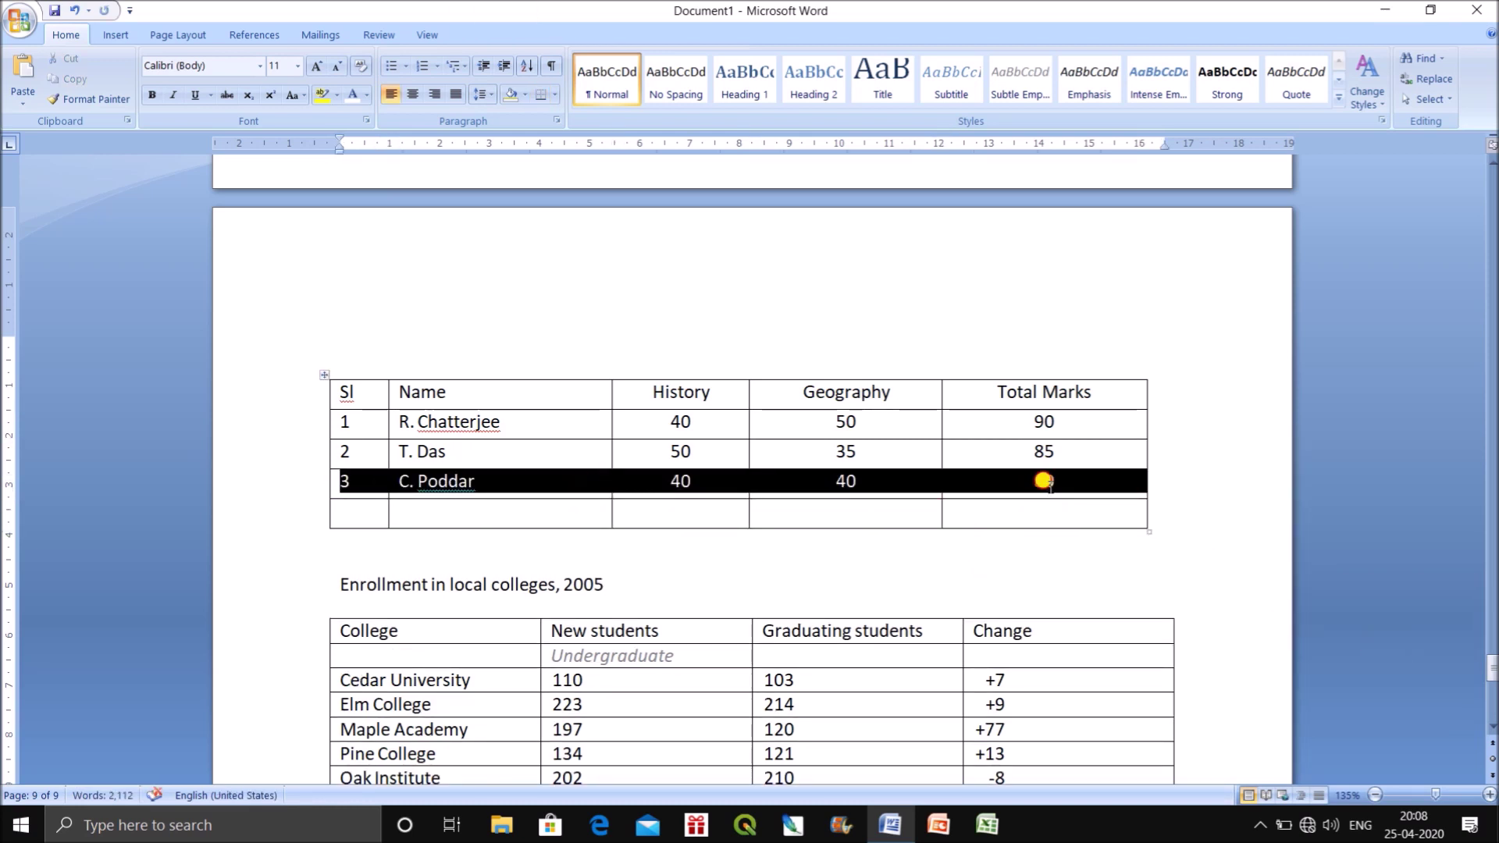
pyautogui.rightClick(1048, 482)
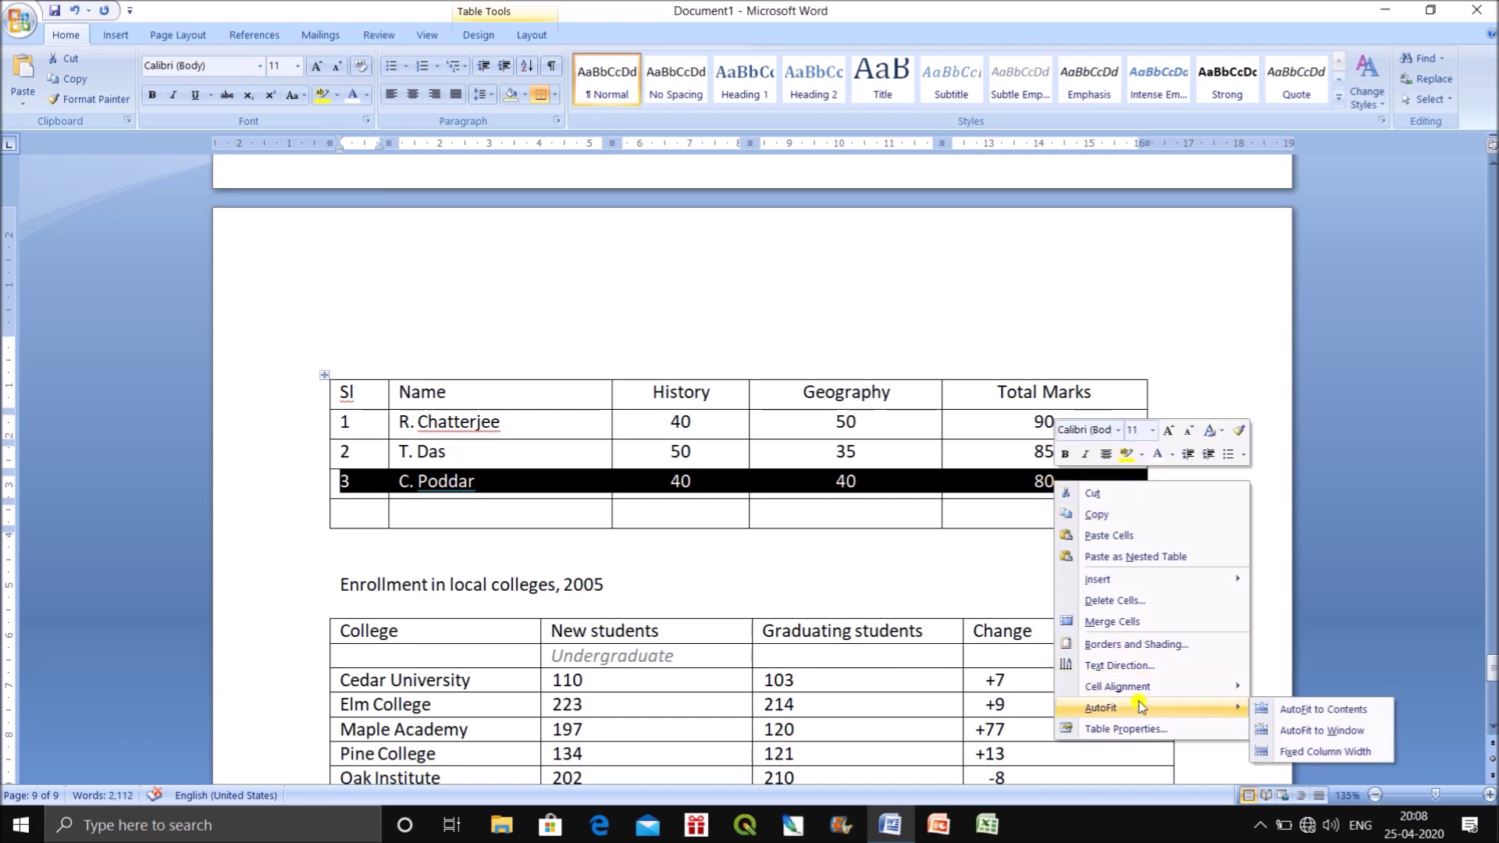
pyautogui.moveTo(1139, 579)
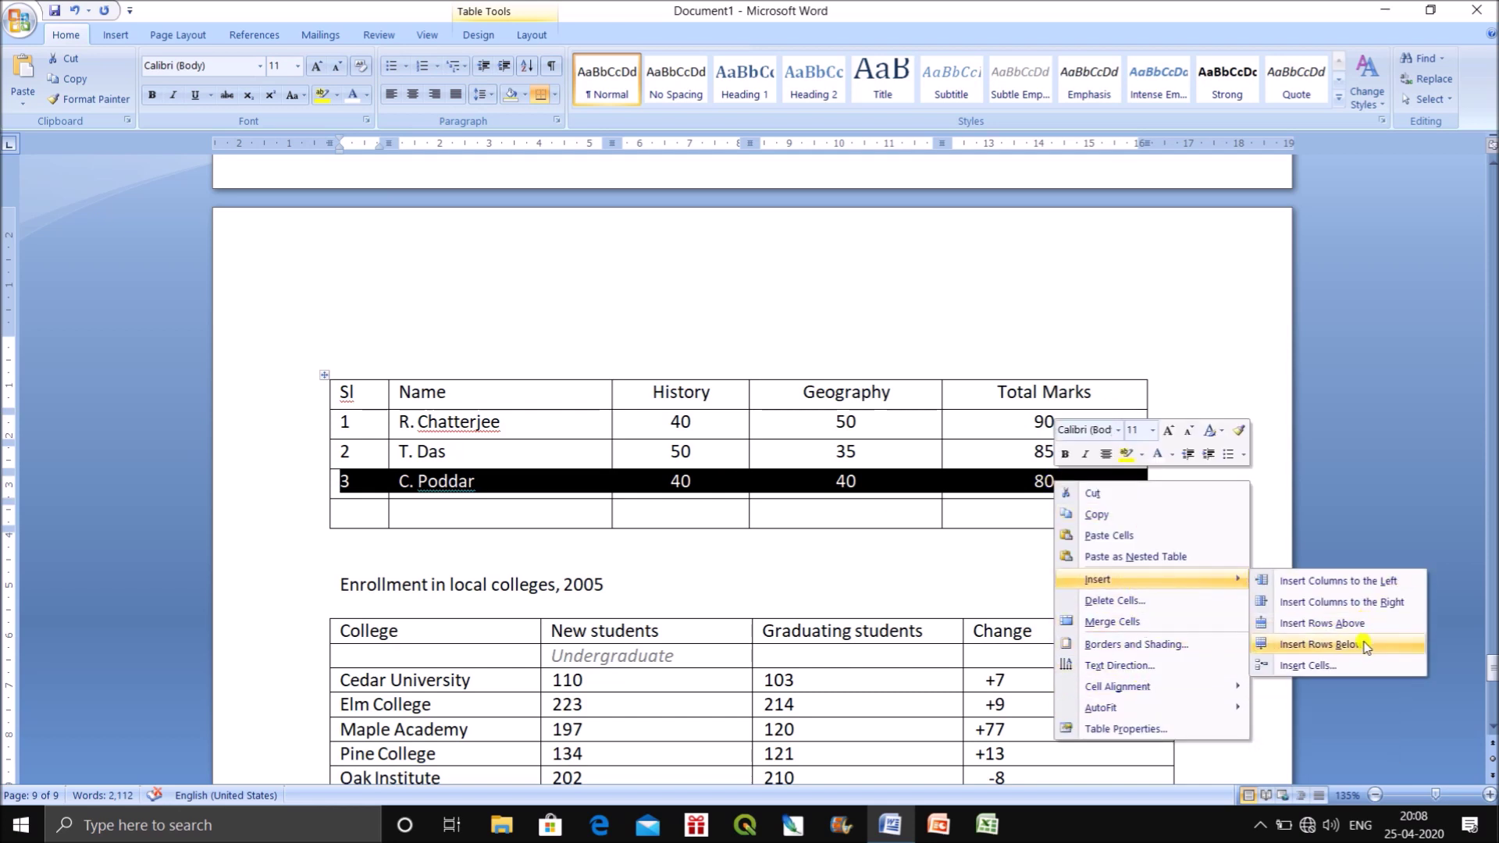
pyautogui.click(1322, 623)
pyautogui.click(1140, 569)
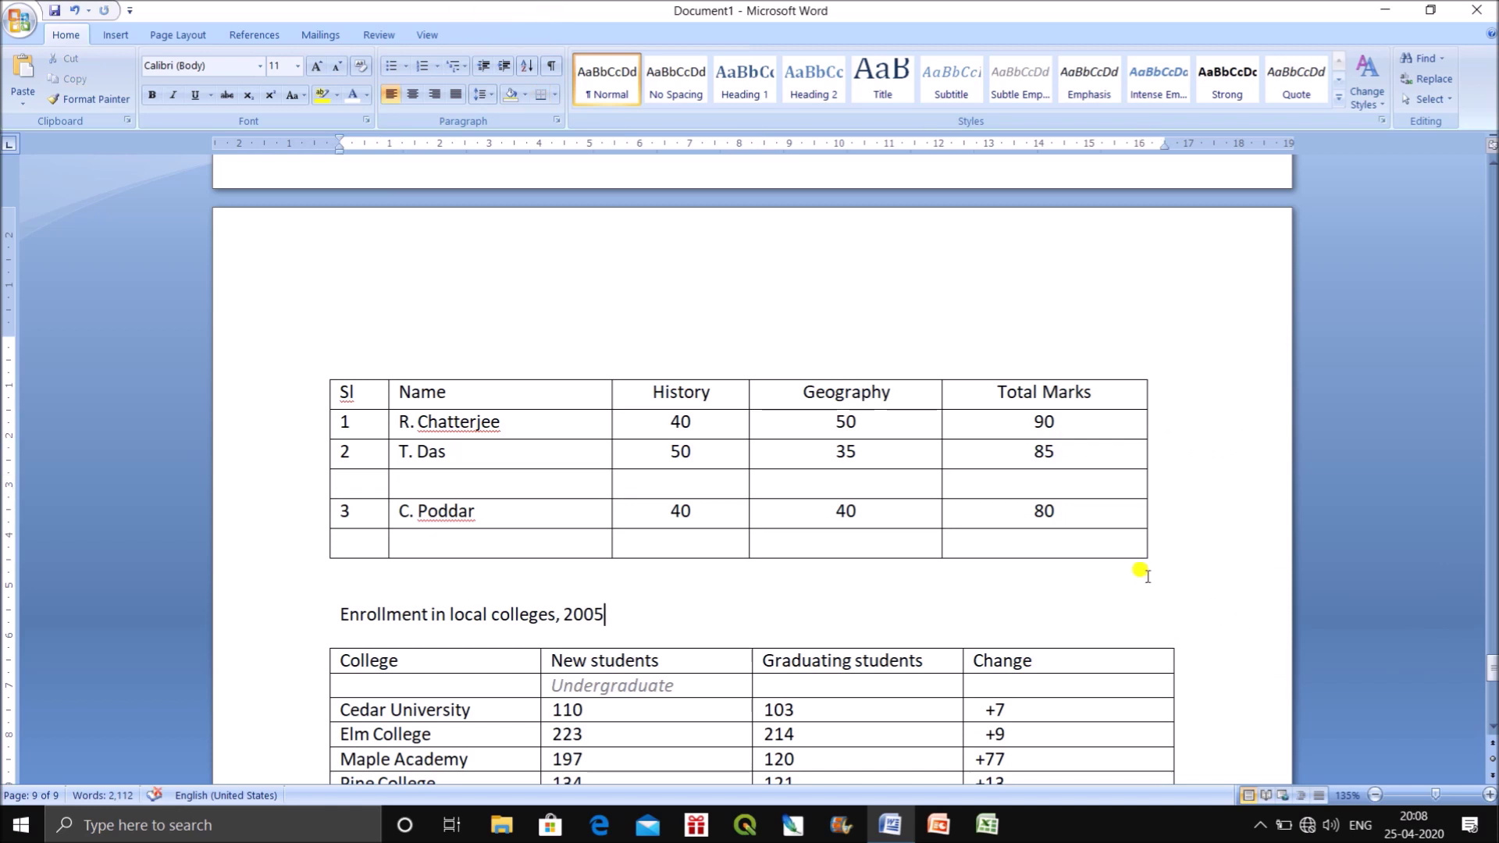
# Add an empty column right of History and adjust the column widths.
pyautogui.moveTo(637, 382); pyautogui.dragTo(682, 392)
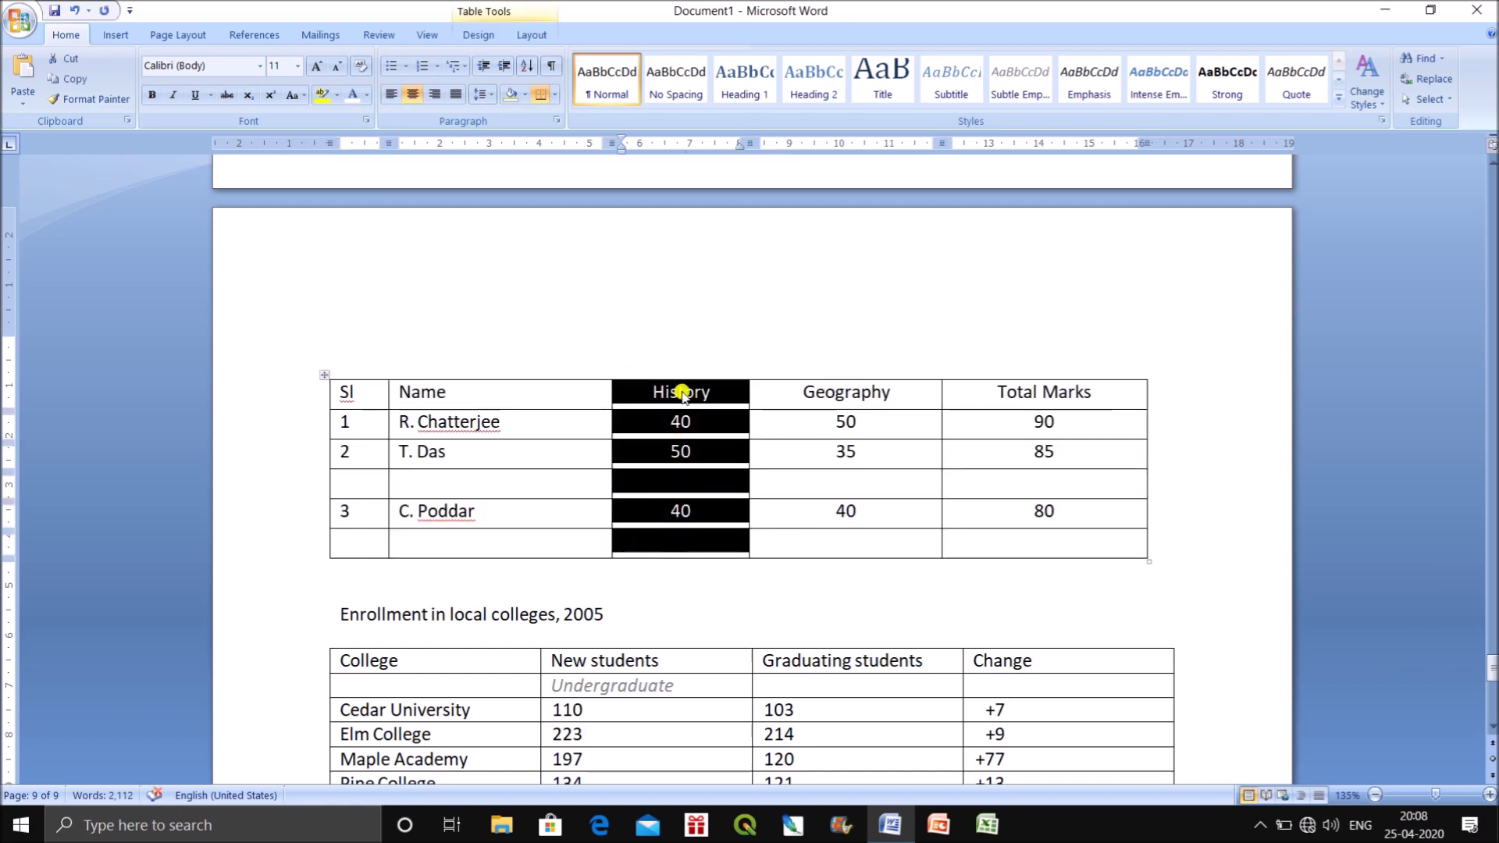
pyautogui.rightClick(684, 392)
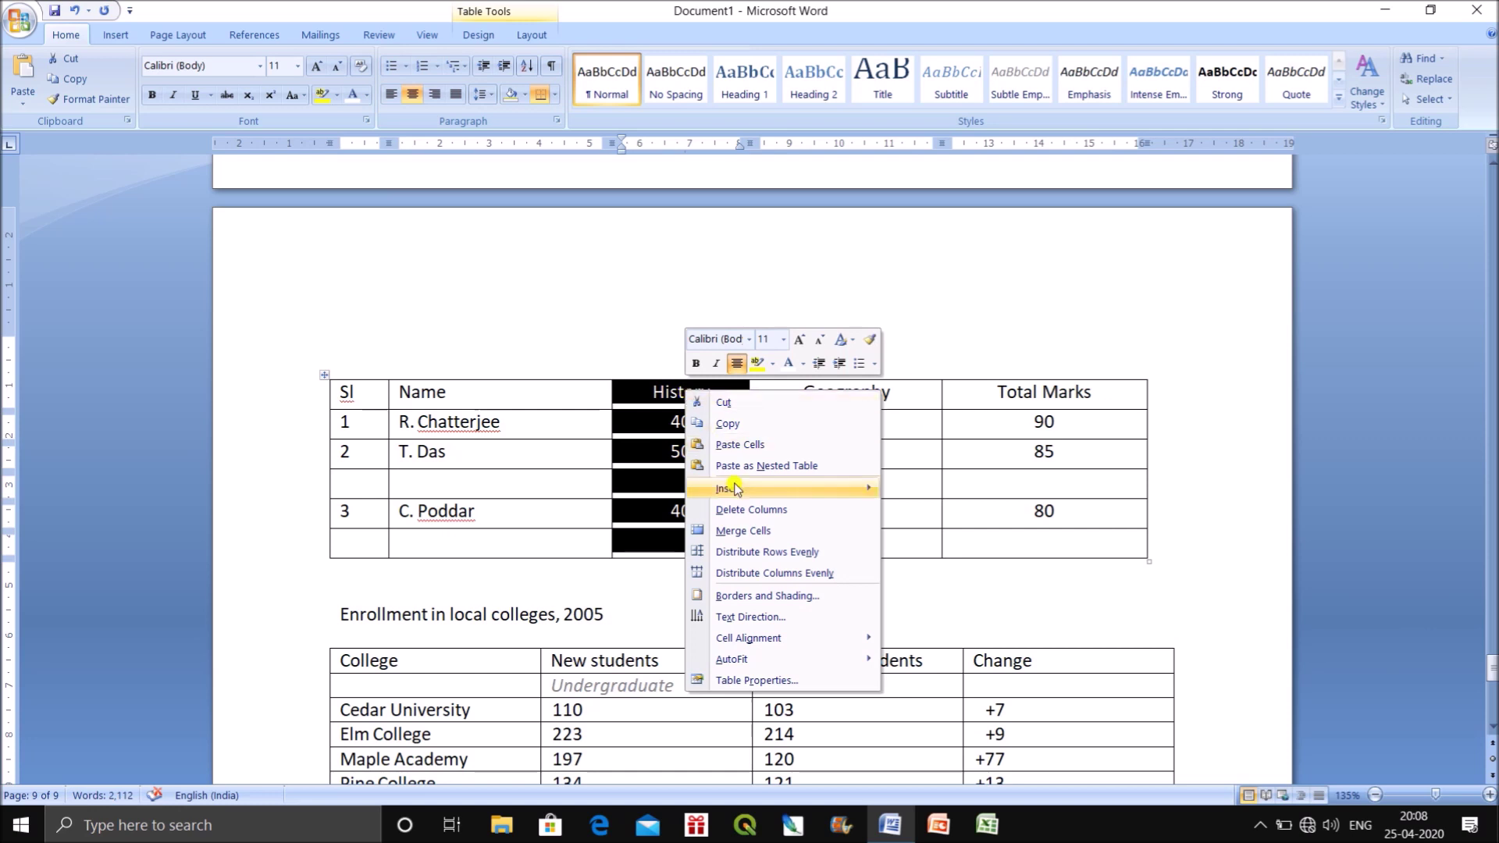
pyautogui.moveTo(754, 496)
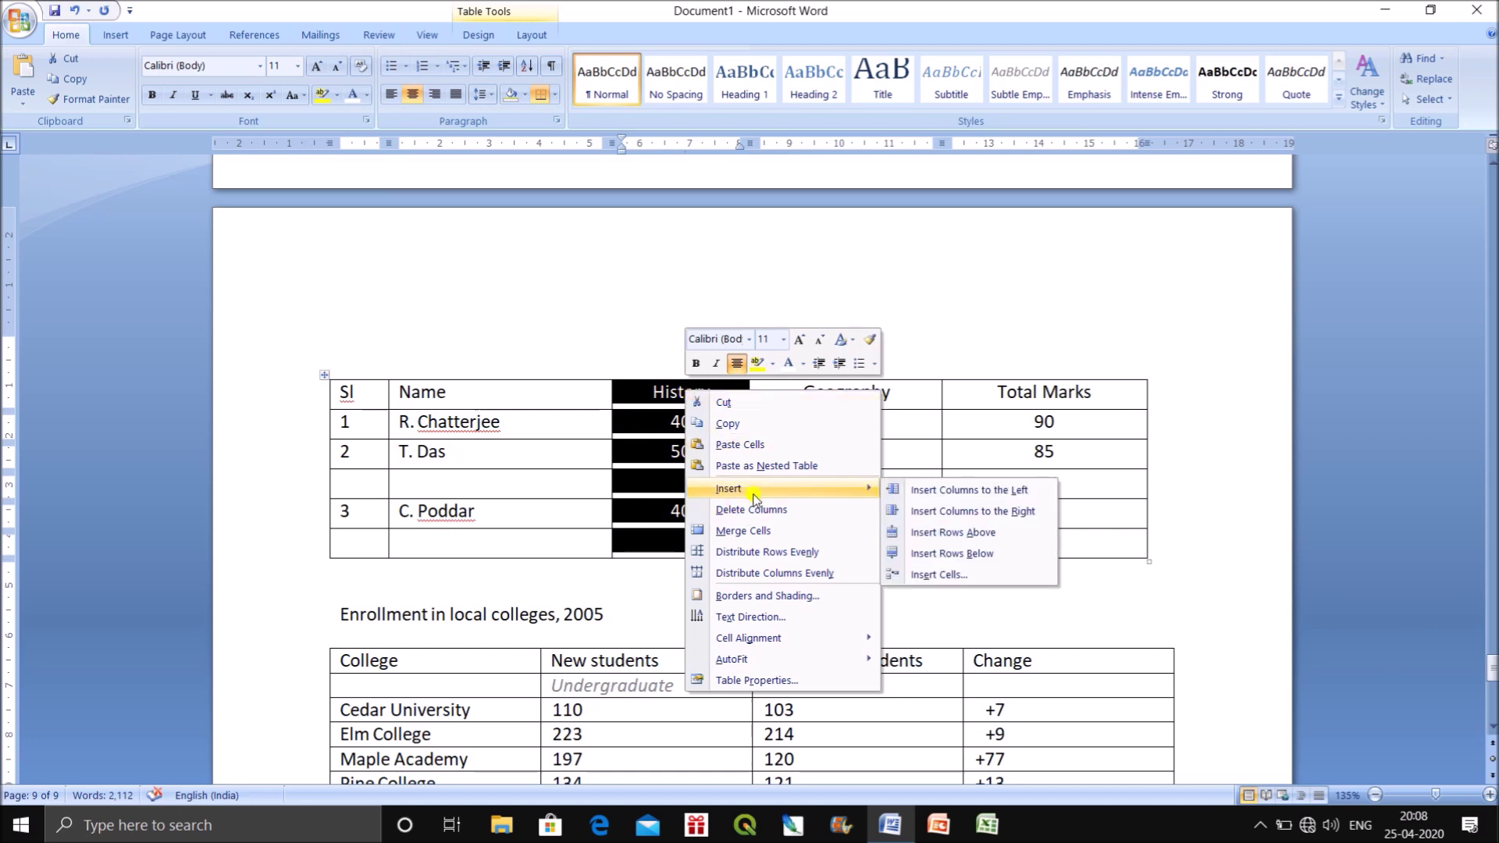
pyautogui.click(989, 511)
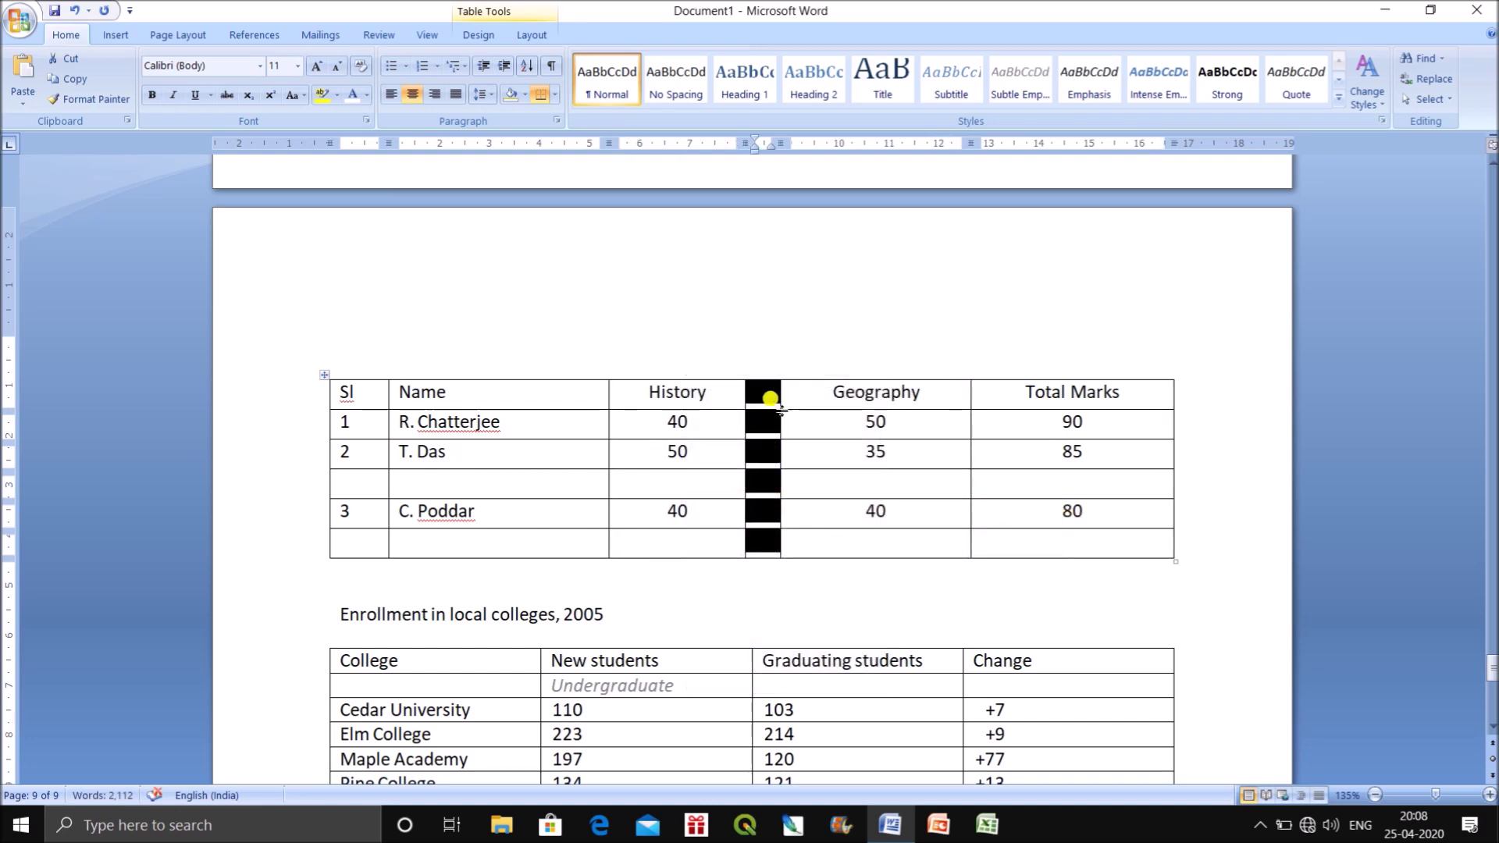
pyautogui.moveTo(778, 390); pyautogui.dragTo(839, 395)
pyautogui.click(732, 397)
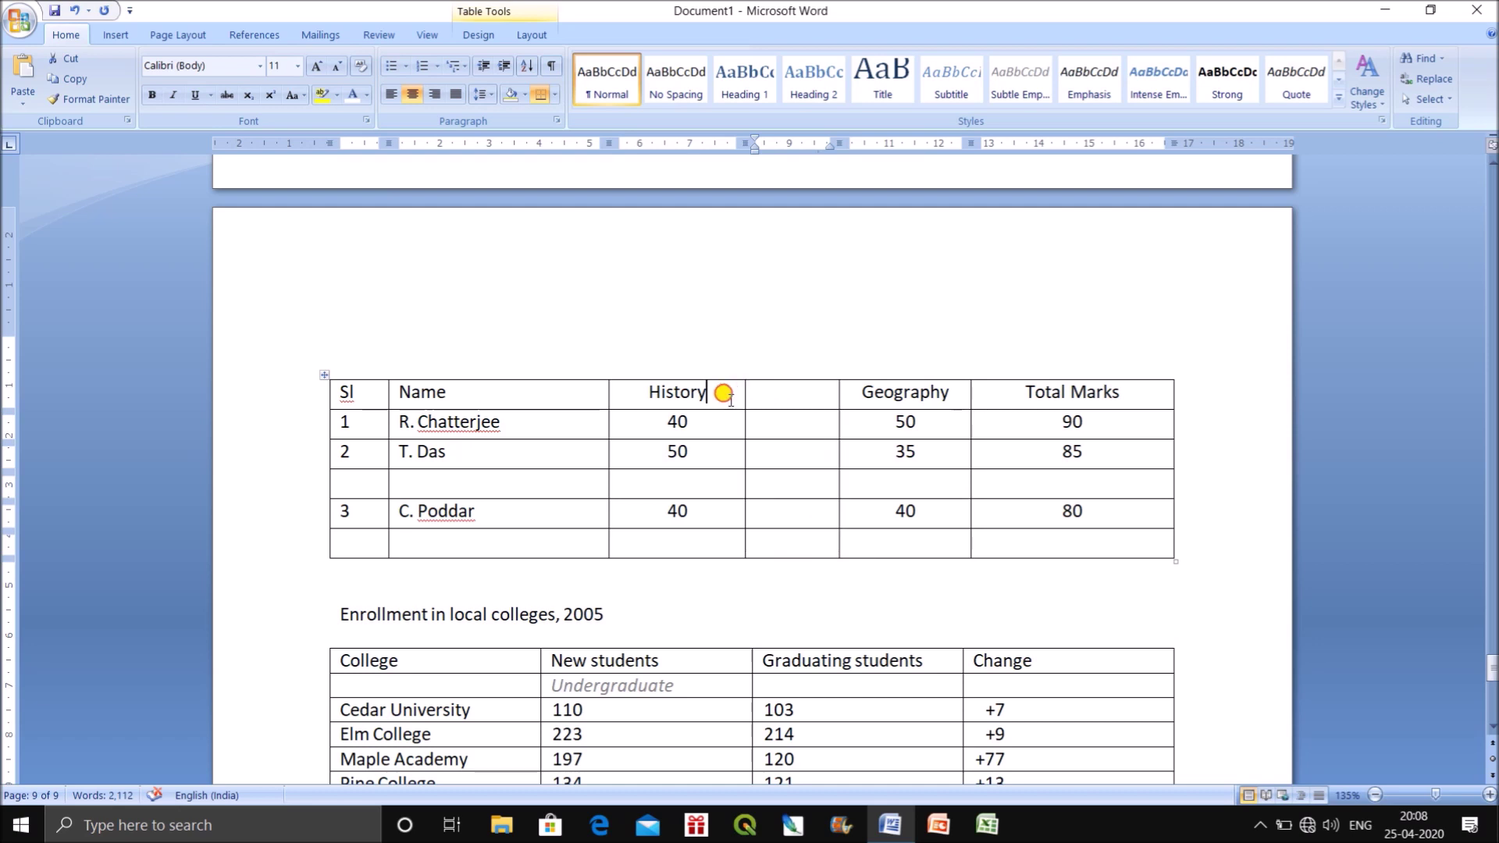
pyautogui.moveTo(745, 395); pyautogui.dragTo(715, 396)
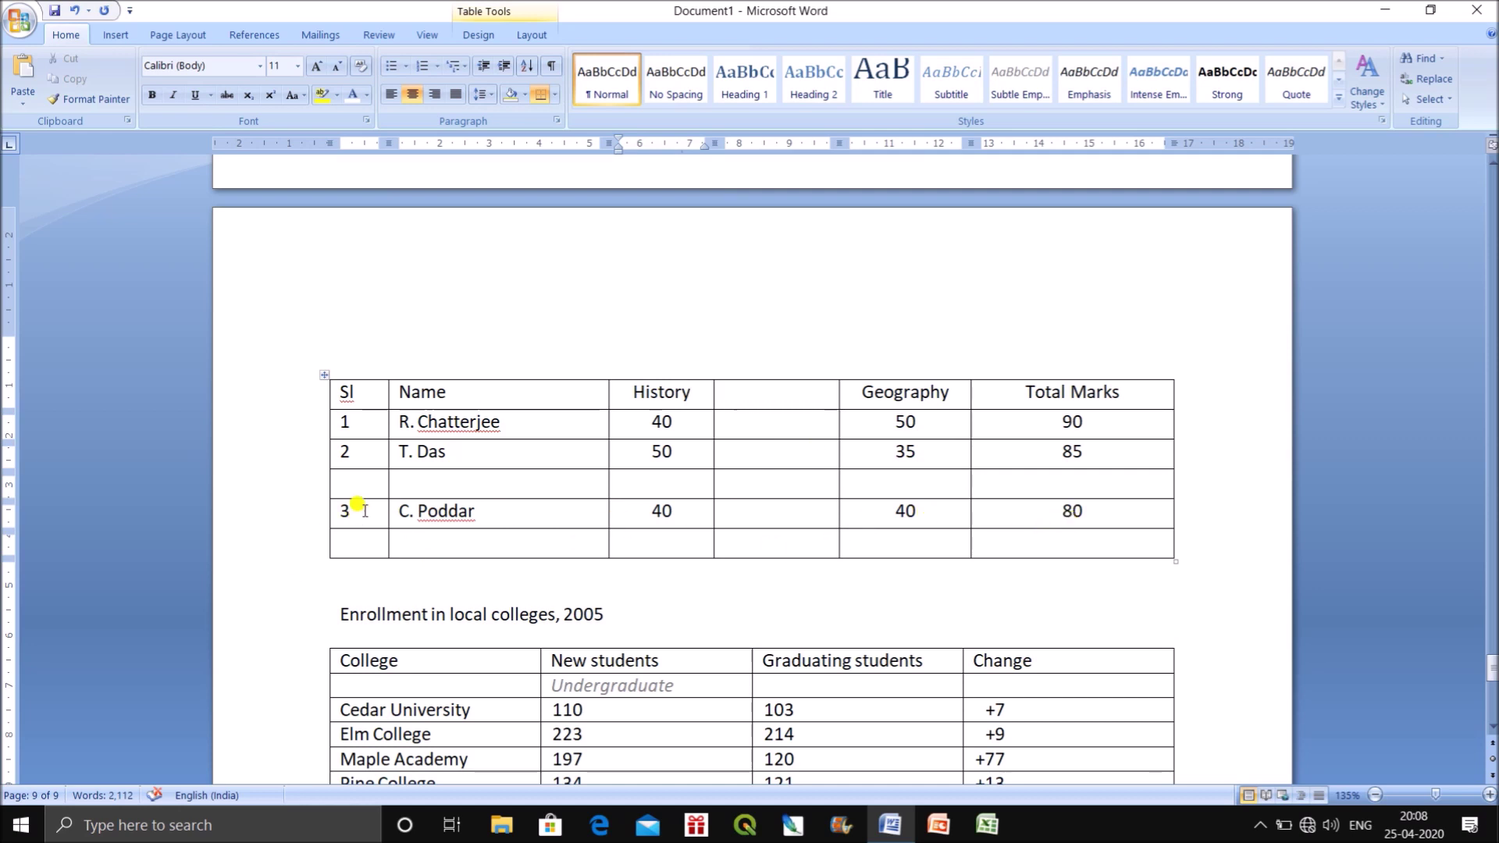
pyautogui.click(353, 479)
# Renumber the Sl column so the new and shifted rows read 3, 4 and 5.
pyautogui.write('3')
pyautogui.doubleClick(339, 506)
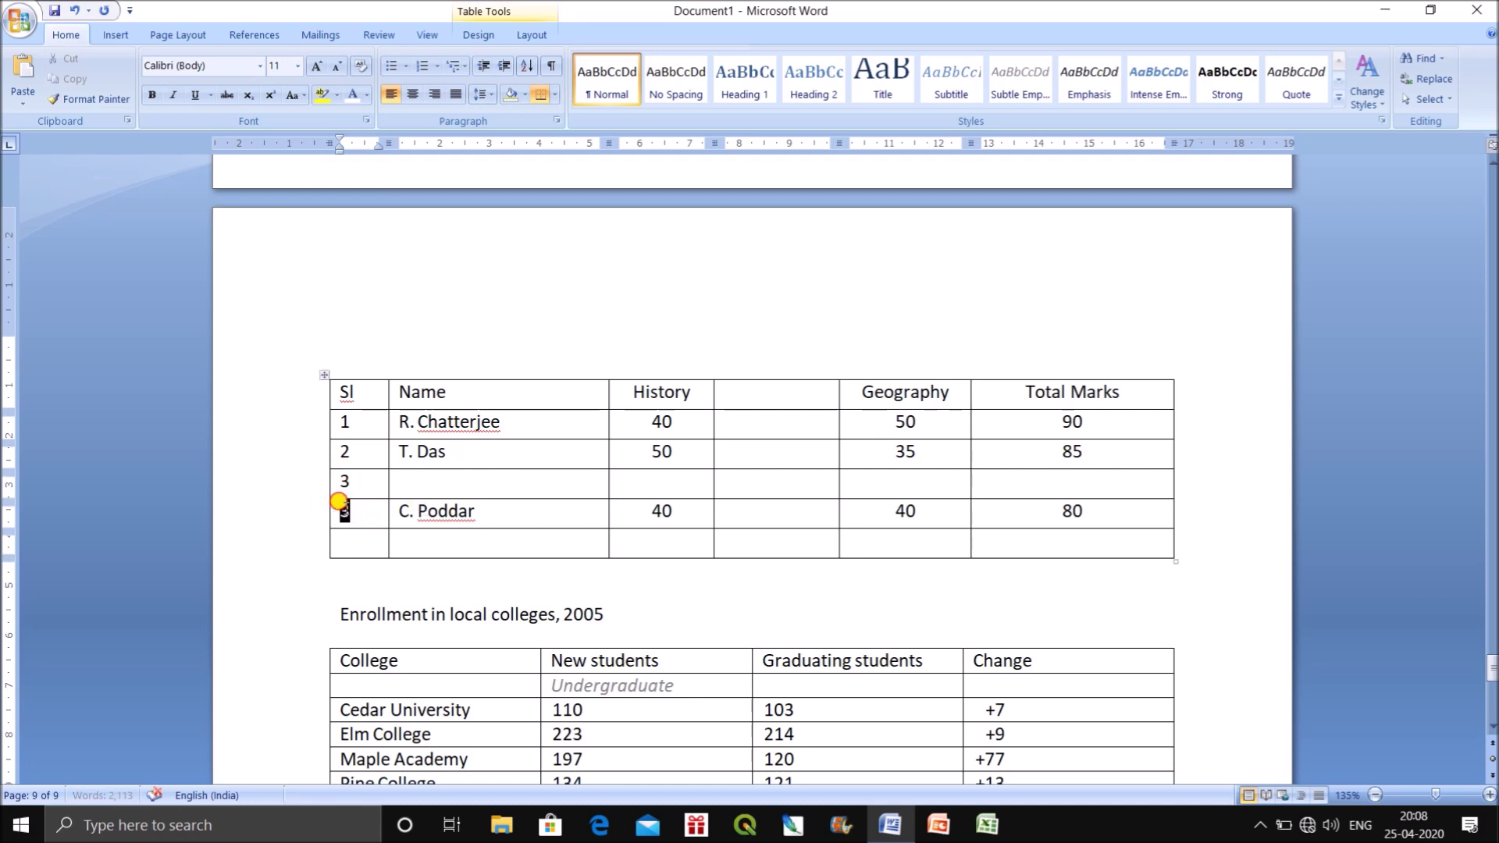
pyautogui.write('4')
pyautogui.click(343, 541)
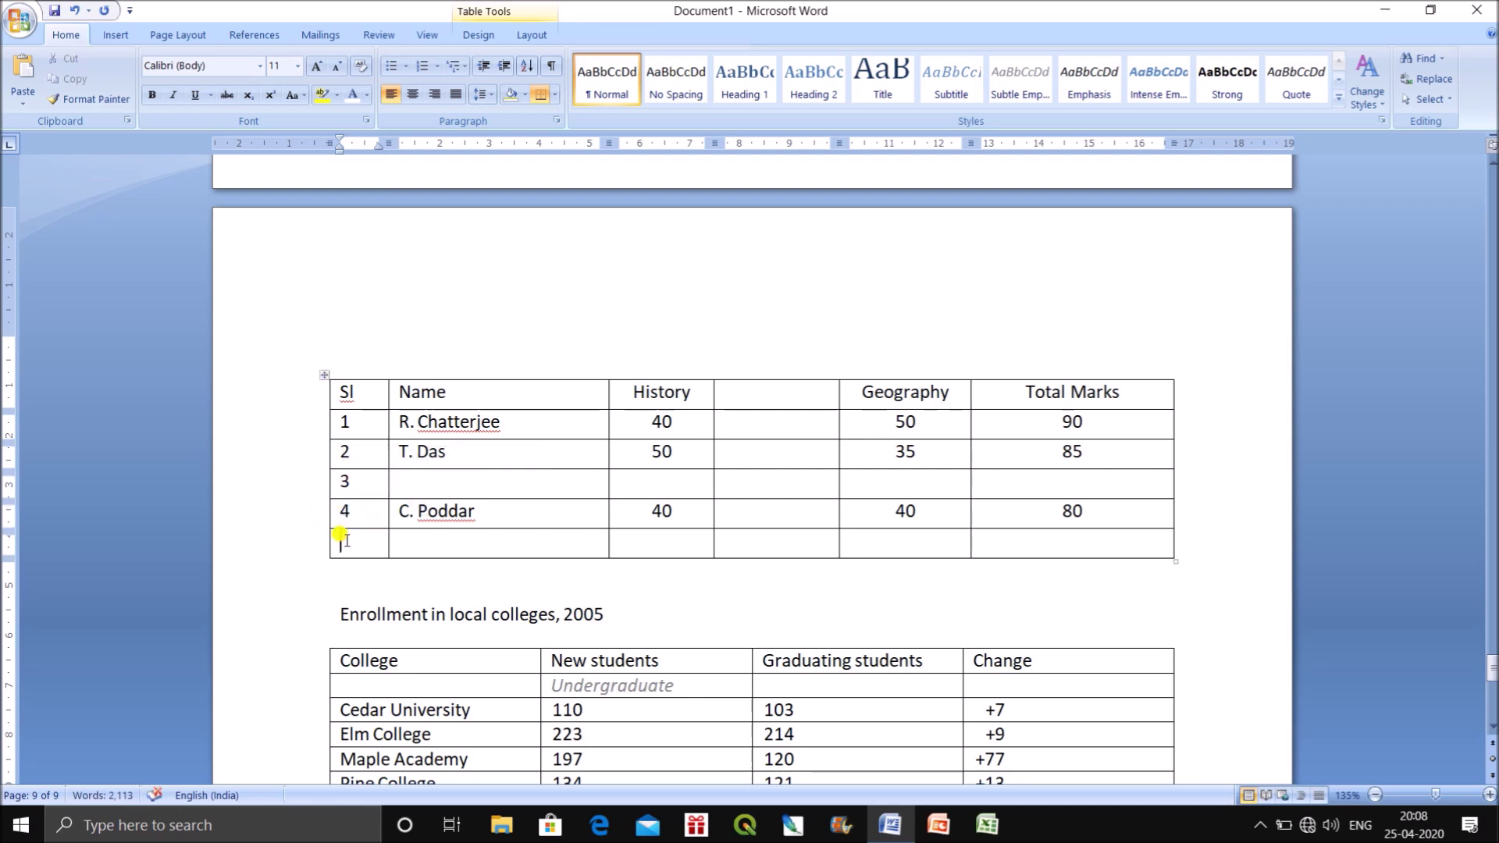
pyautogui.write('5')
# Head the new column 'Bengali' and enter the names D. Chatna and P. Kumbha.
pyautogui.click(788, 391)
pyautogui.write('Bengali')
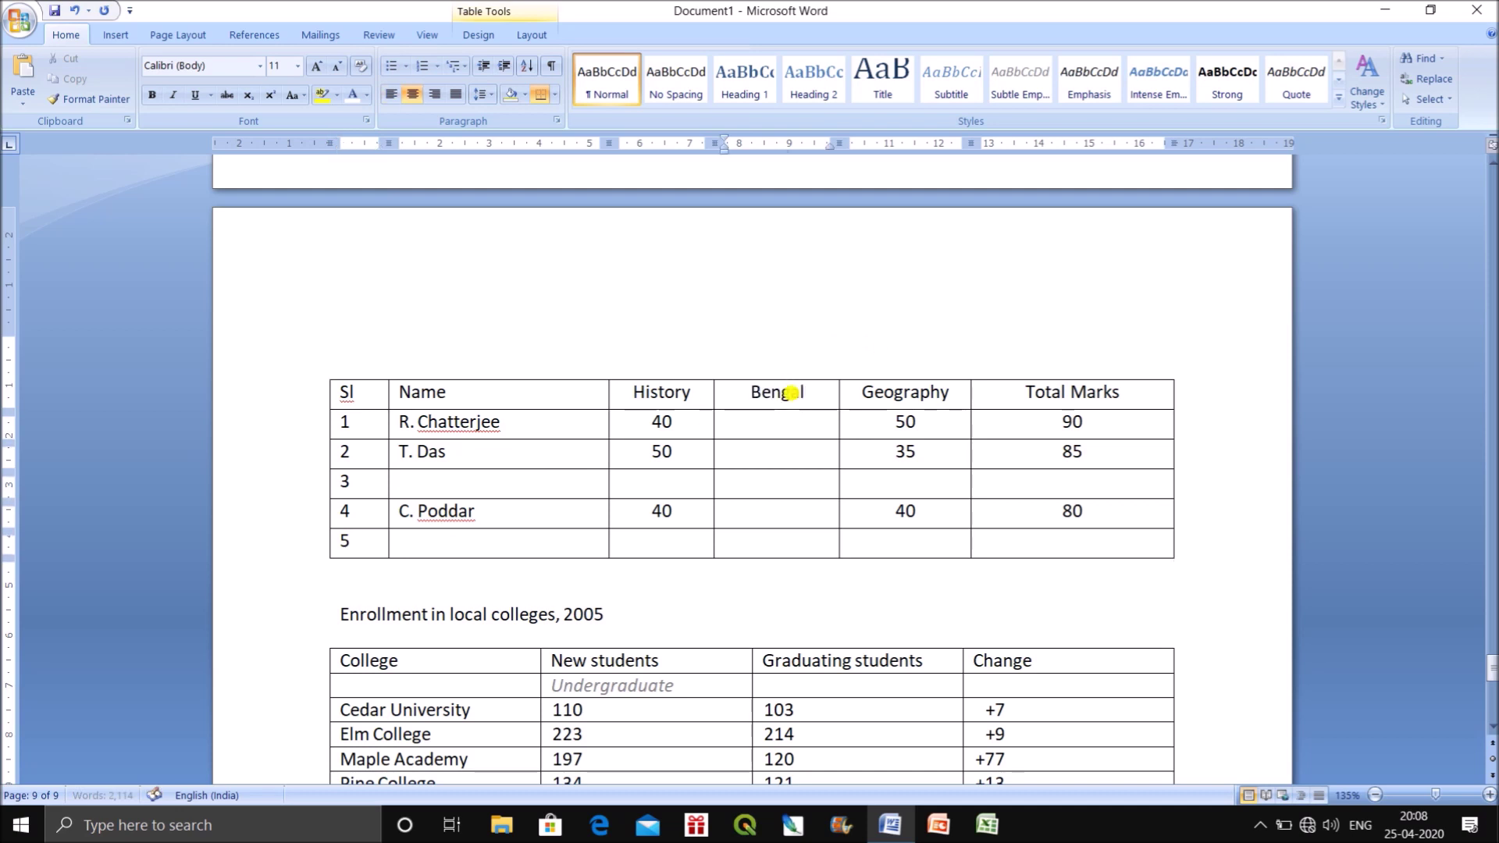
pyautogui.click(401, 484)
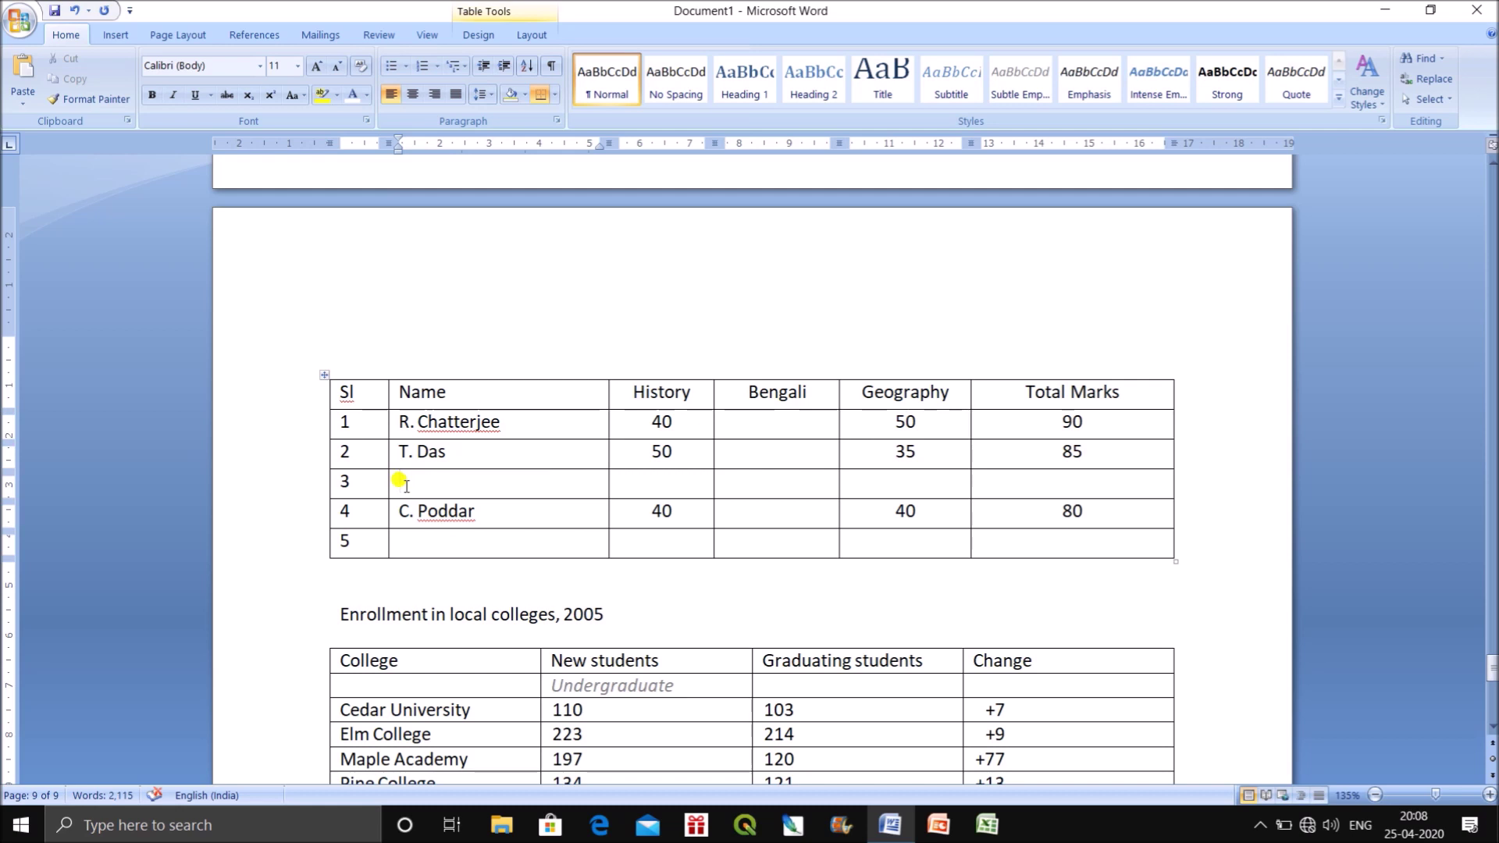
pyautogui.write('D. Cha')
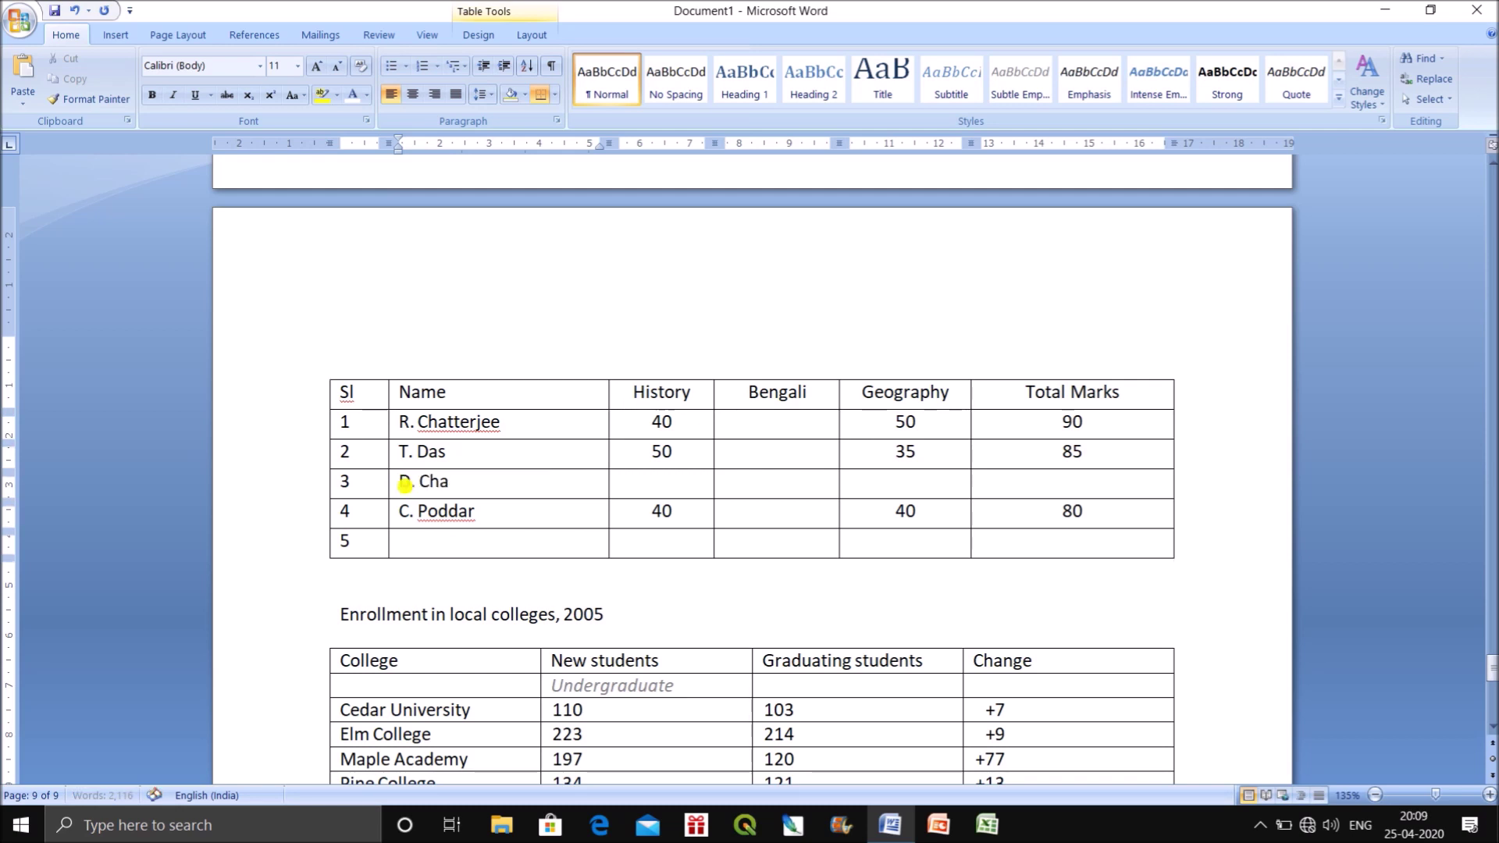
pyautogui.press('Down')
pyautogui.press('Down')
pyautogui.write('P. Kumbha')
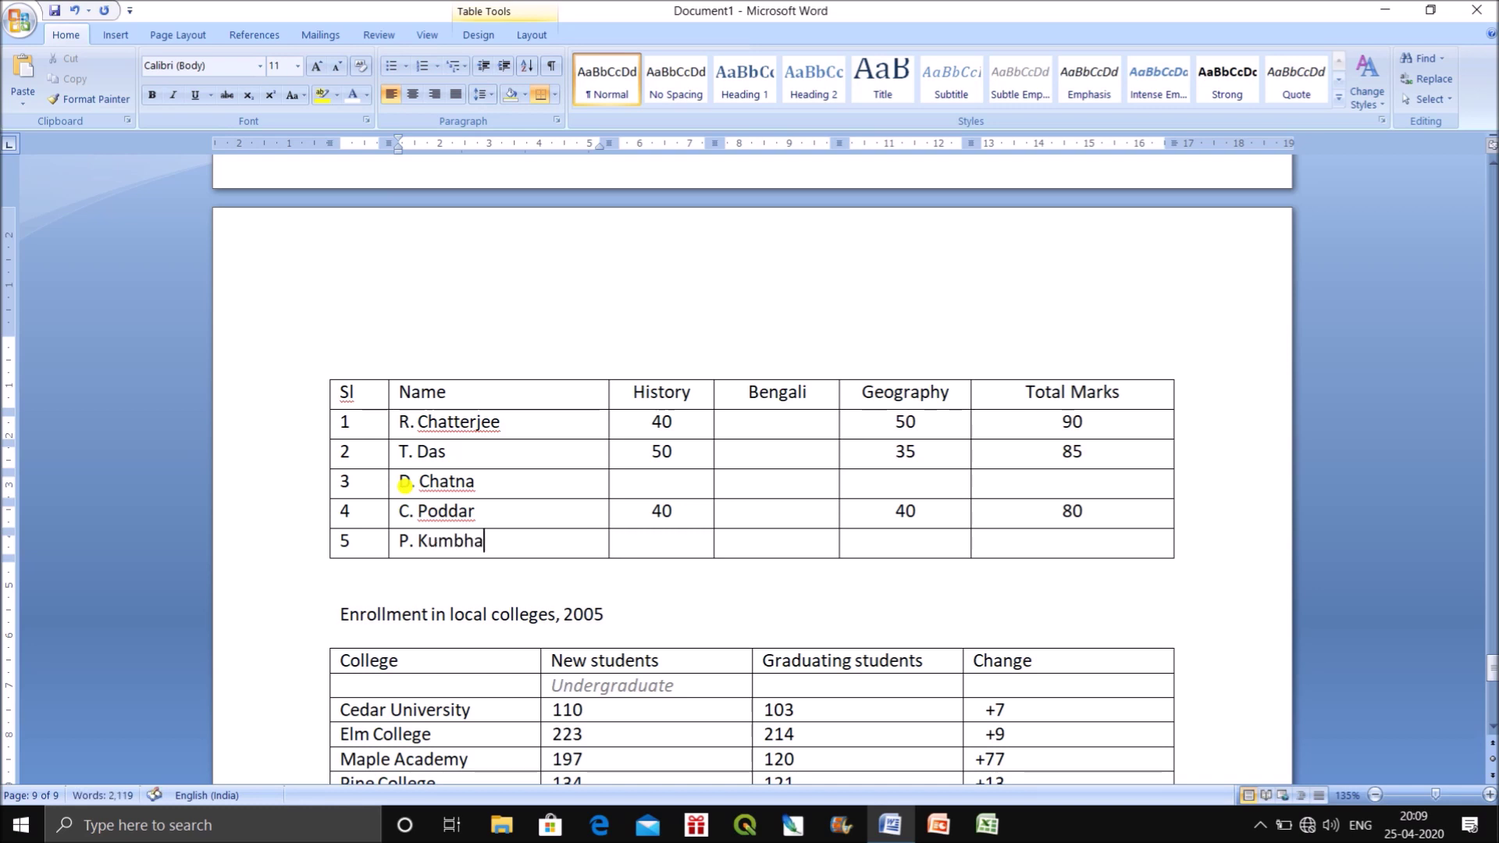
pyautogui.click(669, 490)
# Fill in the missing marks: History 50 and 60, Bengali 10, 10, 10, 20, Geography 40 and 40.
pyautogui.write('5')
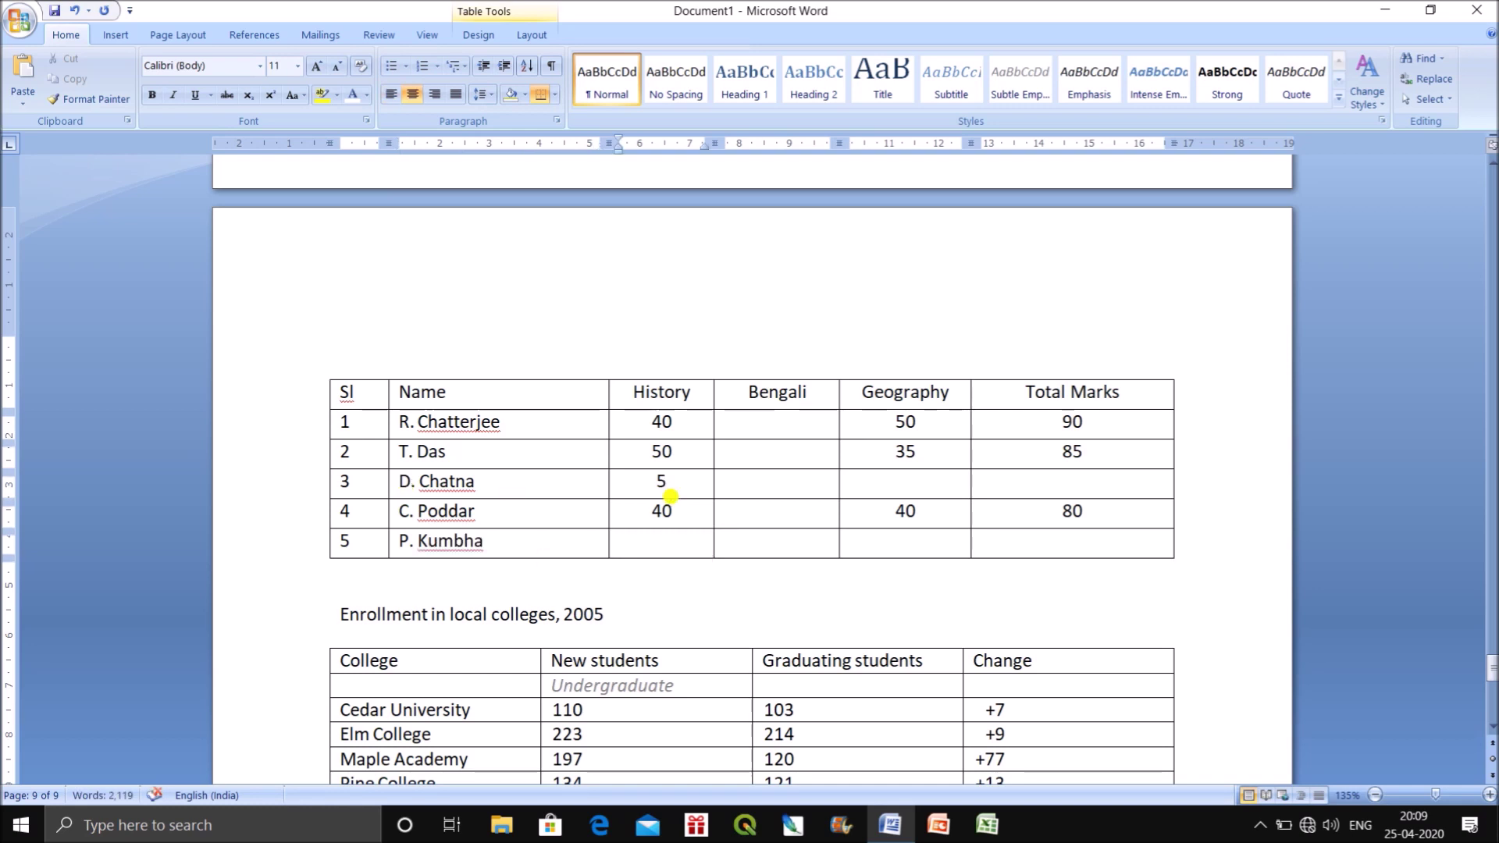
pyautogui.write('0')
pyautogui.click(683, 538)
pyautogui.write('60')
pyautogui.click(770, 416)
pyautogui.write('10')
pyautogui.press('Down')
pyautogui.write('10')
pyautogui.press('Down')
pyautogui.write('10')
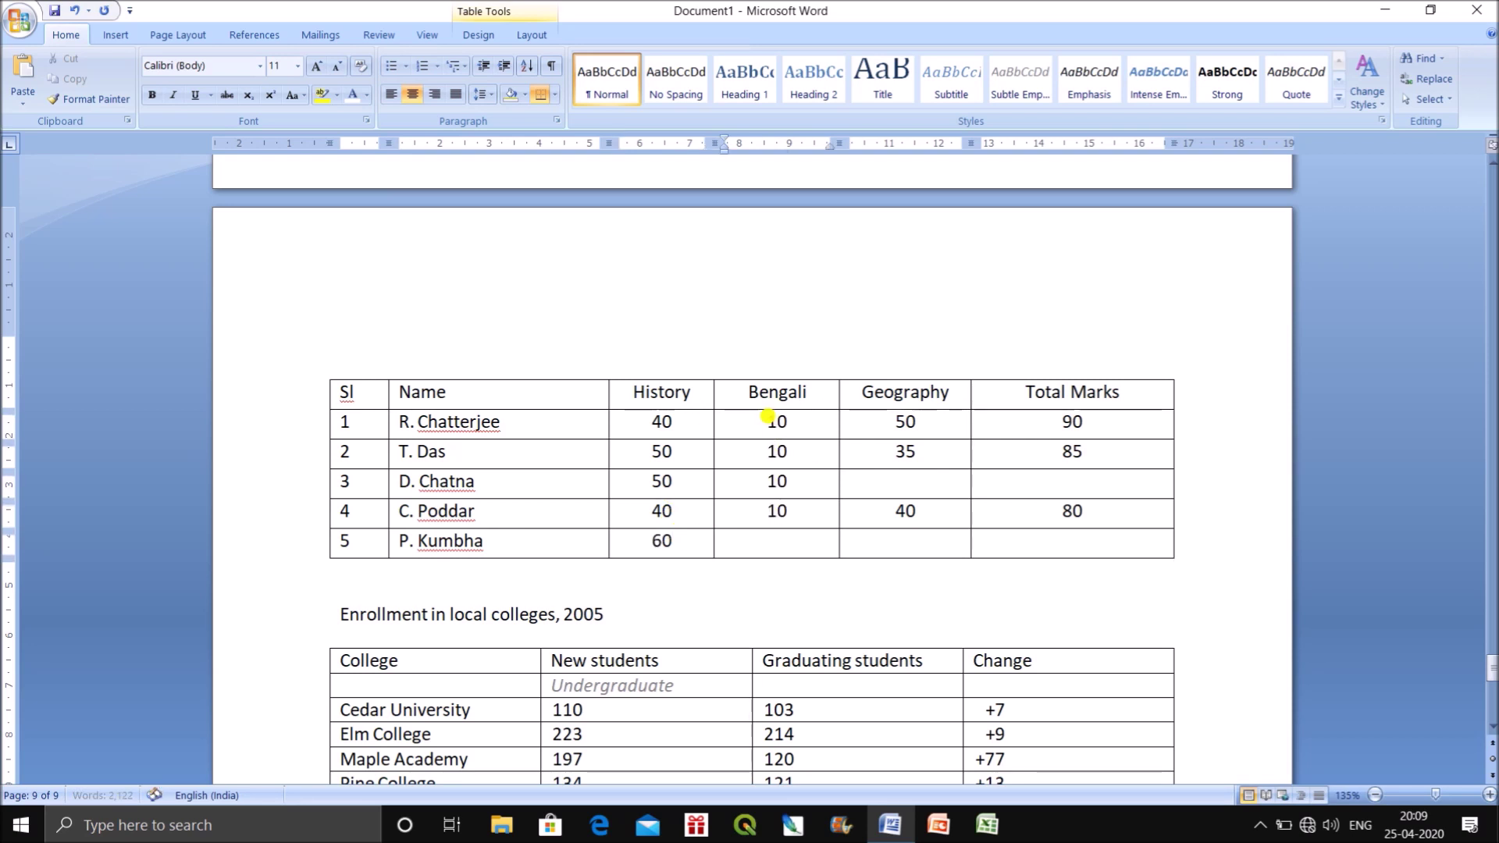
pyautogui.press('Down')
pyautogui.write('20')
pyautogui.click(923, 481)
pyautogui.write('40')
pyautogui.click(943, 543)
pyautogui.write('40')
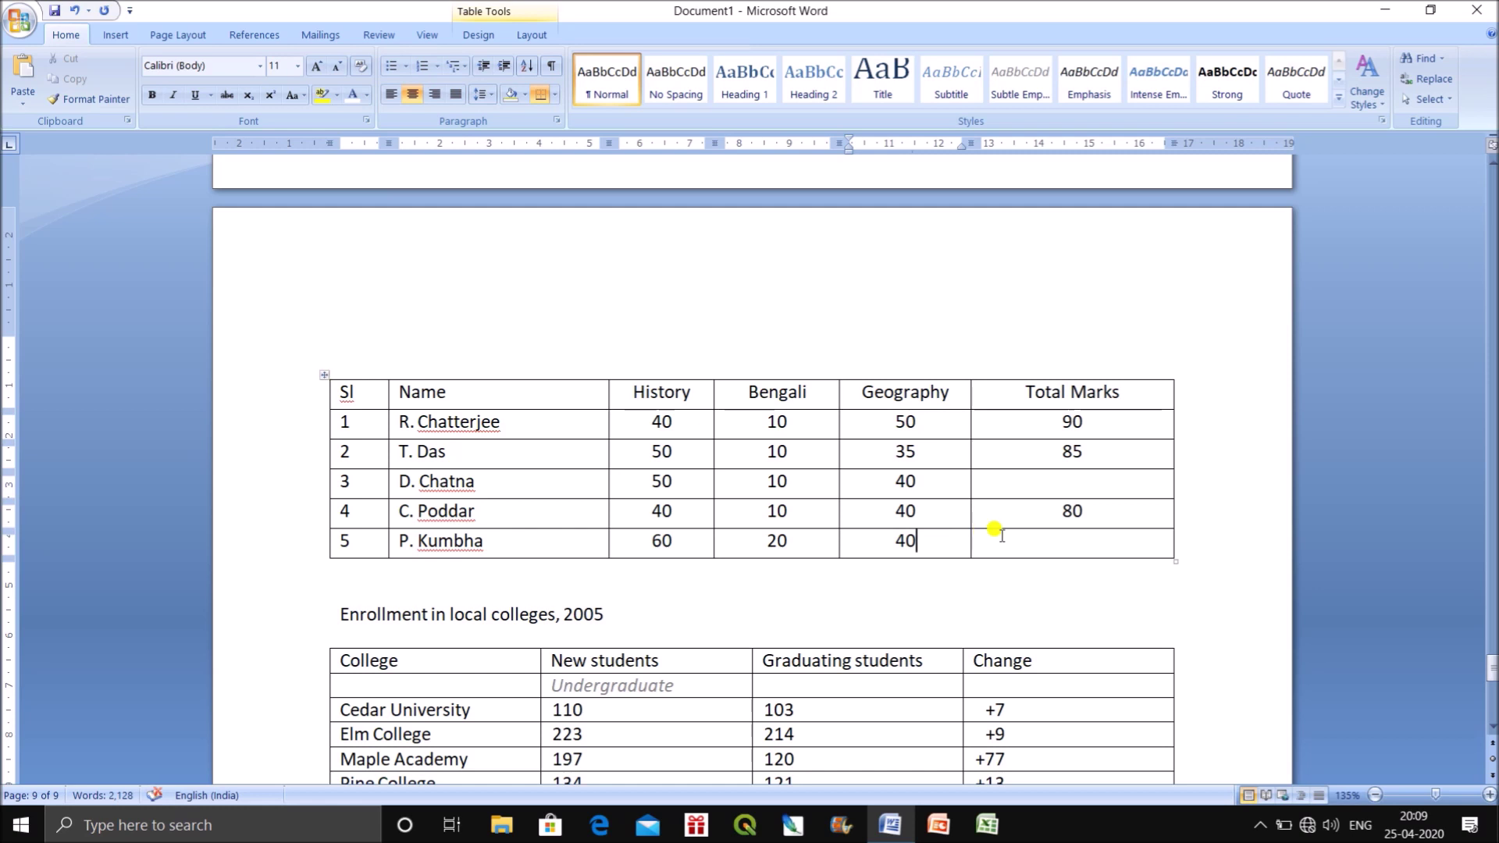
# Set Total Marks to 100, 95, 100, 90 and 120, then select the Enrollment table.
pyautogui.moveTo(1086, 418); pyautogui.dragTo(1030, 437)
pyautogui.write('100')
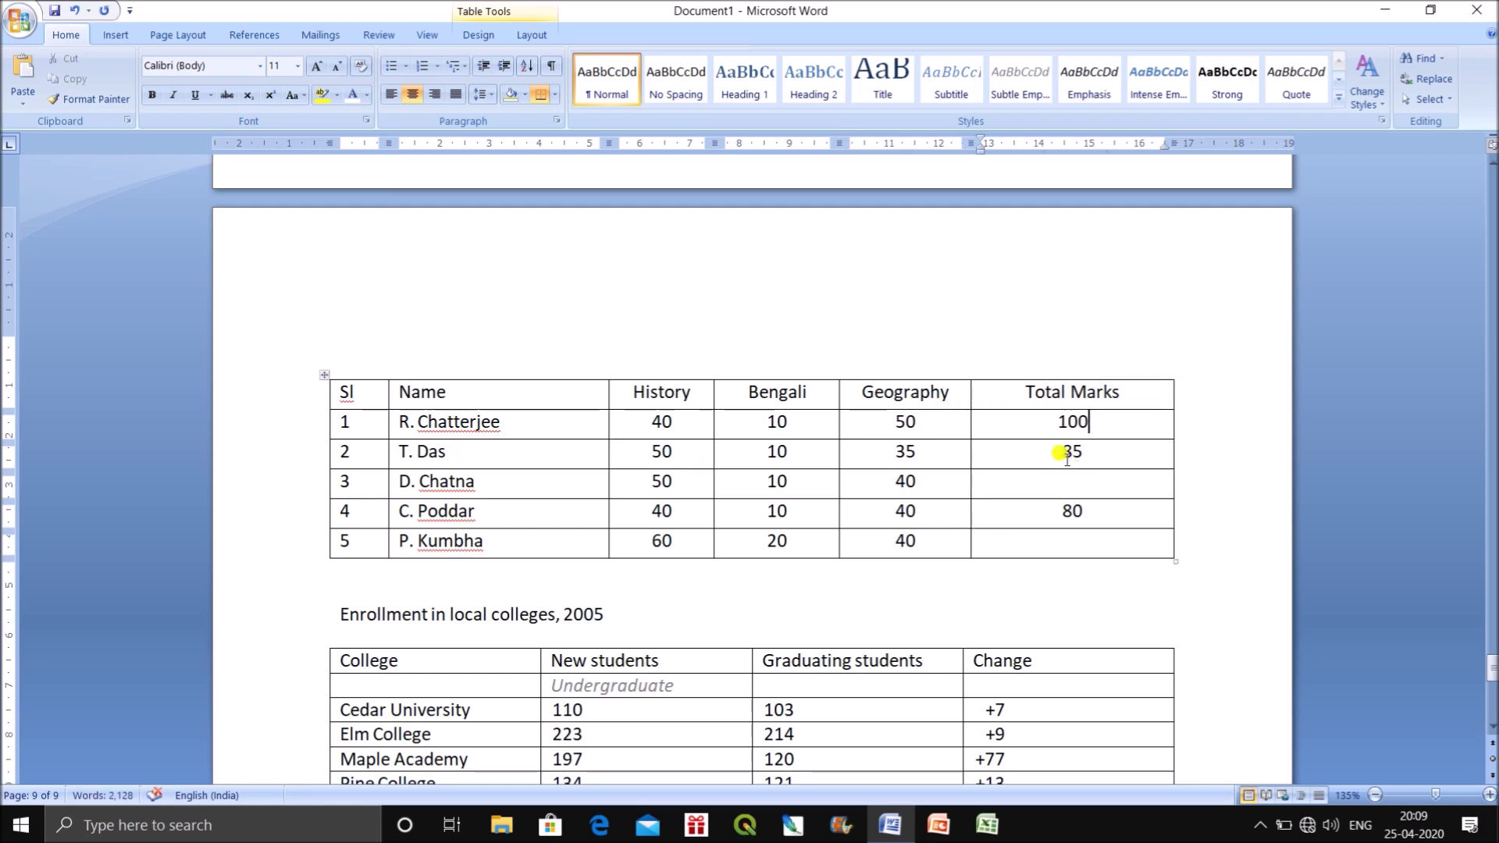
pyautogui.moveTo(1038, 453); pyautogui.dragTo(1092, 454)
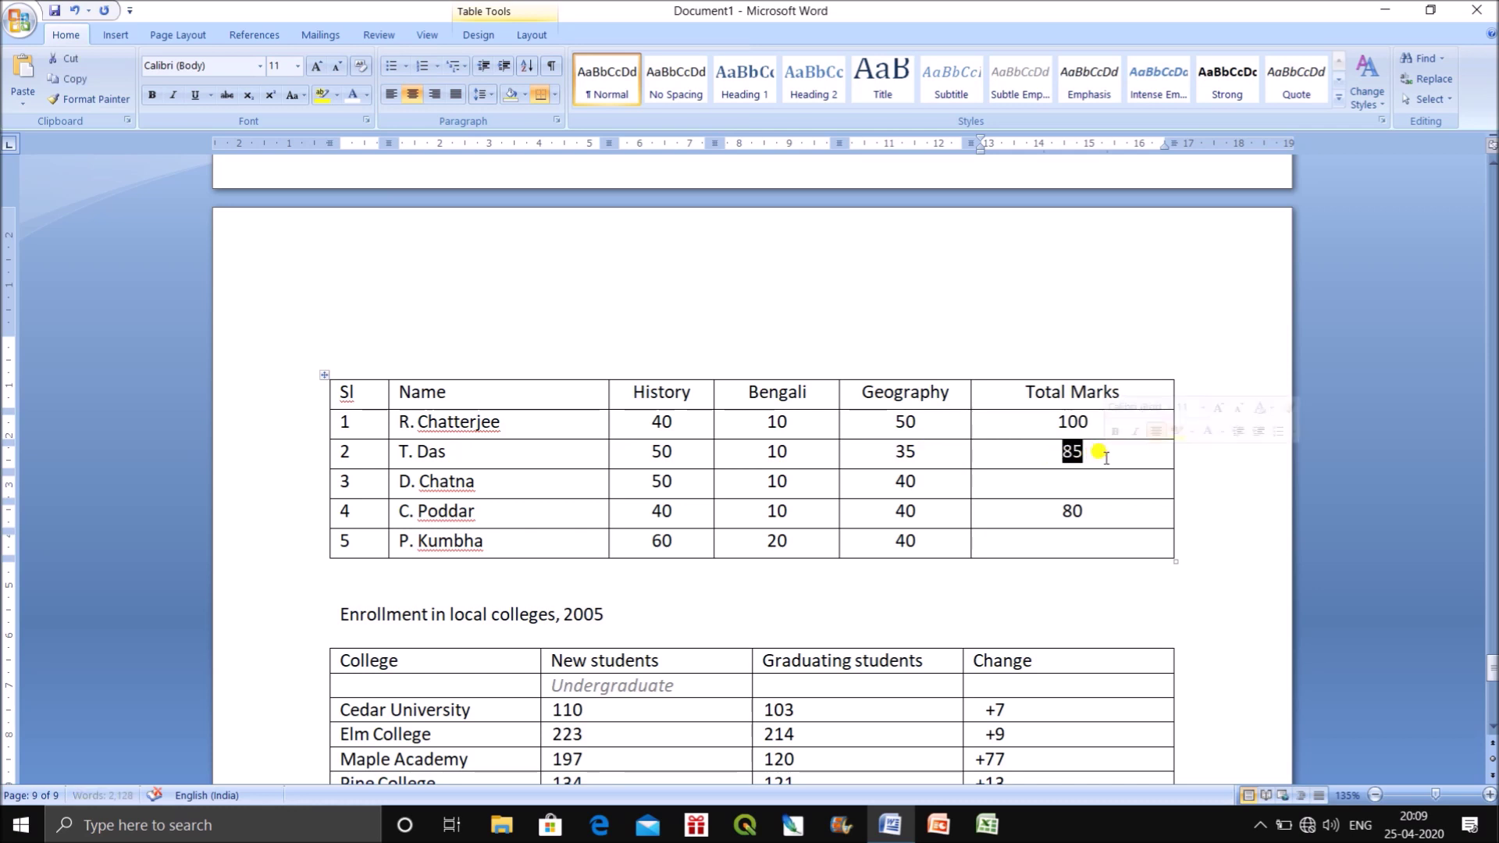
pyautogui.write('95')
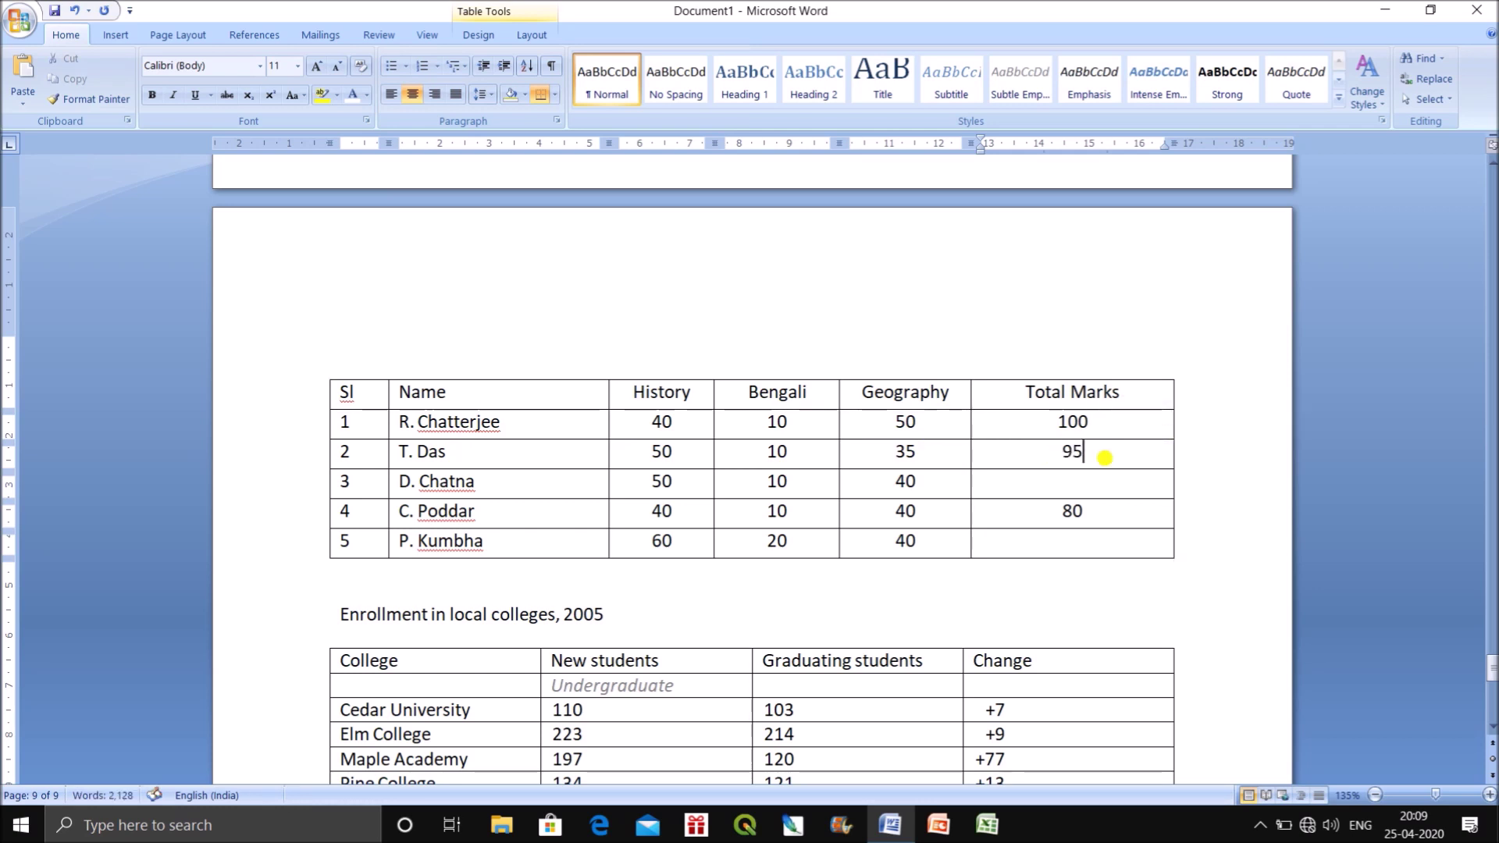
pyautogui.click(1070, 490)
pyautogui.write('100')
pyautogui.doubleClick(1072, 510)
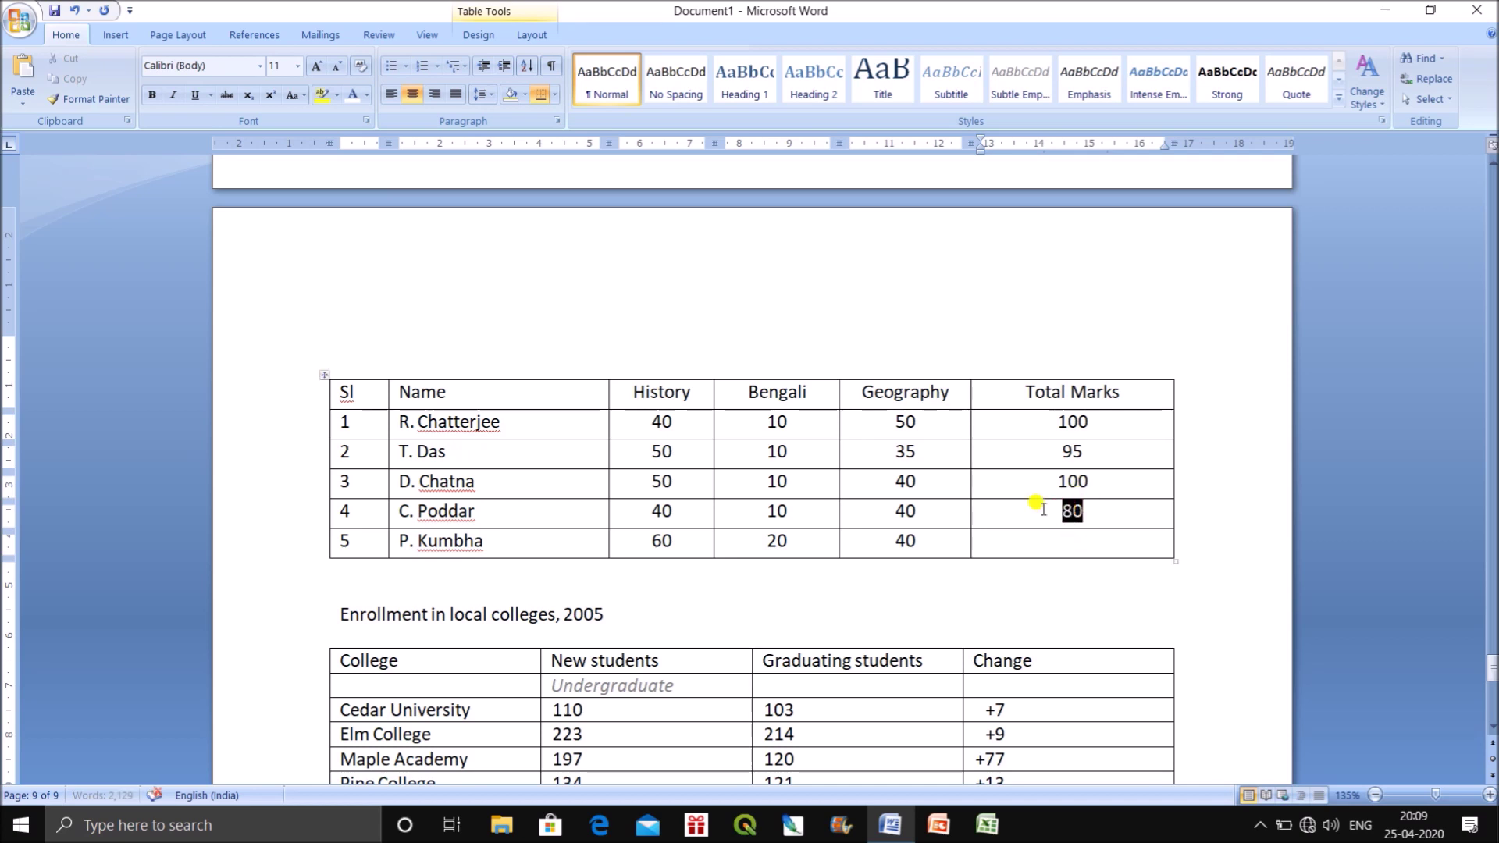
pyautogui.write('90')
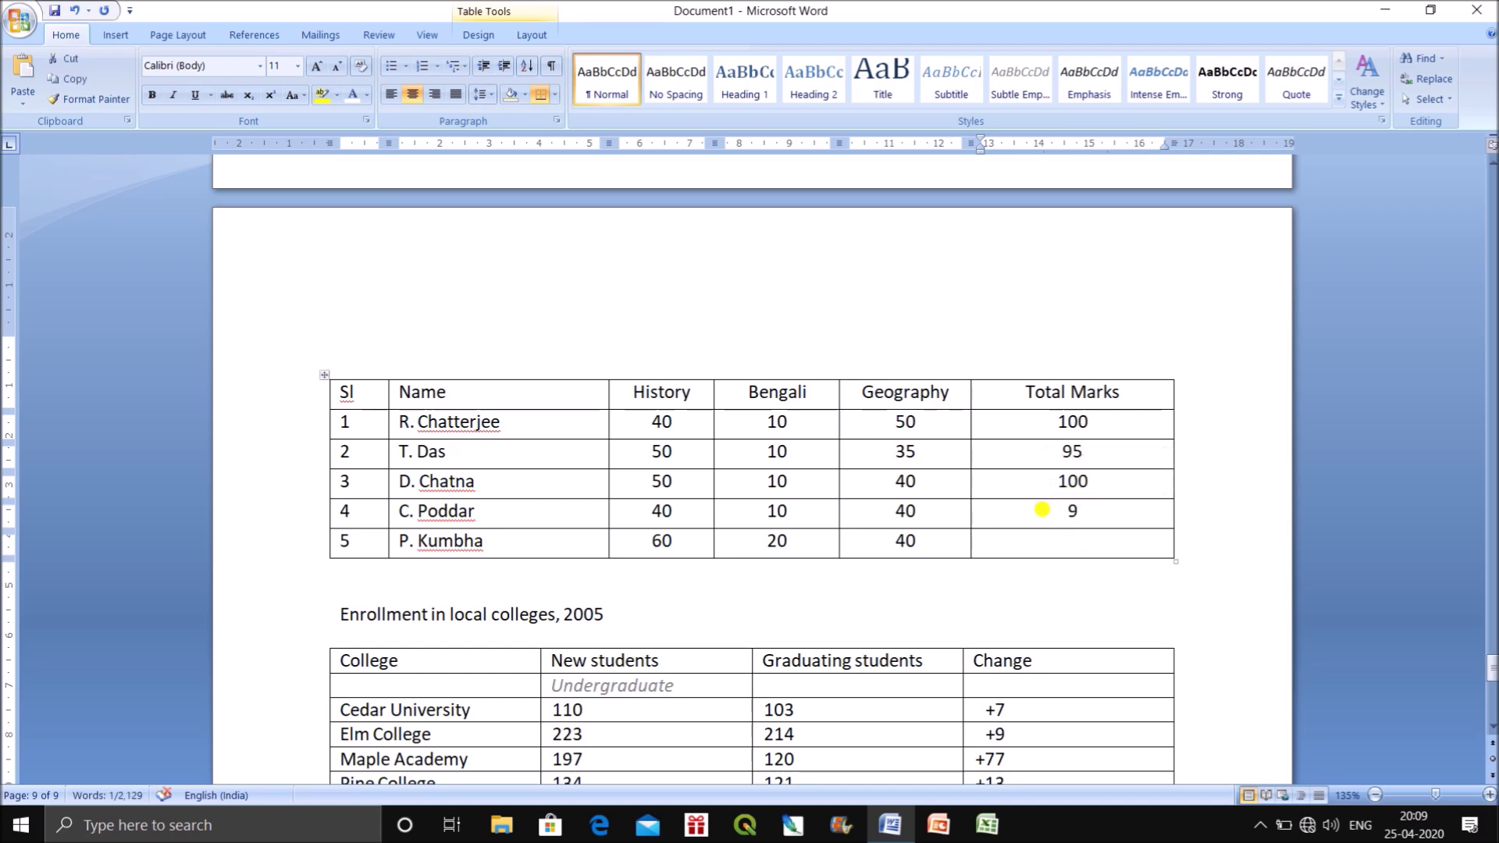
pyautogui.click(1074, 541)
pyautogui.write('120')
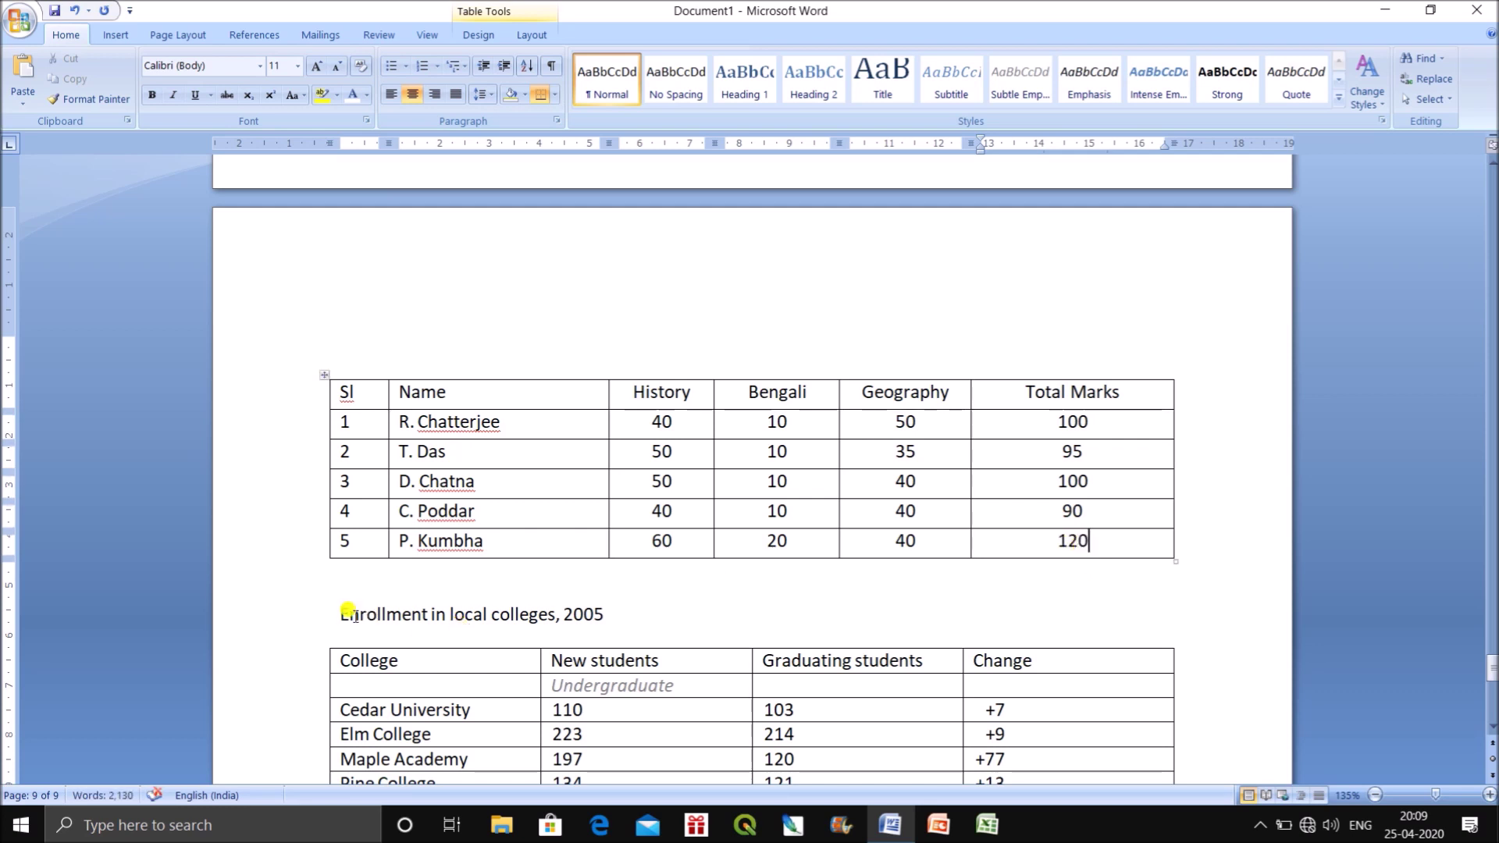
pyautogui.moveTo(344, 611); pyautogui.dragTo(1174, 821)
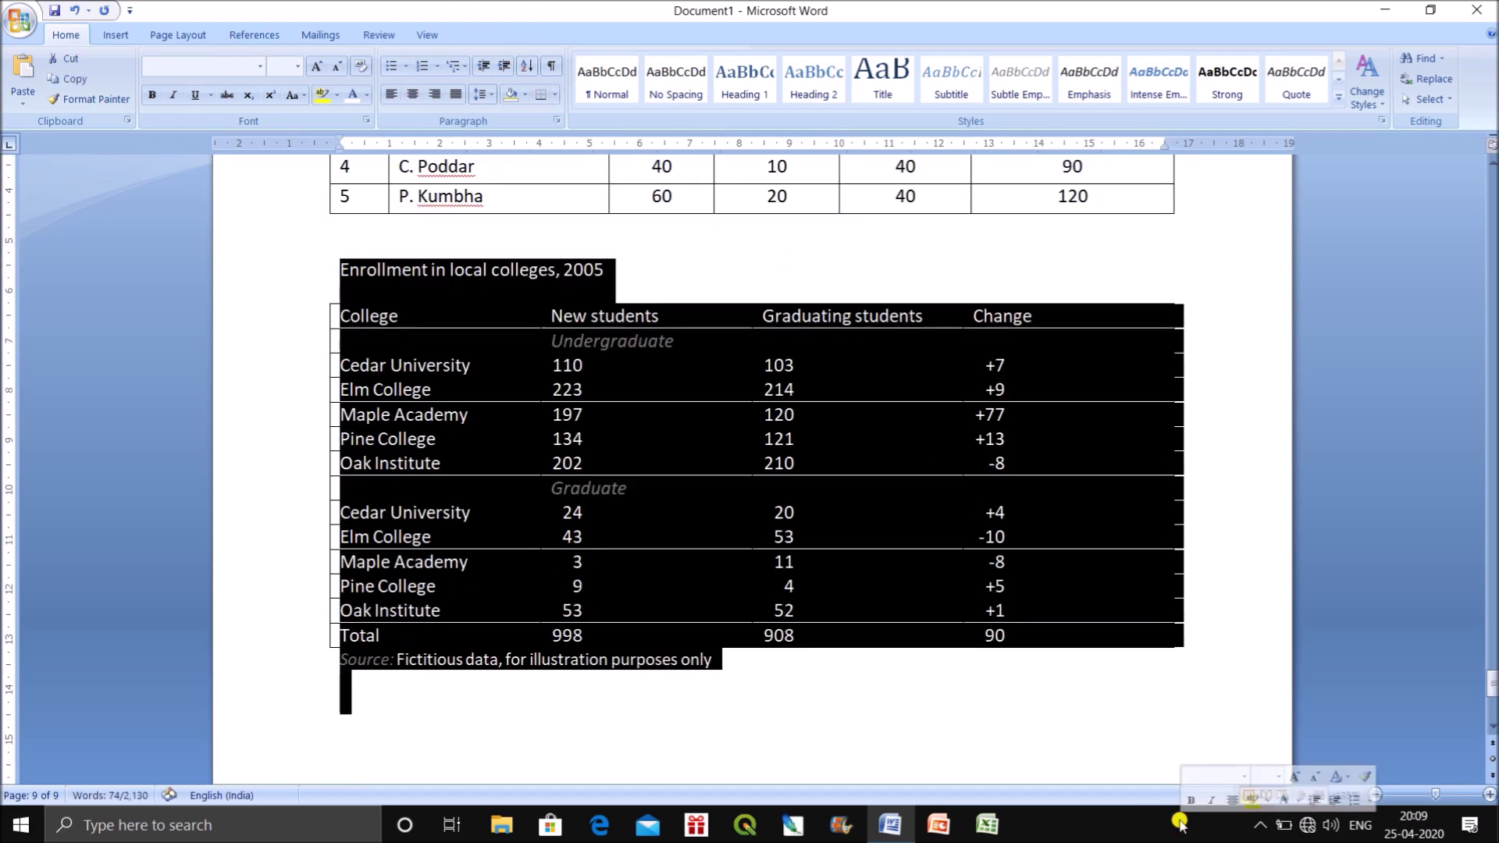
# Delete the selected Enrollment table and its source line.
pyautogui.press('Delete')
pyautogui.scroll(3, 994, 672)
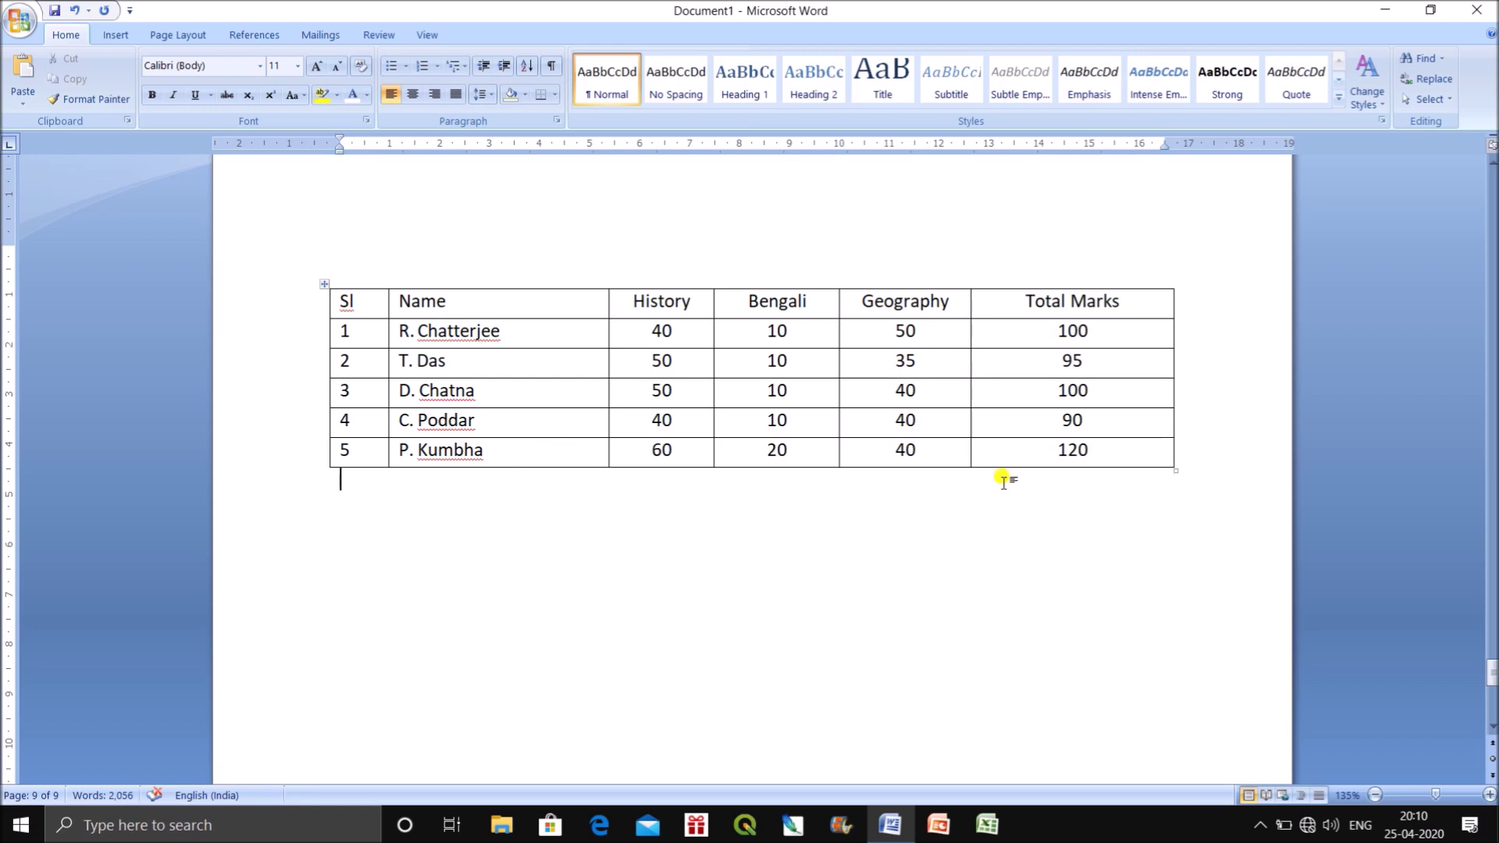
pyautogui.click(1182, 455)
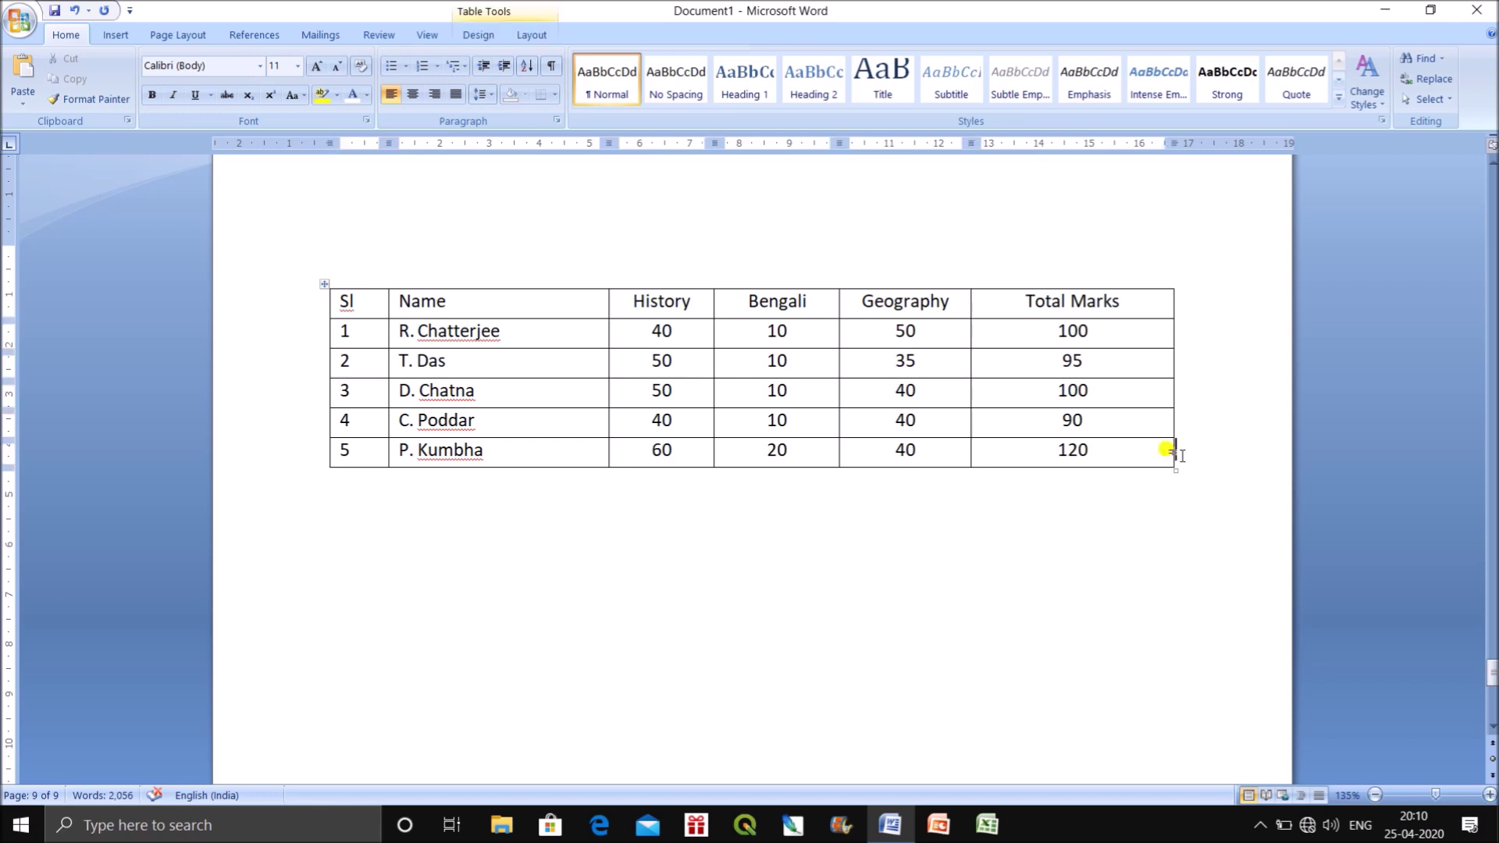
pyautogui.press('Tab')
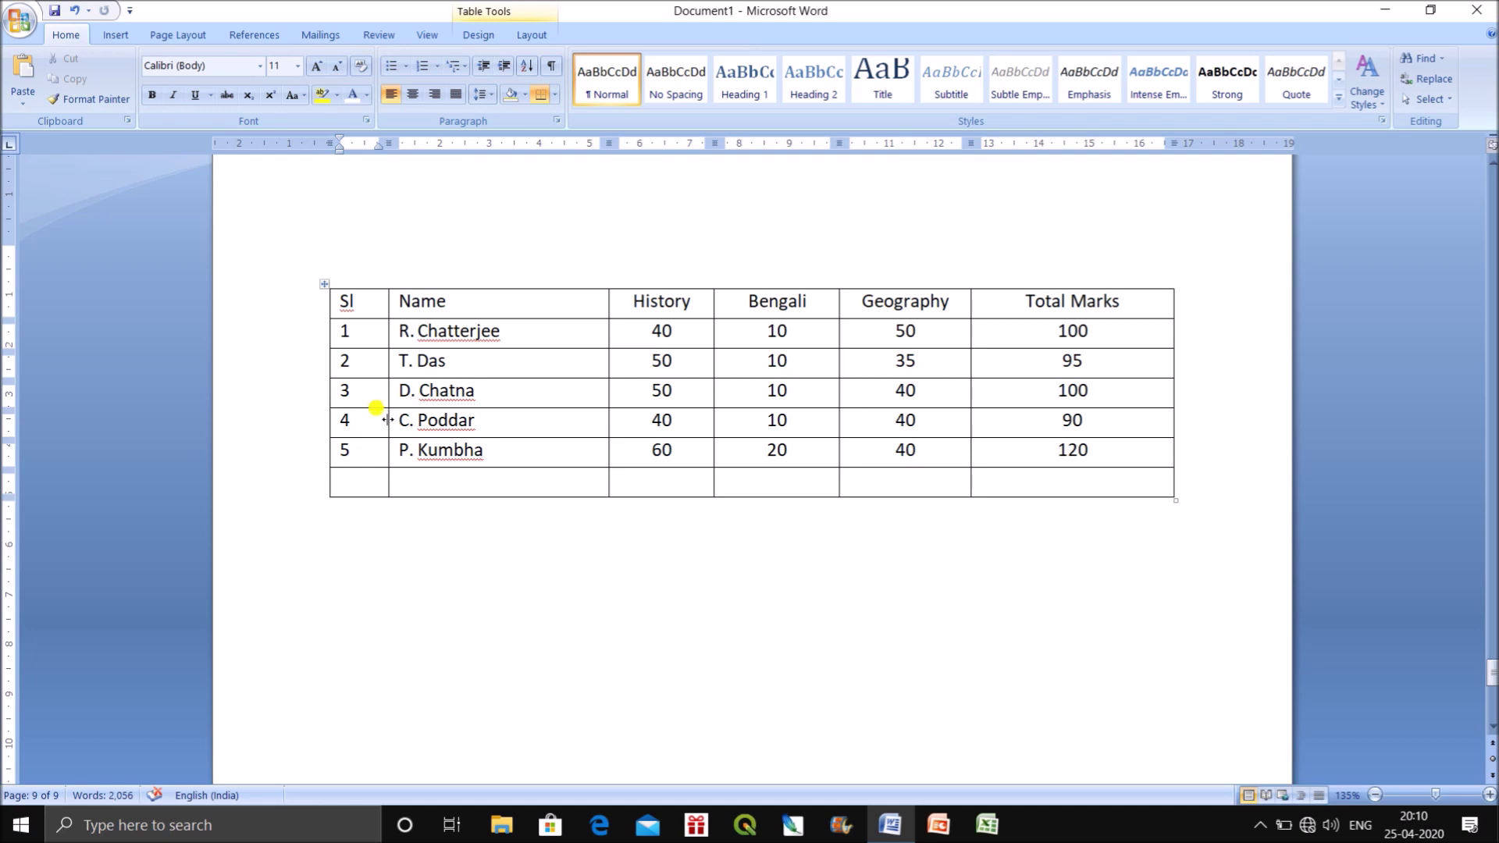
pyautogui.click(1177, 390)
pyautogui.press('Return')
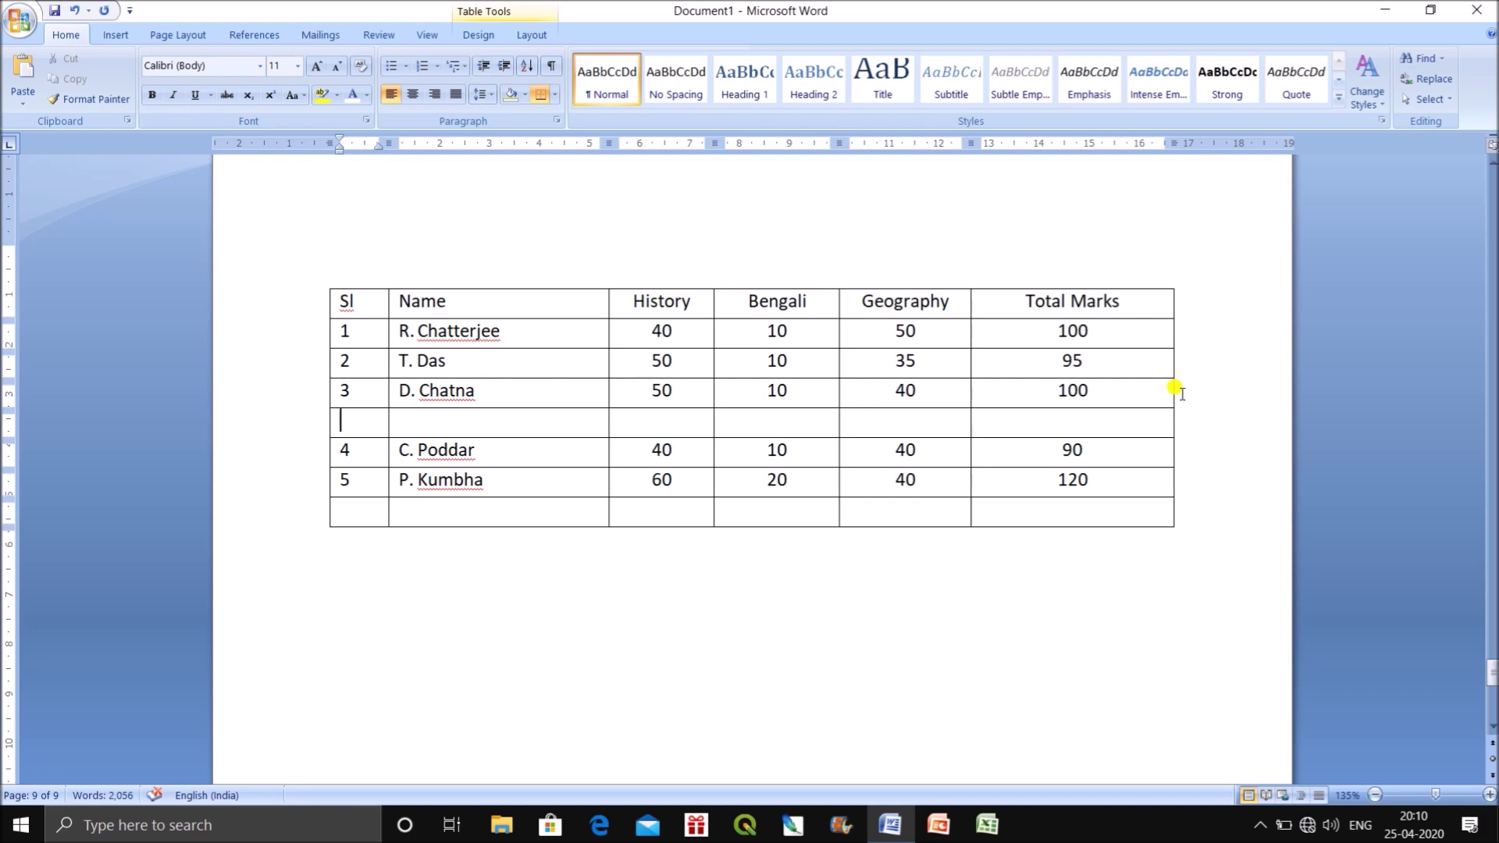
pyautogui.hotkey('ctrl', 'z')
pyautogui.hotkey('ctrl', 'z')
pyautogui.hotkey('ctrl', 'z')
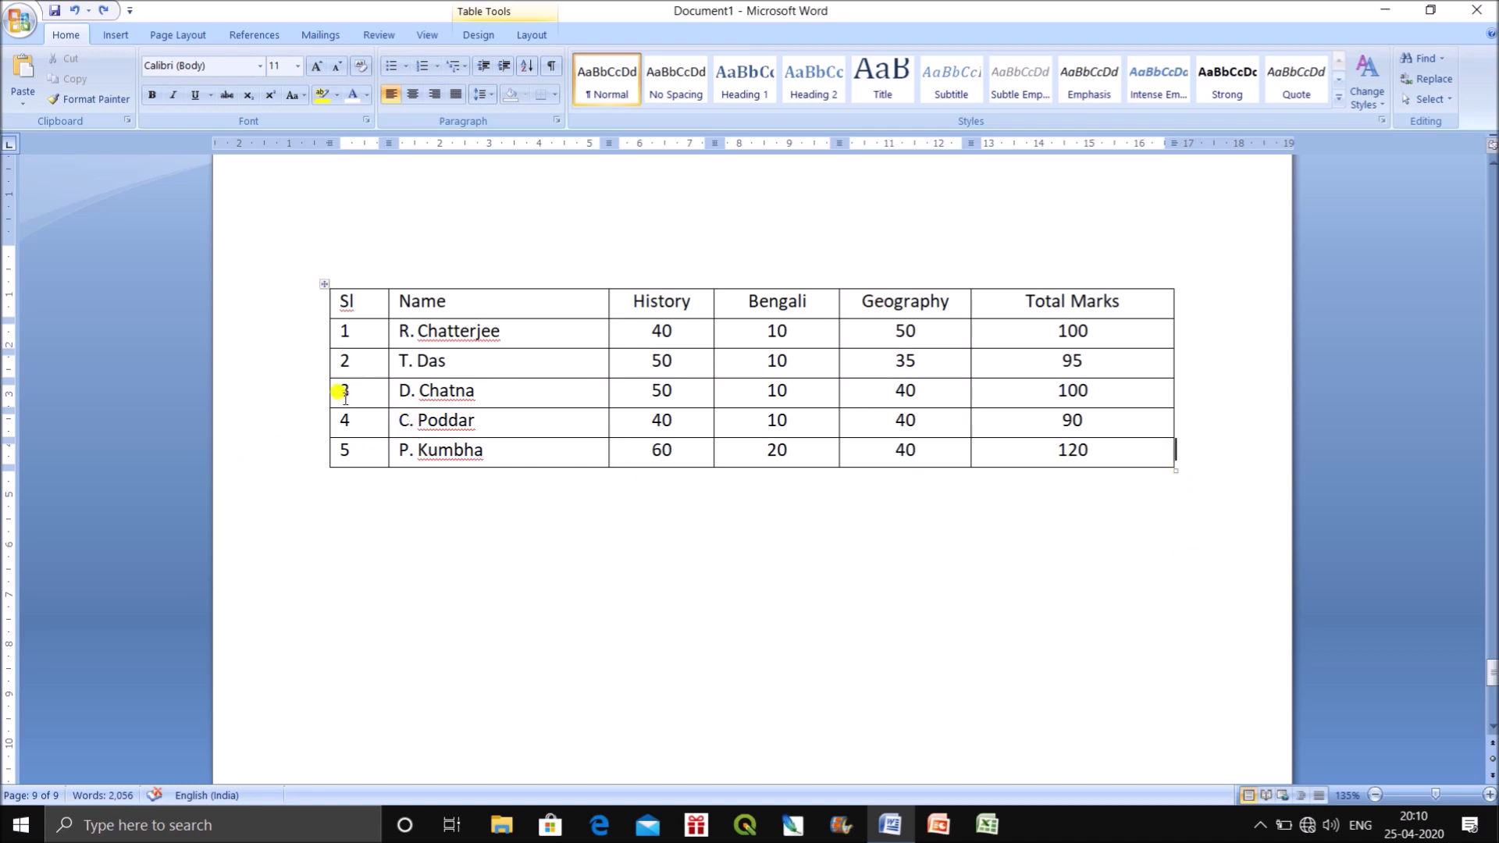
pyautogui.moveTo(335, 391); pyautogui.dragTo(1148, 448)
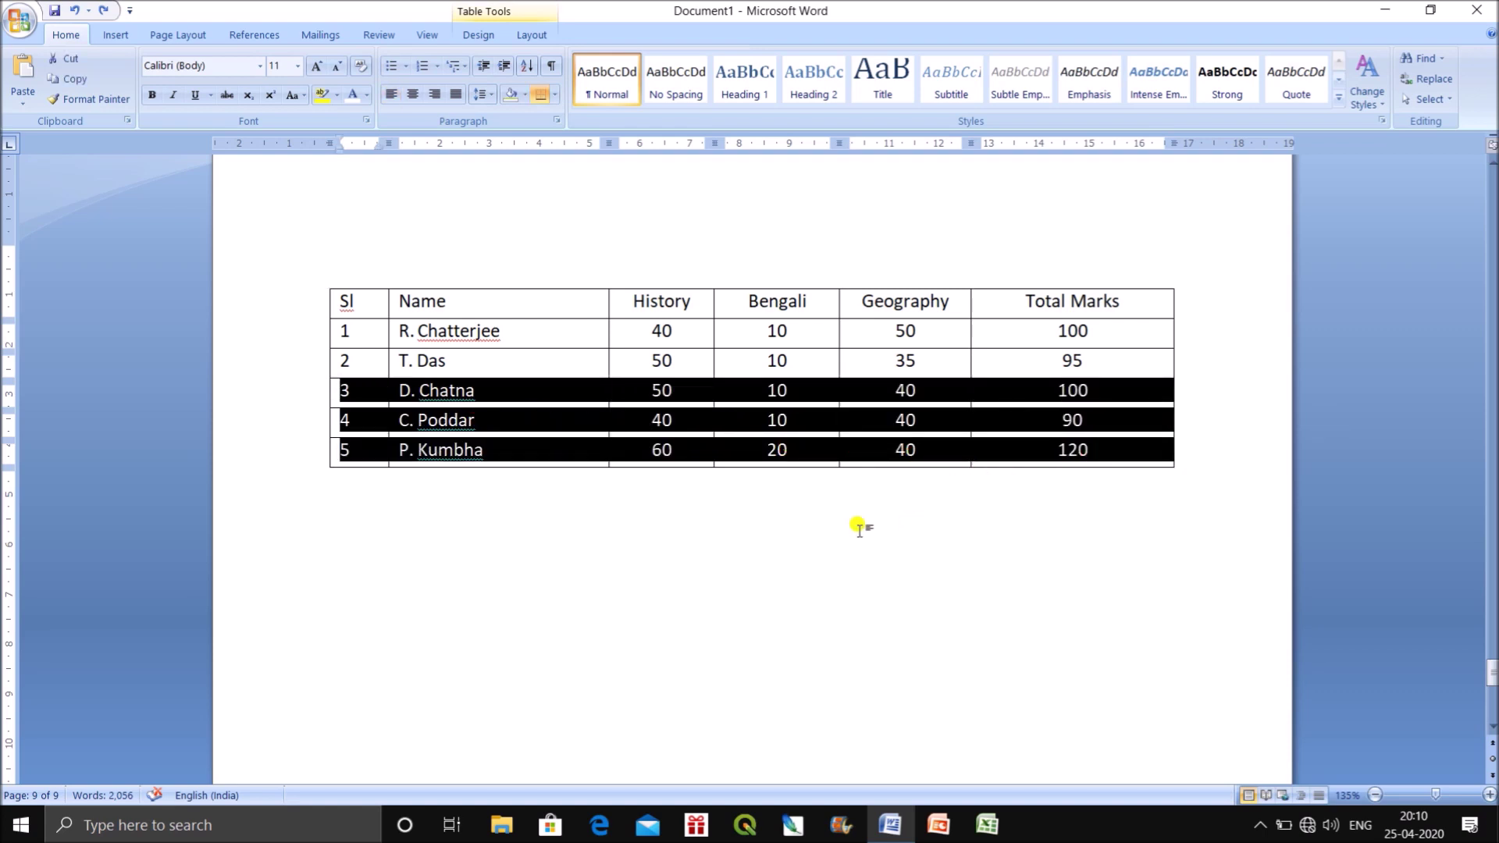
pyautogui.click(790, 533)
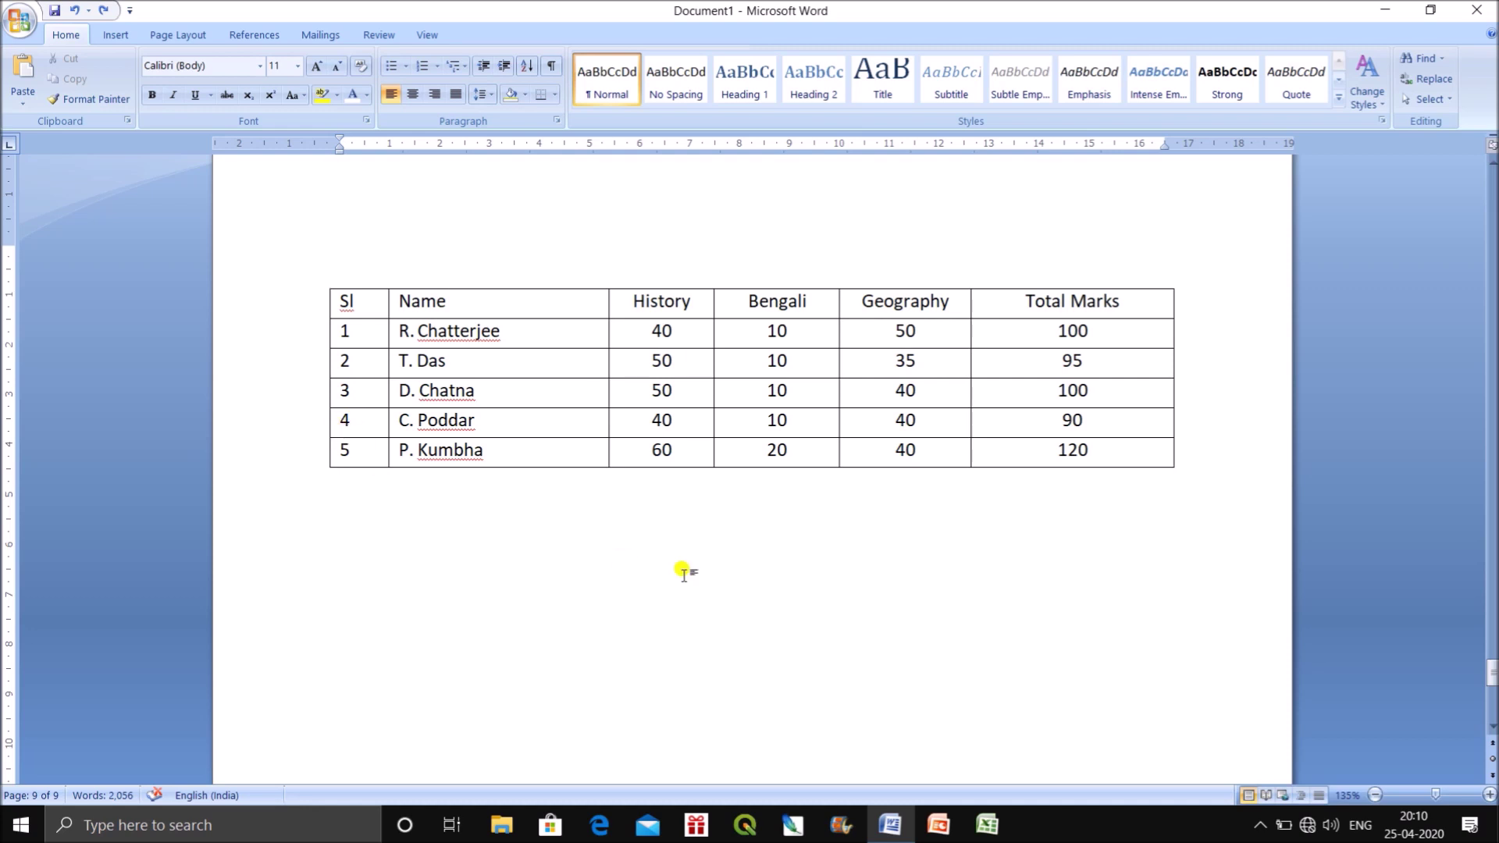
pyautogui.moveTo(335, 418); pyautogui.dragTo(1155, 455)
pyautogui.click(1151, 454)
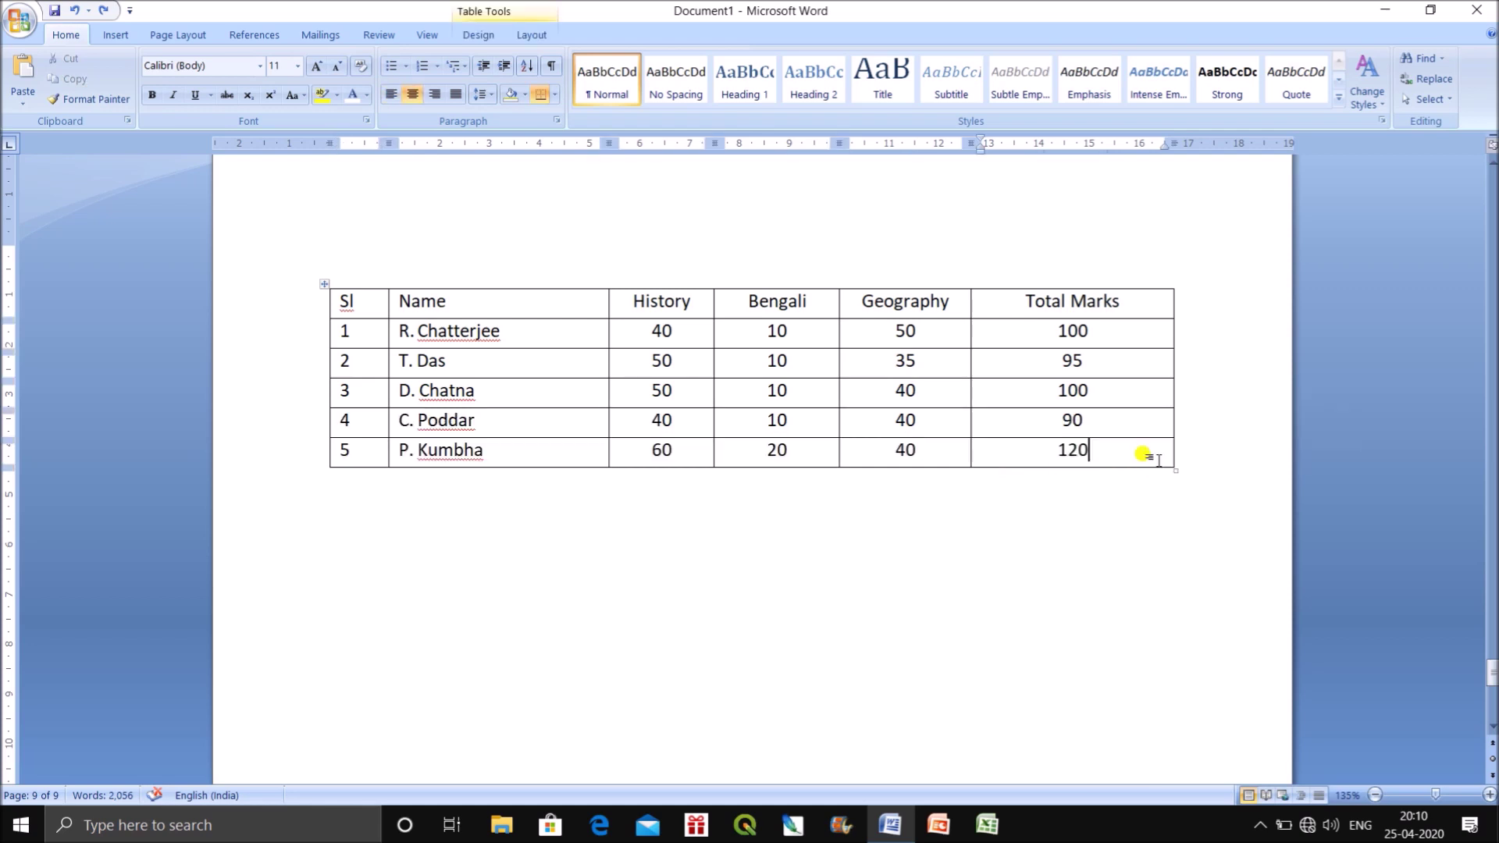
pyautogui.moveTo(348, 415); pyautogui.dragTo(1077, 453)
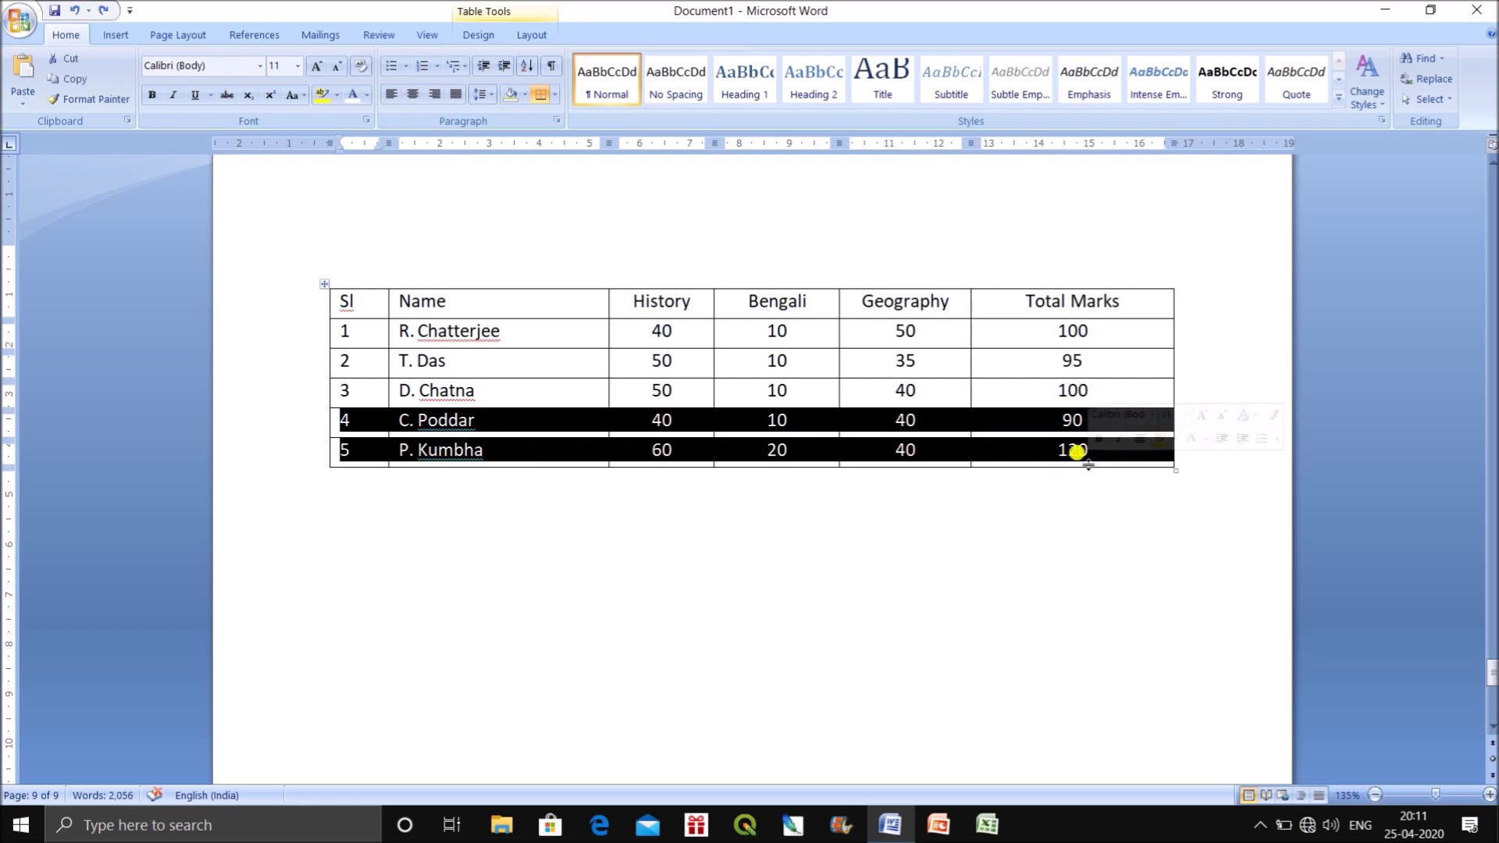
pyautogui.moveTo(1077, 451); pyautogui.dragTo(1077, 466)
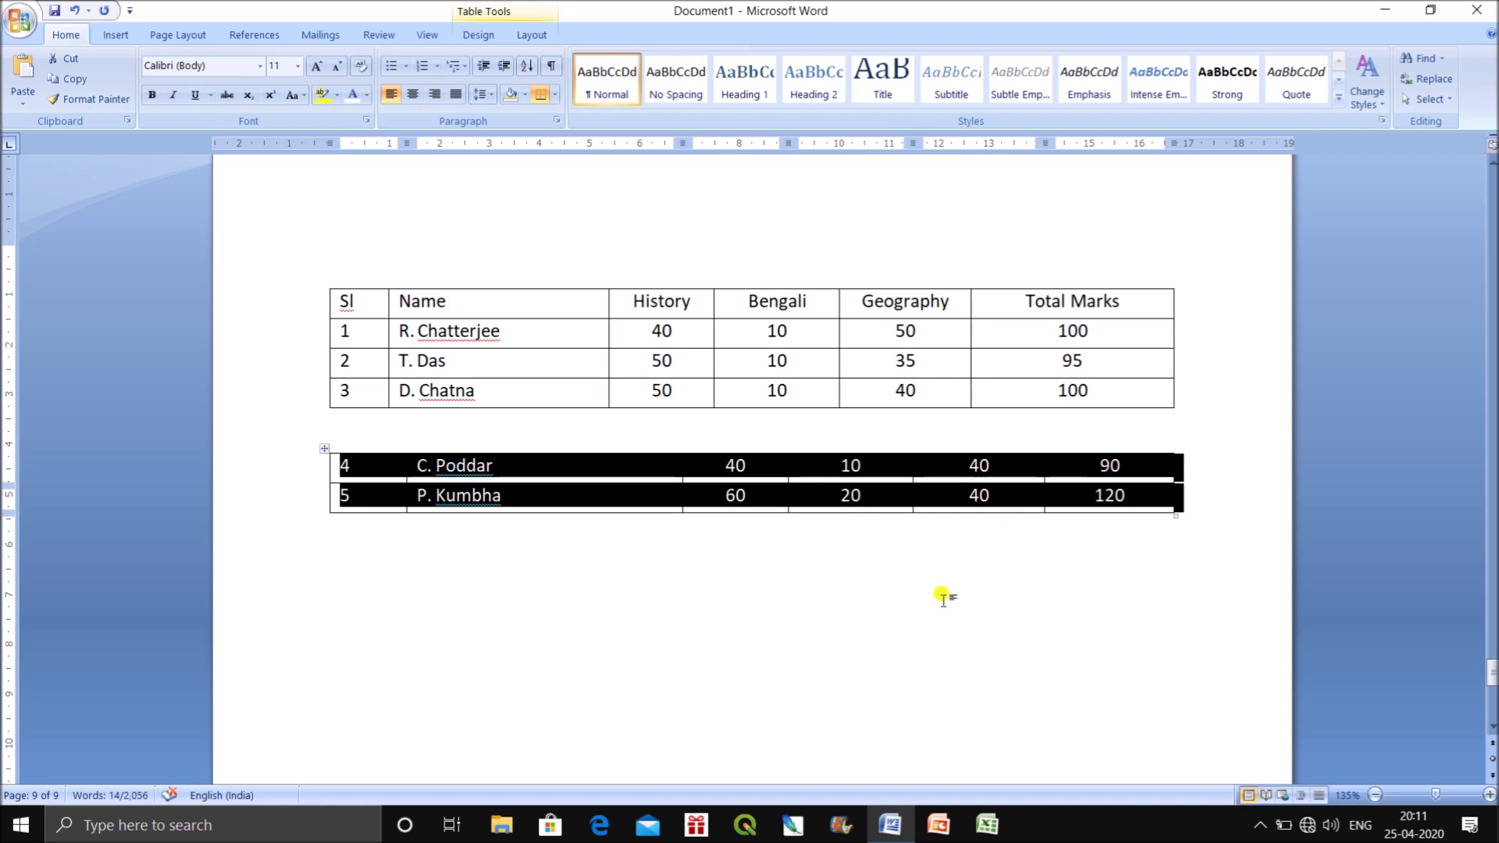
# Type the note 'Shft+Alt+Down arrow' on the blank line above the marks table.
pyautogui.click(575, 256)
pyautogui.write('Shft')
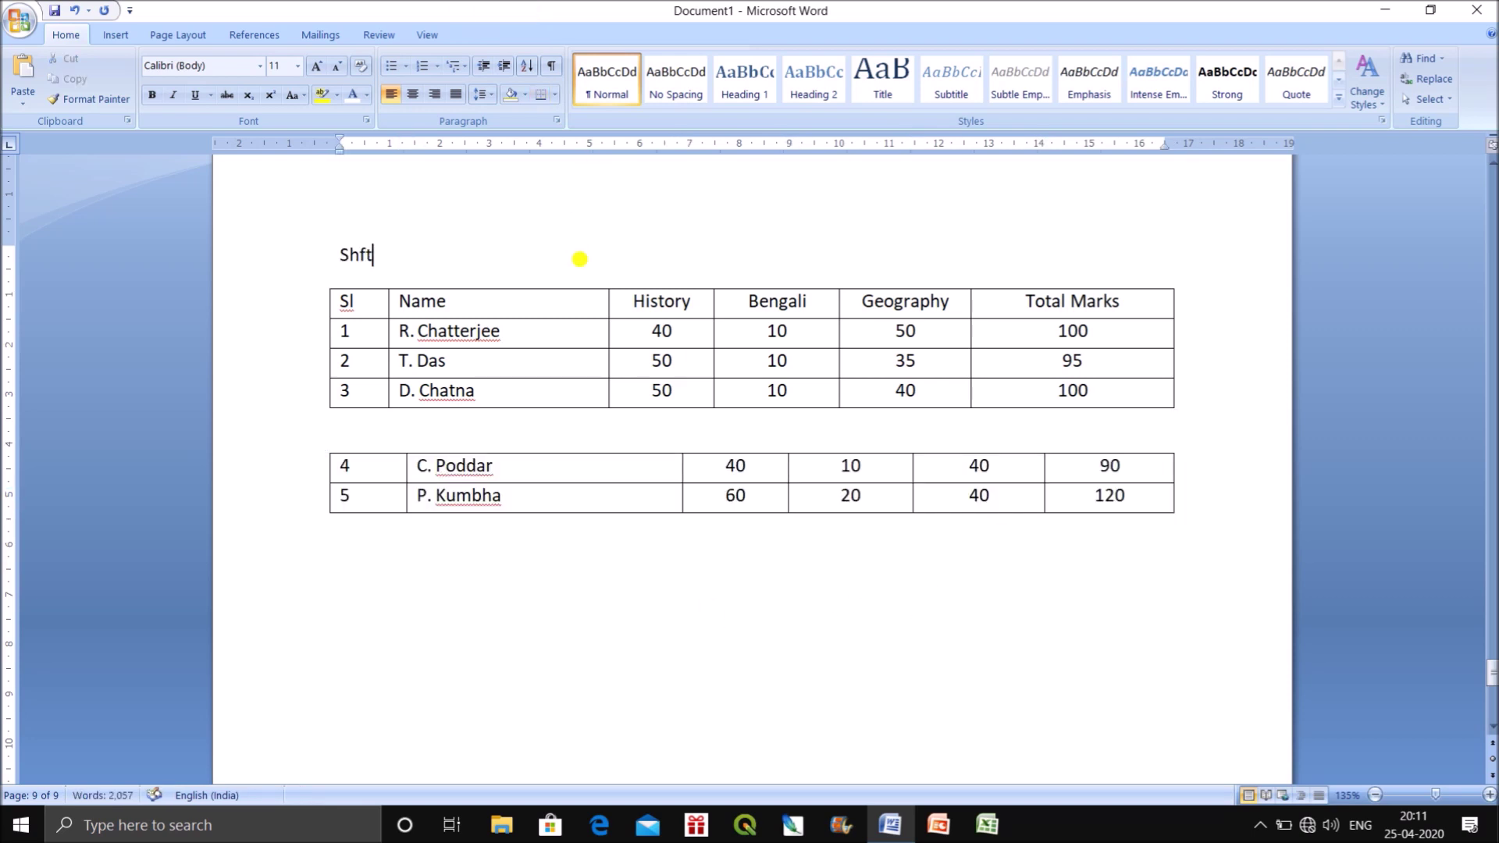
pyautogui.write('+ALT')
pyautogui.press('BackSpace')
pyautogui.press('BackSpace')
pyautogui.write('lat')
pyautogui.press('BackSpace')
pyautogui.press('BackSpace')
pyautogui.write('t+Down arrow')
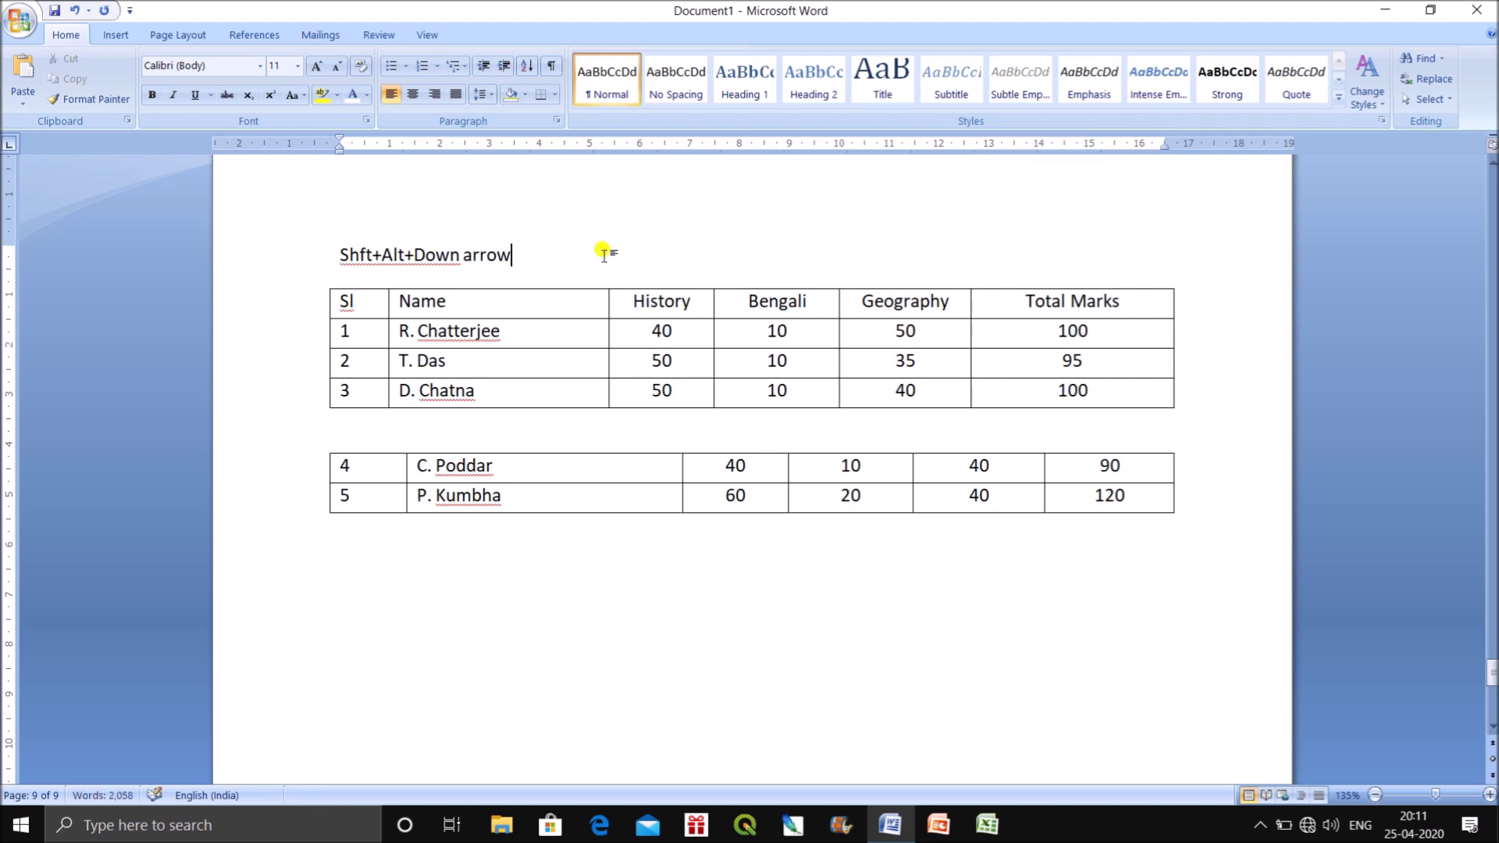
# Enlarge the note's font two sizes and make it bold.
pyautogui.click(301, 237)
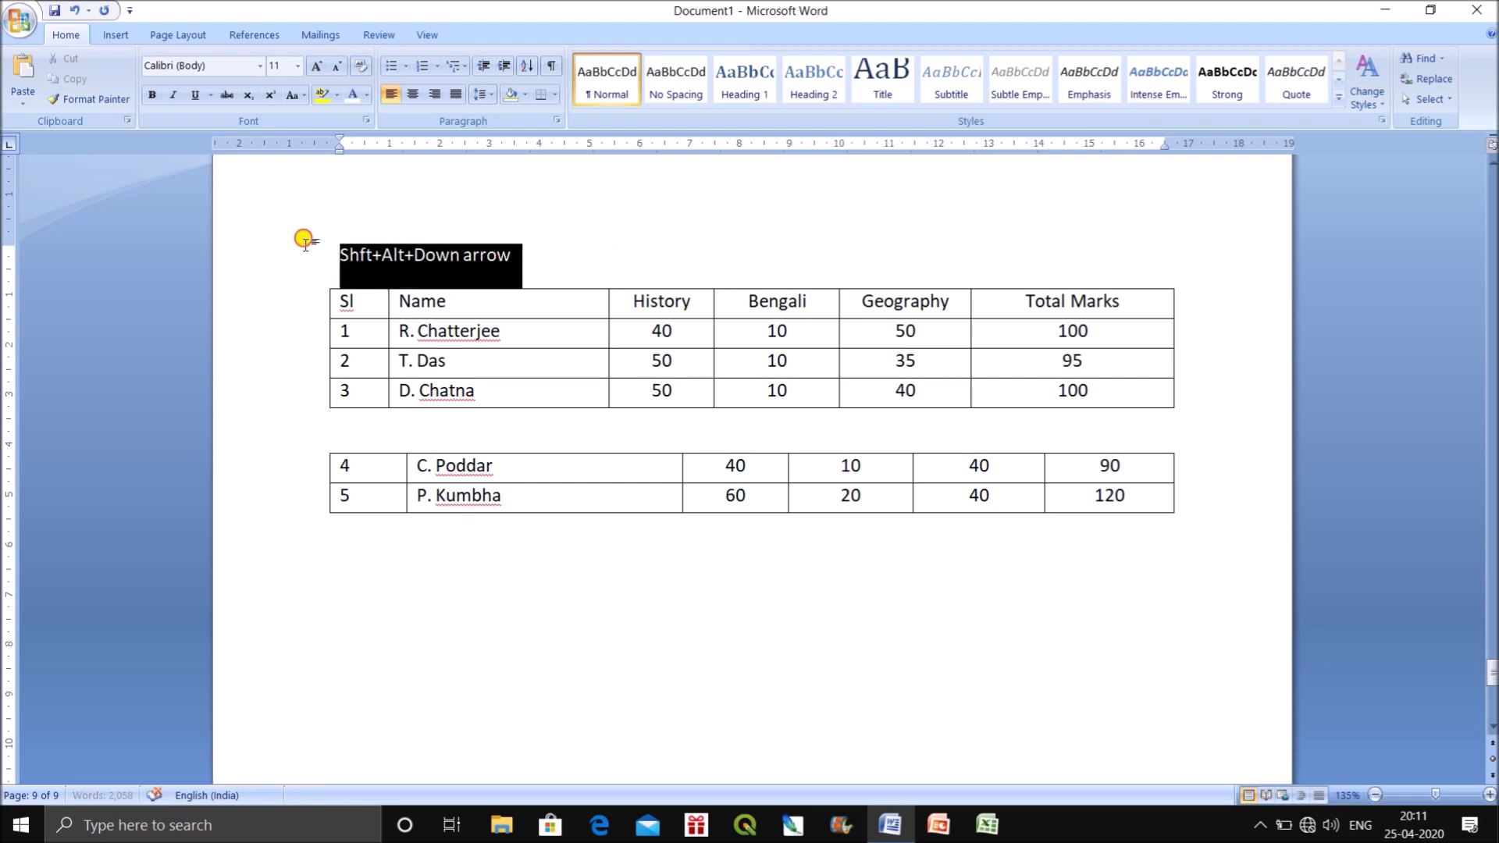
pyautogui.click(316, 65)
pyautogui.click(316, 66)
pyautogui.click(316, 65)
pyautogui.click(316, 66)
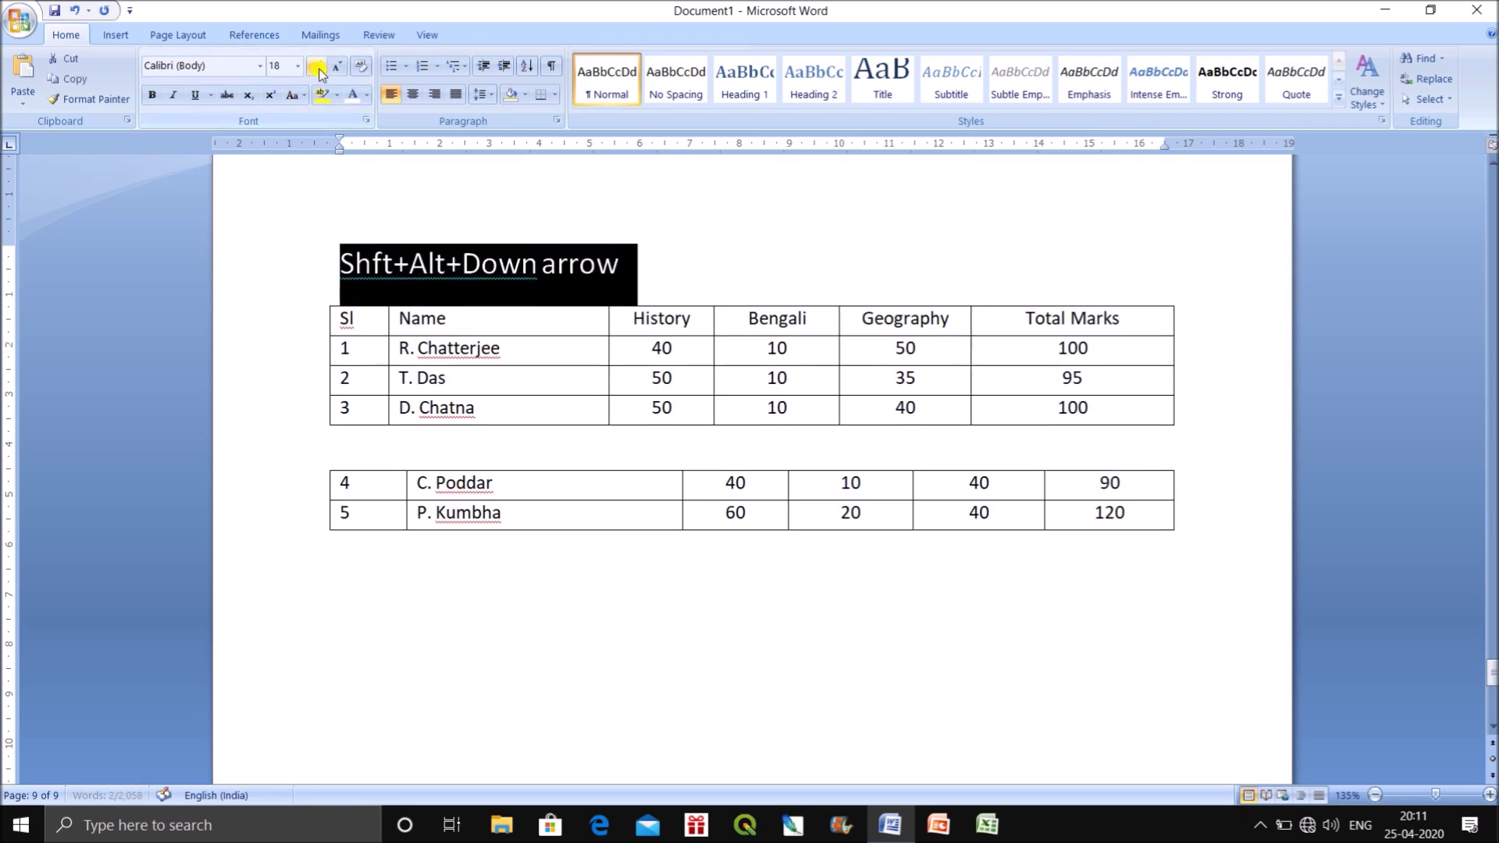
pyautogui.click(152, 95)
pyautogui.click(708, 636)
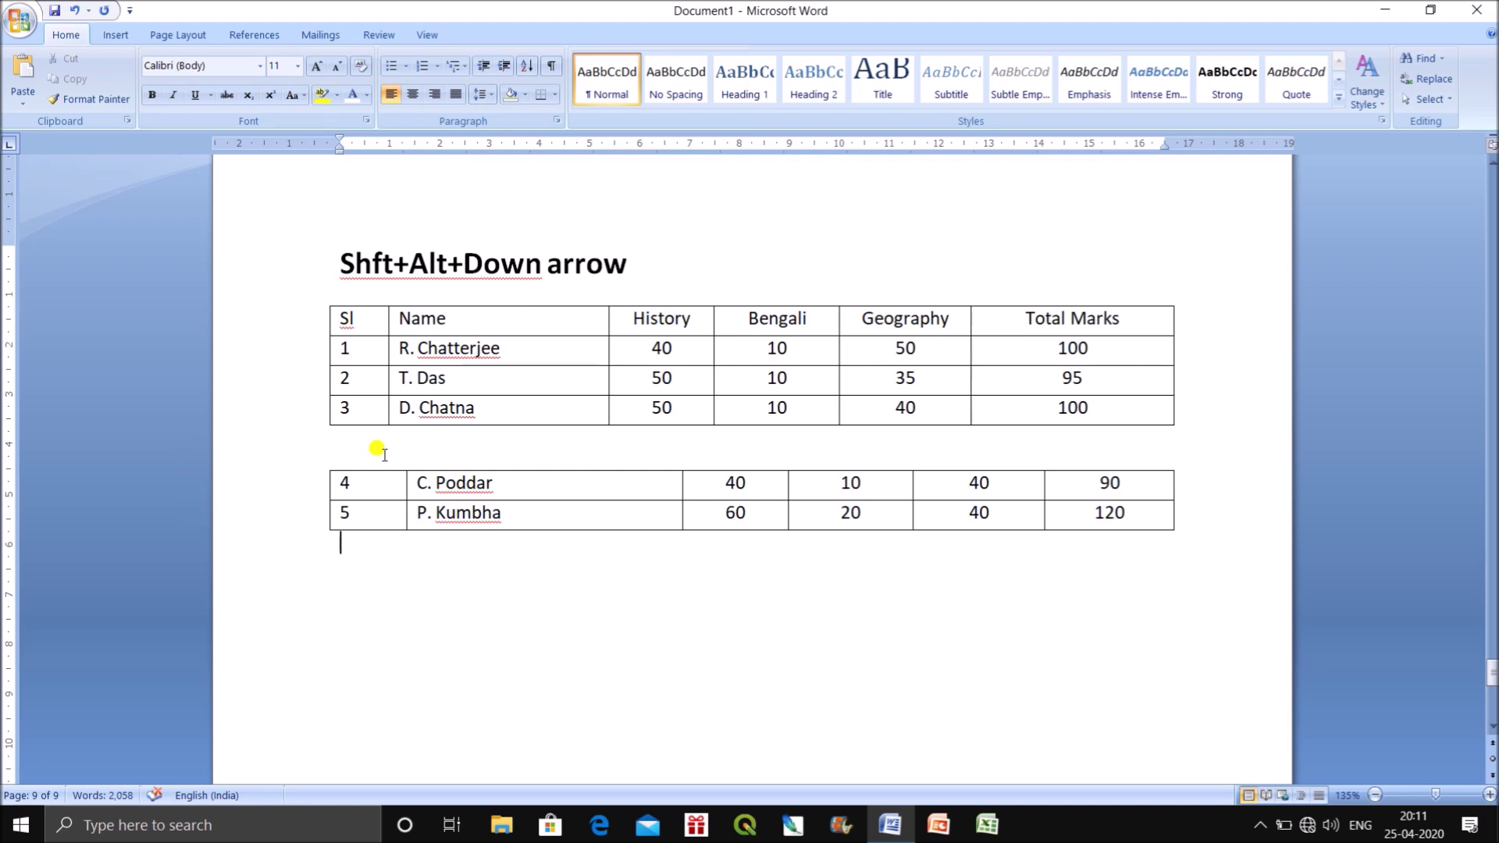
# Move rows 4 and 5 back up into the upper table with Shift+Alt+Up.
pyautogui.moveTo(336, 482); pyautogui.dragTo(1077, 529)
pyautogui.hotkey('shift', 'alt', 'Up')
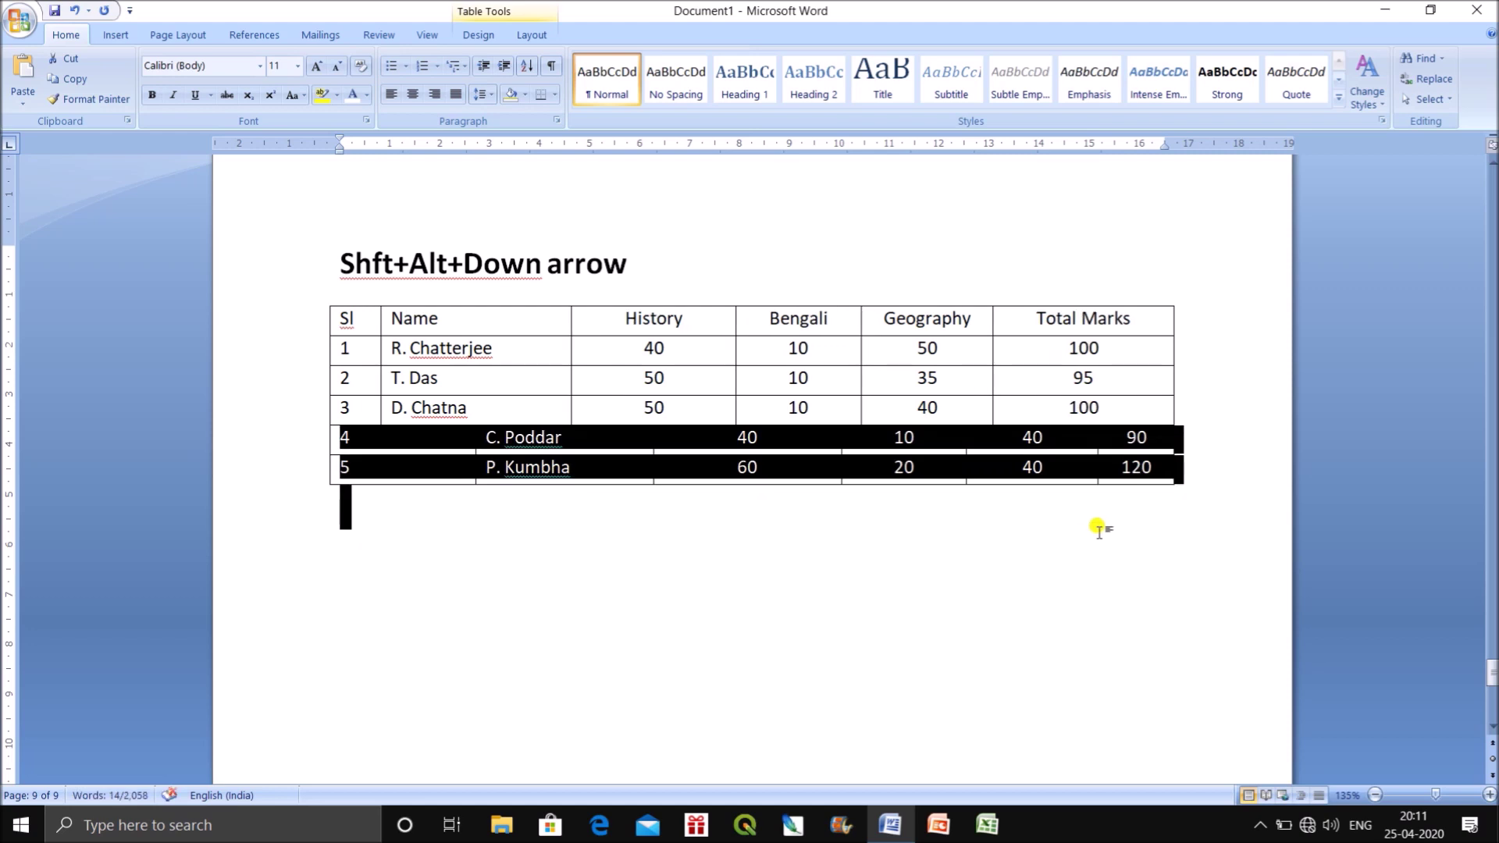
pyautogui.click(1007, 618)
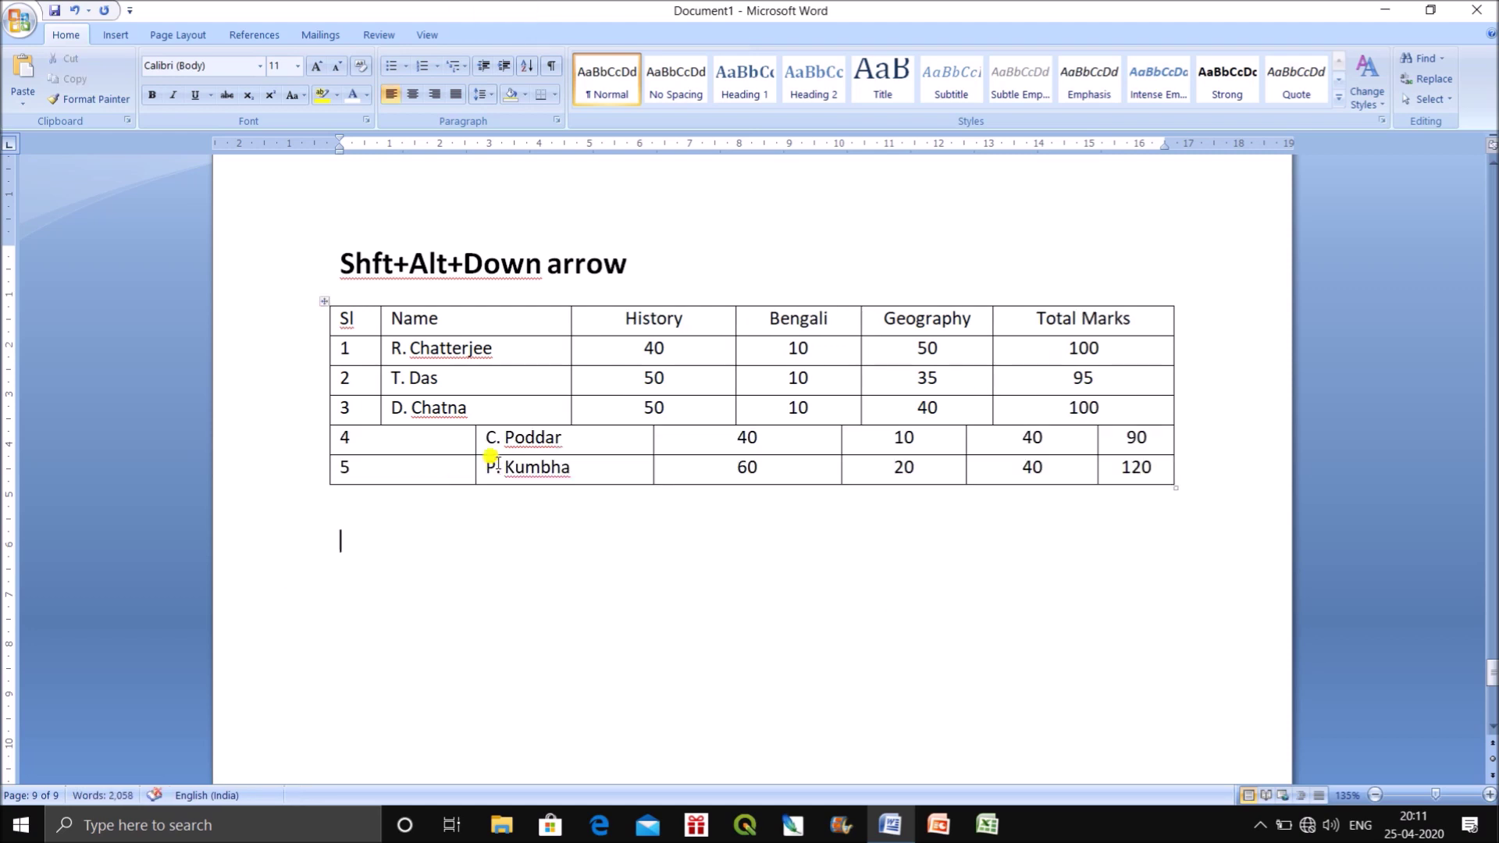
# Line up the column borders in rows 4 and 5, then split them into their own table.
pyautogui.moveTo(473, 457); pyautogui.dragTo(379, 457)
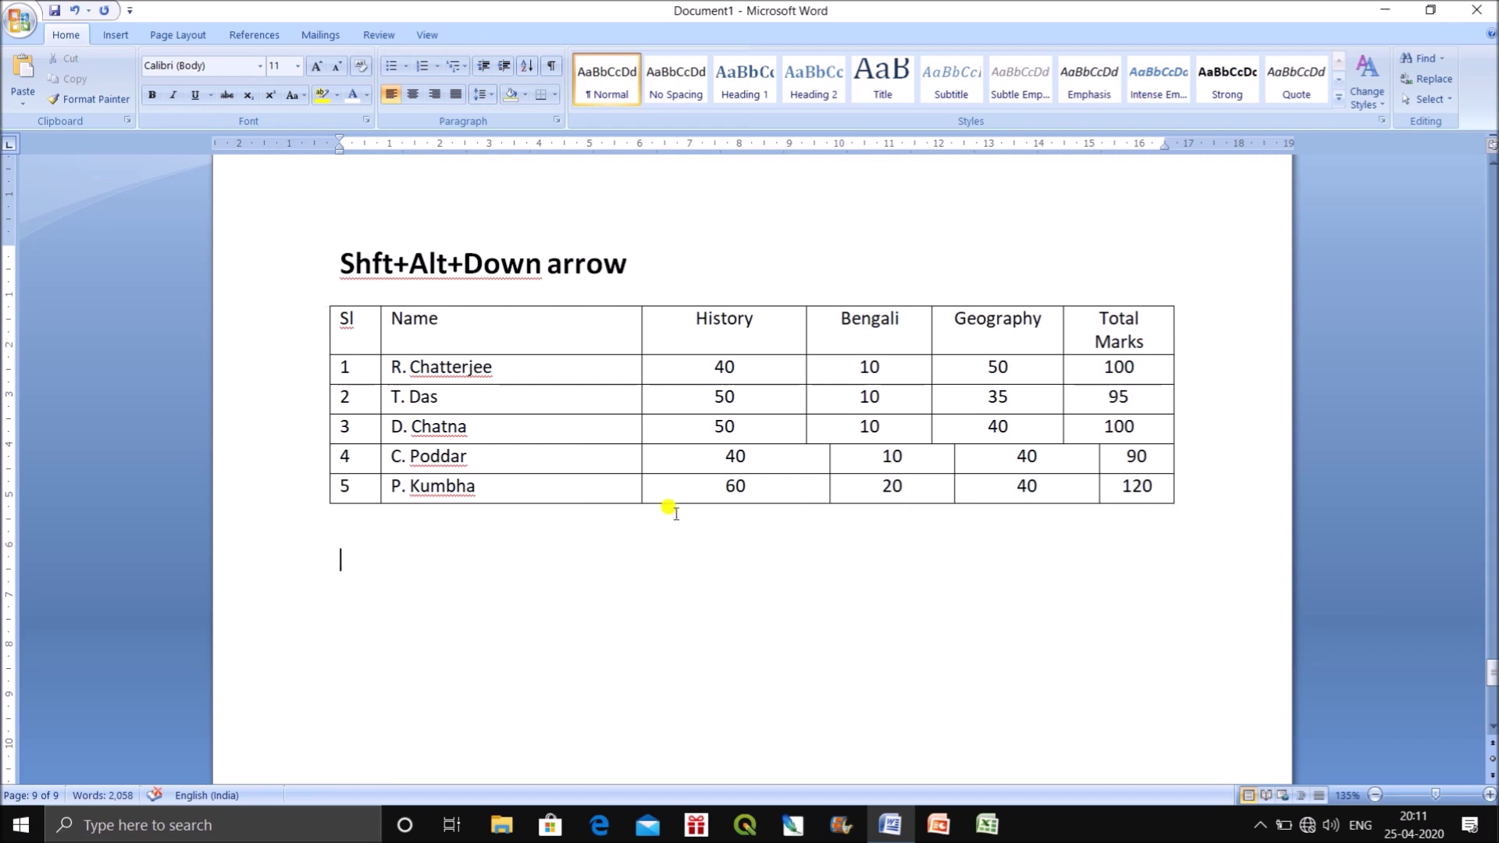
pyautogui.moveTo(827, 467)
pyautogui.mouseDown()
pyautogui.moveTo(789, 469)
pyautogui.moveTo(814, 468)
pyautogui.mouseUp()
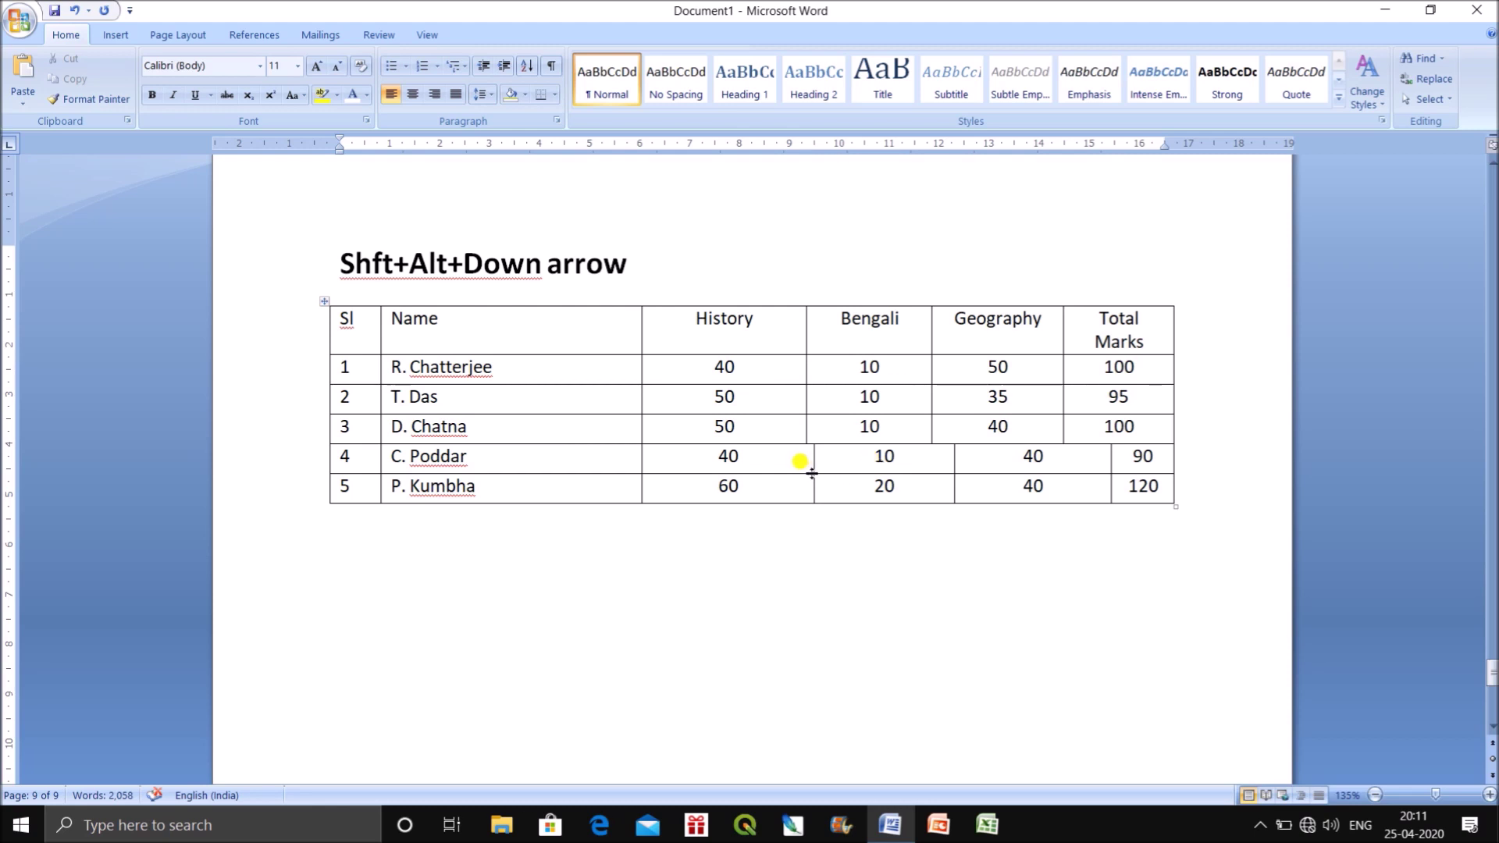
pyautogui.click(812, 479)
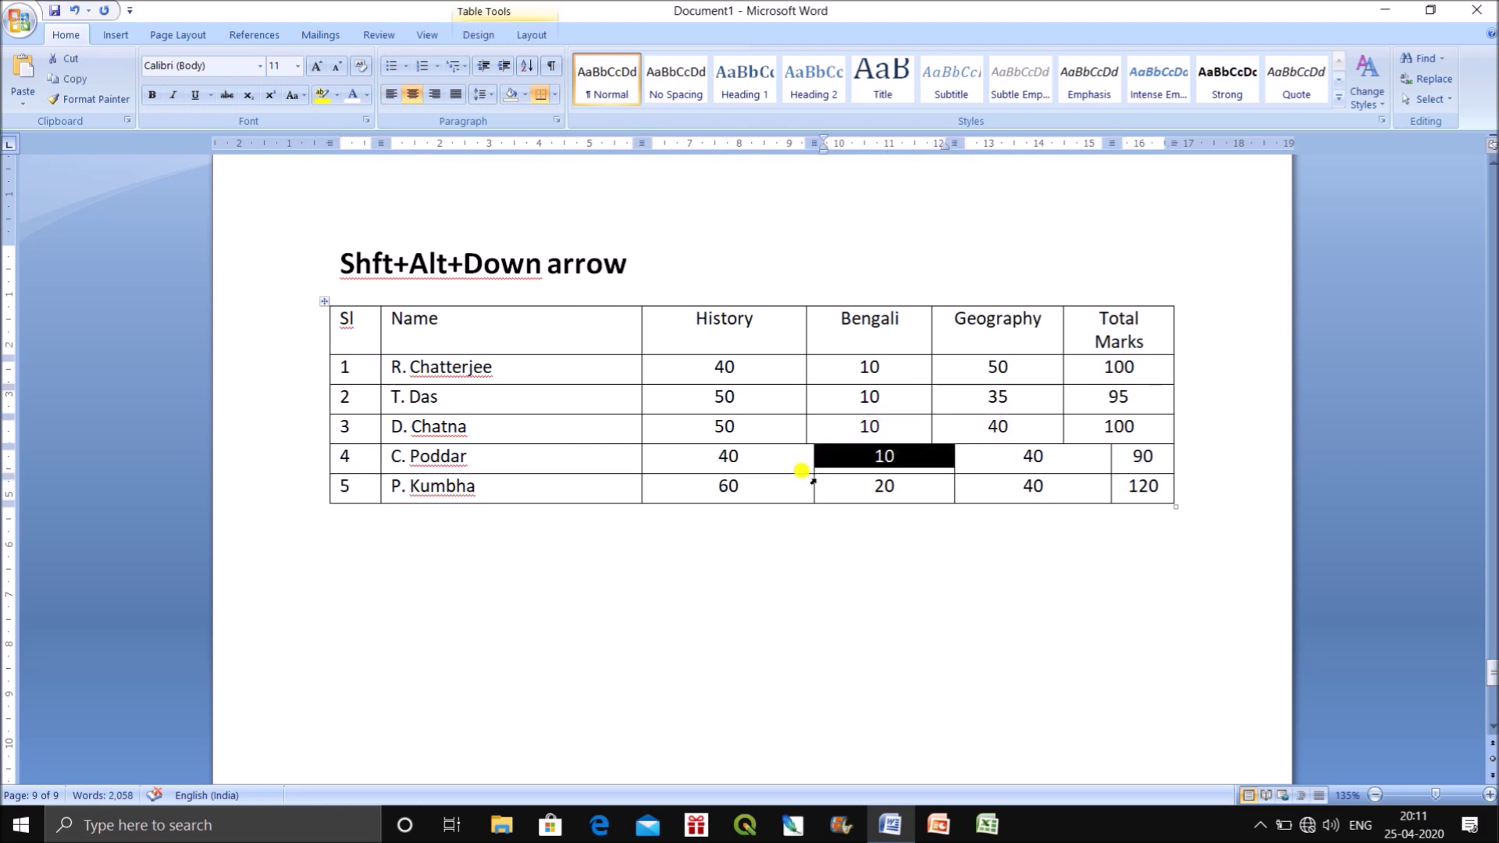
pyautogui.moveTo(808, 486); pyautogui.dragTo(806, 478)
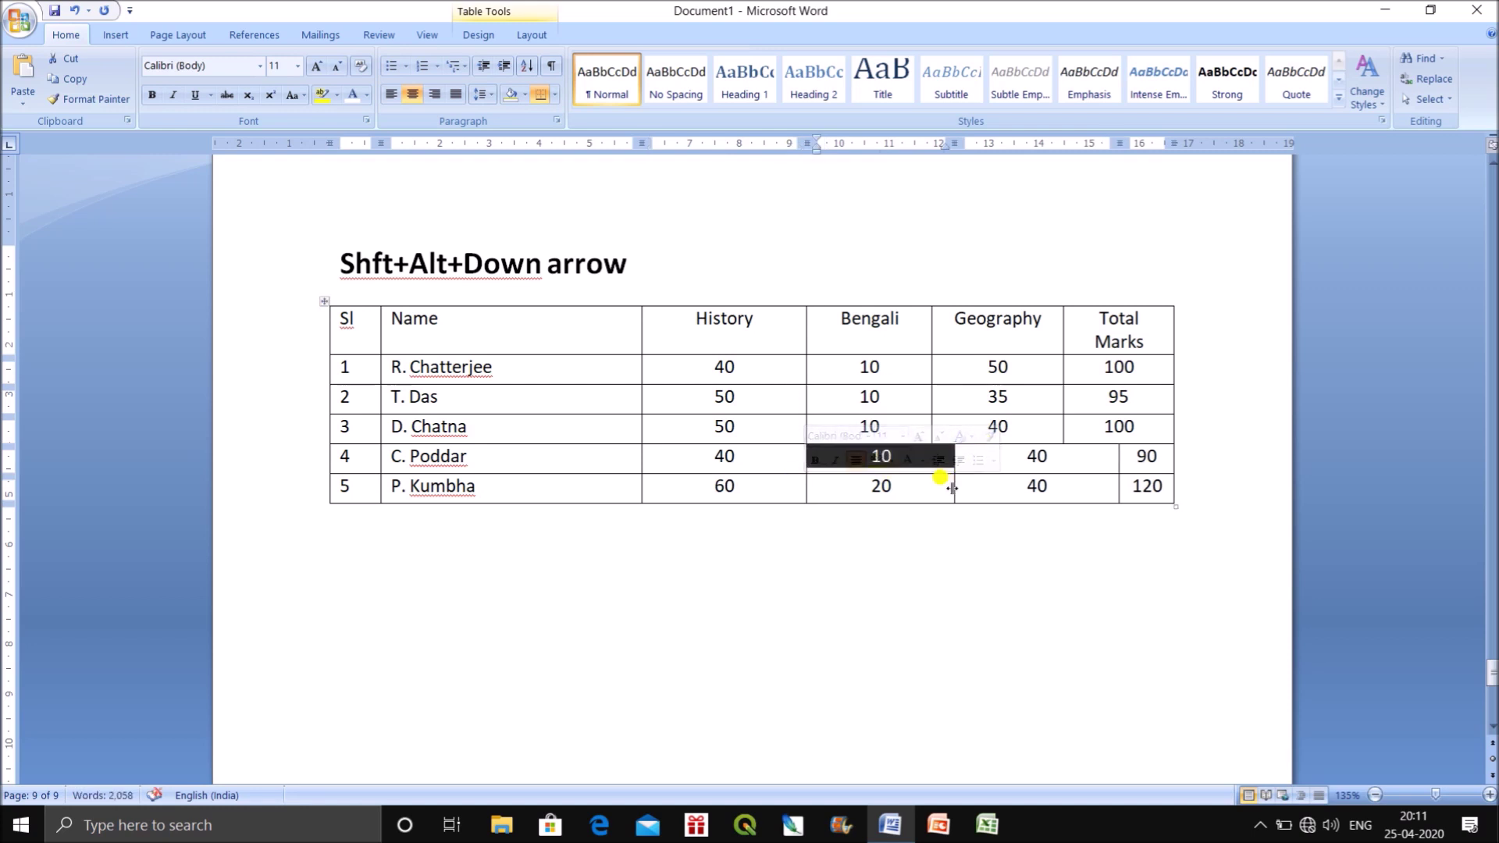
pyautogui.click(290, 535)
pyautogui.moveTo(367, 459); pyautogui.dragTo(1114, 473)
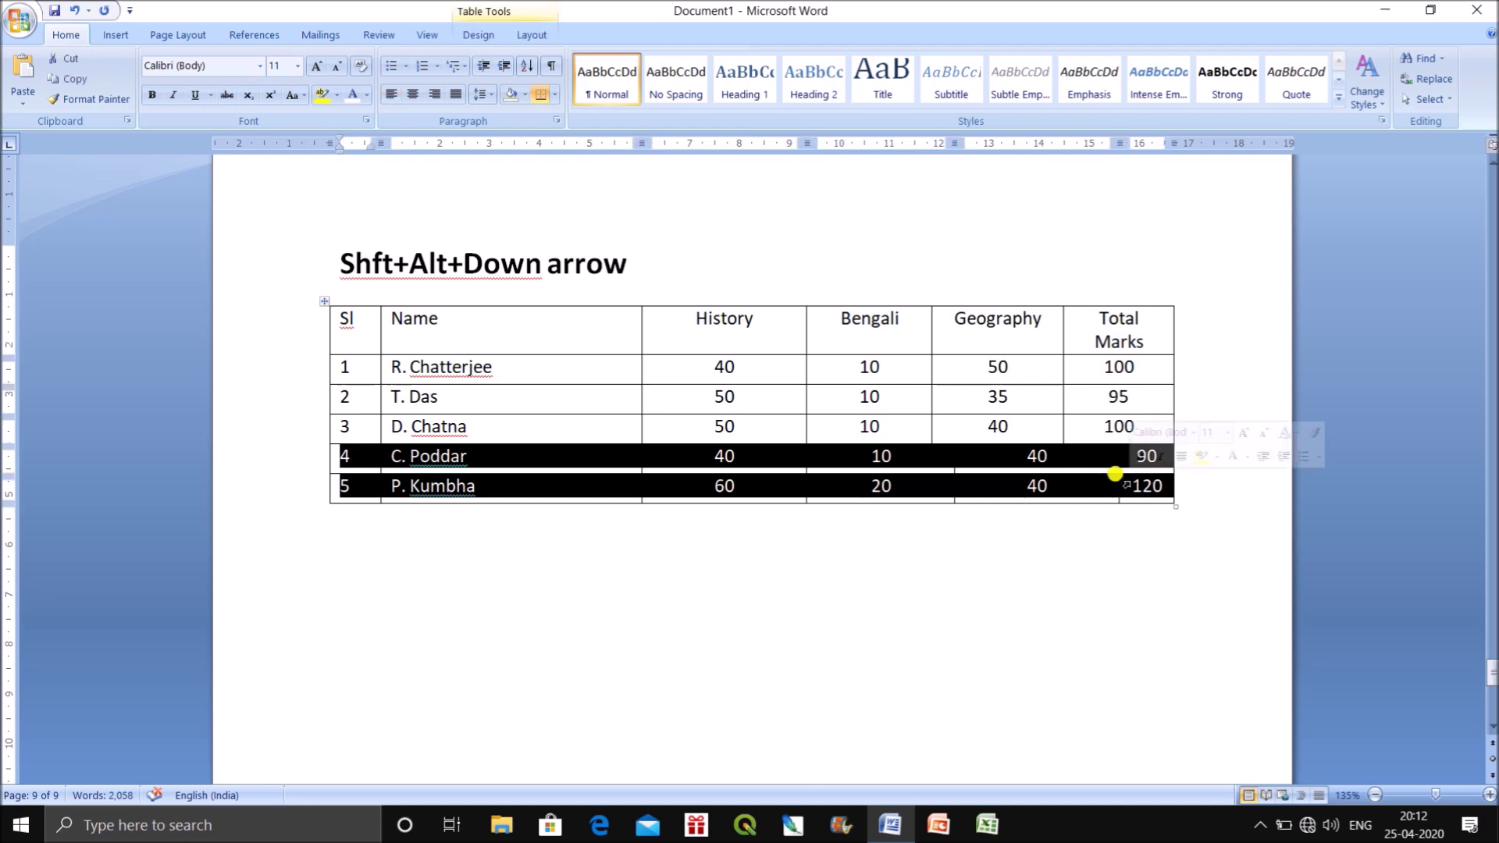
pyautogui.hotkey('shift', 'alt', 'Down')
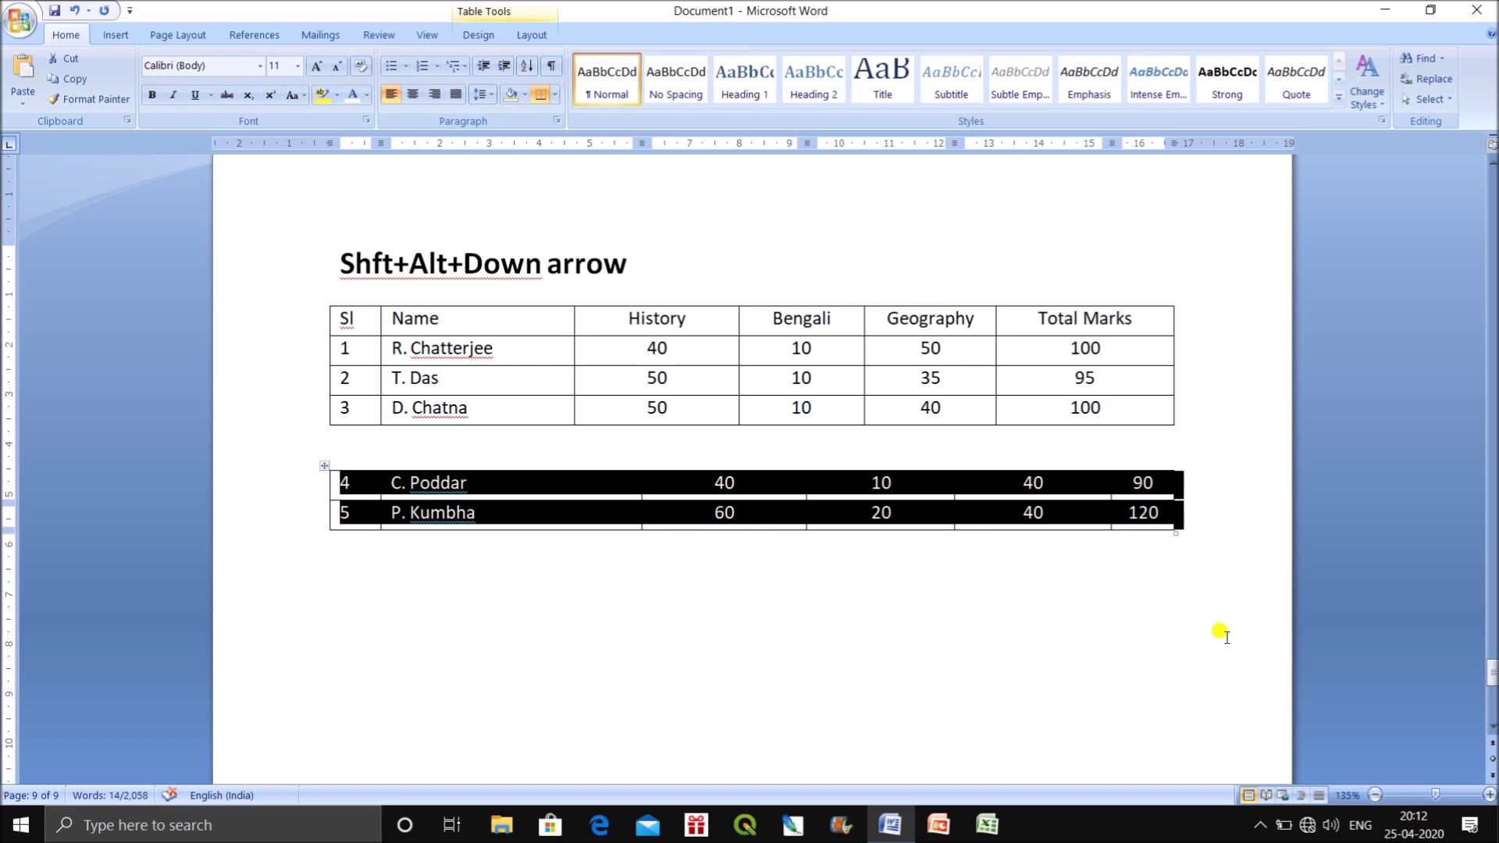
# Drag the lower table's Name, History, Bengali and Geography borders to match the main table.
pyautogui.click(1139, 640)
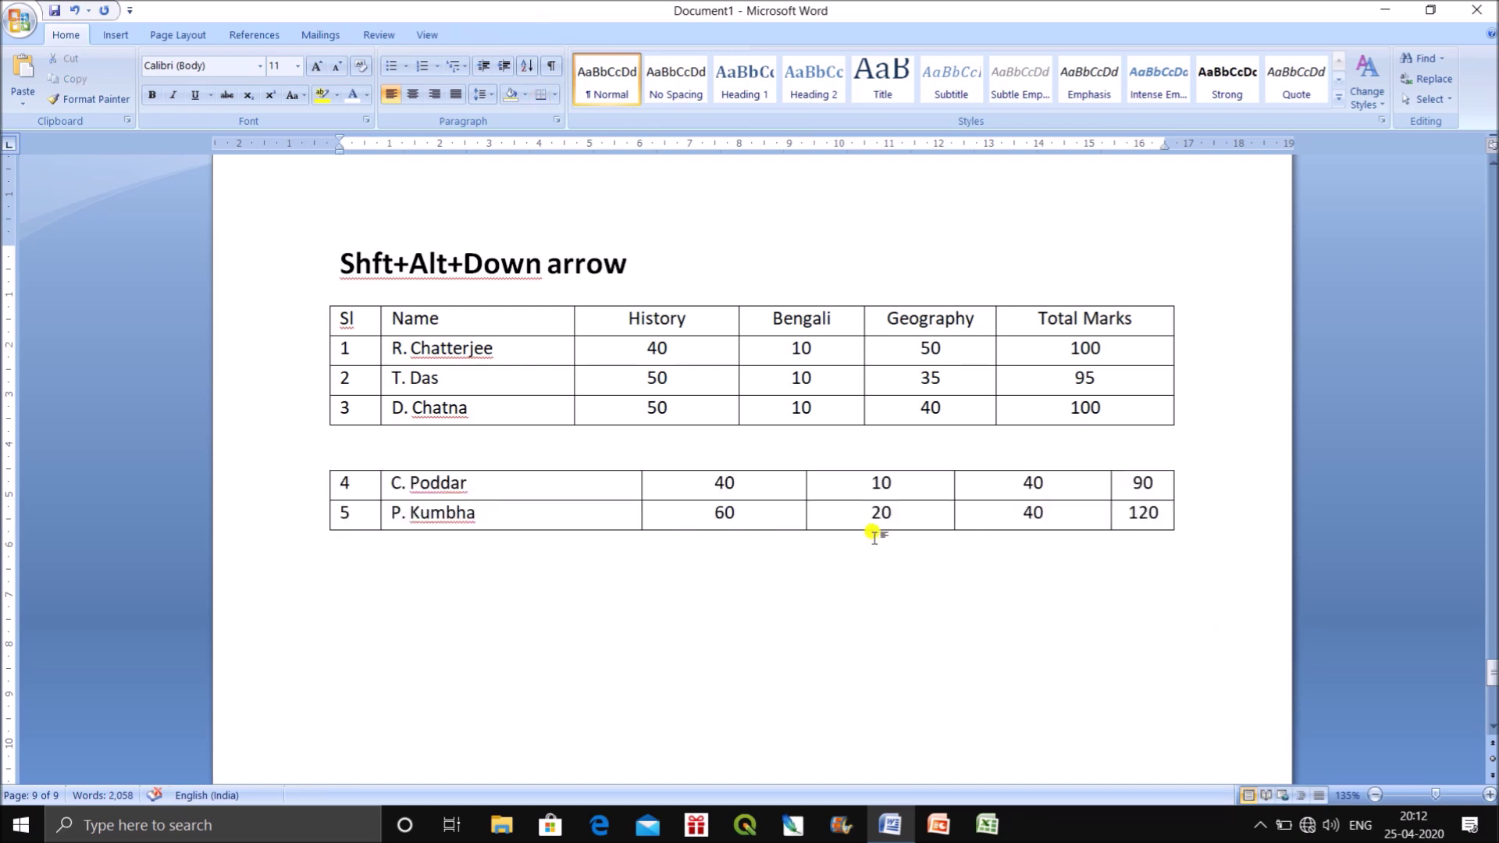
pyautogui.moveTo(641, 504); pyautogui.dragTo(576, 508)
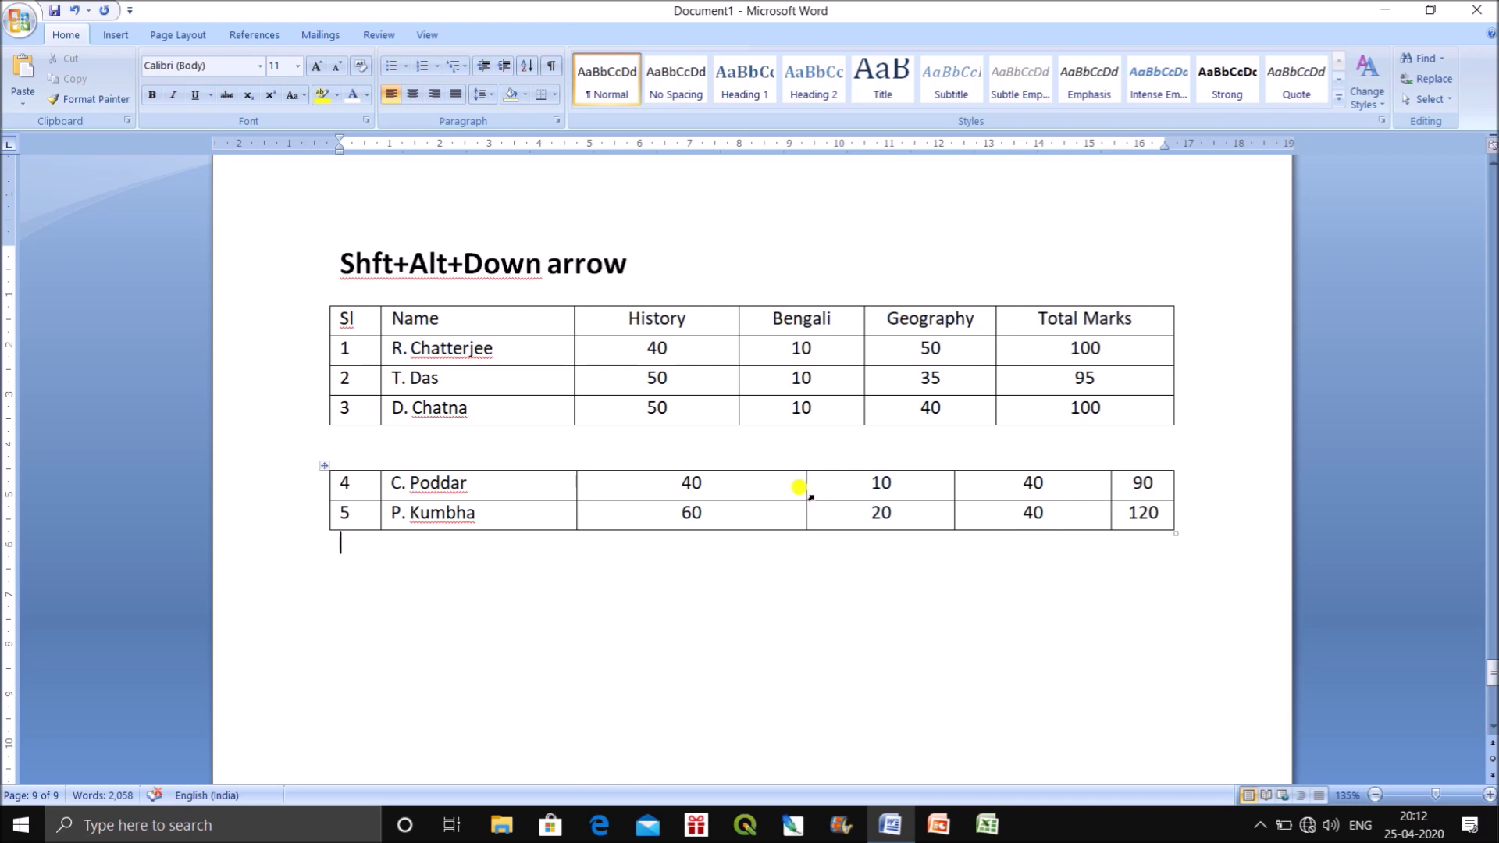
pyautogui.moveTo(805, 494); pyautogui.dragTo(739, 495)
pyautogui.click(947, 487)
pyautogui.moveTo(953, 490); pyautogui.dragTo(864, 492)
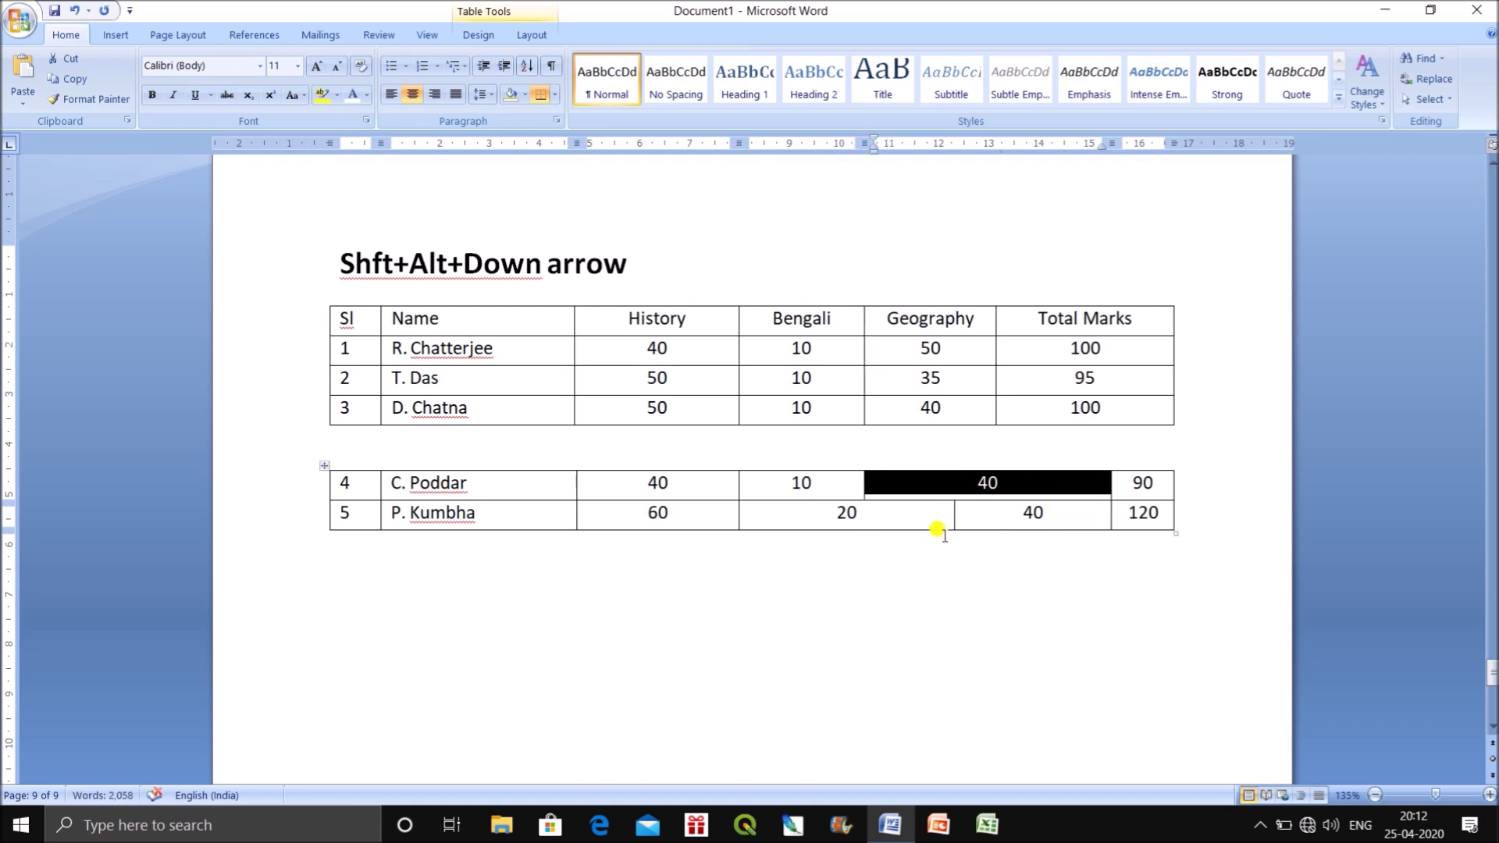
pyautogui.moveTo(952, 521); pyautogui.dragTo(864, 521)
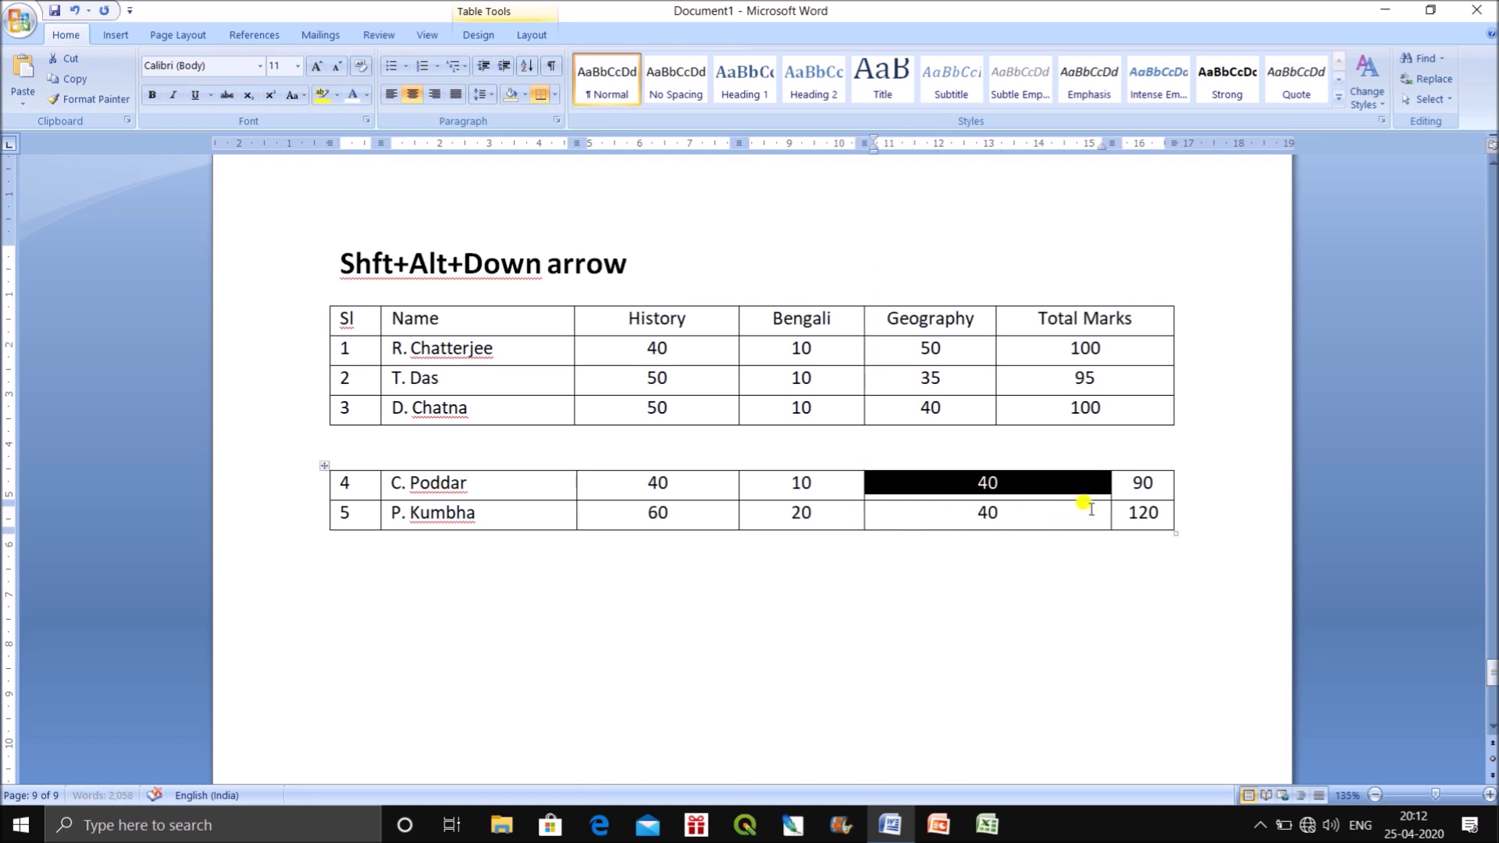
pyautogui.moveTo(1108, 497); pyautogui.dragTo(1002, 497)
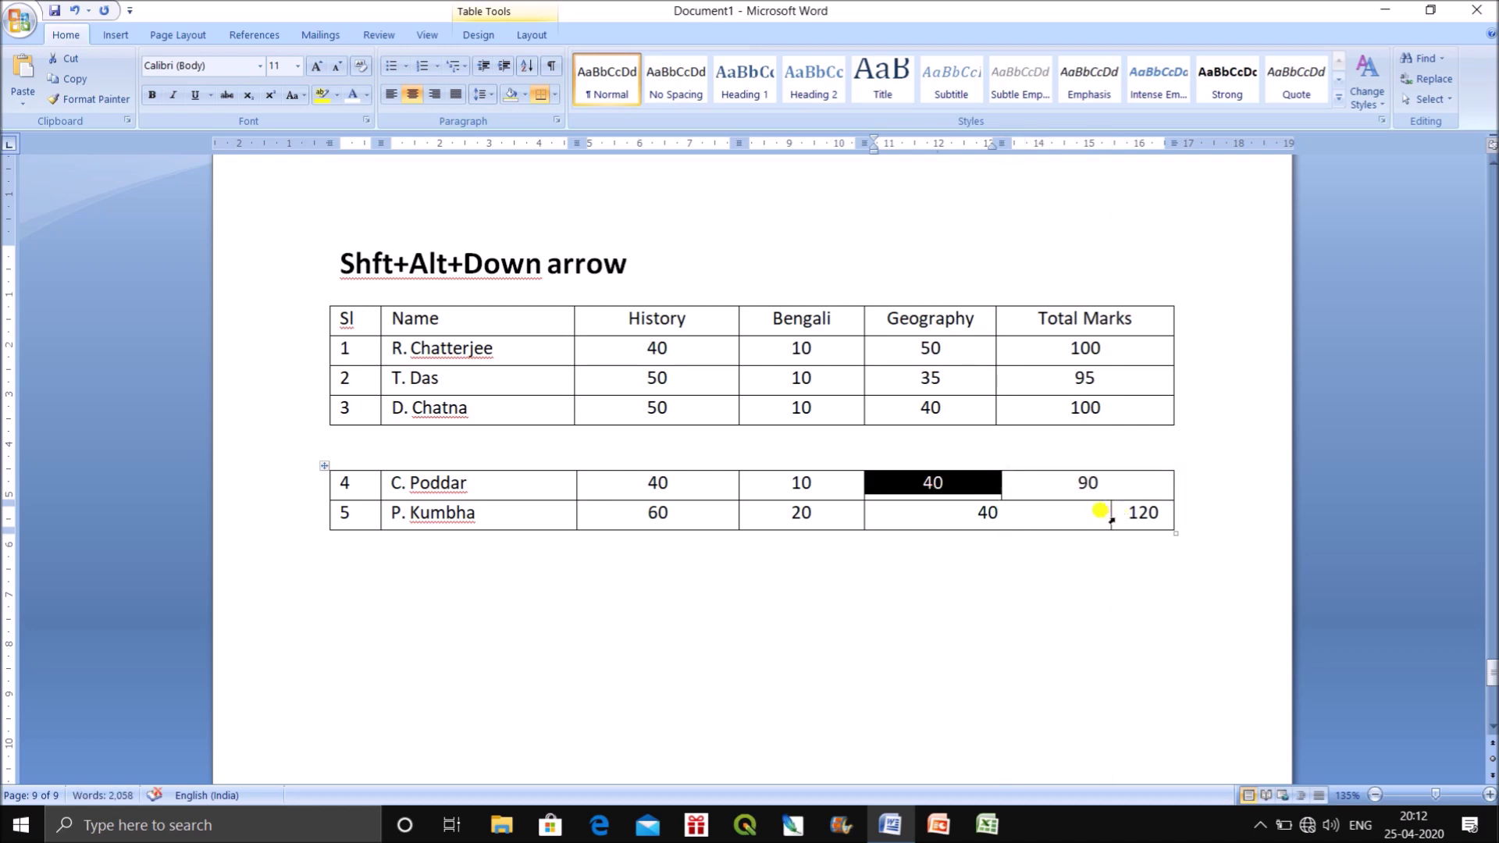
pyautogui.moveTo(1109, 518); pyautogui.dragTo(1001, 528)
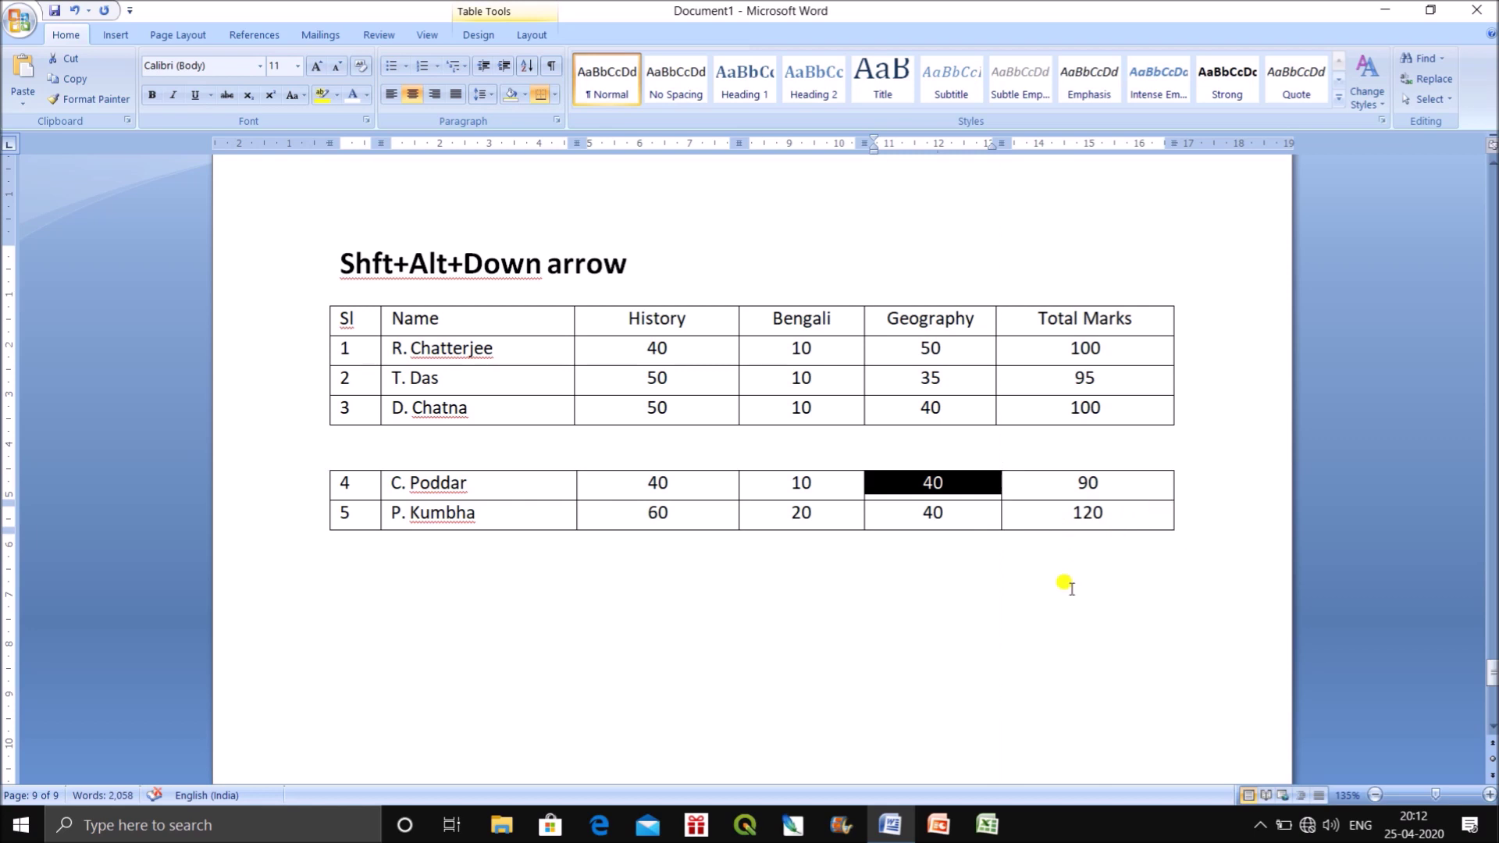
pyautogui.click(897, 645)
pyautogui.moveTo(343, 488); pyautogui.dragTo(1165, 515)
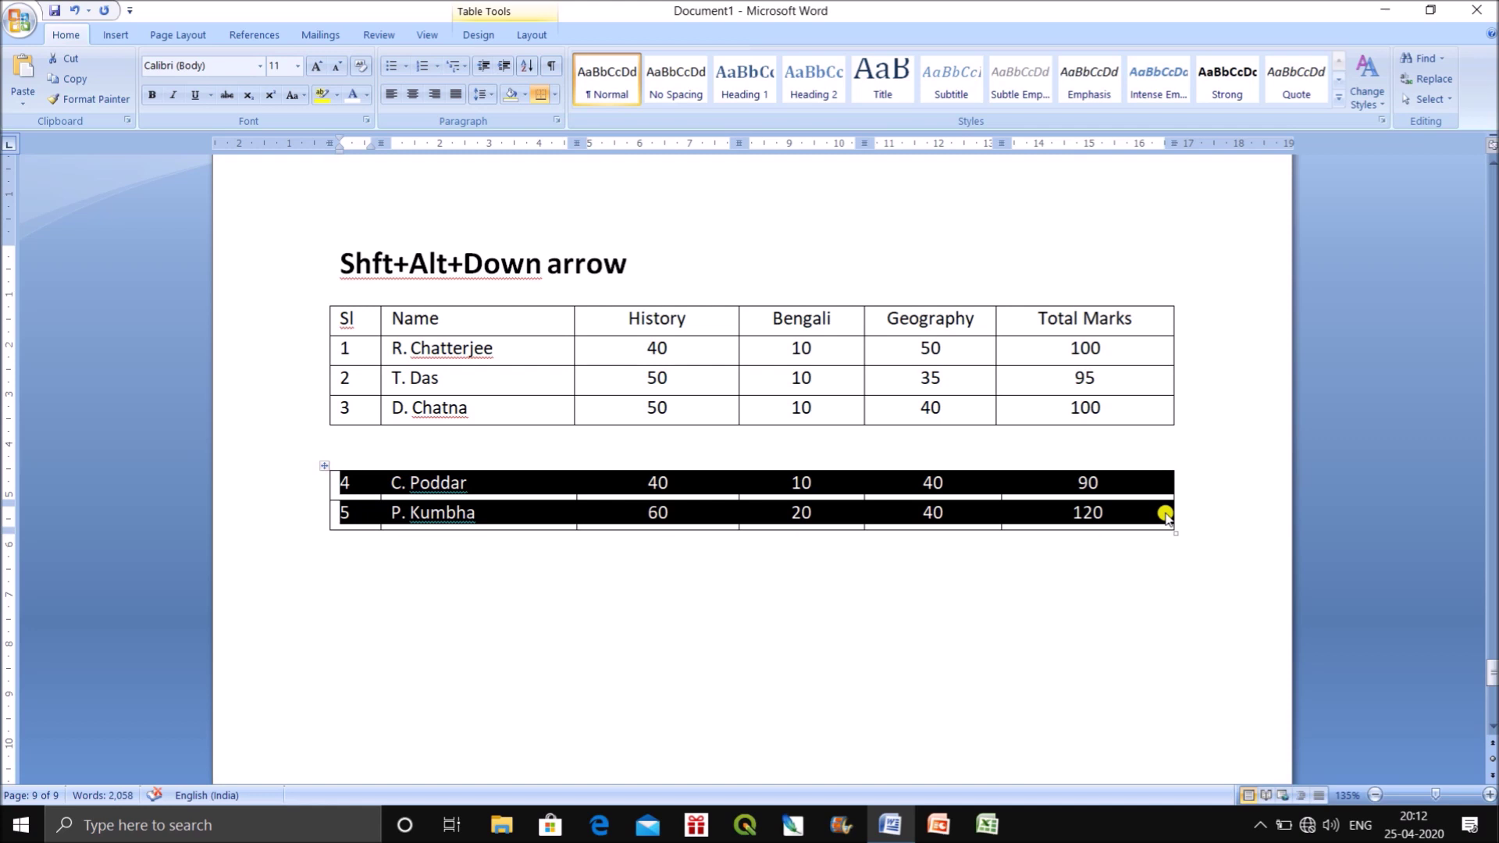
pyautogui.hotkey('shift', 'alt', 'Up')
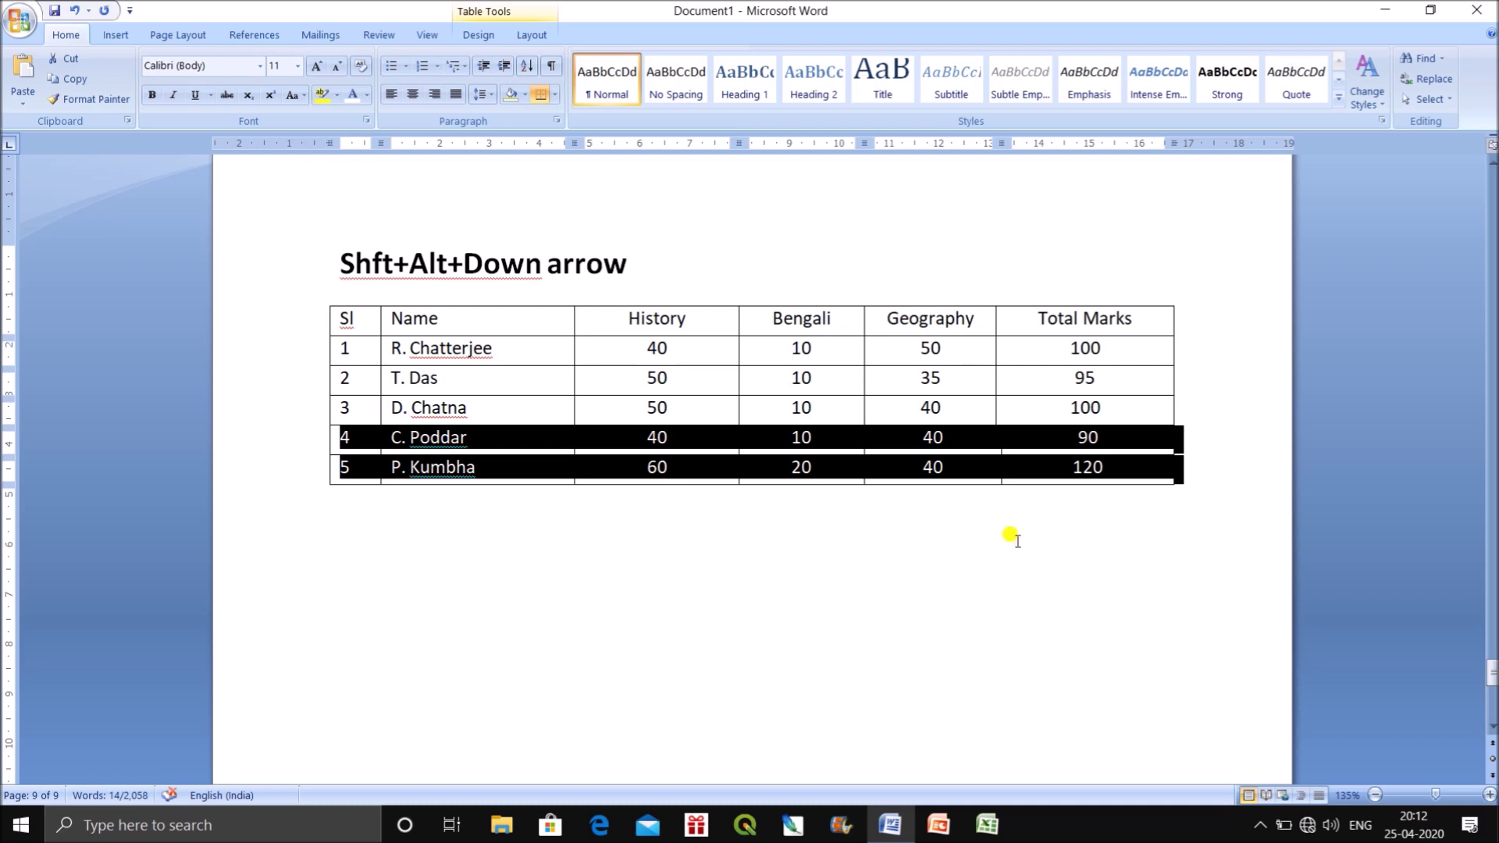
pyautogui.click(967, 536)
pyautogui.moveTo(351, 437); pyautogui.dragTo(1110, 437)
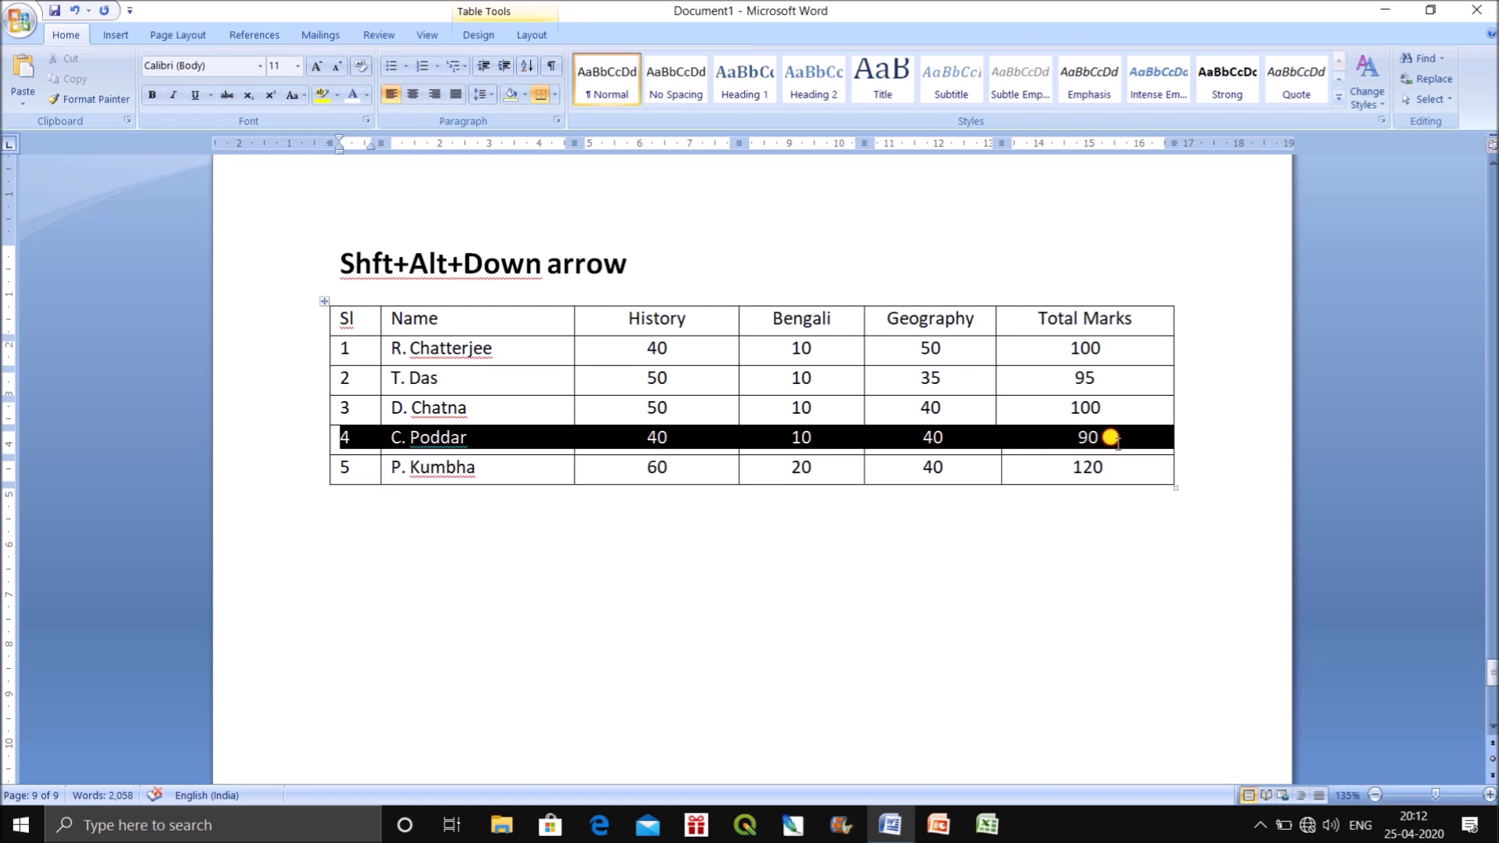
# Prefix the shortcut note with 'Spilit:' and start a 'Join:' line beneath it.
pyautogui.click(329, 258)
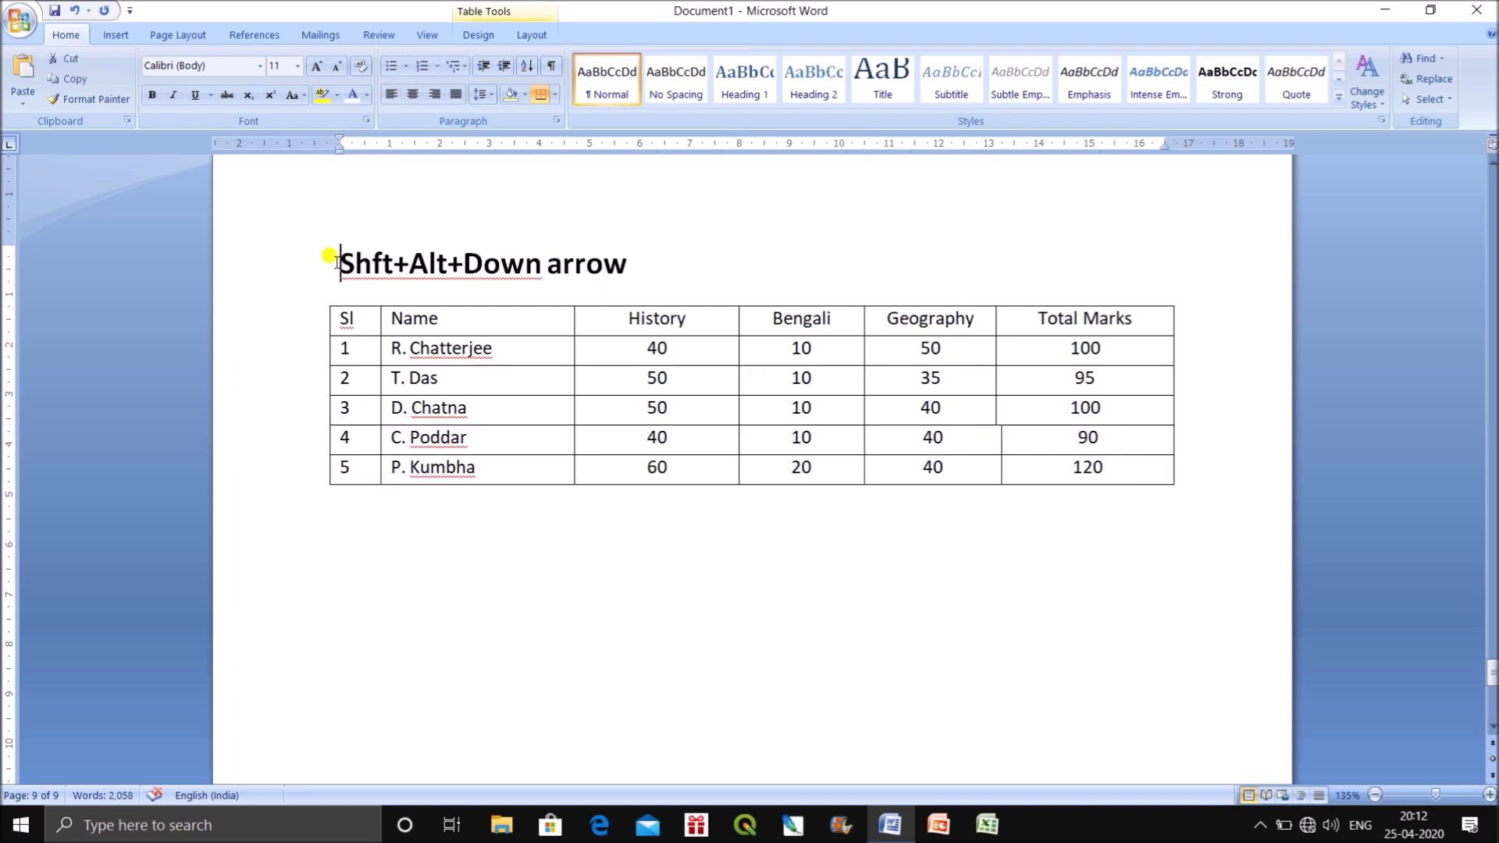
pyautogui.write('Spilit')
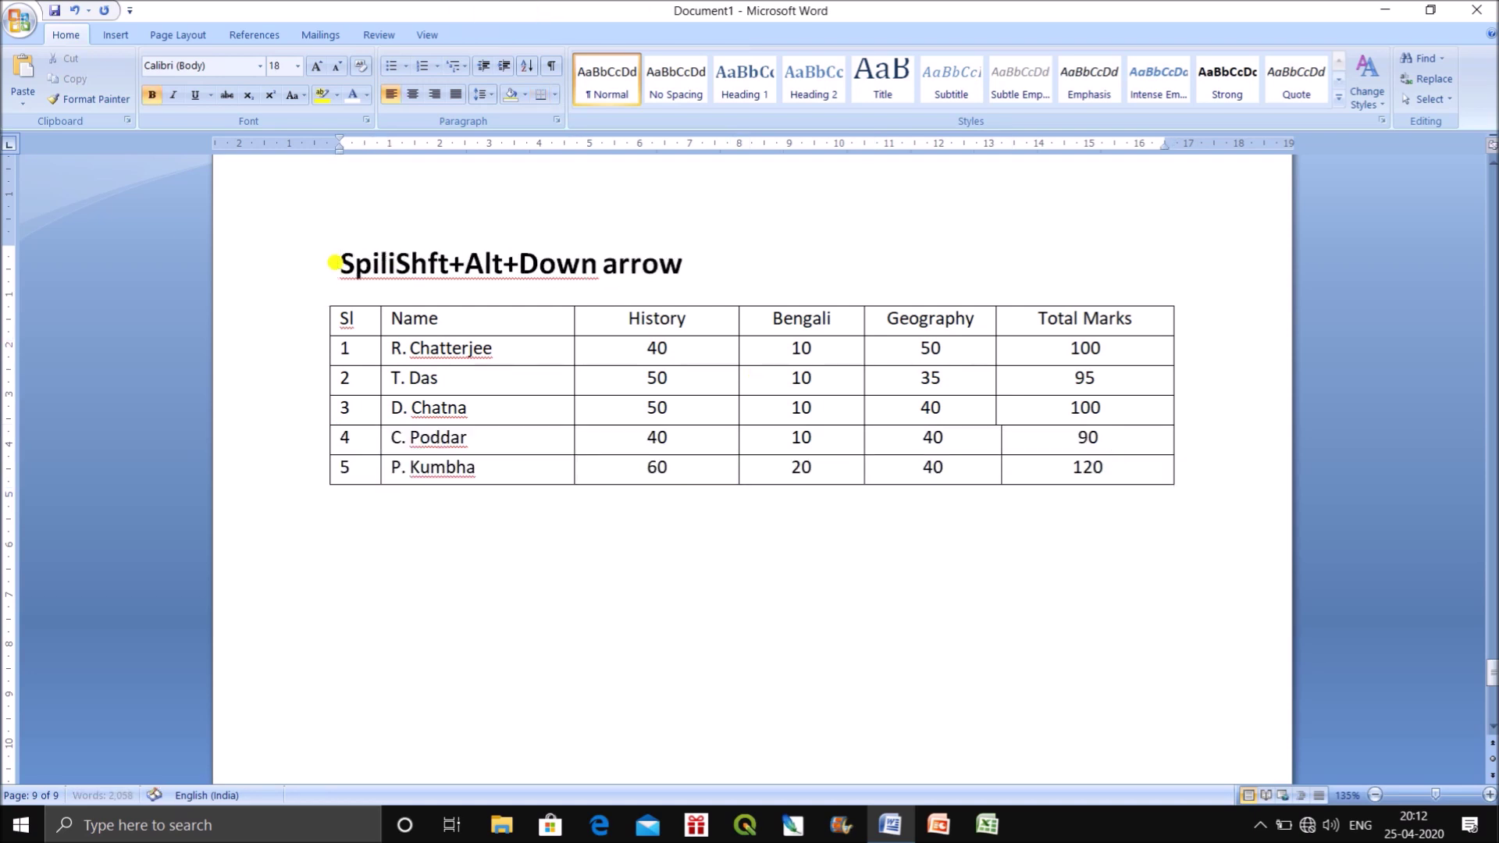
pyautogui.write(':')
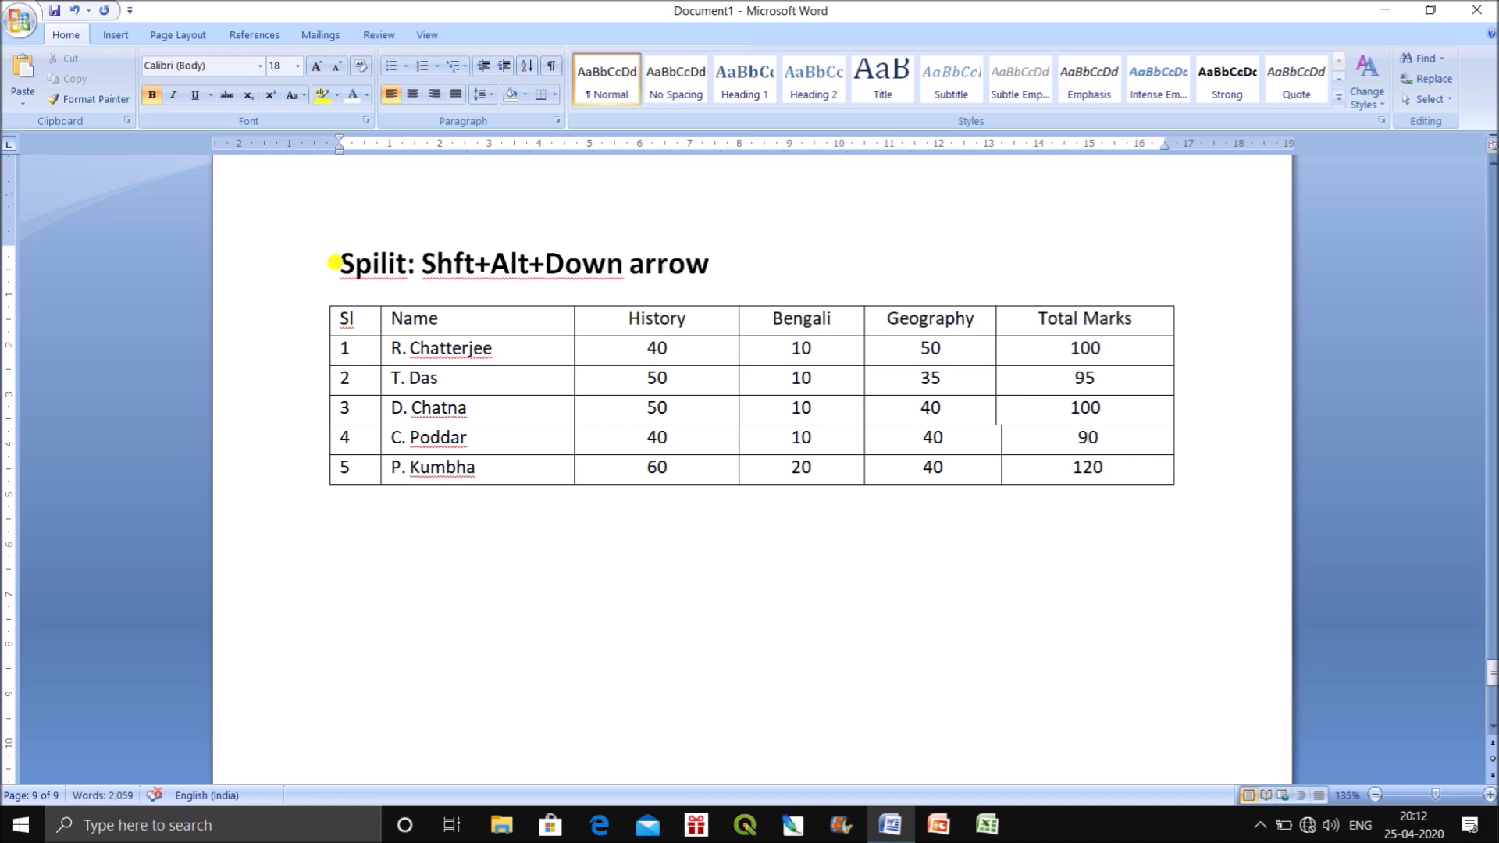
pyautogui.click(724, 254)
pyautogui.press('Return')
pyautogui.press('Return')
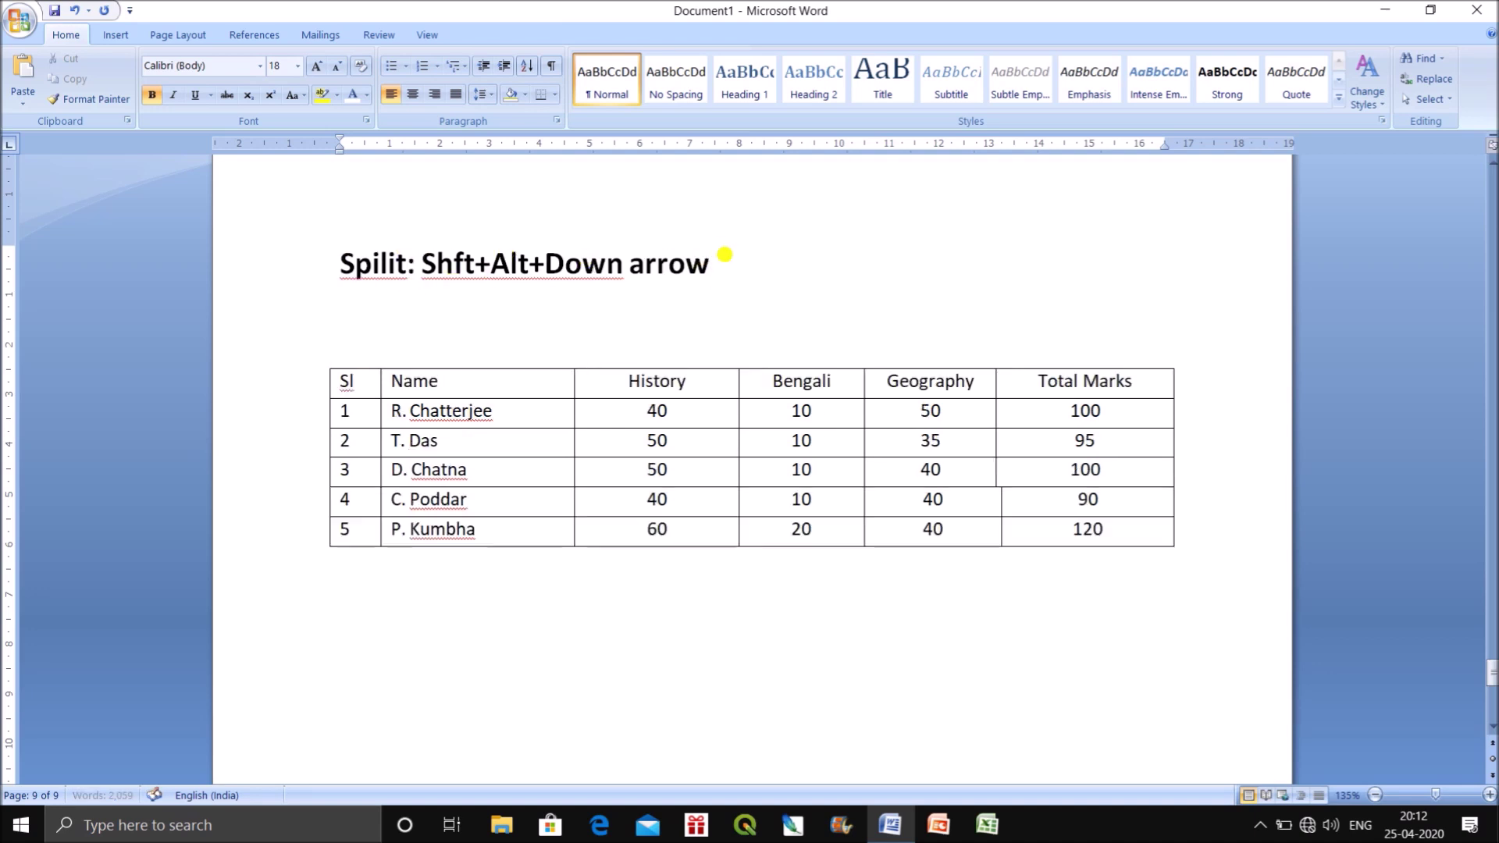
pyautogui.write('Join')
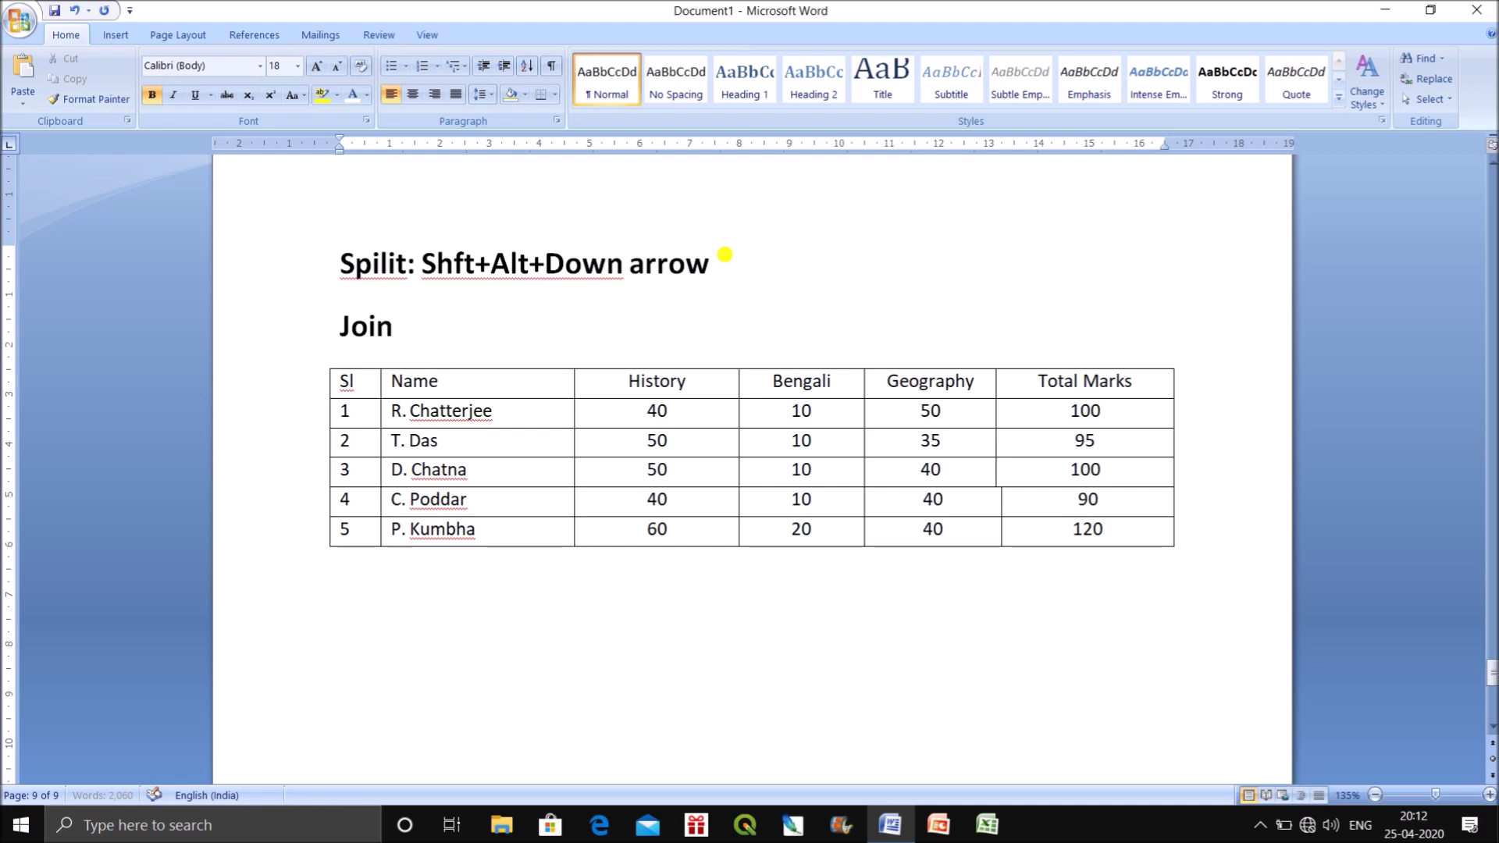
pyautogui.write(':')
# Complete the line as 'Join: Shft+Alt+Up arrow' using the copied shortcut text.
pyautogui.moveTo(730, 258); pyautogui.dragTo(423, 270)
pyautogui.hotkey('ctrl', 'c')
pyautogui.click(424, 324)
pyautogui.hotkey('ctrl', 'v')
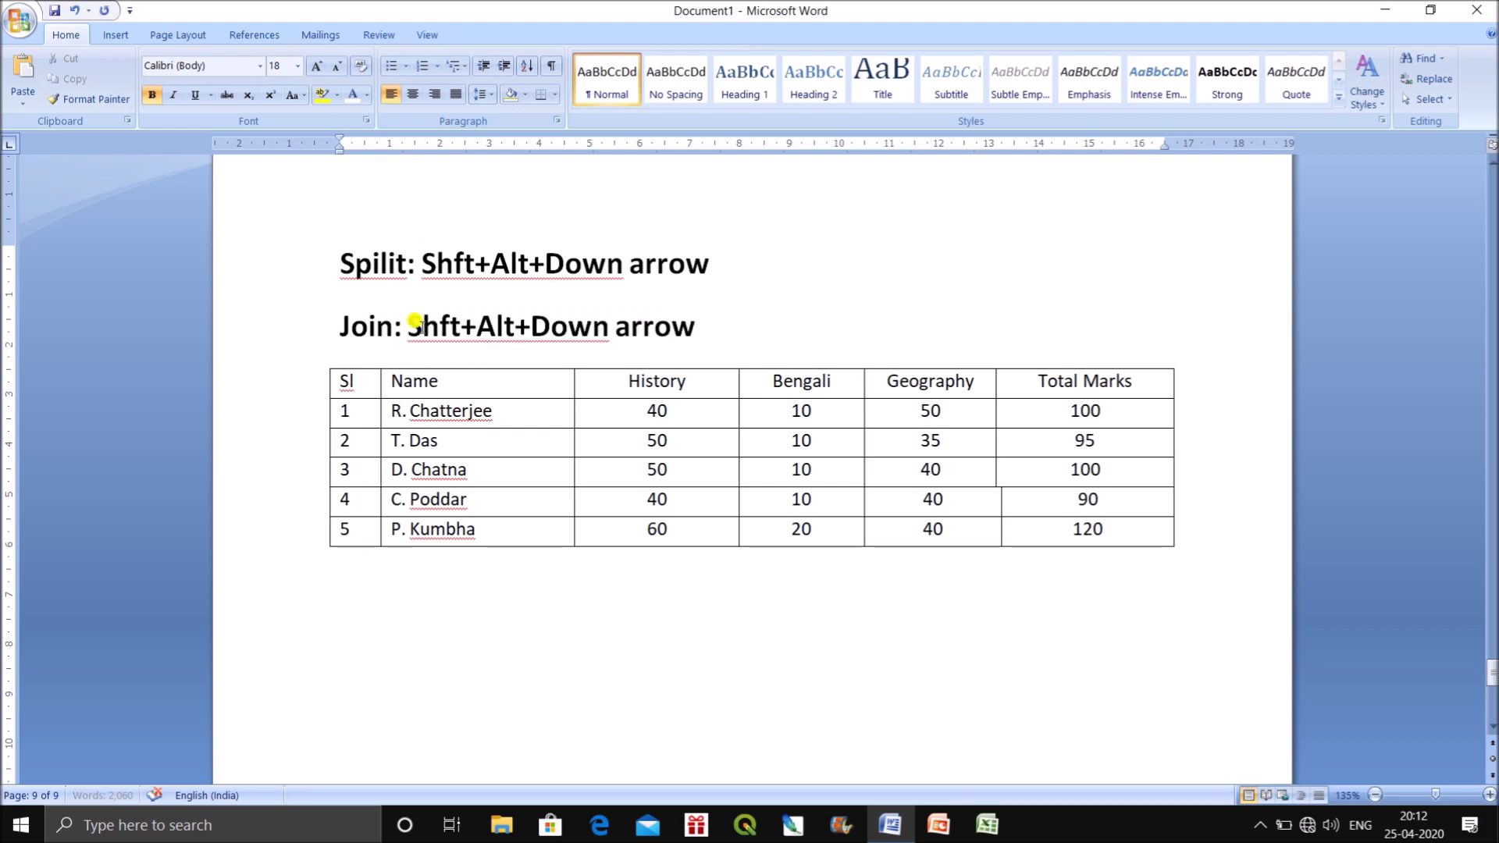
pyautogui.moveTo(609, 328); pyautogui.dragTo(525, 312)
pyautogui.write('Up')
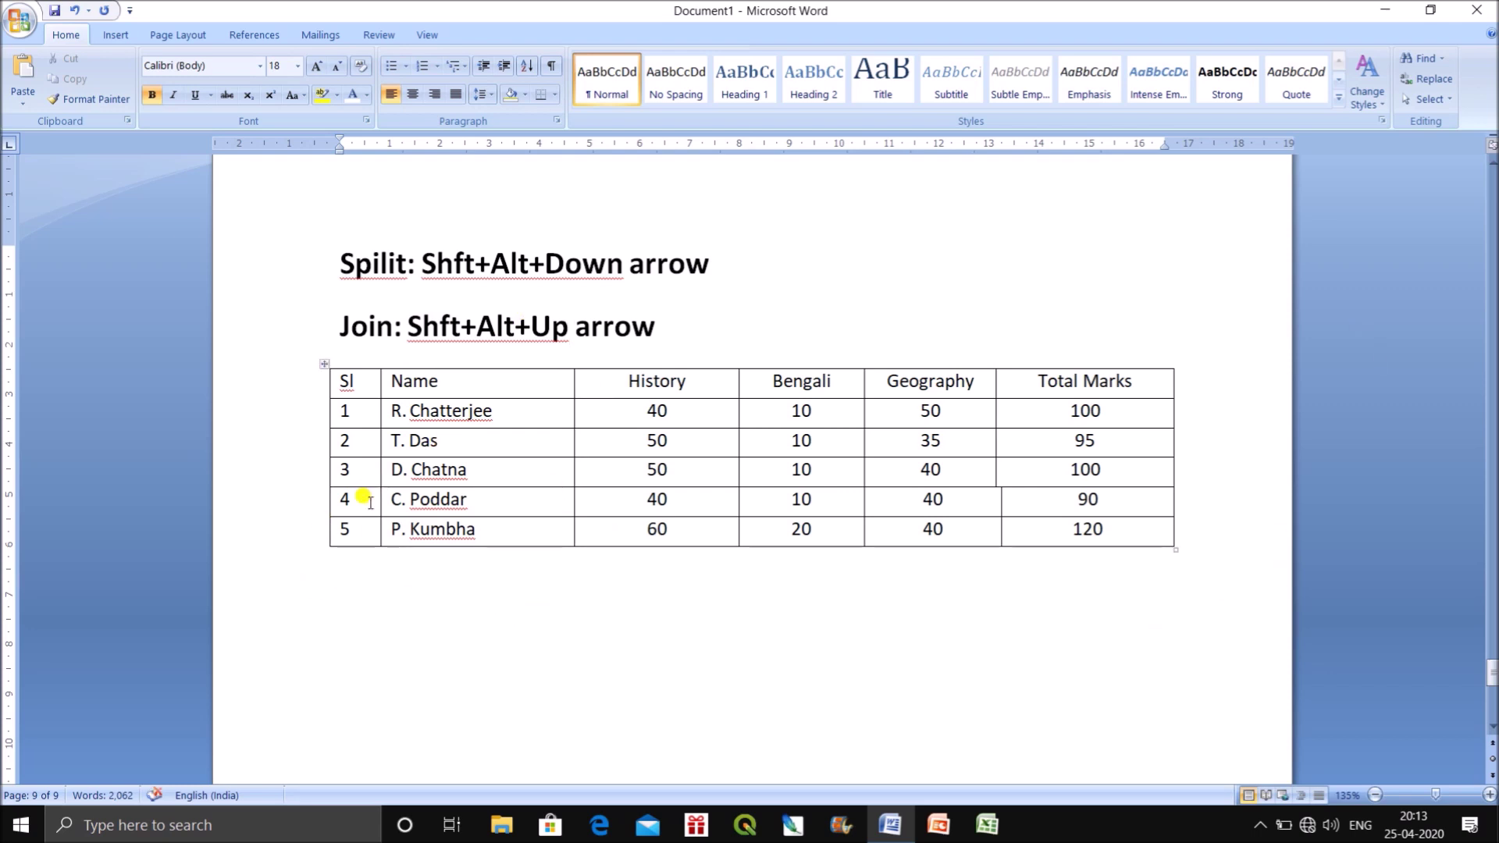
pyautogui.moveTo(338, 499); pyautogui.dragTo(1101, 503)
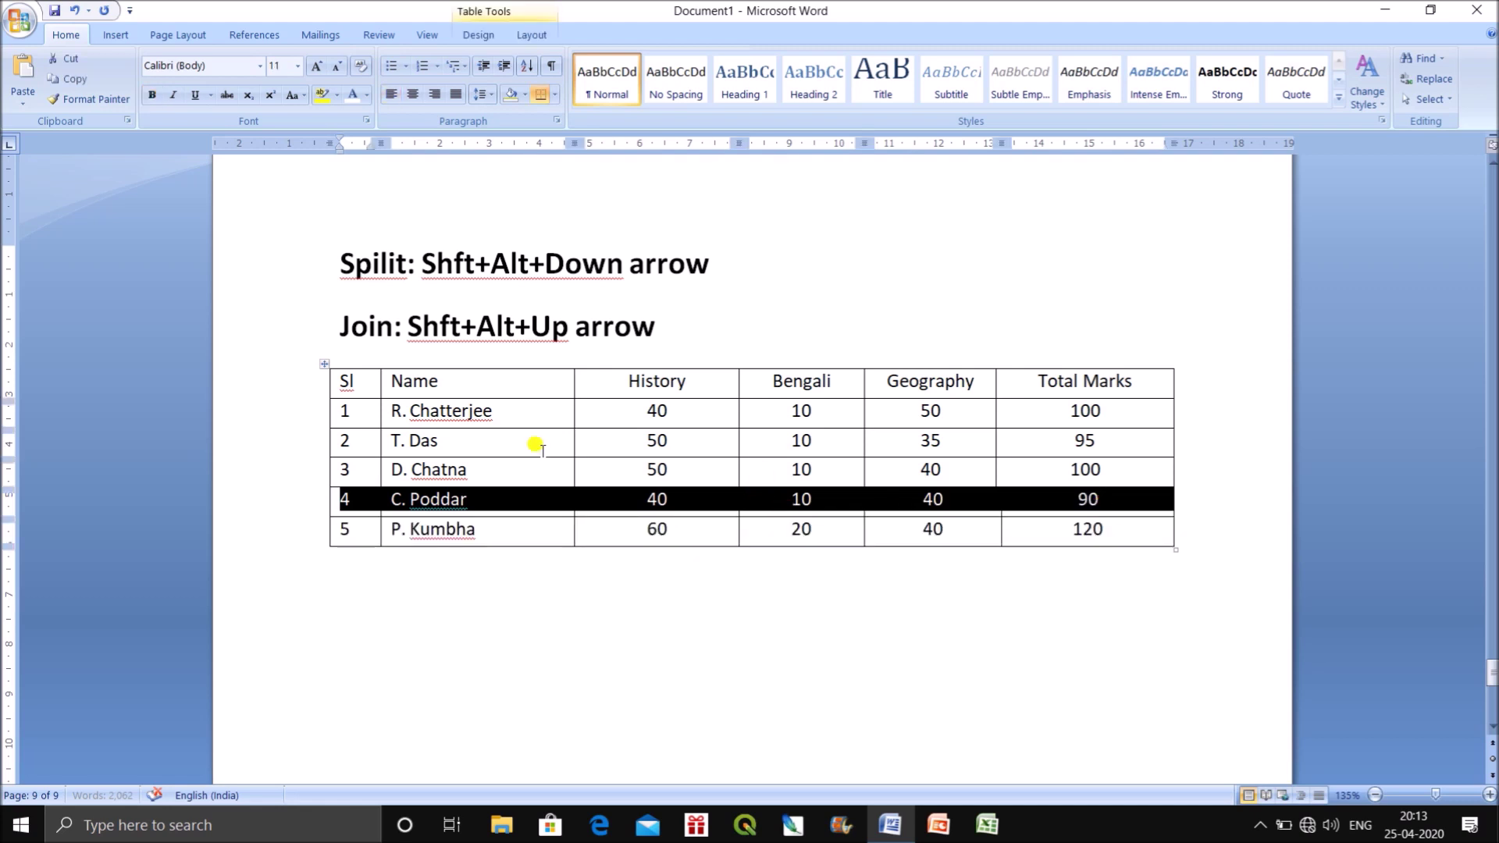
pyautogui.moveTo(347, 471); pyautogui.dragTo(1113, 472)
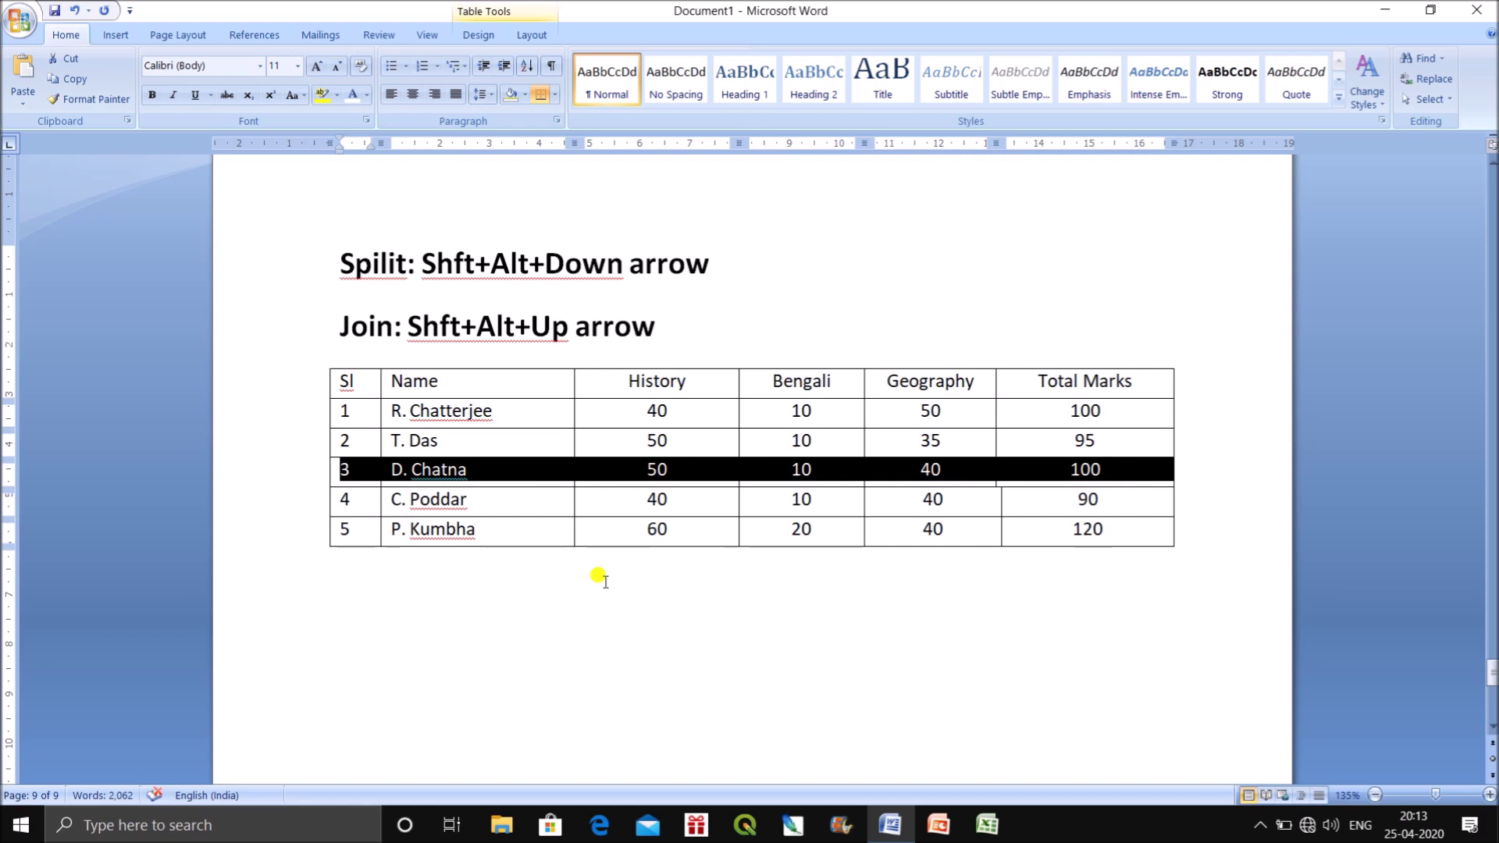
pyautogui.hotkey('shift', 'alt', 'Up')
pyautogui.hotkey('shift', 'alt', 'Up')
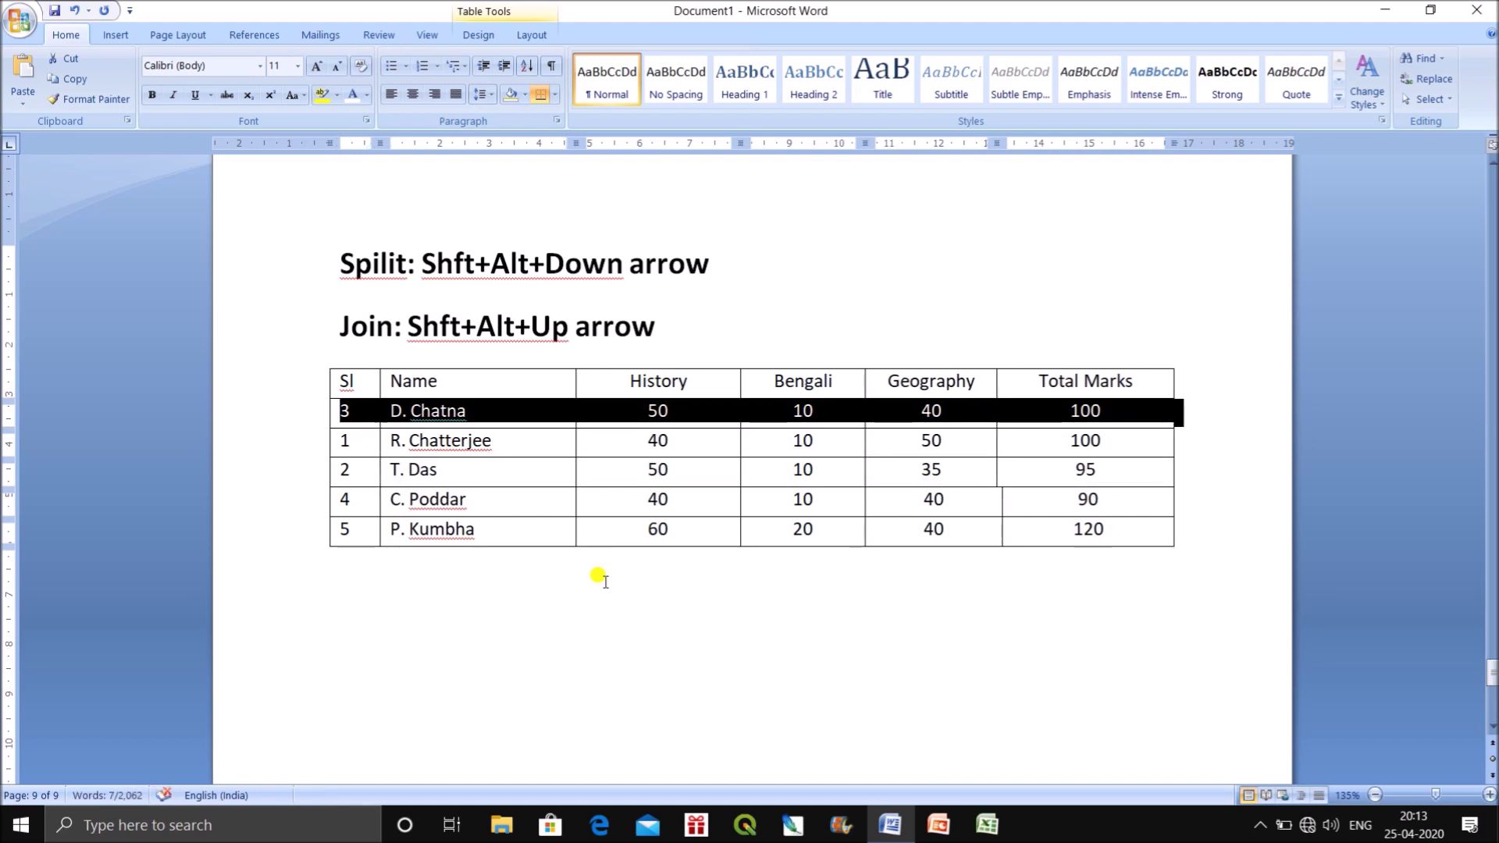
pyautogui.click(711, 334)
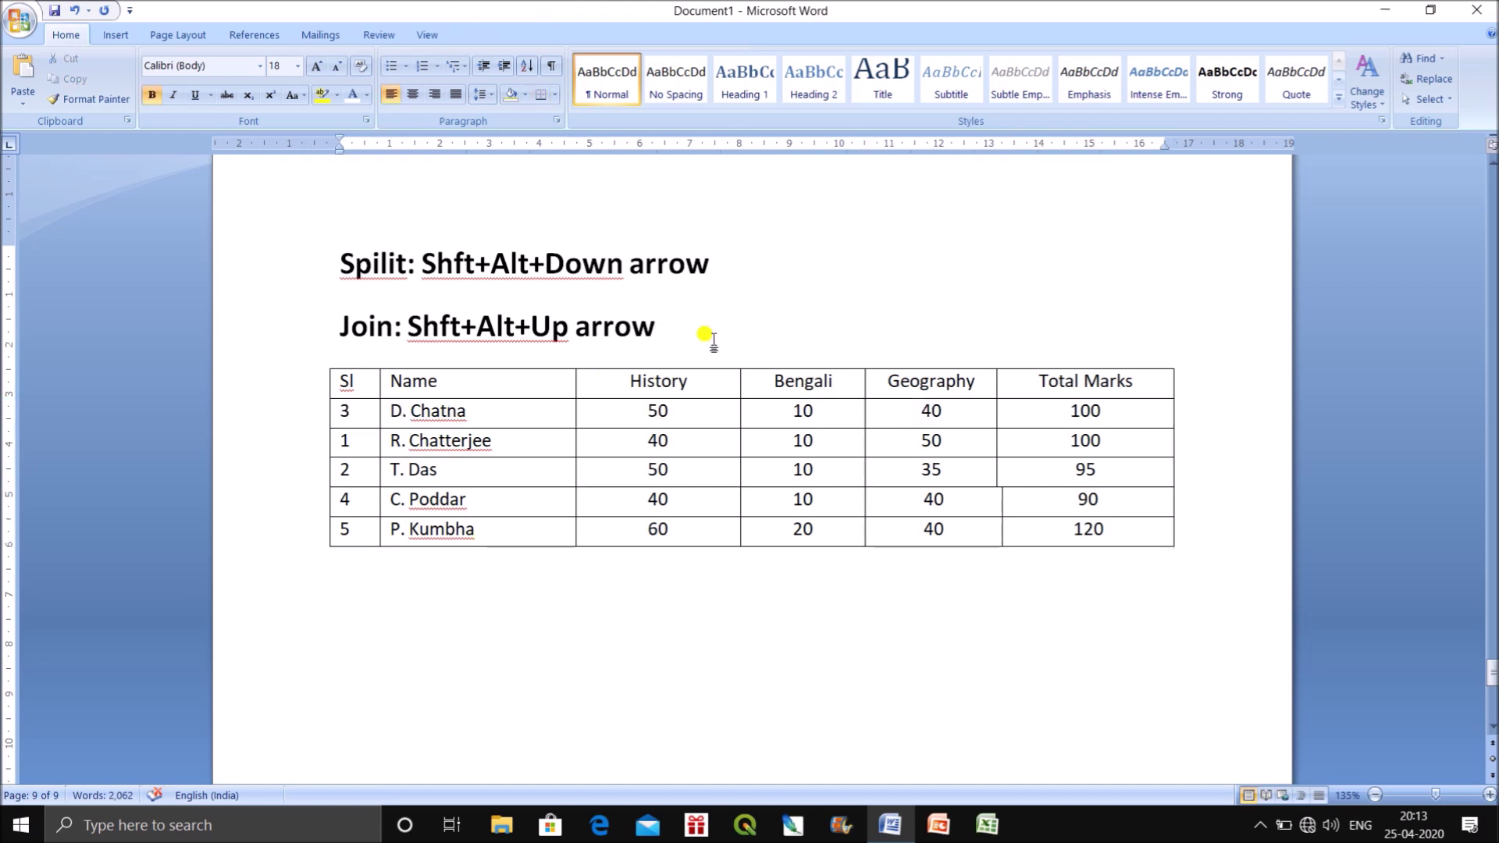
pyautogui.press('Return')
# Type 'Move: slecct specific row and then' on the new line.
pyautogui.write('Move')
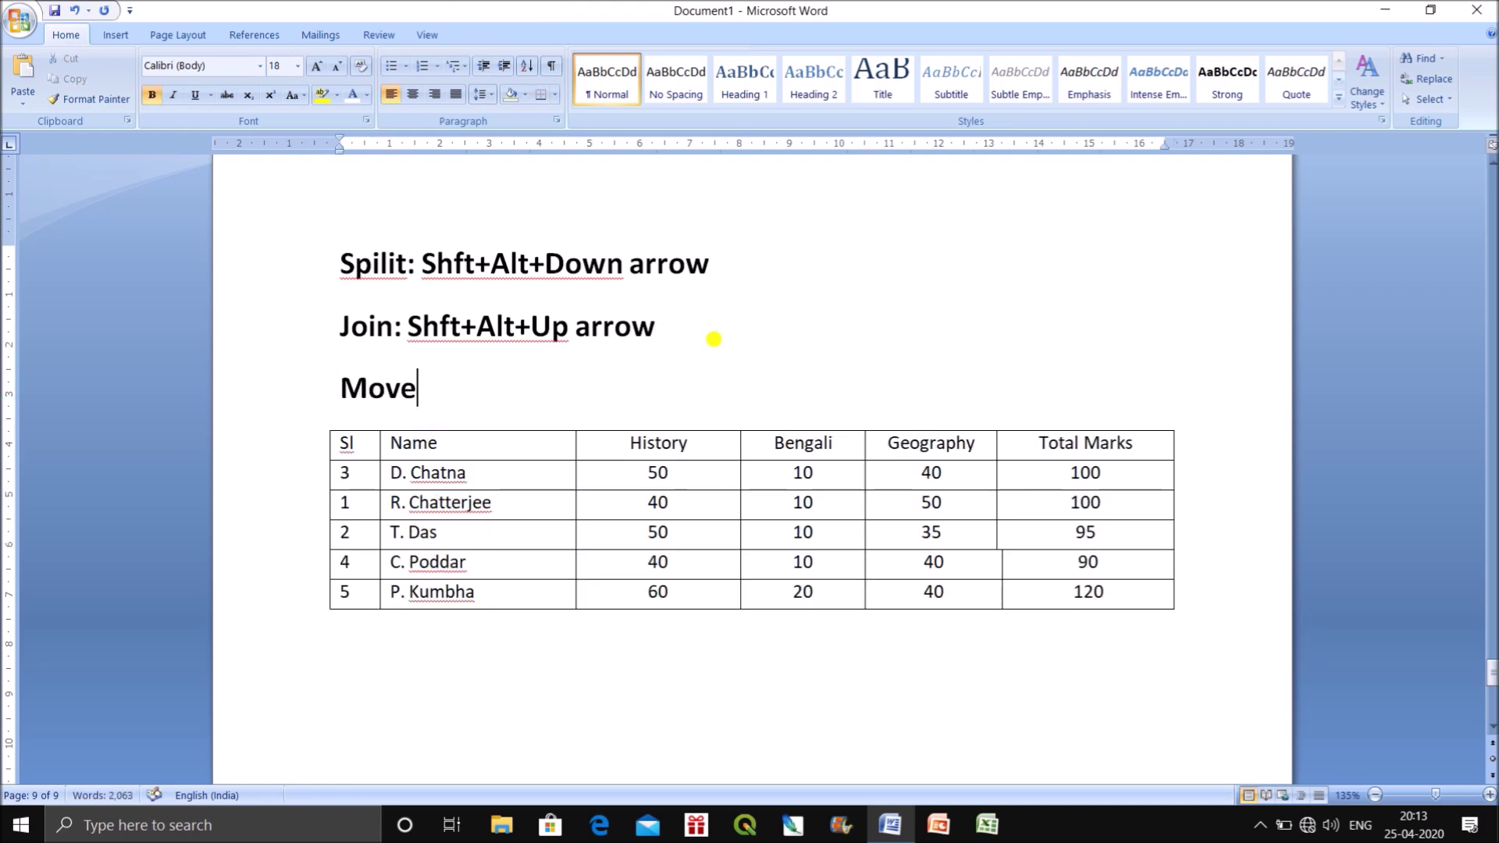
pyautogui.write(': slec')
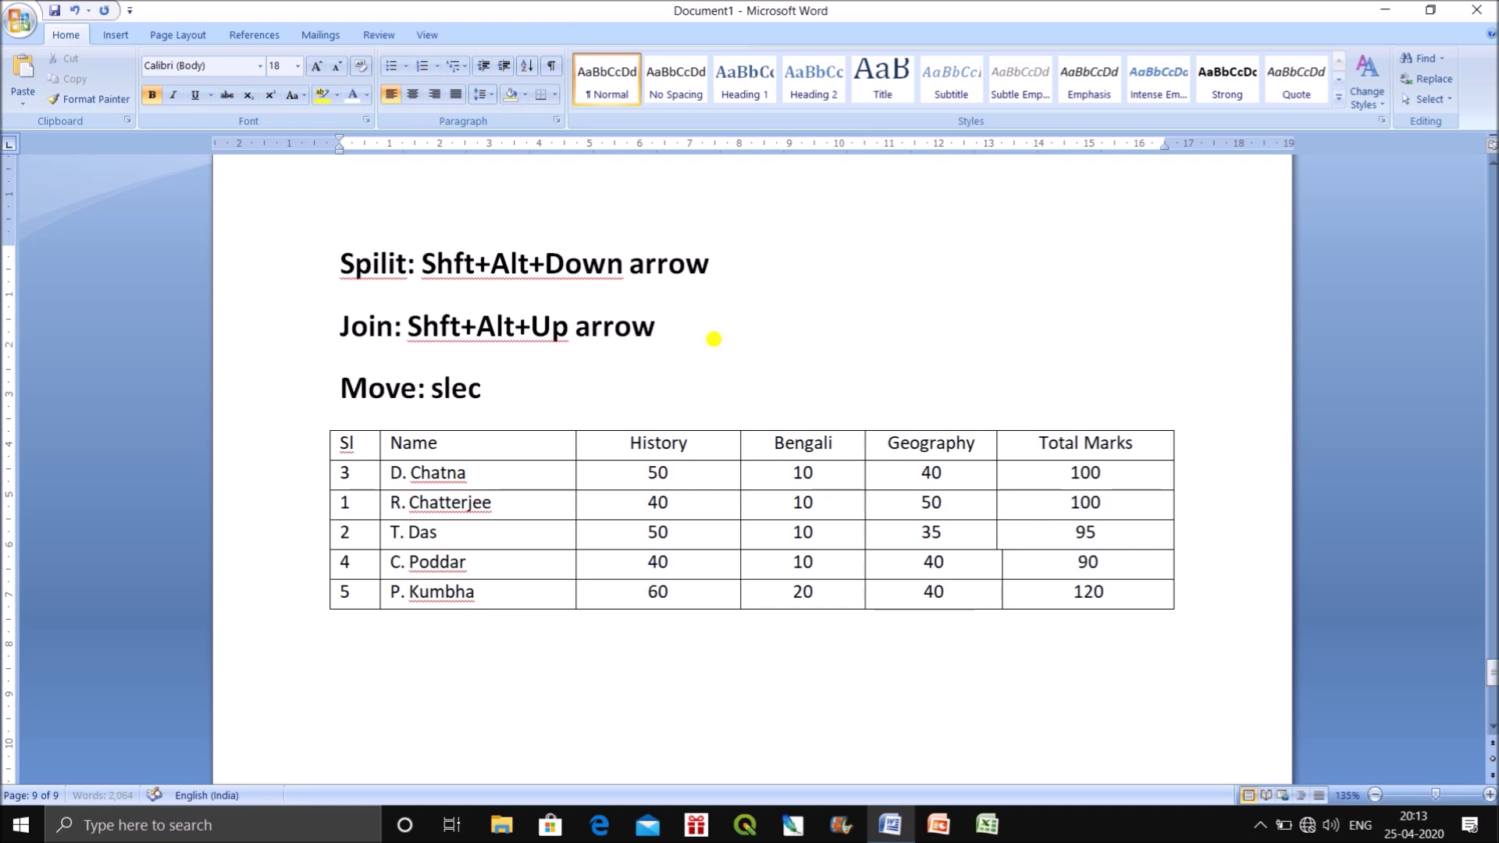
pyautogui.write('ct specifi')
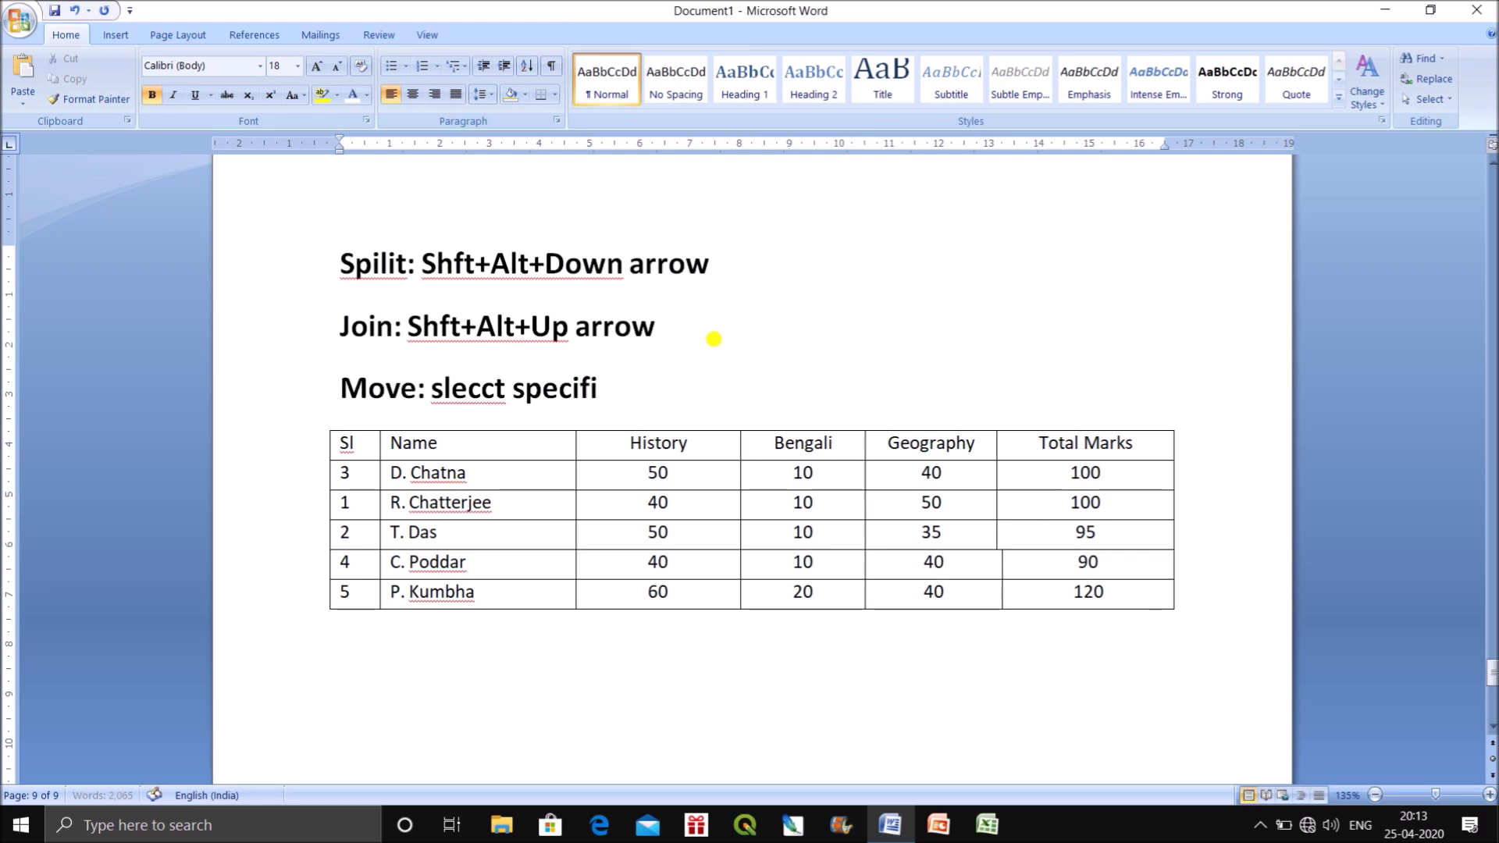
pyautogui.write('c row adn')
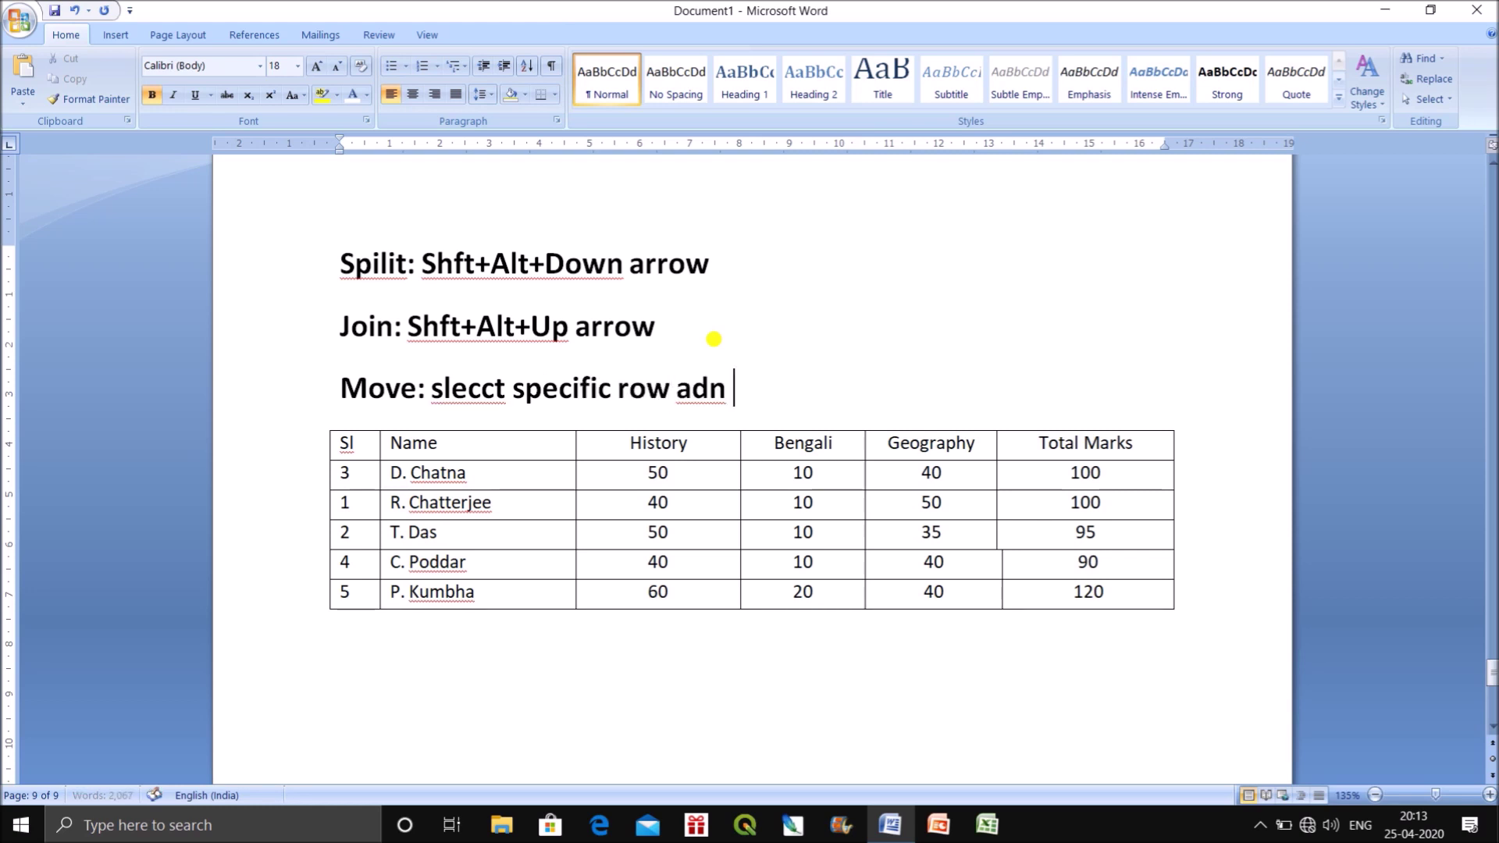
pyautogui.press('BackSpace')
pyautogui.press('BackSpace')
pyautogui.press('BackSpace')
pyautogui.write('nd then')
# Append the shortcut text, correct 'slecct' to 'select', and insert '/ UP' before 'arrow'.
pyautogui.moveTo(742, 268); pyautogui.dragTo(435, 242)
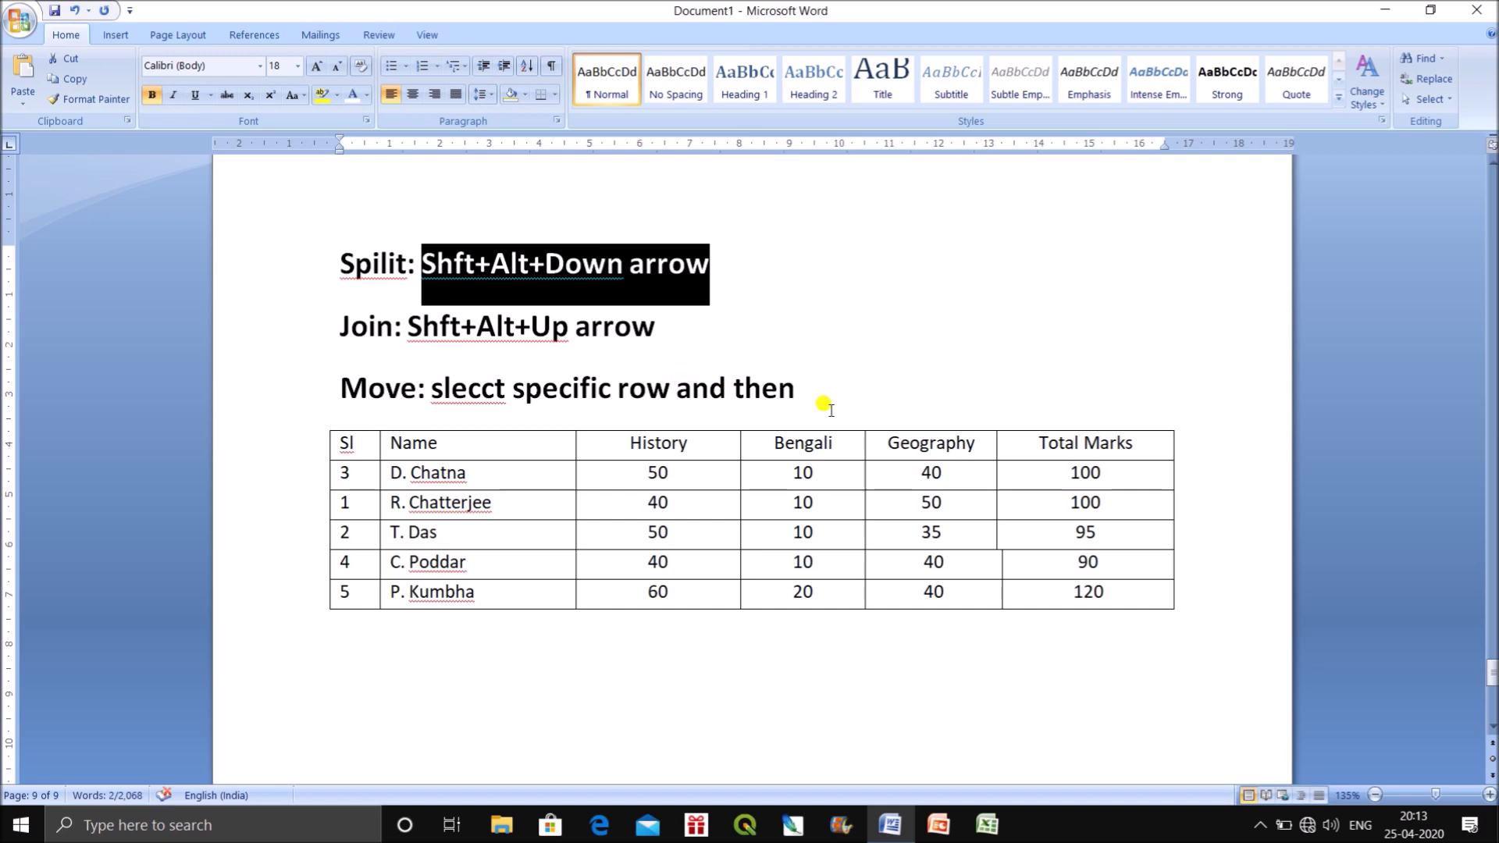
pyautogui.click(803, 378)
pyautogui.hotkey('ctrl', 'v')
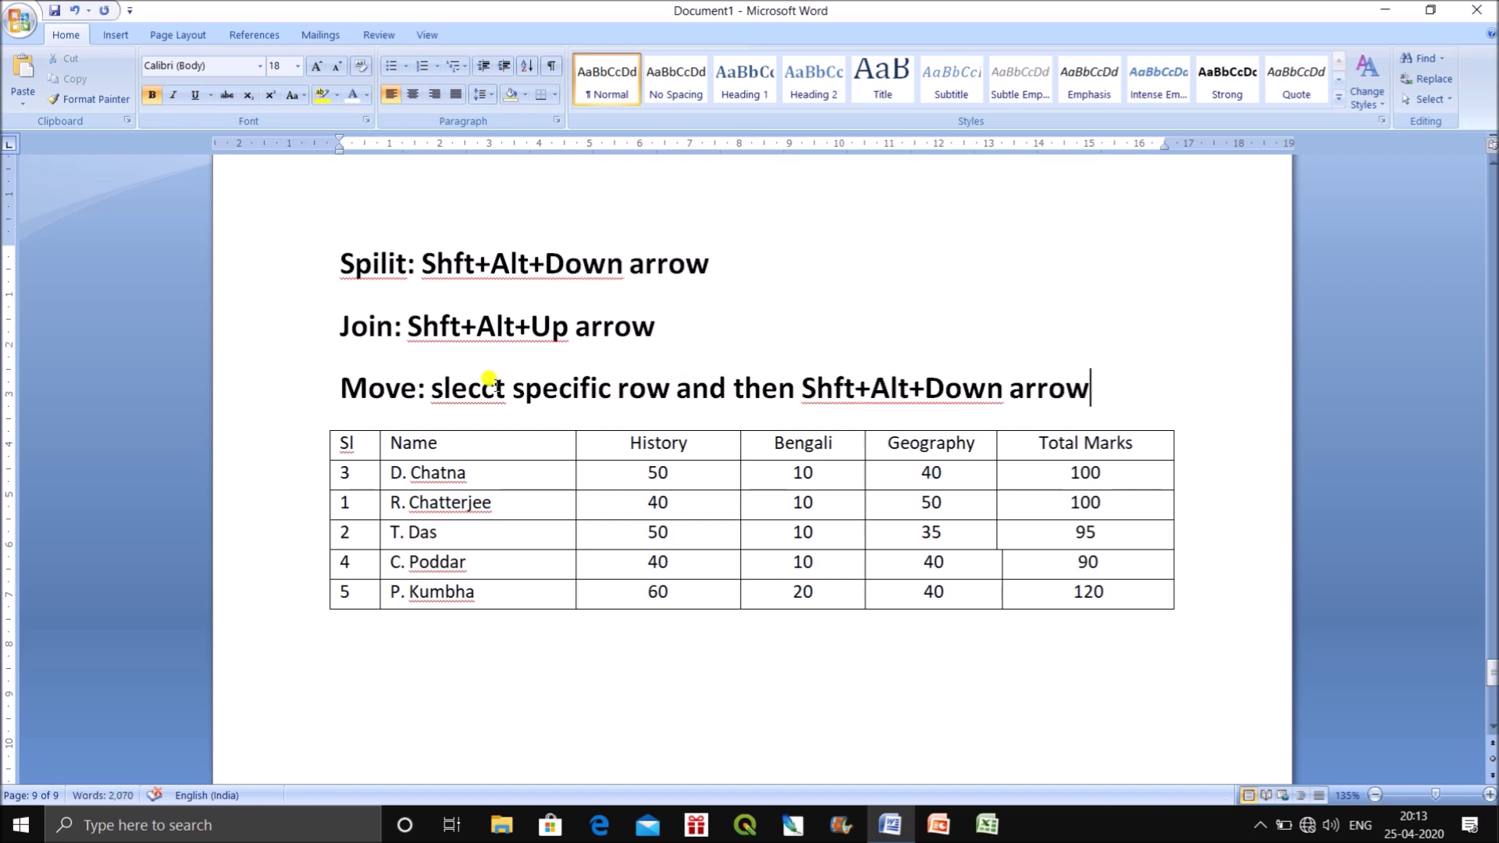
pyautogui.rightClick(489, 386)
pyautogui.click(550, 421)
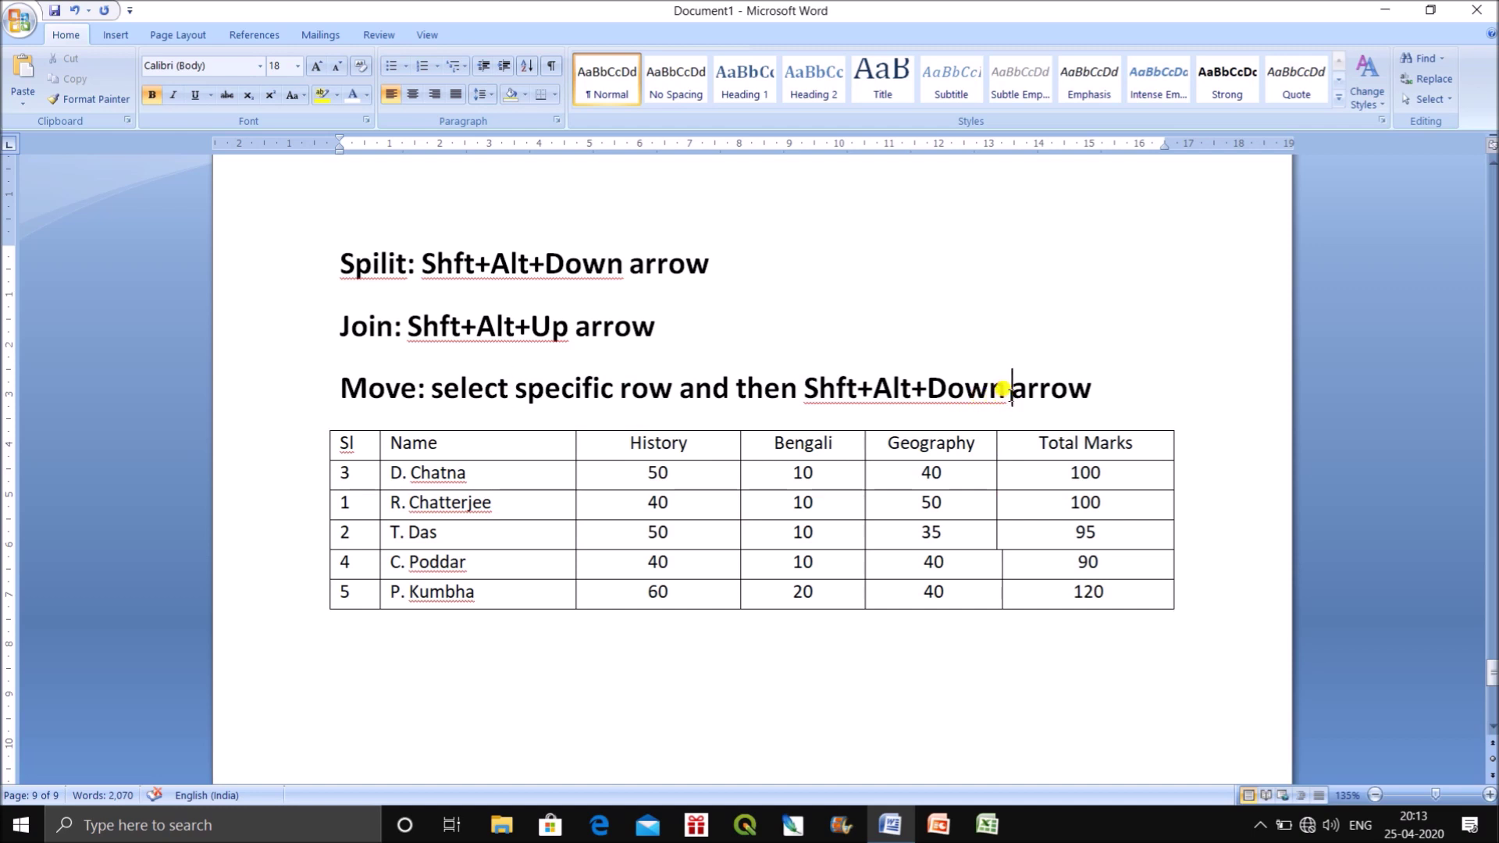
pyautogui.click(1018, 391)
pyautogui.write('/ UP')
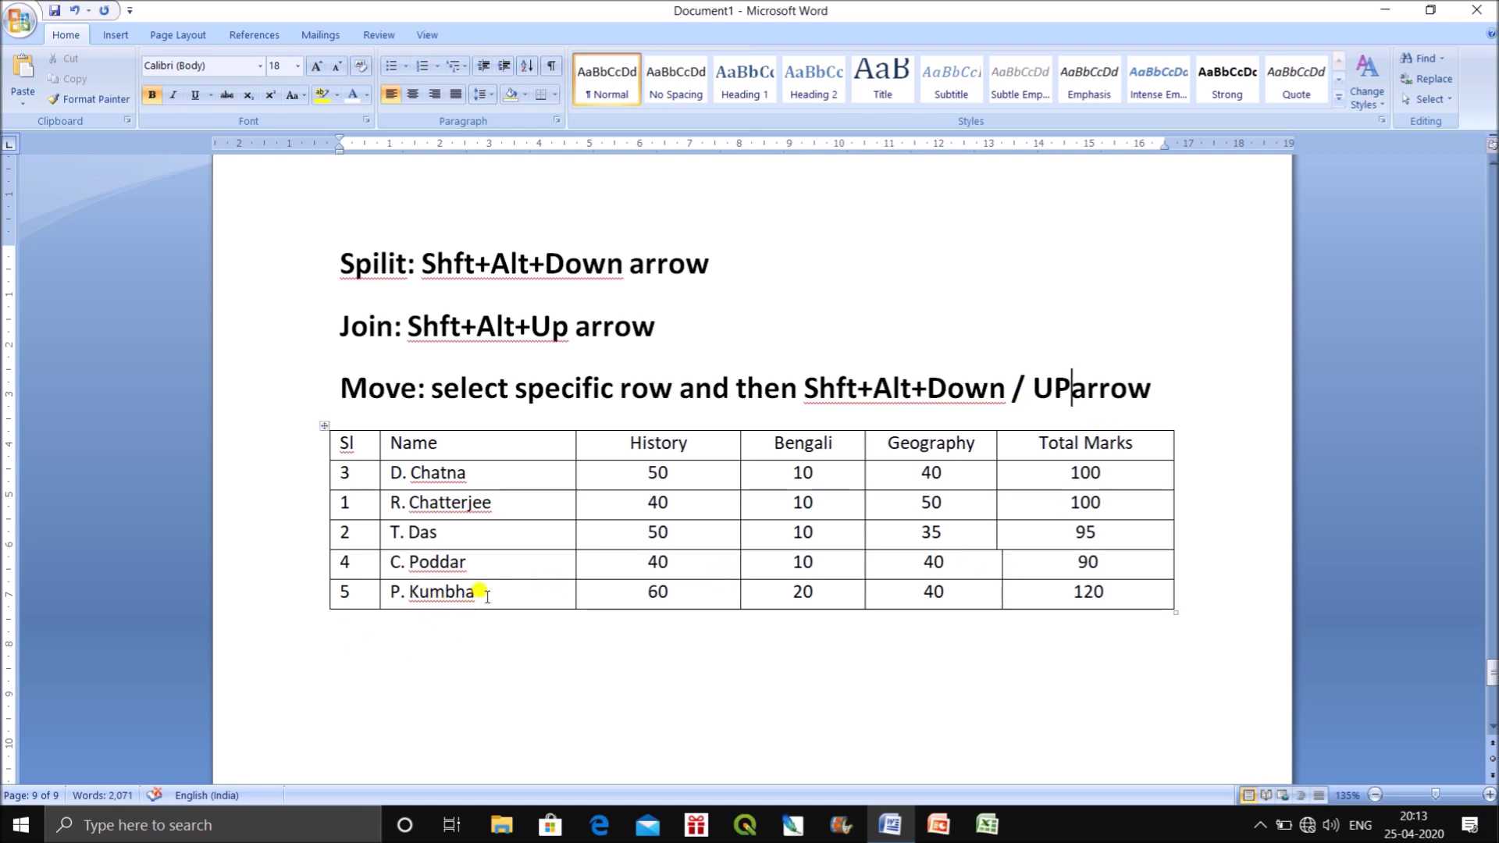
pyautogui.moveTo(347, 504); pyautogui.dragTo(1099, 507)
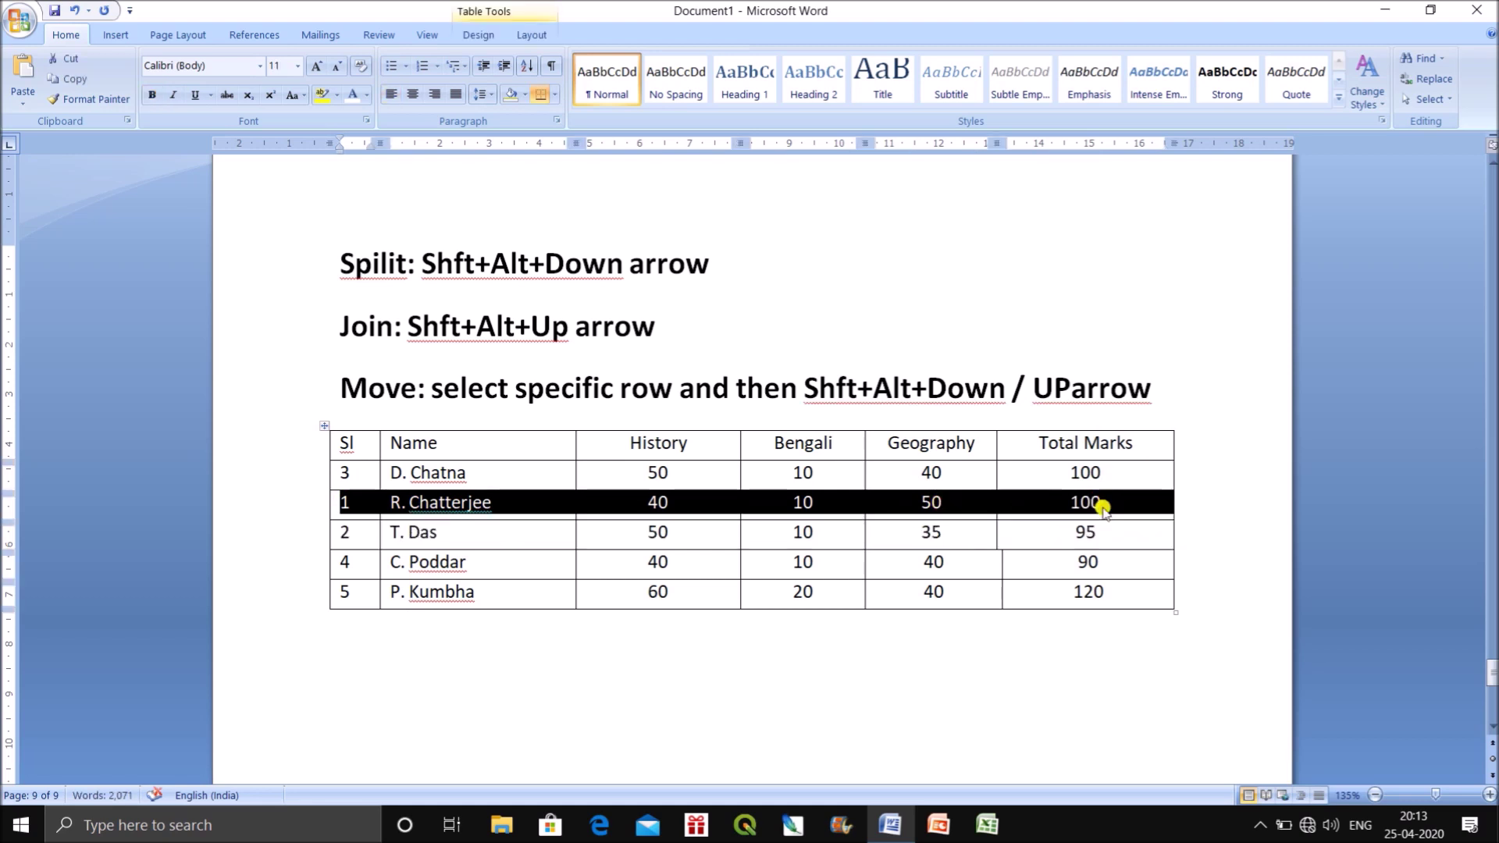
pyautogui.hotkey('shift', 'alt', 'Down')
pyautogui.hotkey('shift', 'alt', 'Down')
pyautogui.hotkey('shift', 'alt', 'Down')
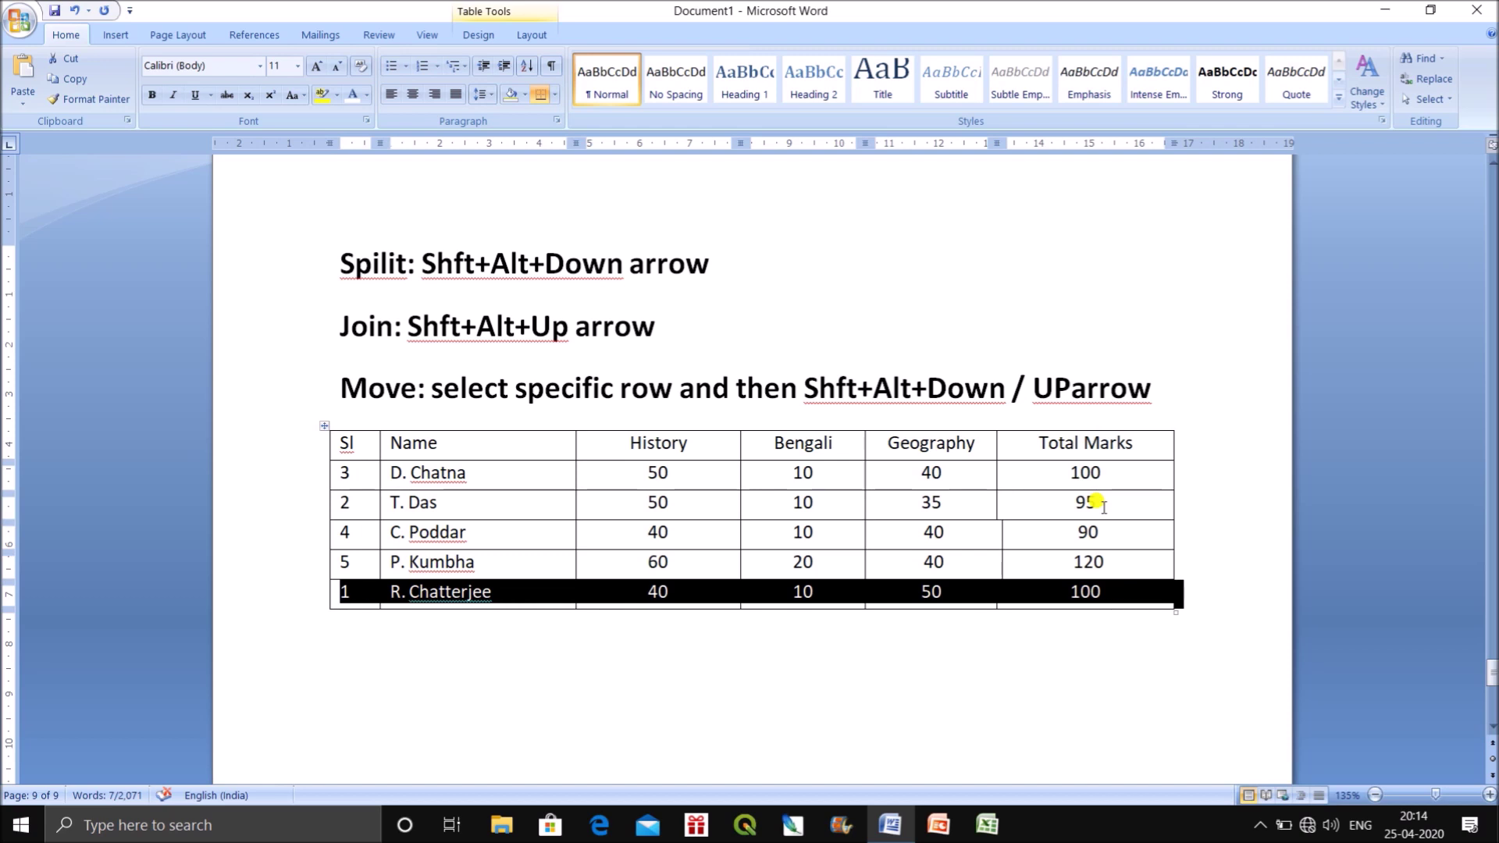
pyautogui.click(628, 642)
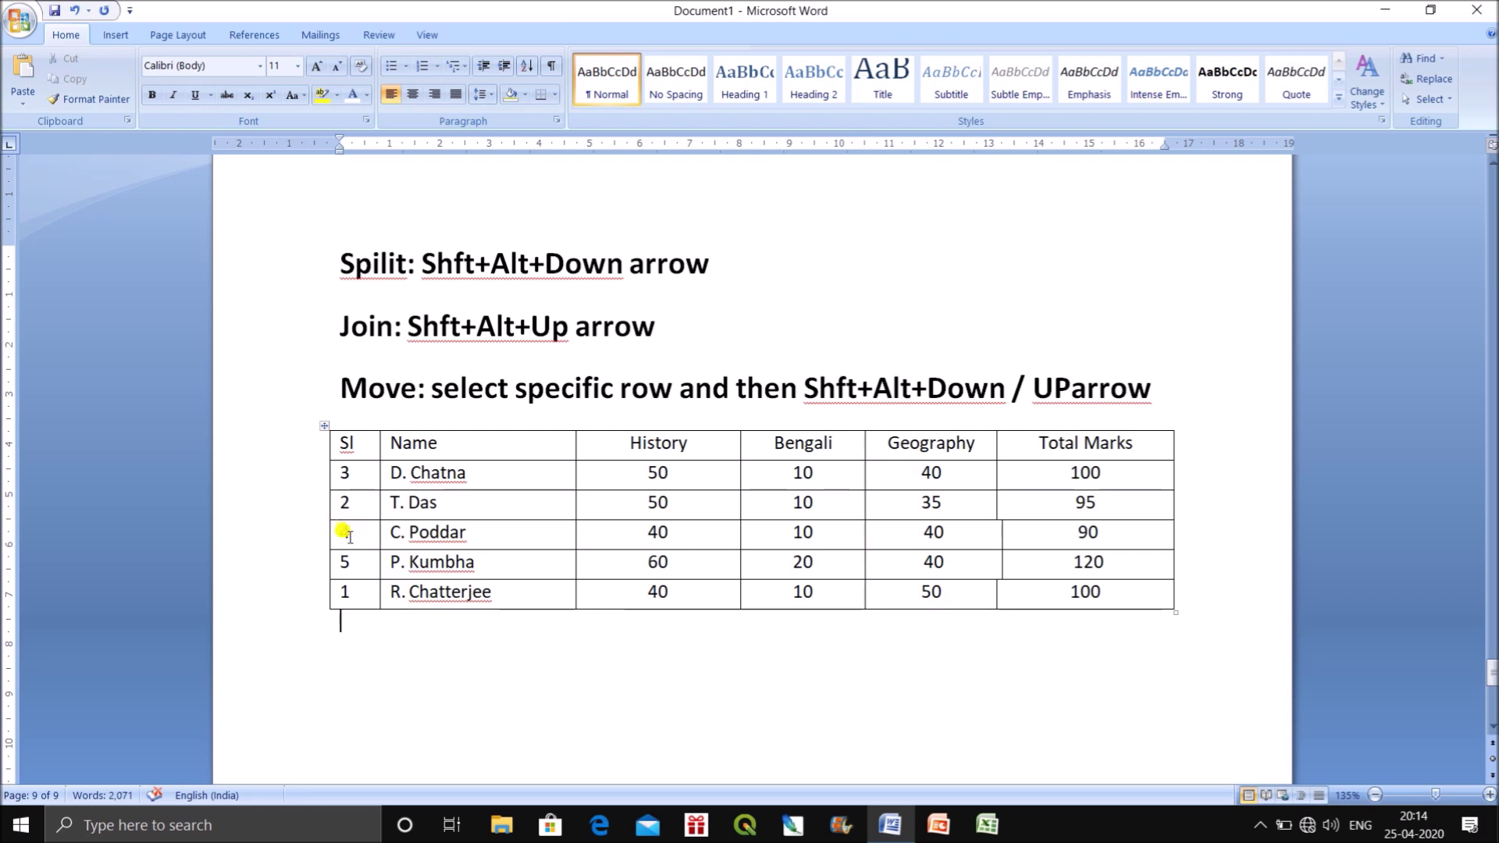
pyautogui.doubleClick(640, 502)
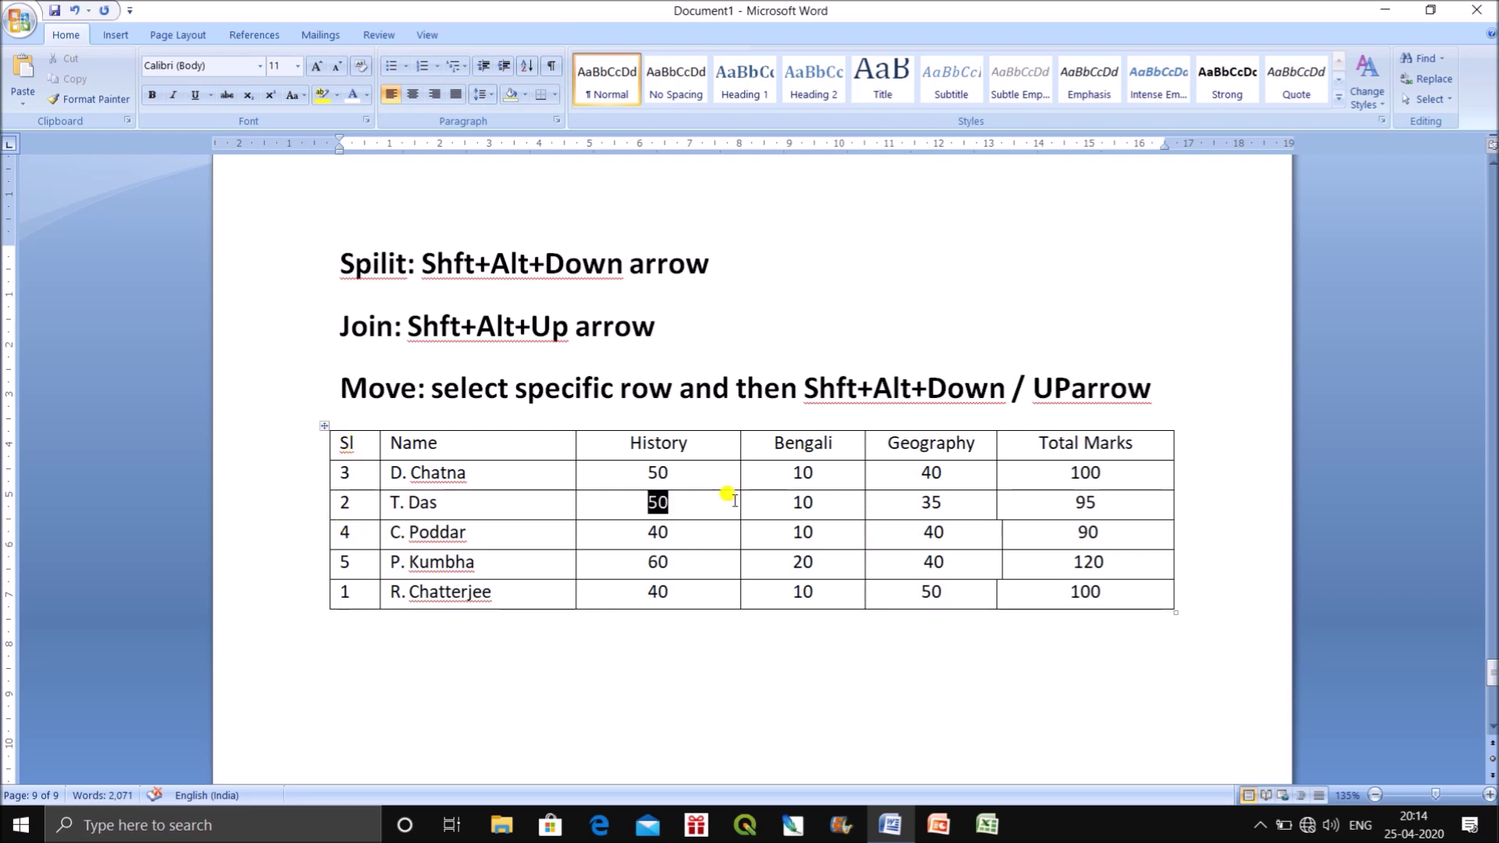
pyautogui.rightClick(651, 500)
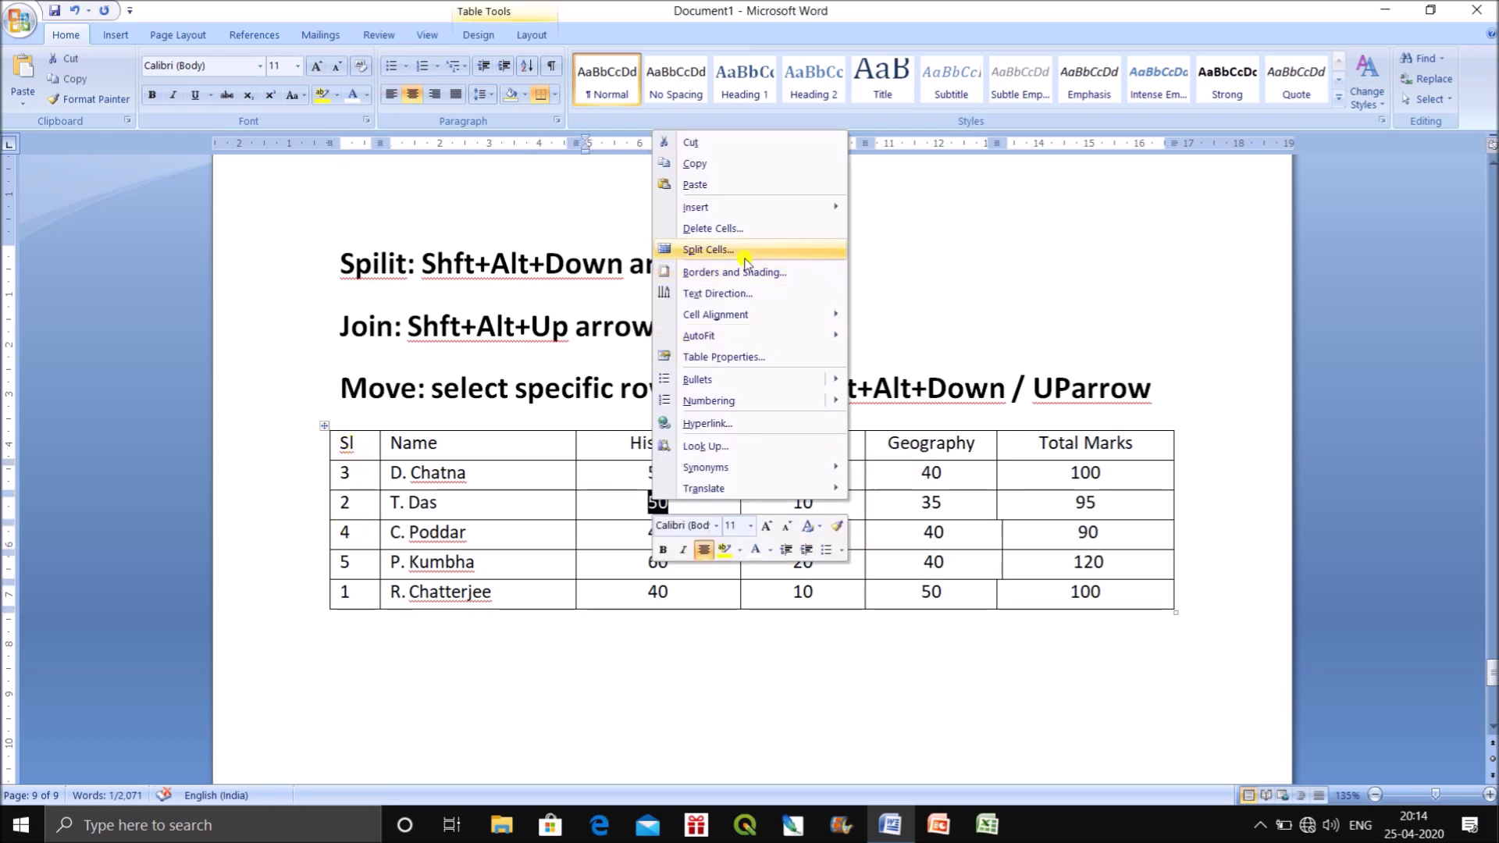
pyautogui.click(725, 228)
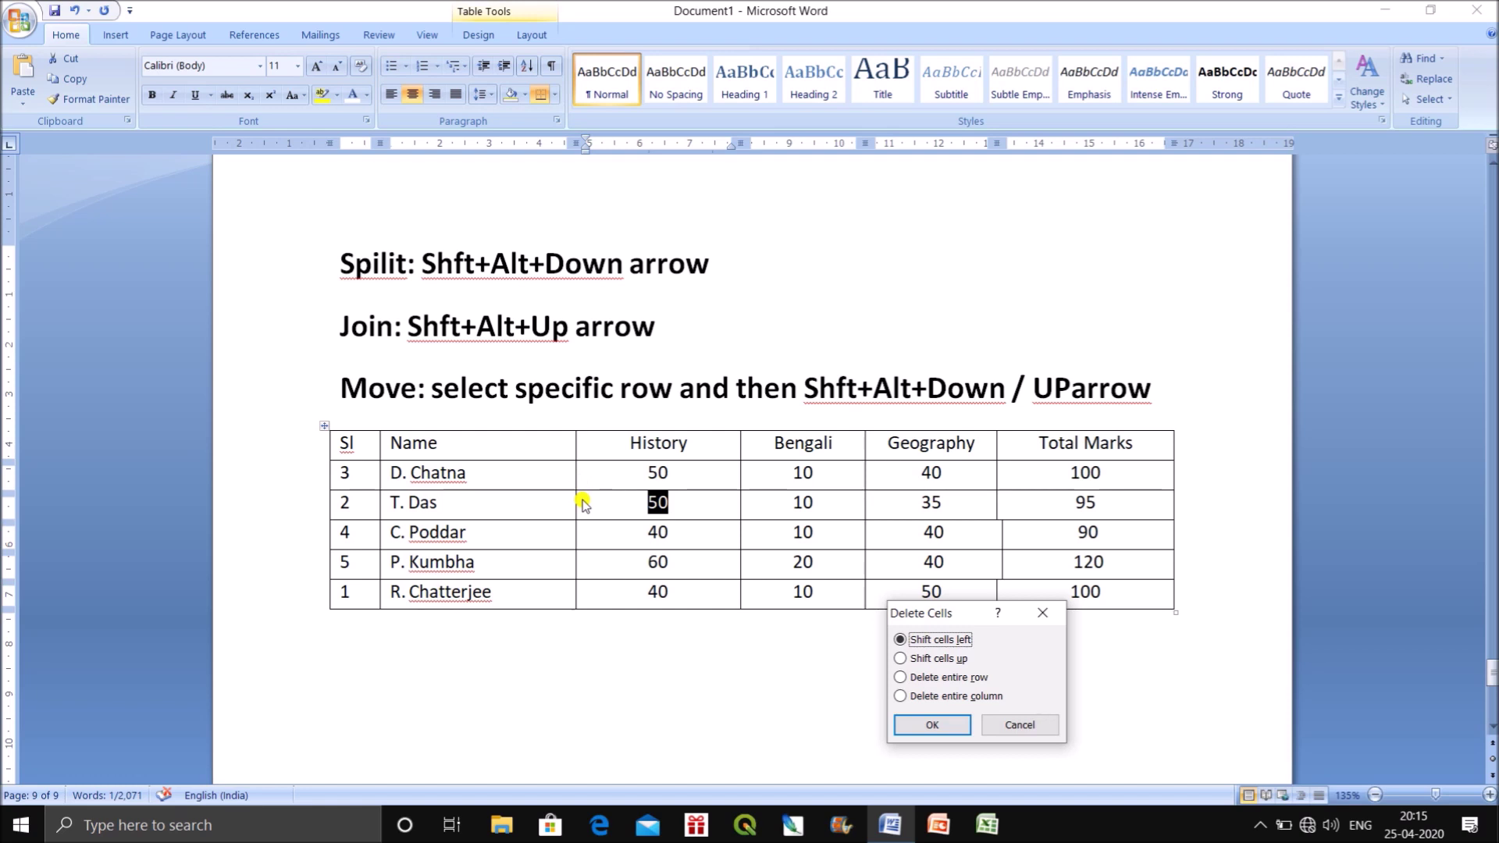
pyautogui.click(932, 726)
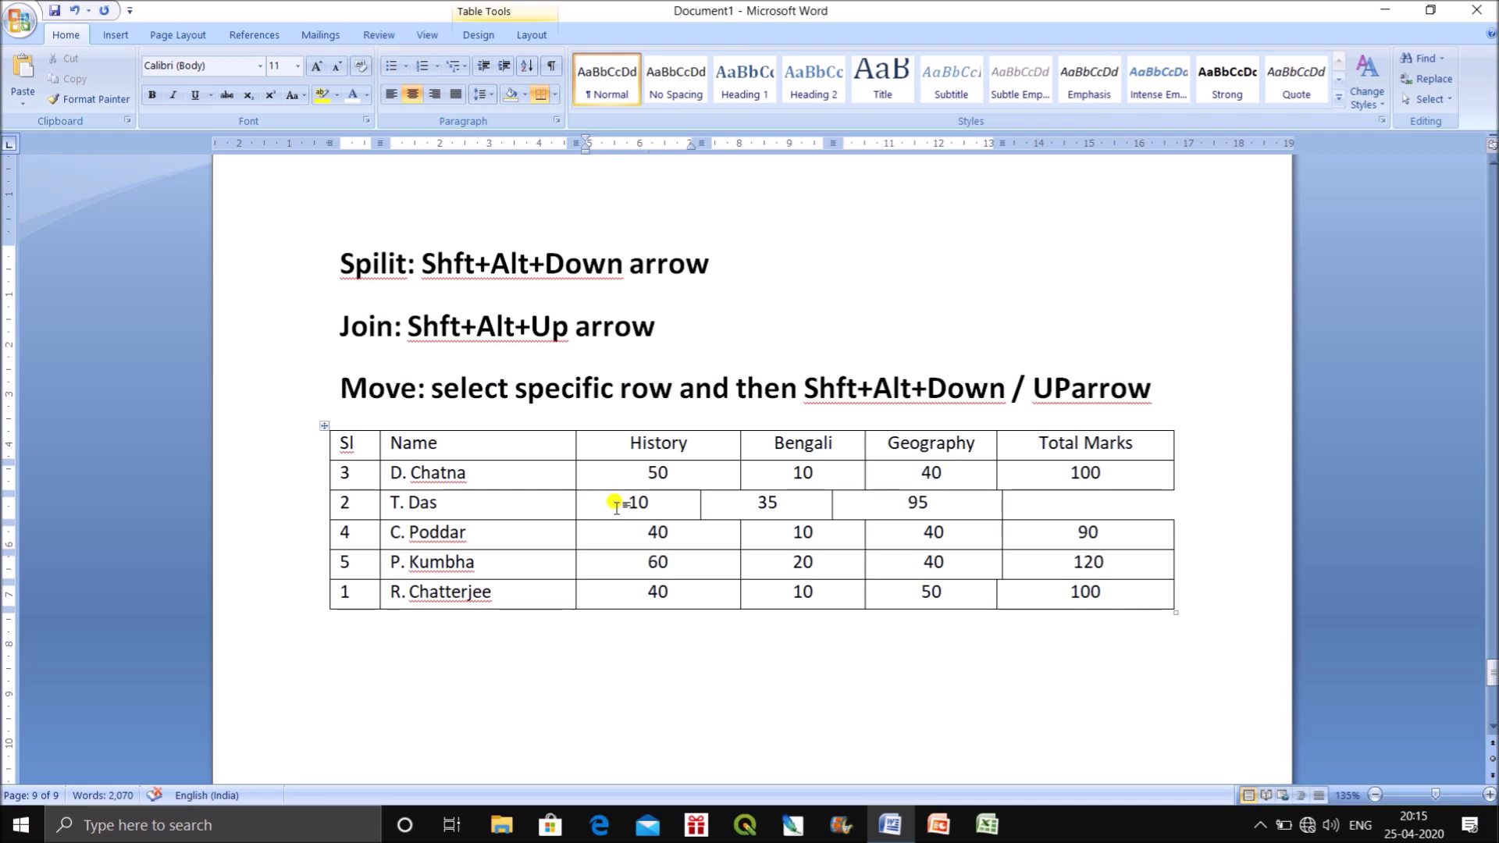
pyautogui.hotkey('ctrl', 'z')
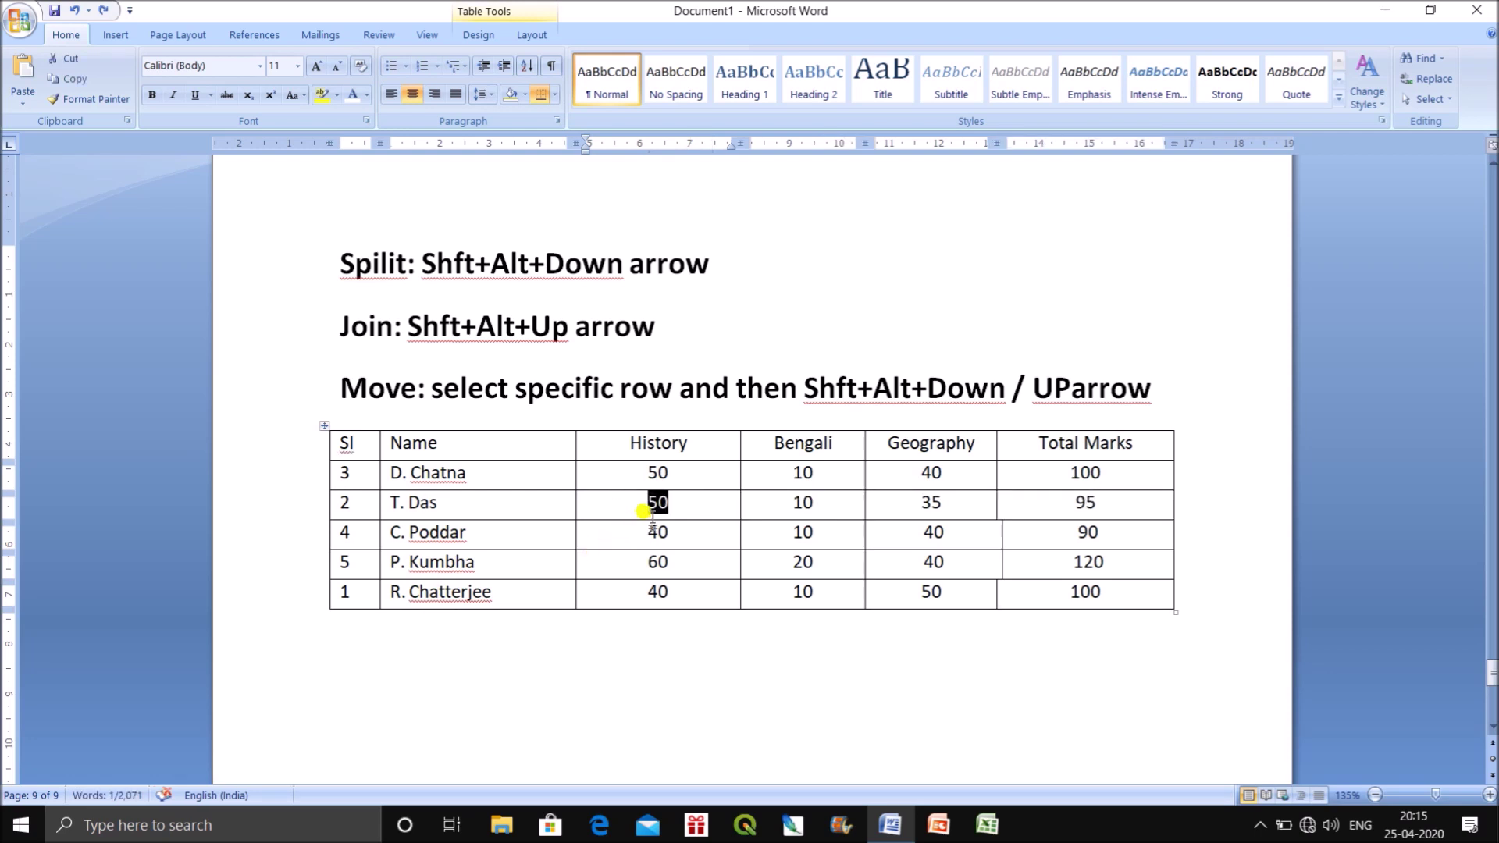
pyautogui.rightClick(658, 509)
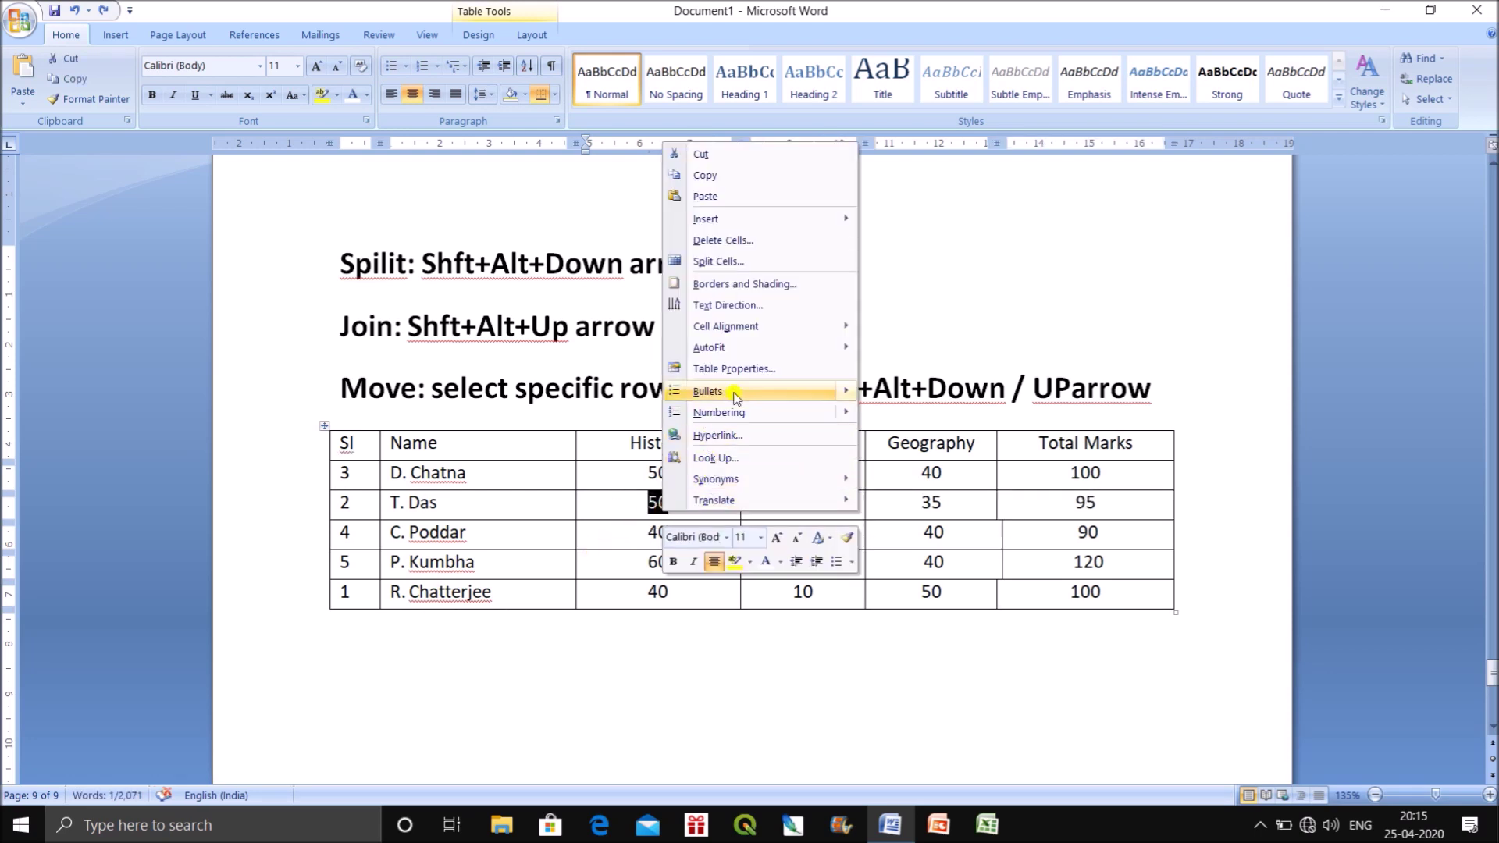
pyautogui.click(726, 241)
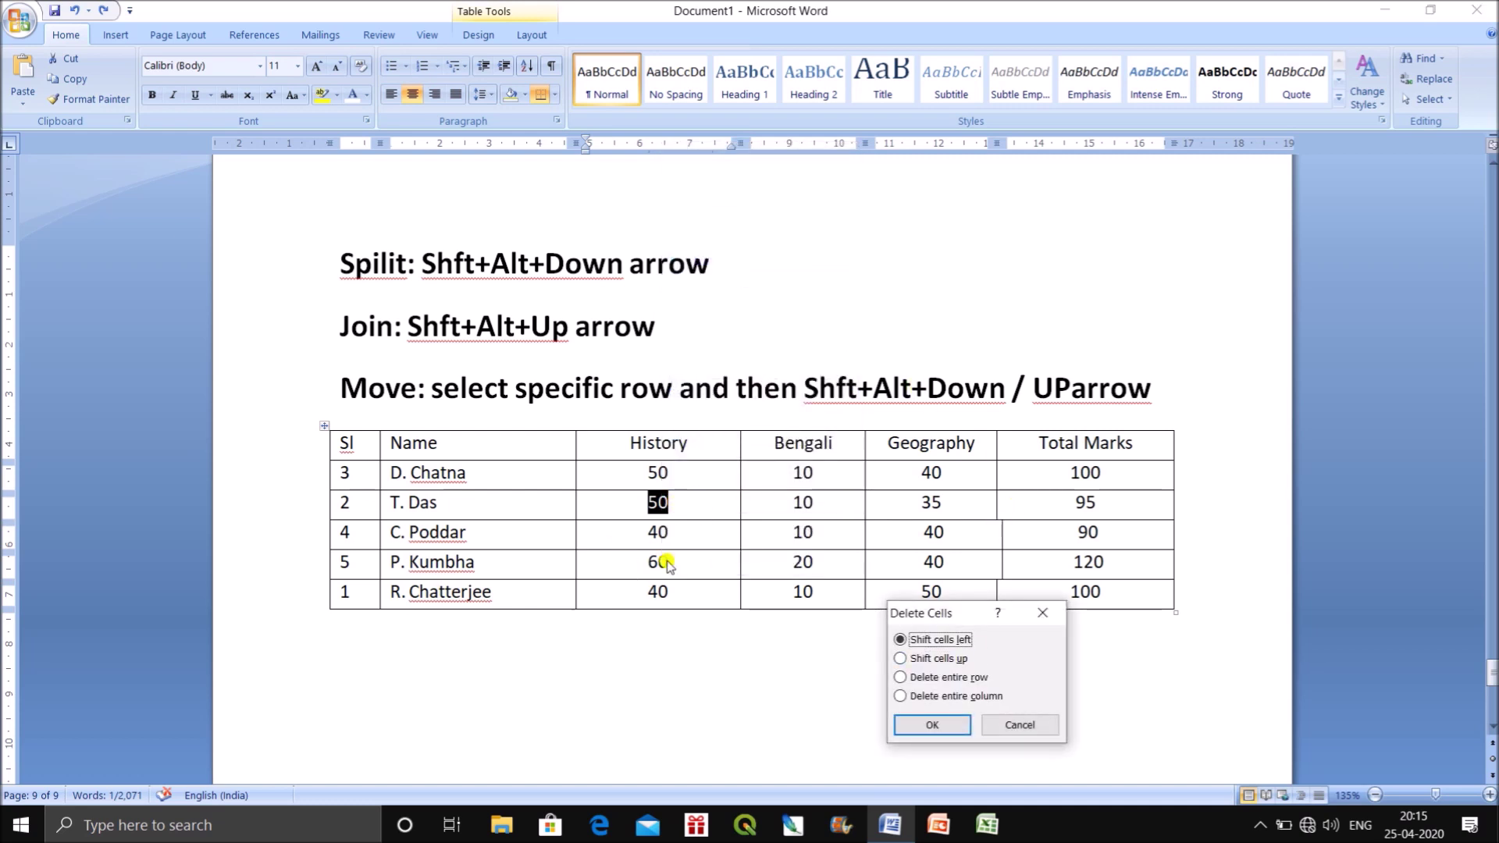
pyautogui.click(936, 658)
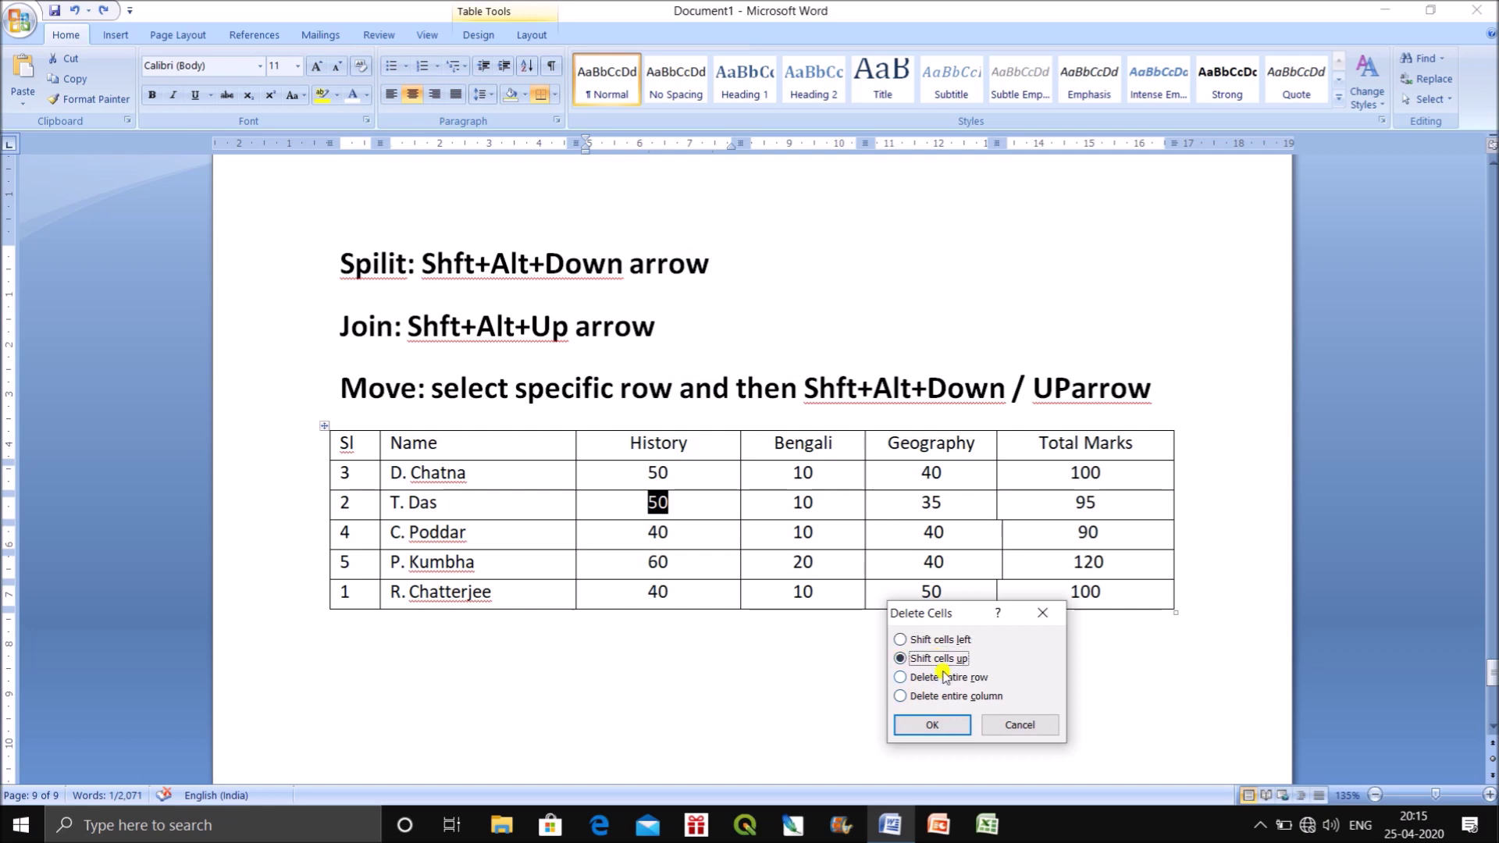
pyautogui.click(932, 725)
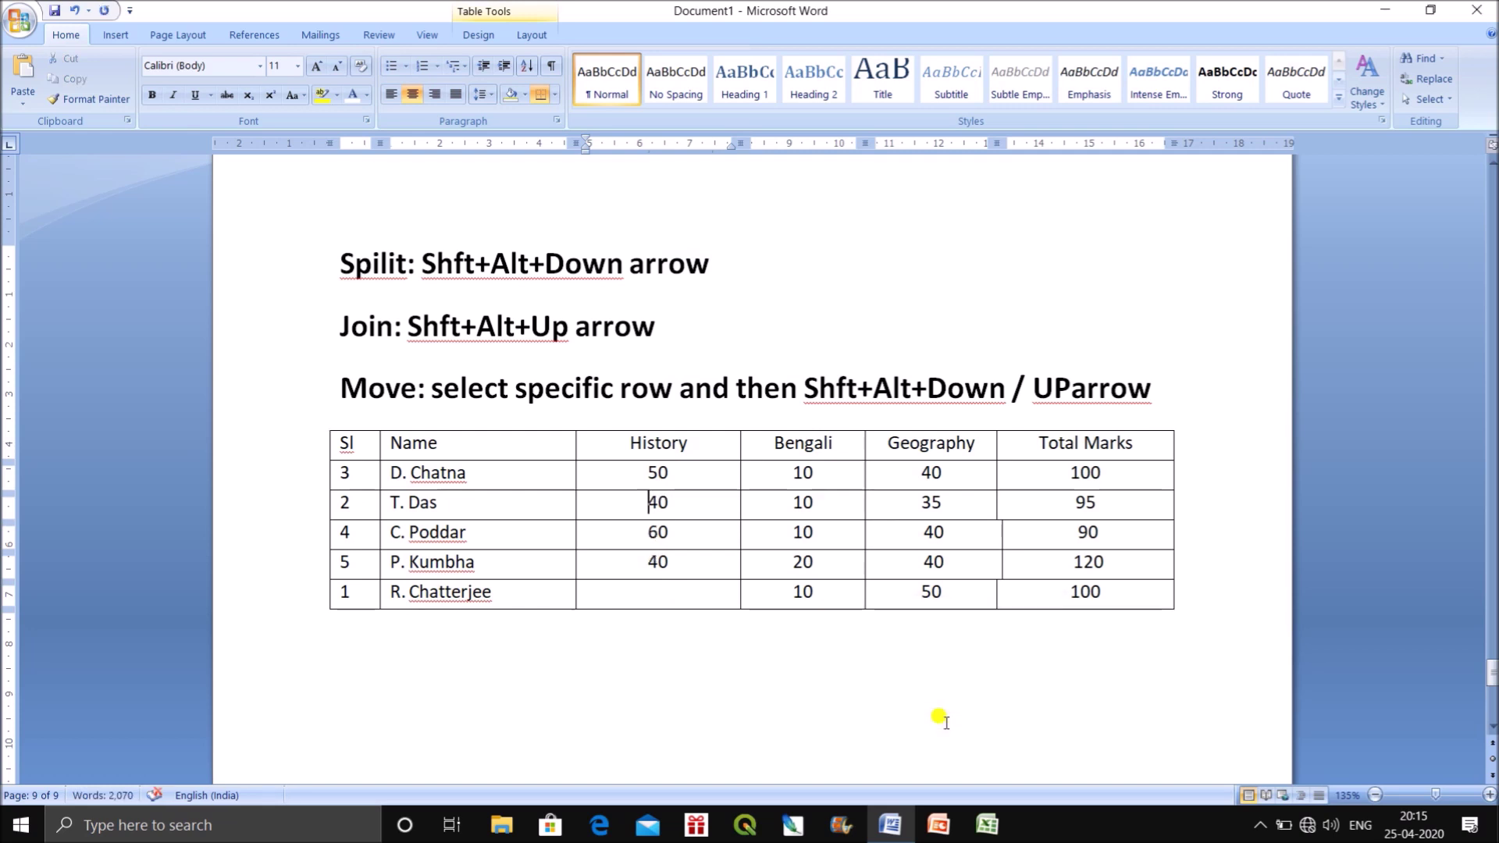
pyautogui.hotkey('ctrl', 'z')
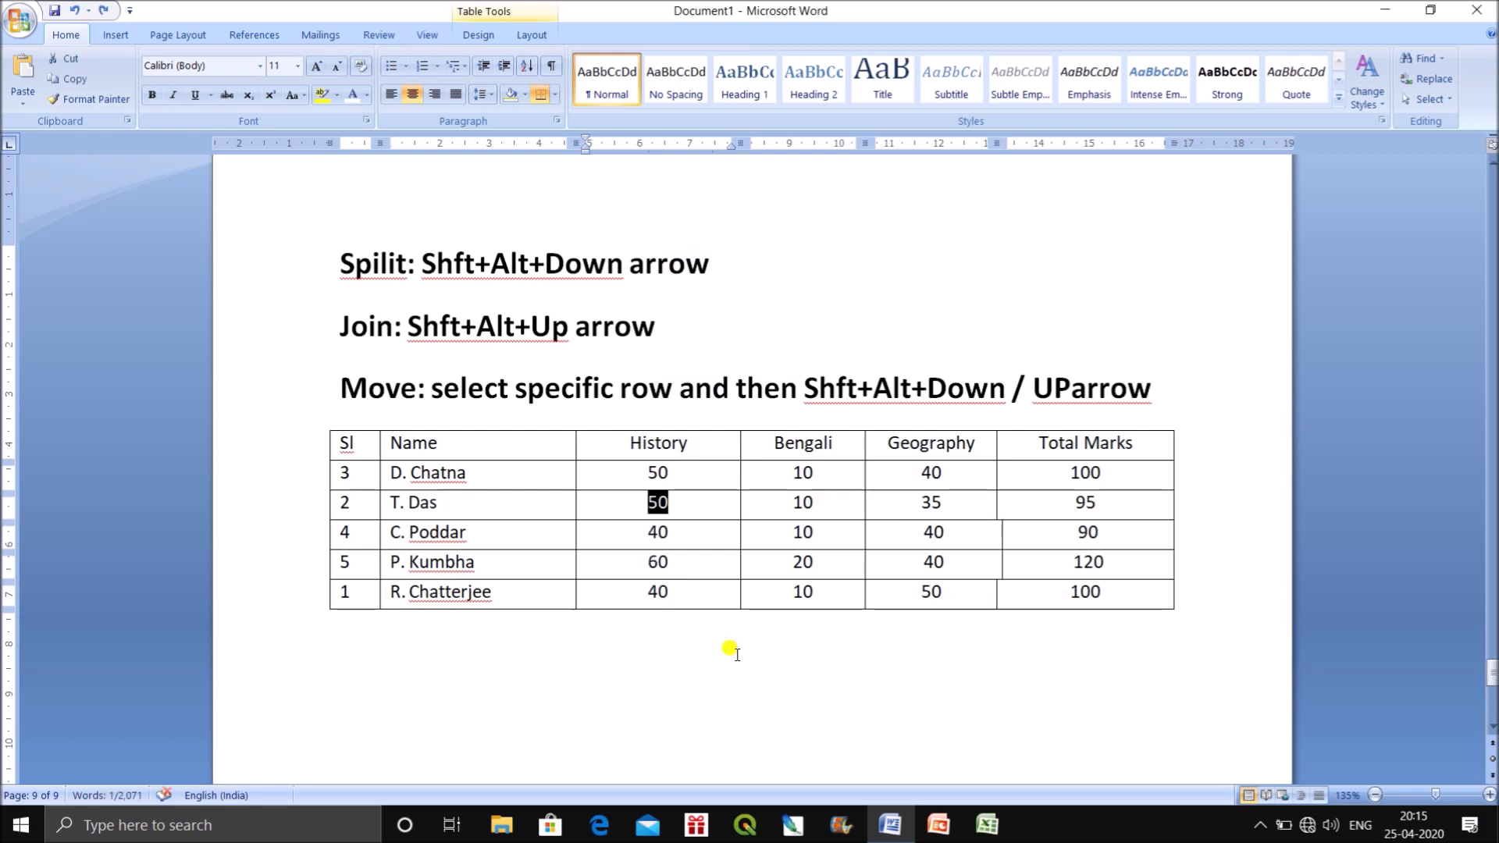
pyautogui.click(737, 654)
pyautogui.moveTo(672, 502); pyautogui.dragTo(643, 502)
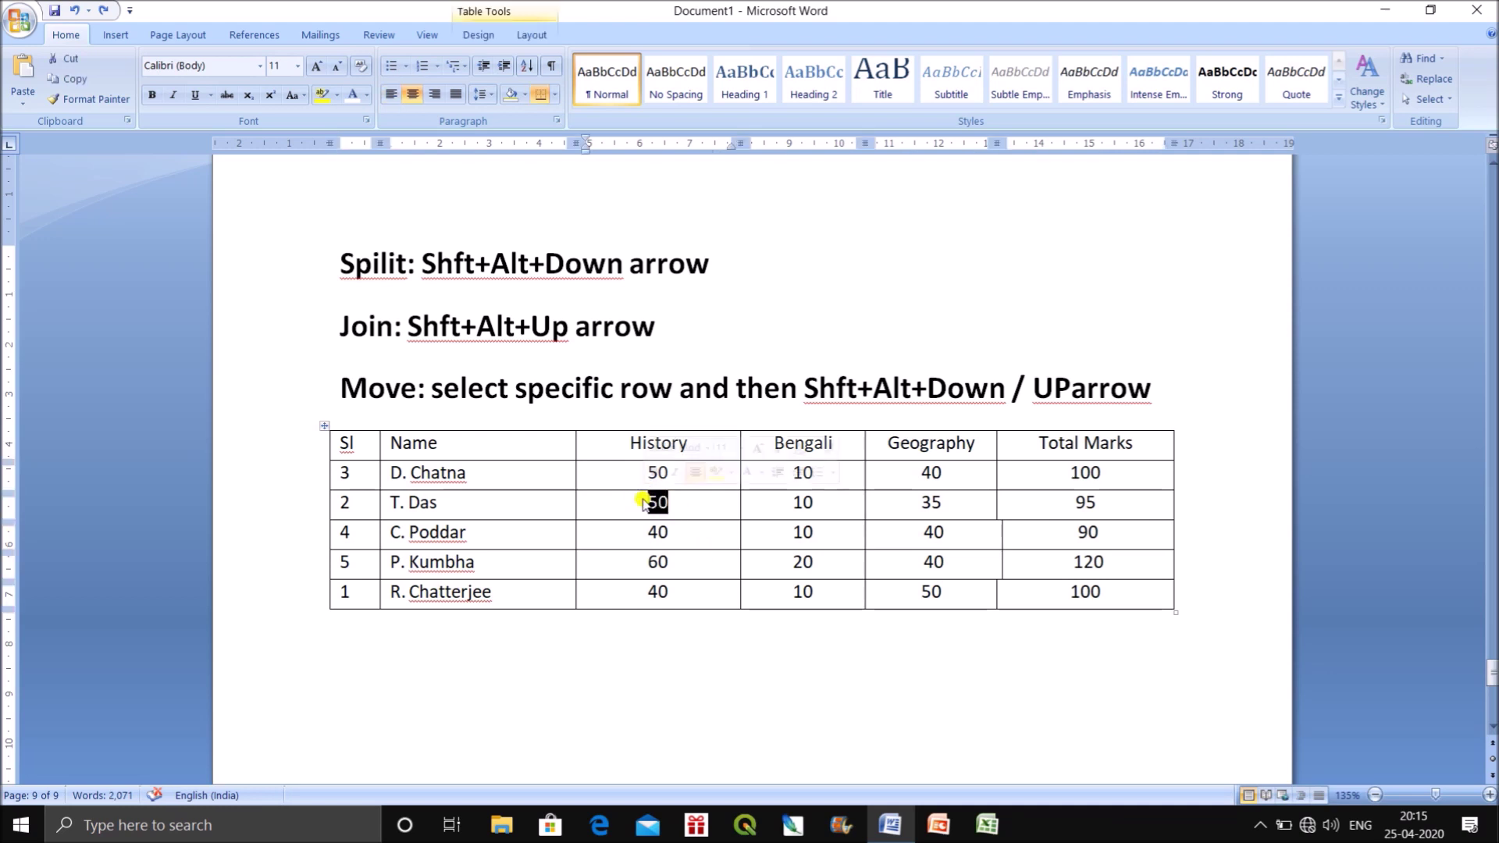
pyautogui.write('-')
pyautogui.hotkey('ctrl', 'z')
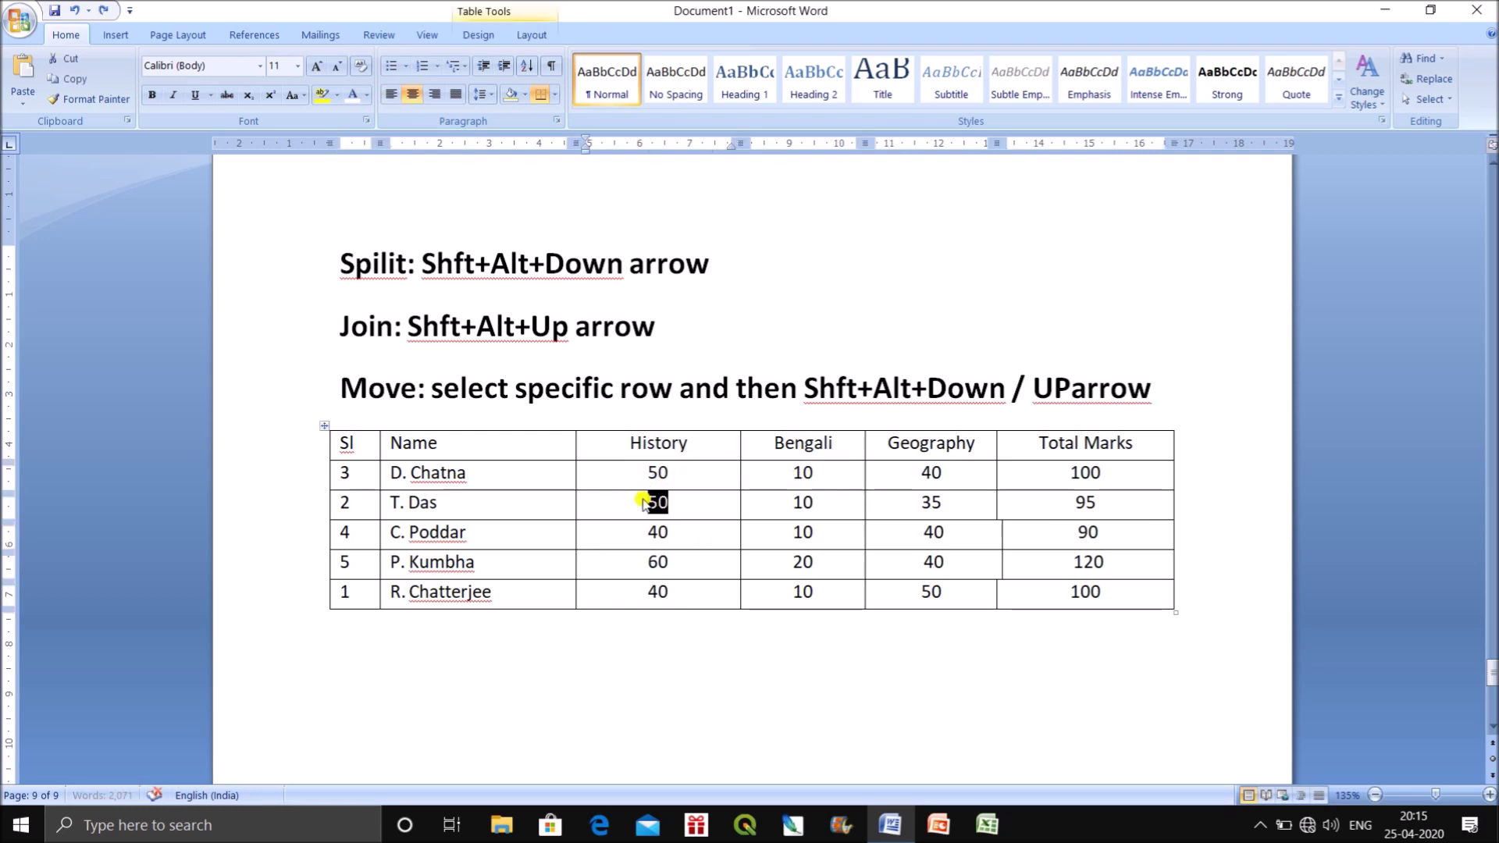
pyautogui.click(590, 660)
pyautogui.moveTo(339, 495); pyautogui.dragTo(1077, 495)
pyautogui.rightClick(1090, 502)
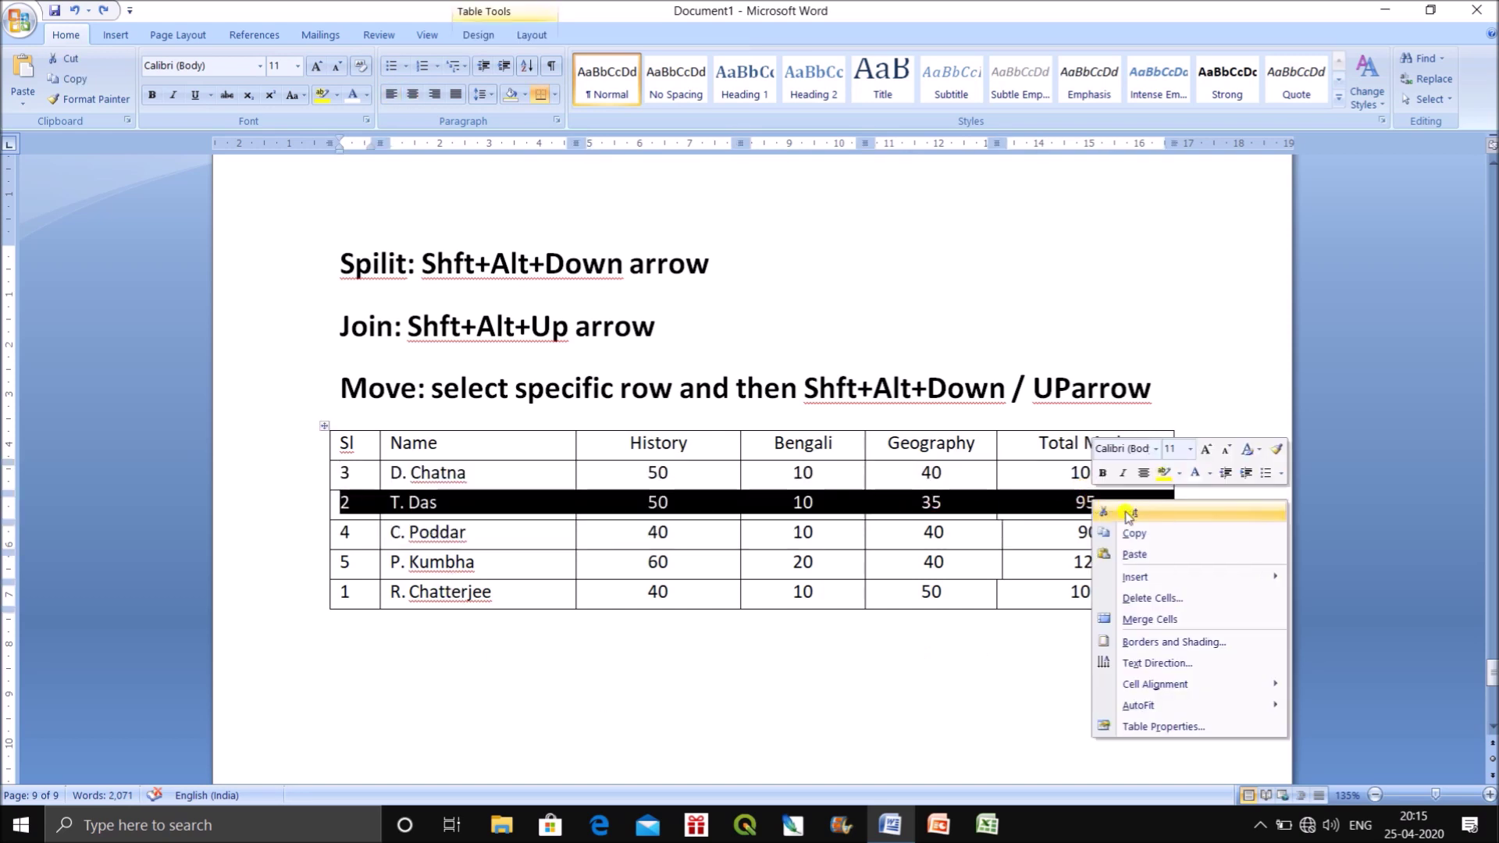
pyautogui.click(1176, 598)
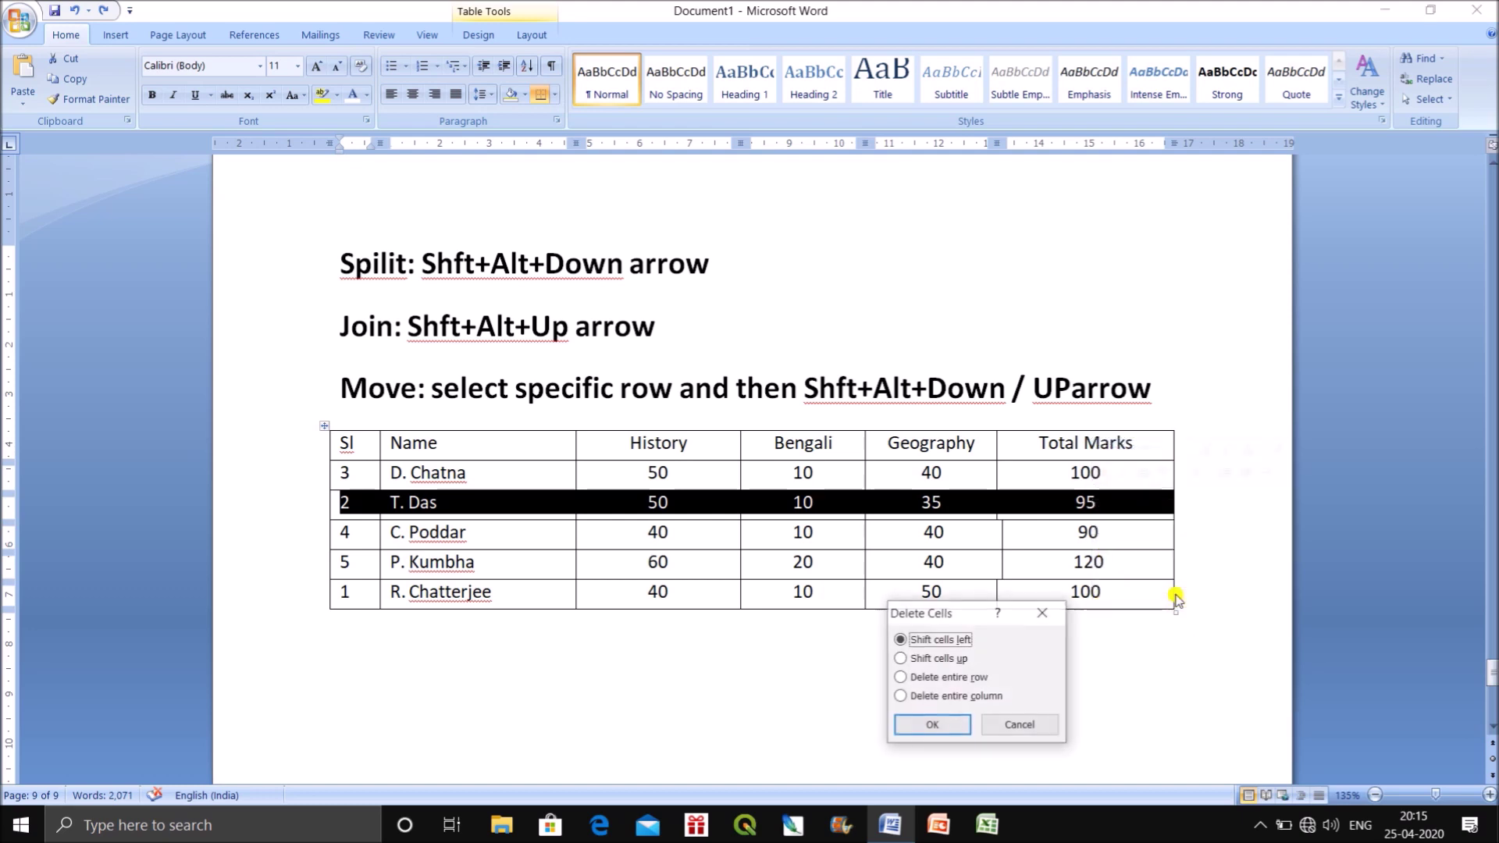
pyautogui.click(921, 679)
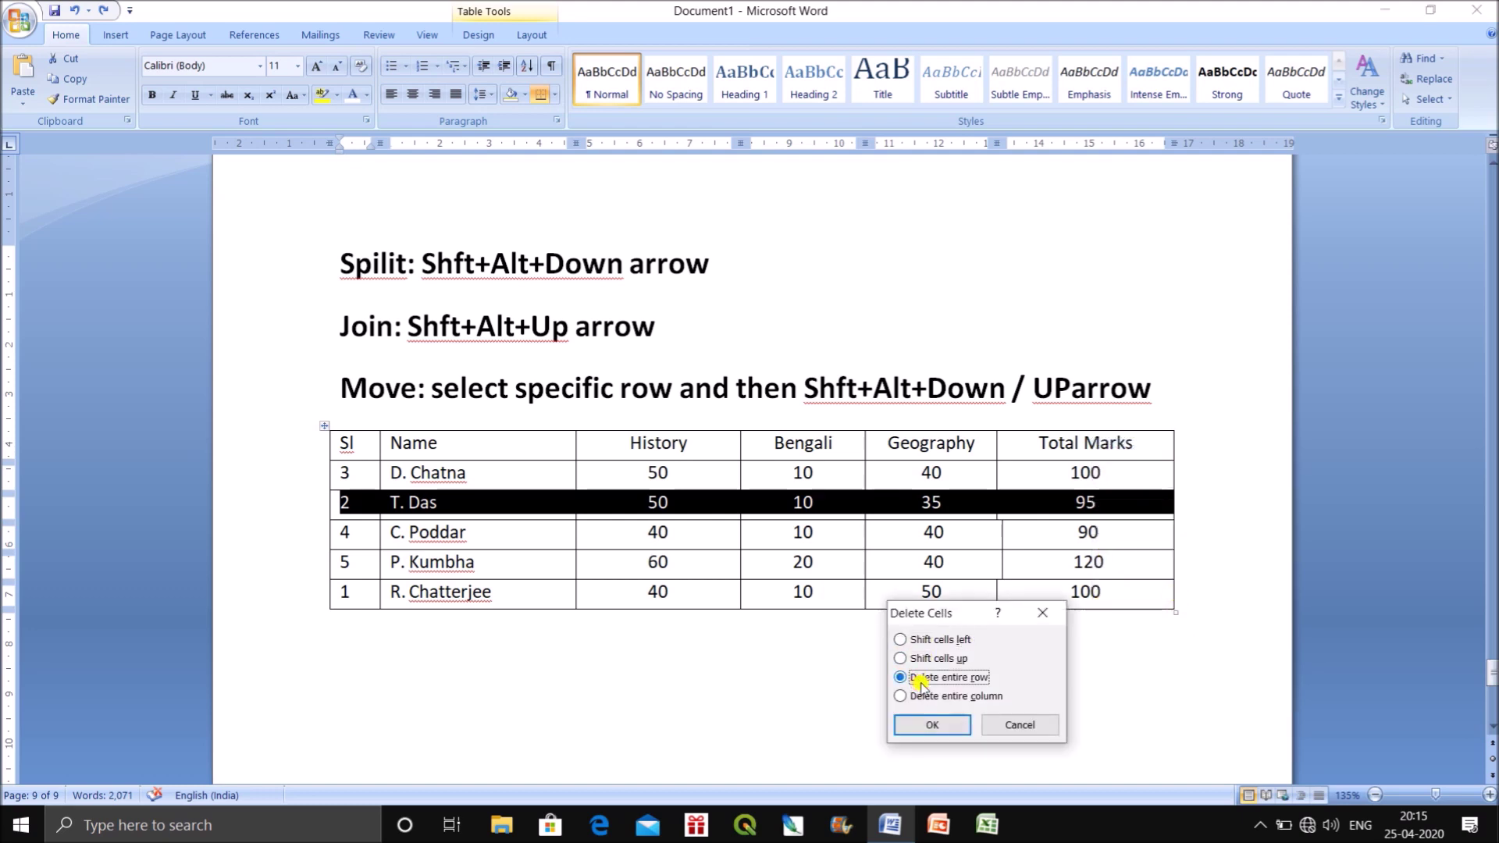
pyautogui.moveTo(958, 616); pyautogui.dragTo(909, 268)
pyautogui.click(881, 382)
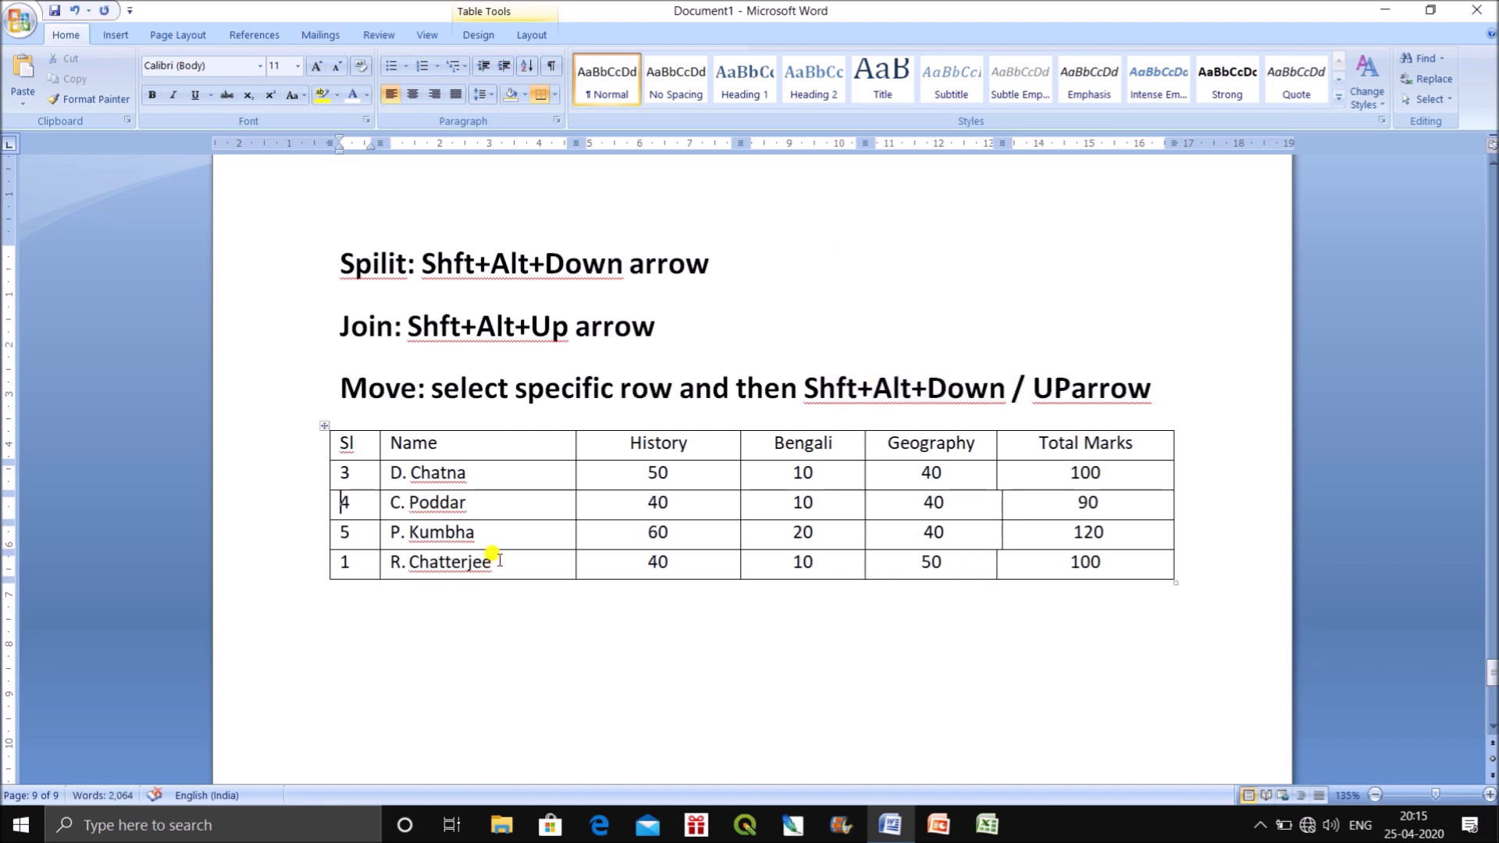
pyautogui.hotkey('ctrl', 'z')
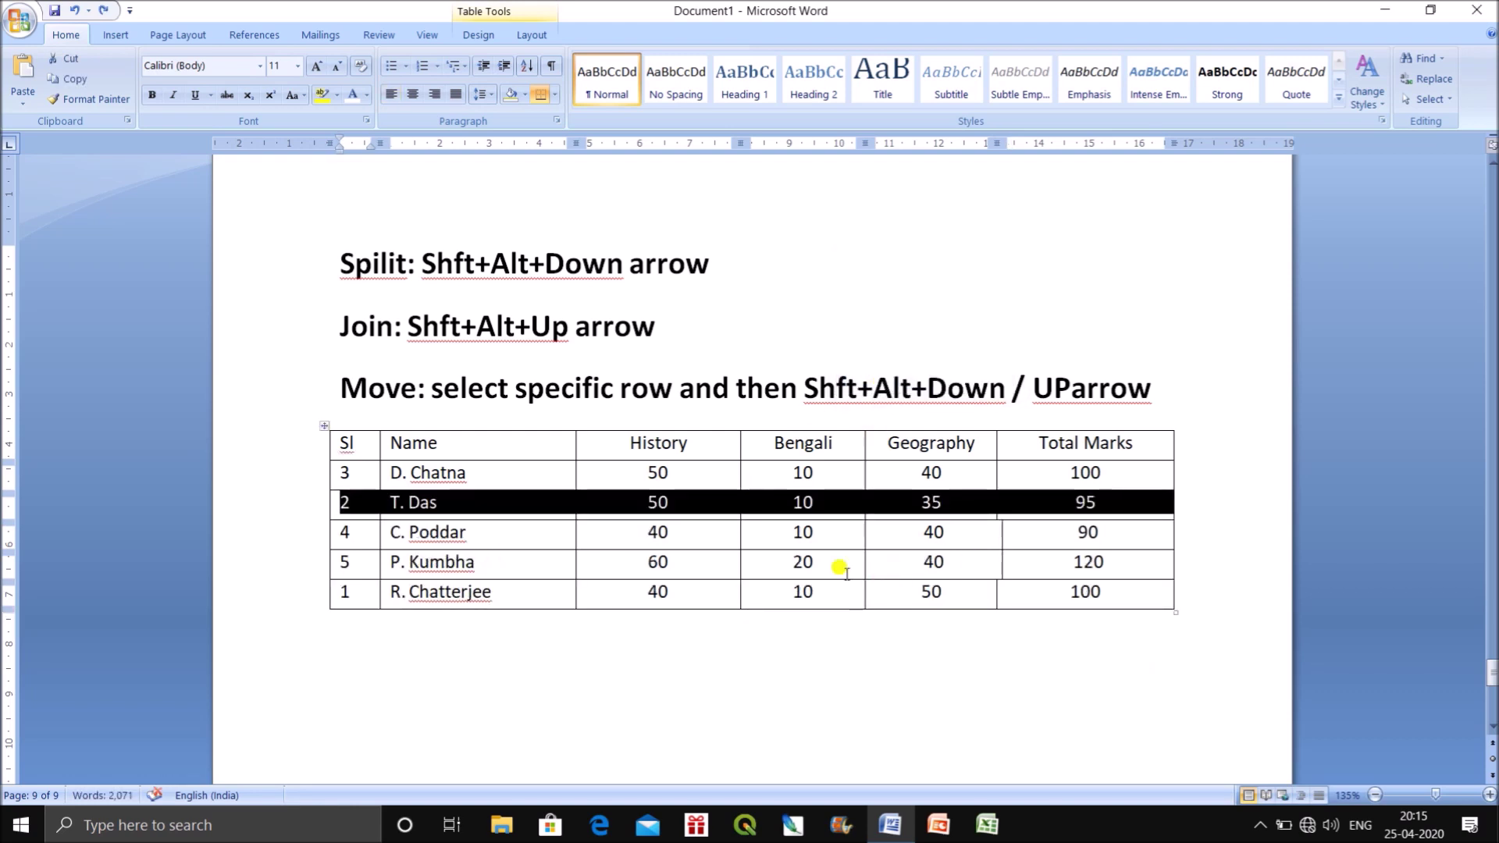
pyautogui.click(719, 649)
pyautogui.moveTo(634, 439); pyautogui.dragTo(672, 595)
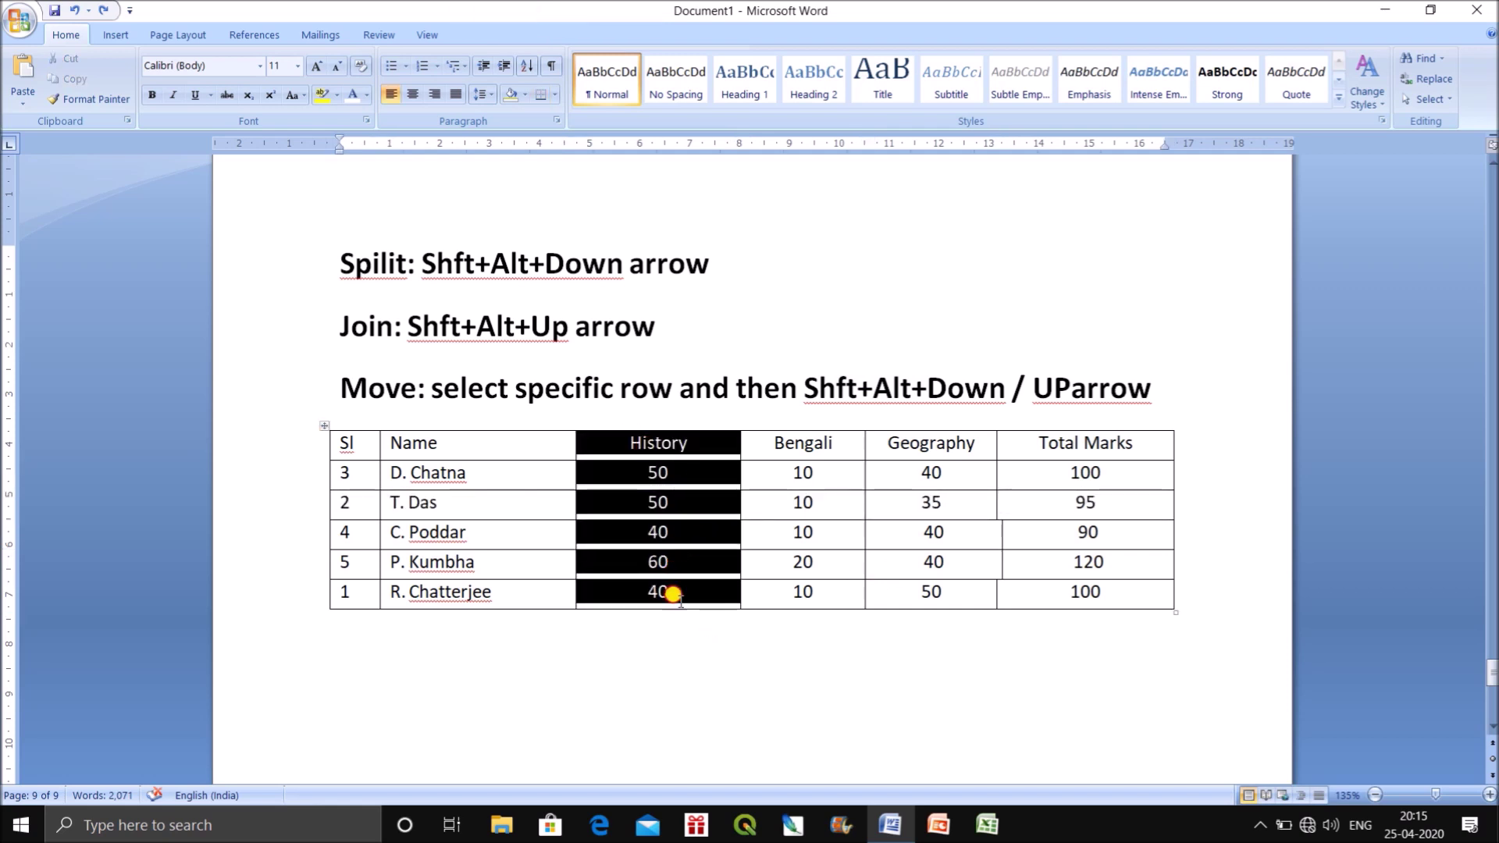
pyautogui.rightClick(654, 474)
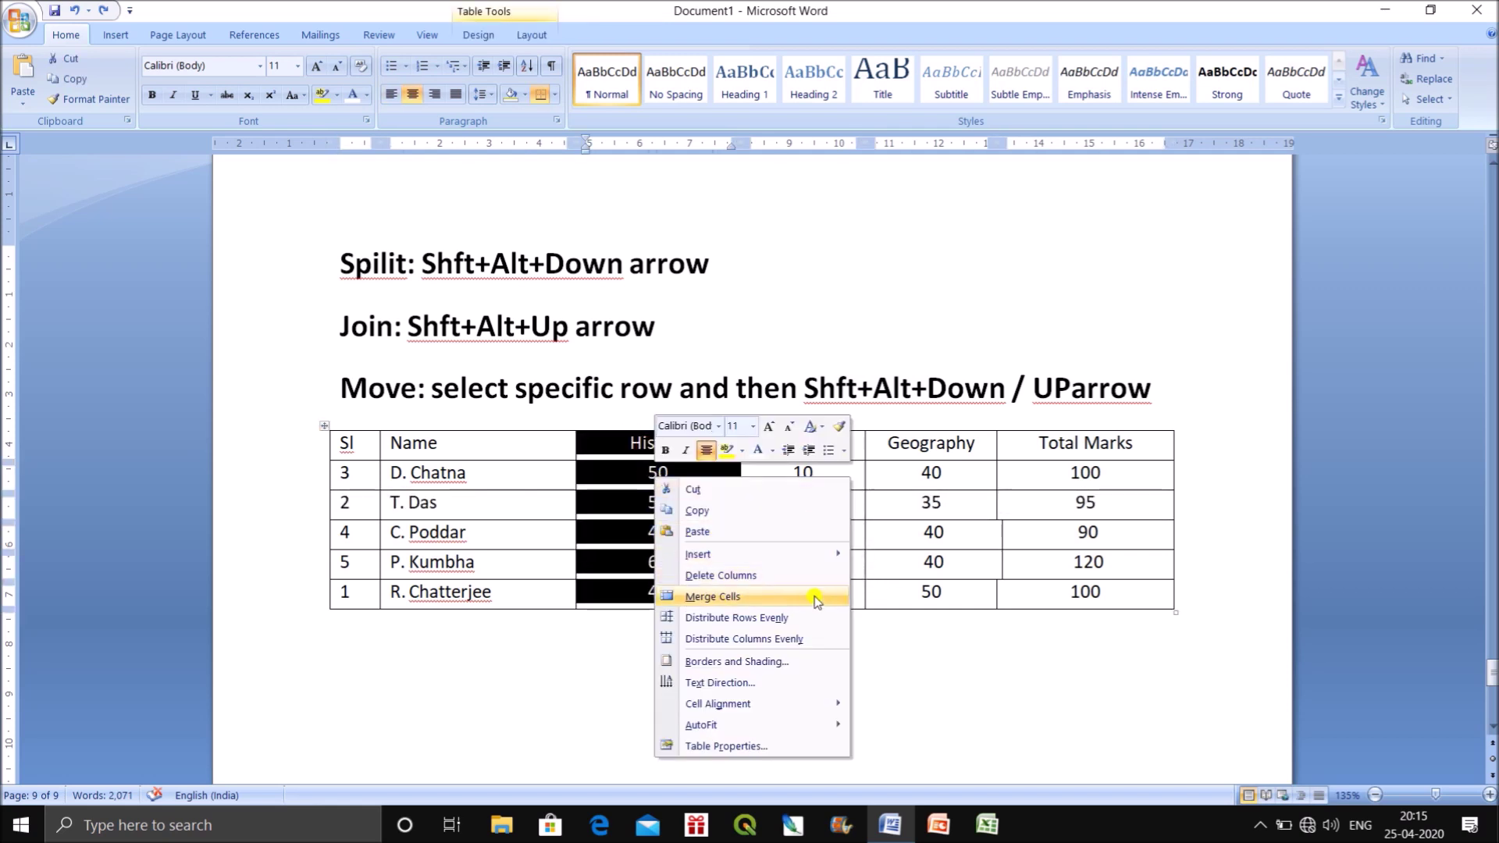
pyautogui.click(734, 575)
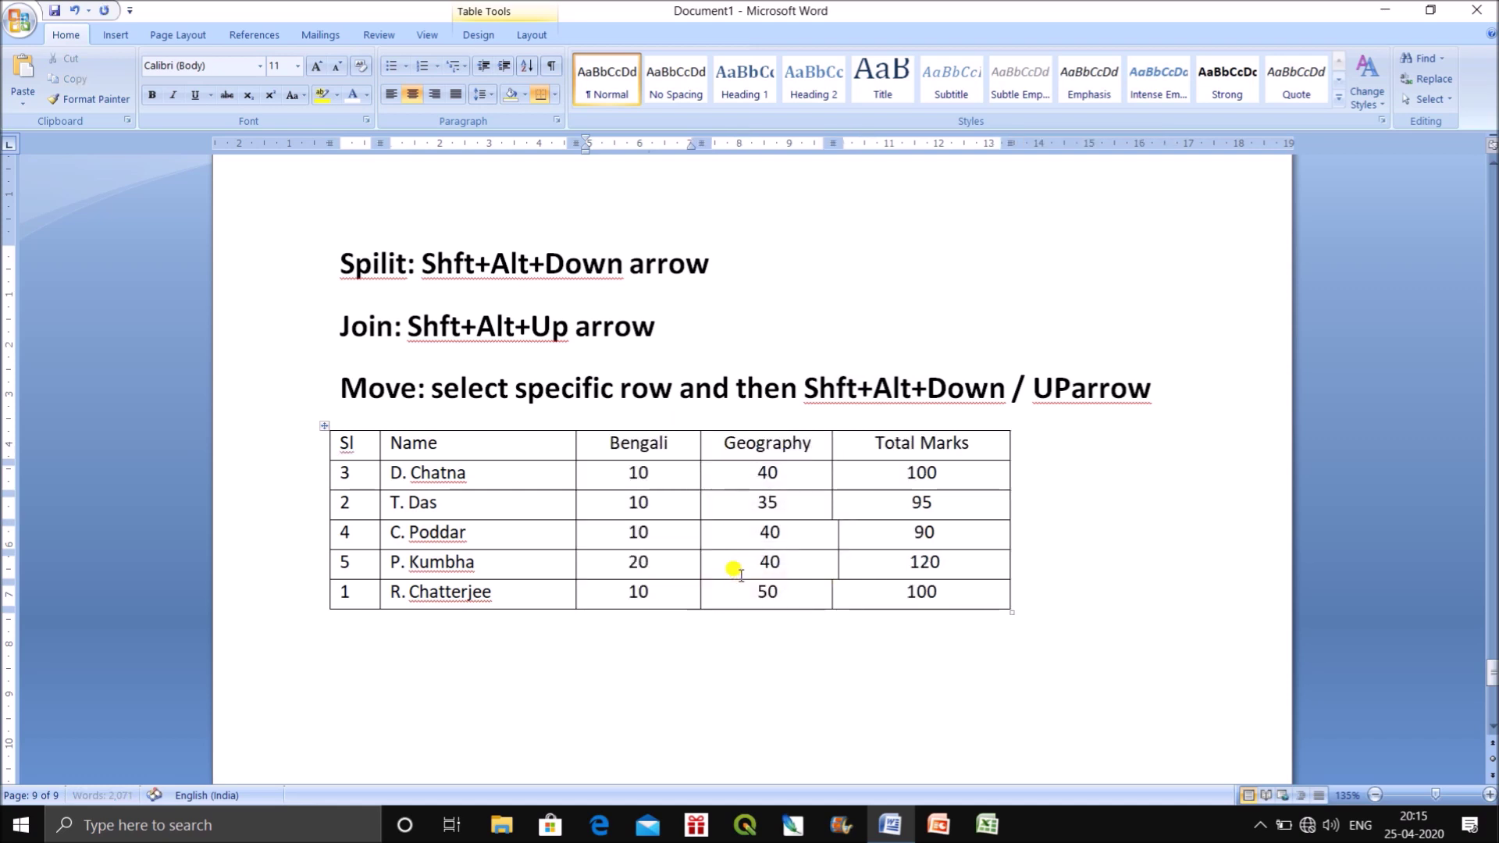
pyautogui.hotkey('ctrl', 'z')
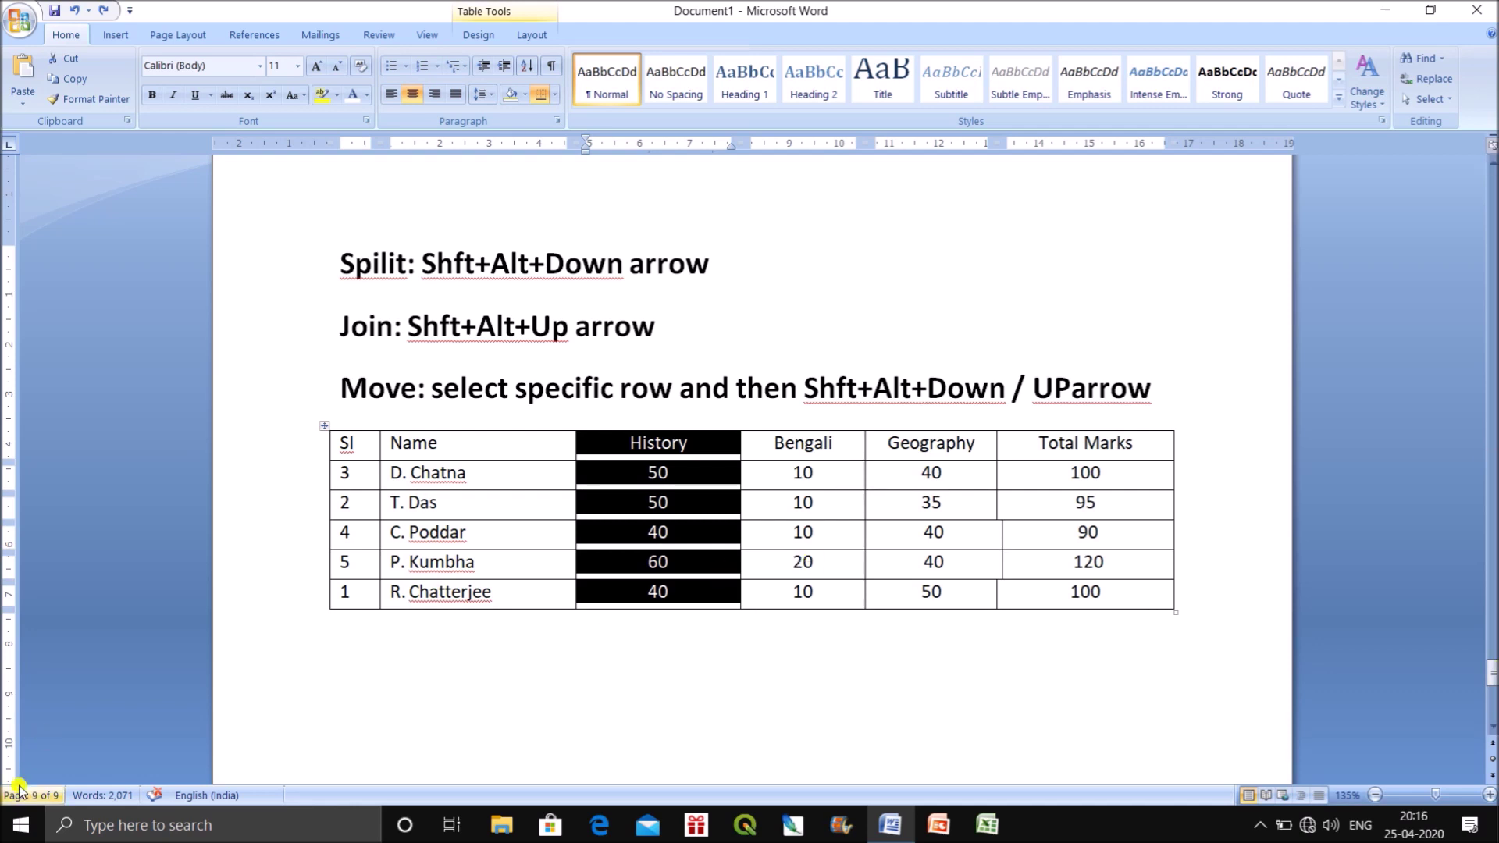
pyautogui.click(442, 727)
pyautogui.click(324, 426)
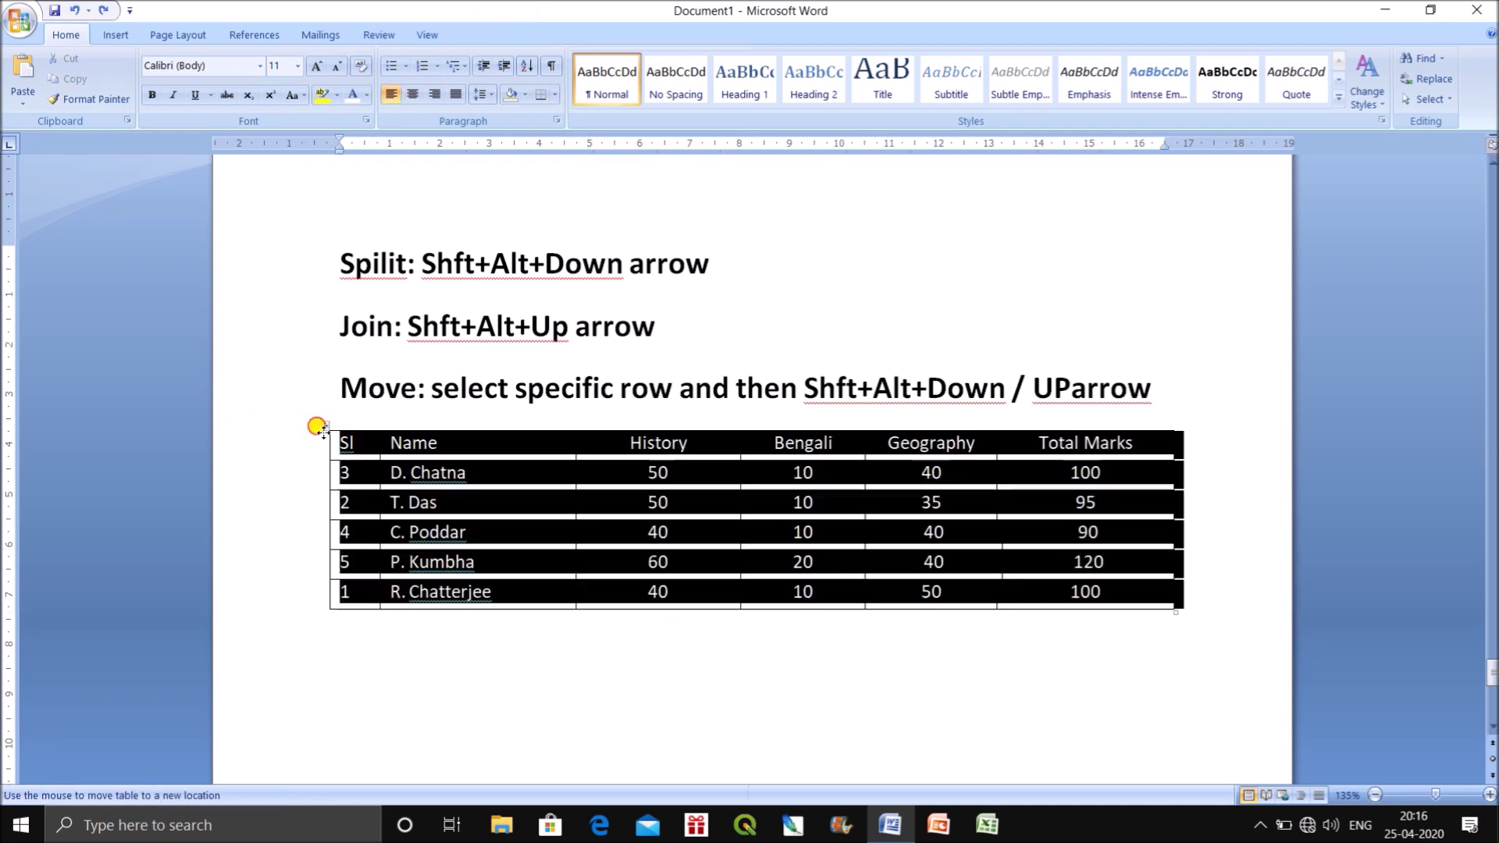